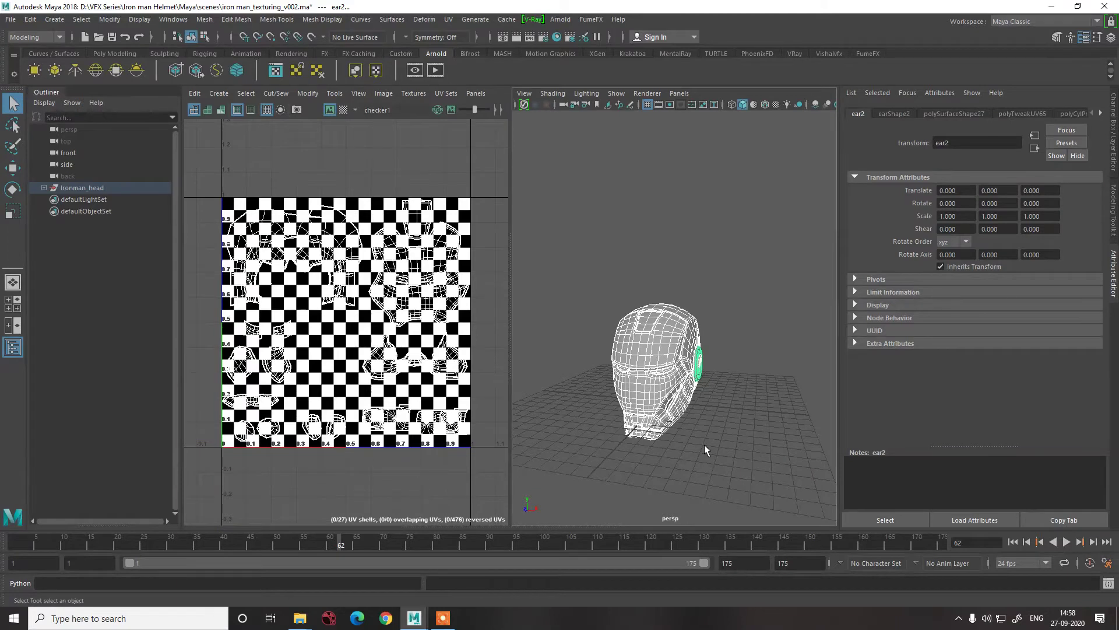
# - Import the camera track file Track_V001.mel into the helmet scene
pyautogui.click(709, 438)
pyautogui.keyDown('alt'); pyautogui.moveTo(718, 440); pyautogui.dragTo(684, 422); pyautogui.keyUp('alt')
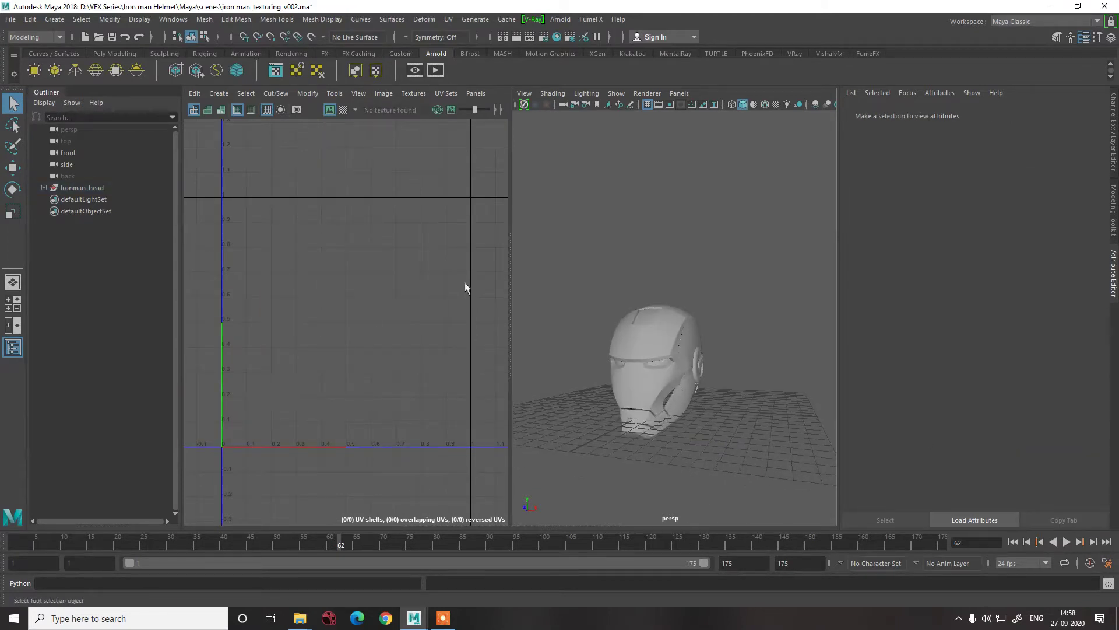
pyautogui.click(11, 19)
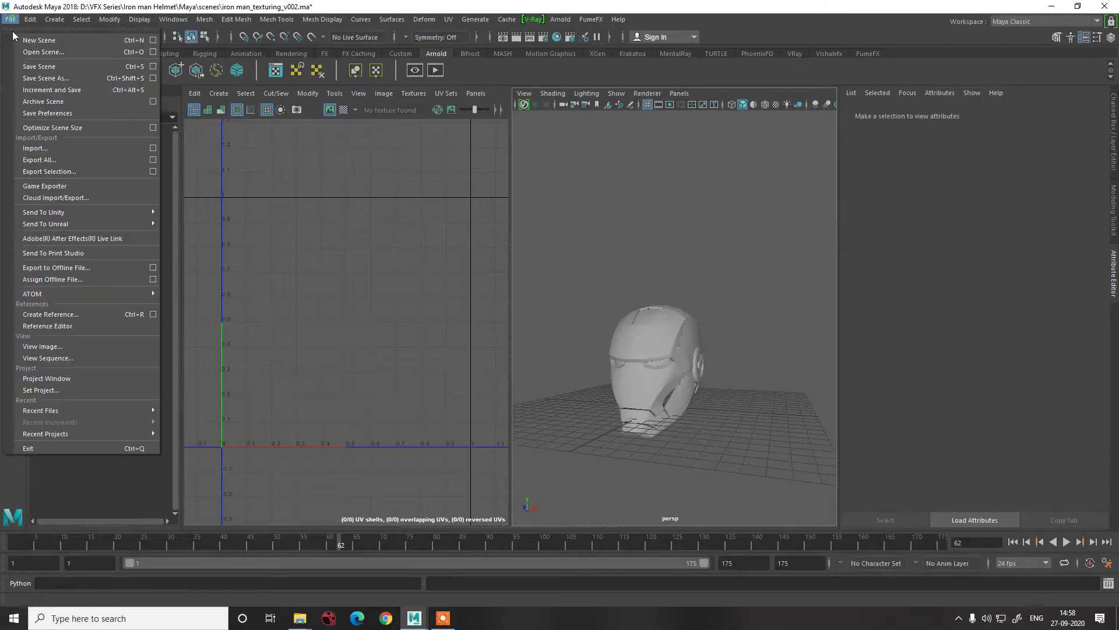
pyautogui.click(51, 151)
pyautogui.doubleClick(326, 316)
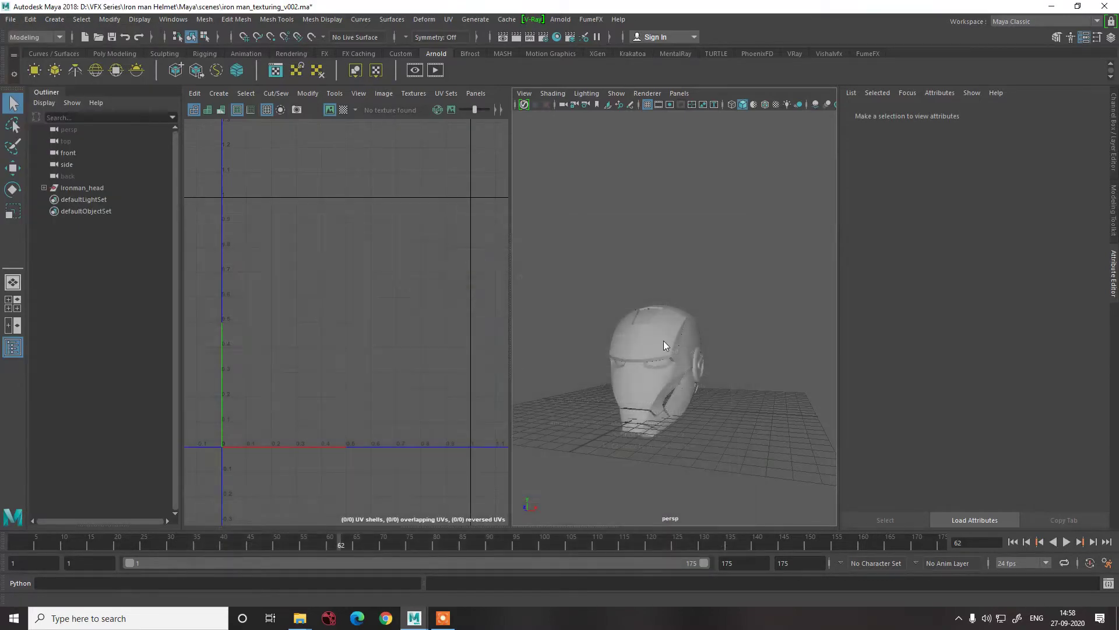
pyautogui.click(75, 187)
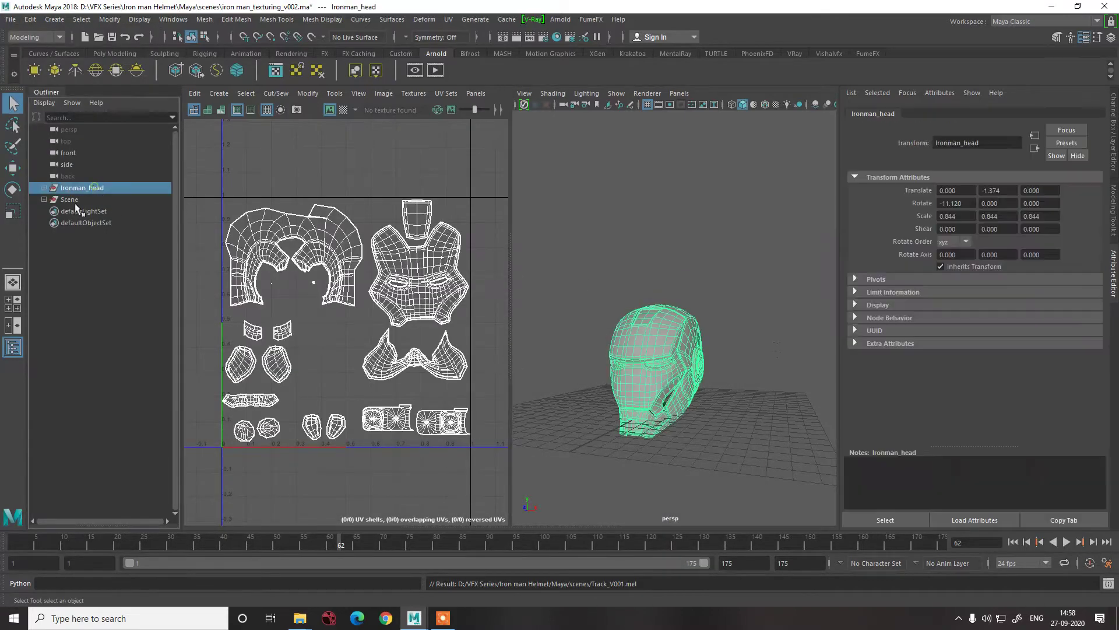
pyautogui.click(74, 201)
pyautogui.click(74, 188)
pyautogui.click(635, 293)
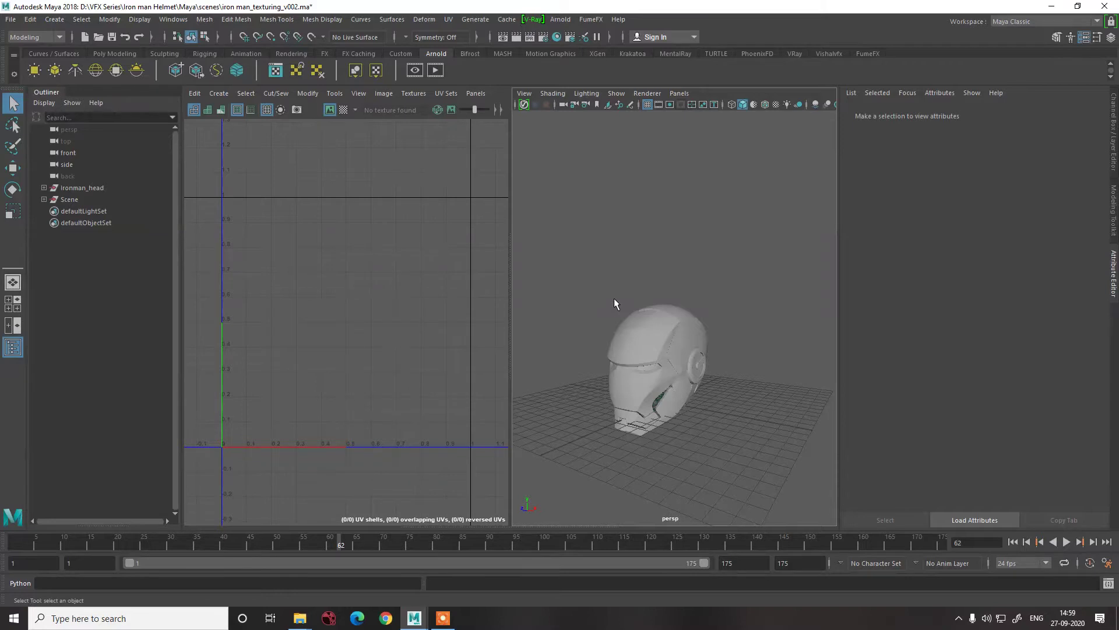
# - Replace the UV Editor view with the view through the tracked camera ironman_v001_1_1 and select the tracking locators on the face
pyautogui.click(87, 200)
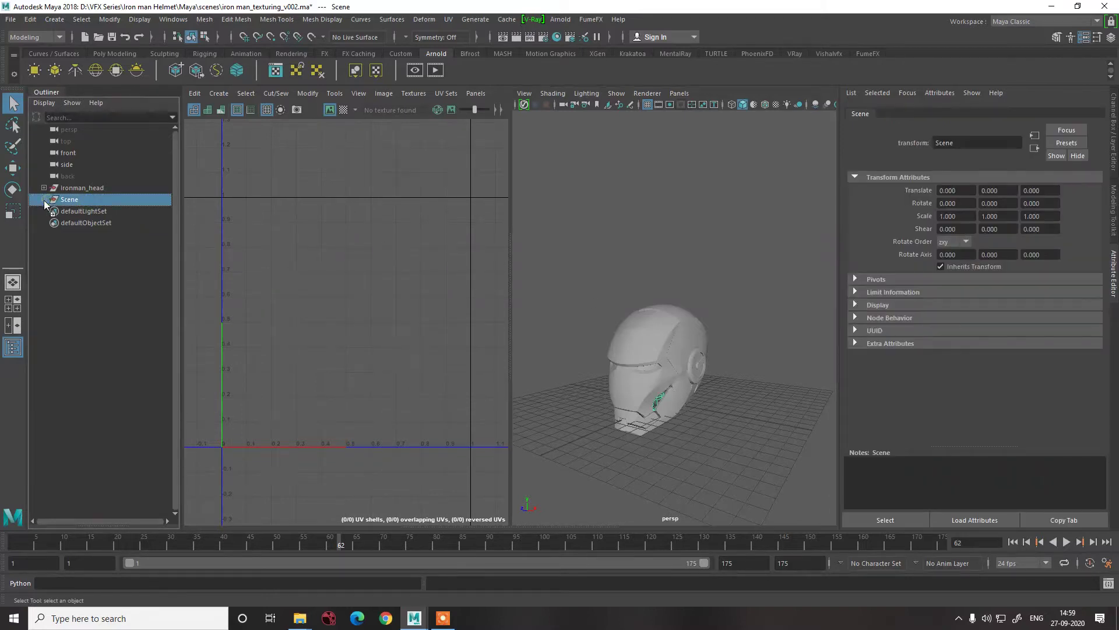
pyautogui.click(44, 199)
pyautogui.click(60, 211)
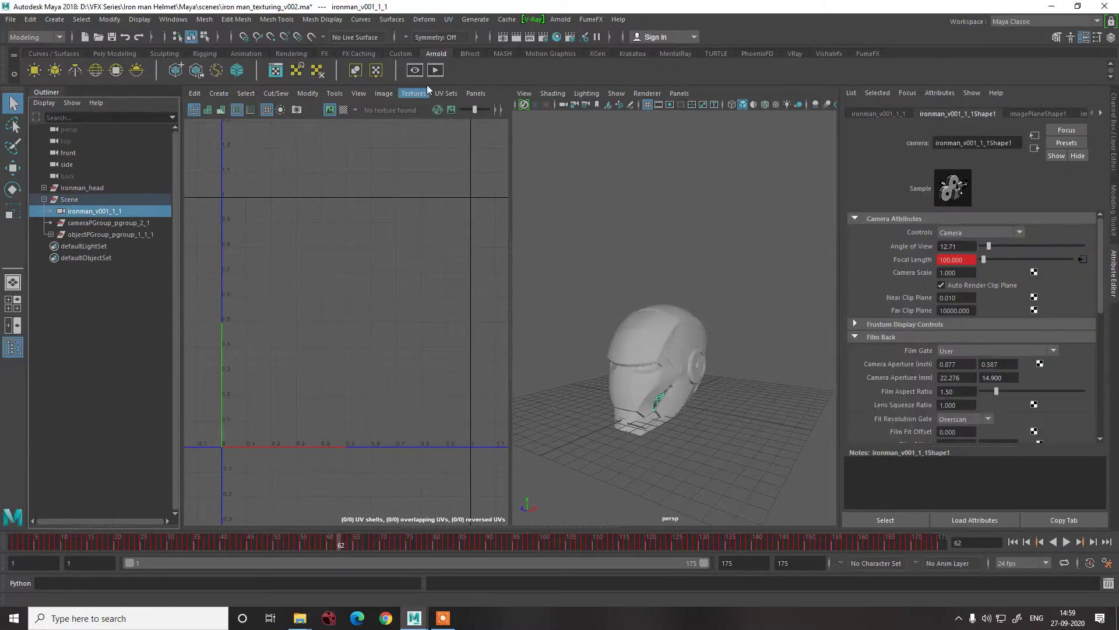
pyautogui.click(476, 93)
pyautogui.moveTo(525, 105)
pyautogui.click(605, 105)
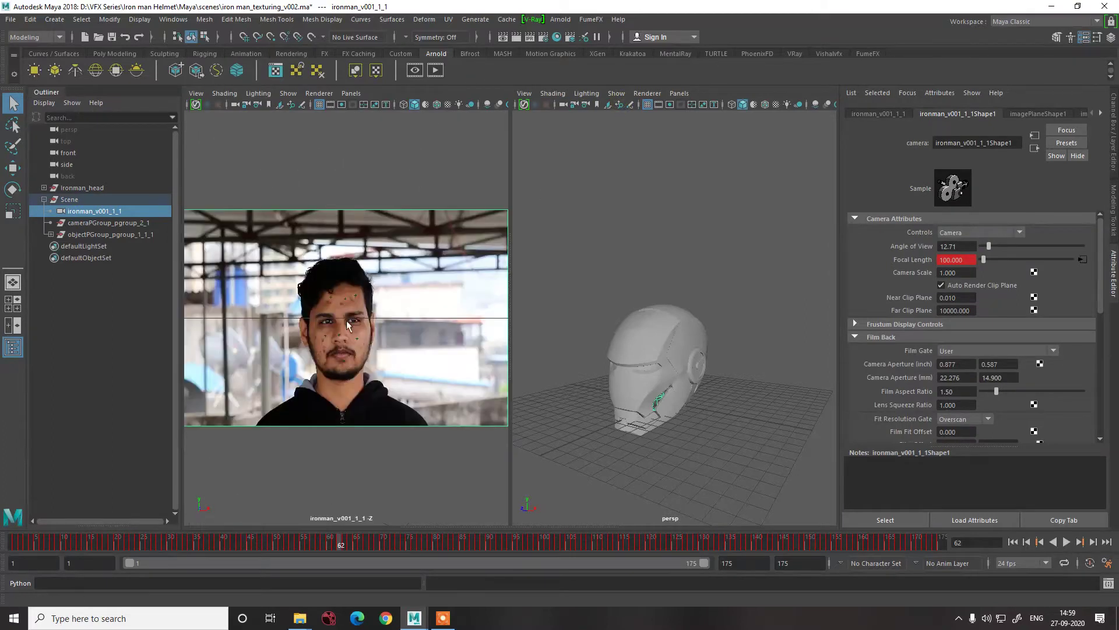
pyautogui.moveTo(409, 222); pyautogui.dragTo(309, 379)
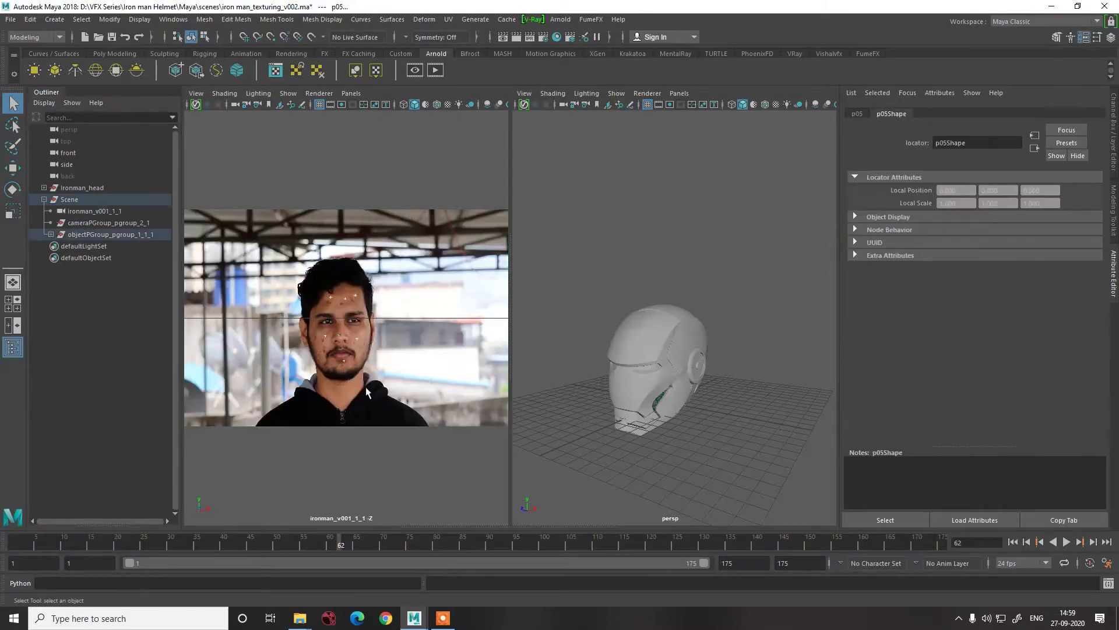
# - Set the linear working unit to meter in the preferences and save them
pyautogui.keyDown('alt'); pyautogui.moveTo(733, 463); pyautogui.dragTo(696, 460); pyautogui.keyUp('alt')
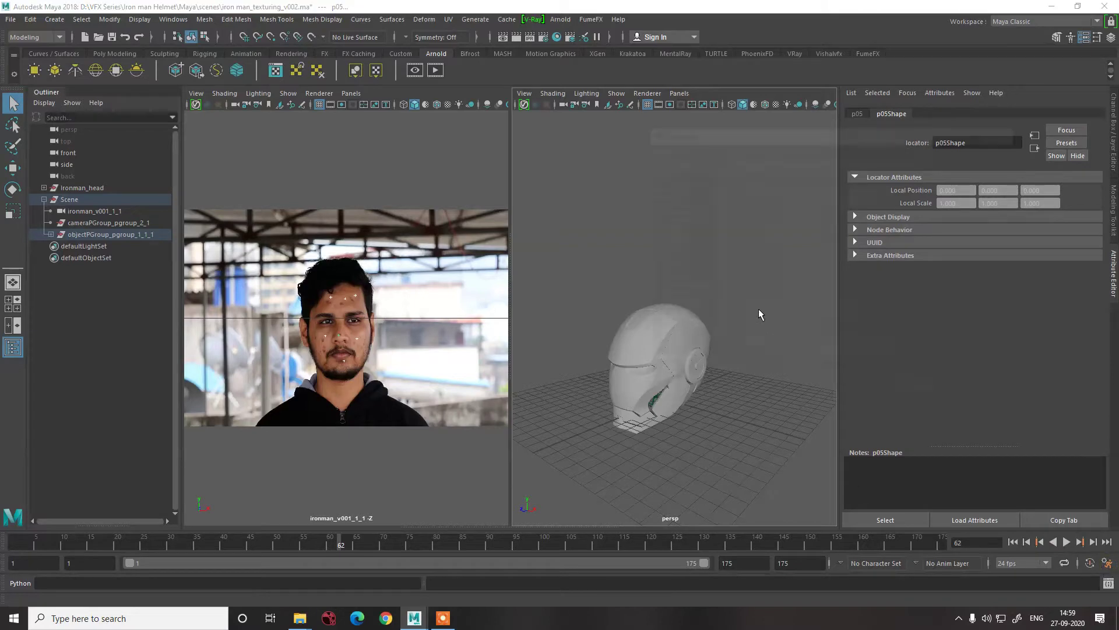
pyautogui.click(659, 256)
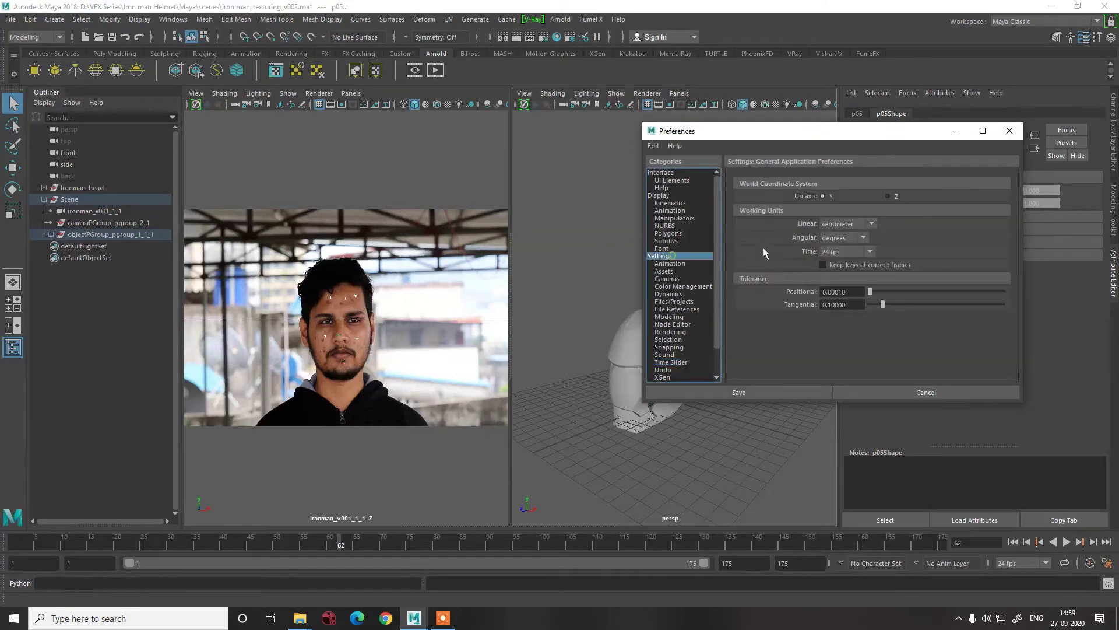
pyautogui.click(845, 251)
pyautogui.click(836, 251)
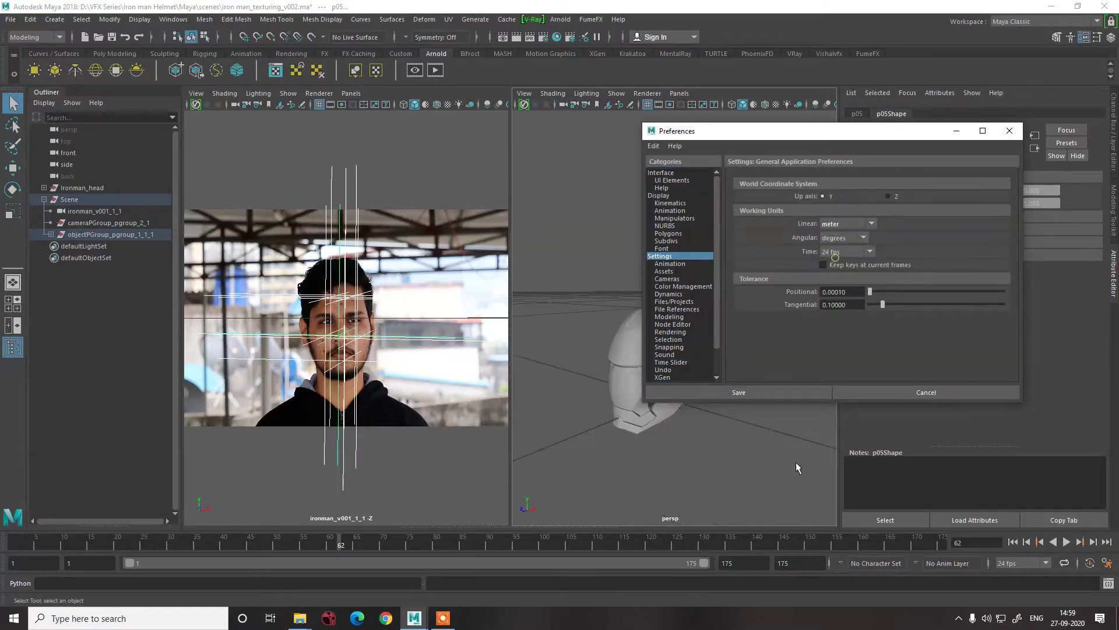
pyautogui.click(760, 393)
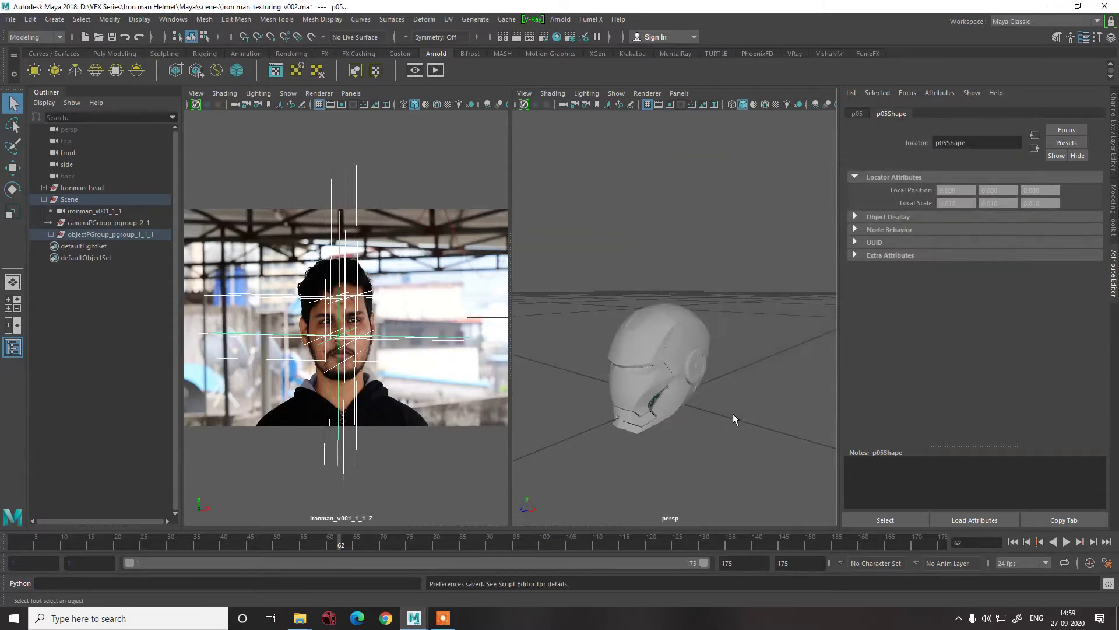
# - Scale the selected face tracking locators to 0.2 in X, Y and Z
pyautogui.press('f')
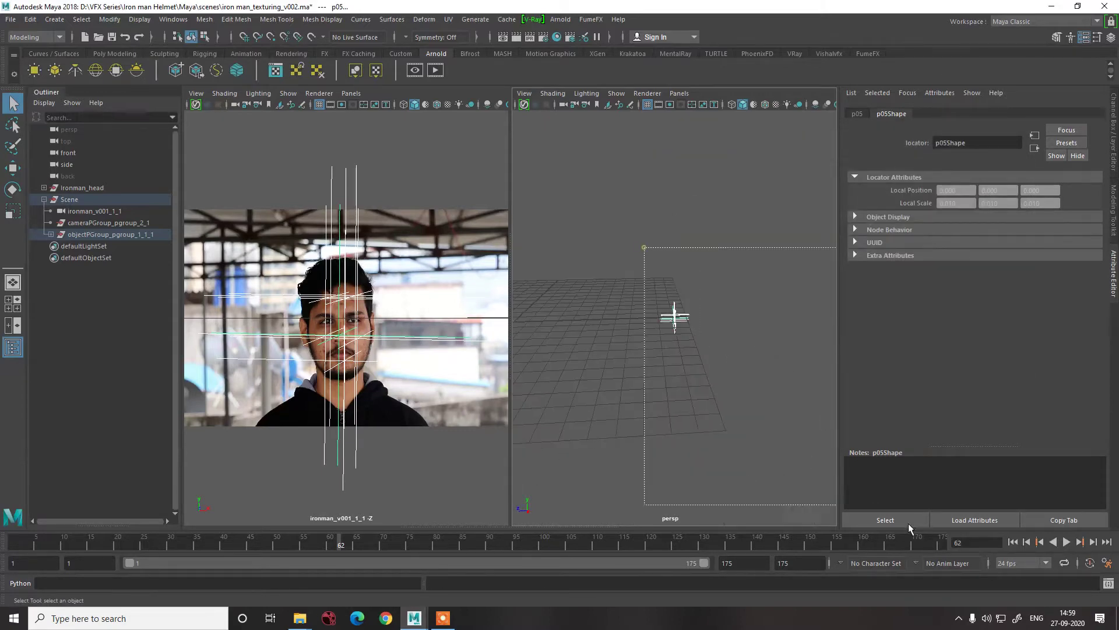
pyautogui.hotkey('ctrl', 'a')
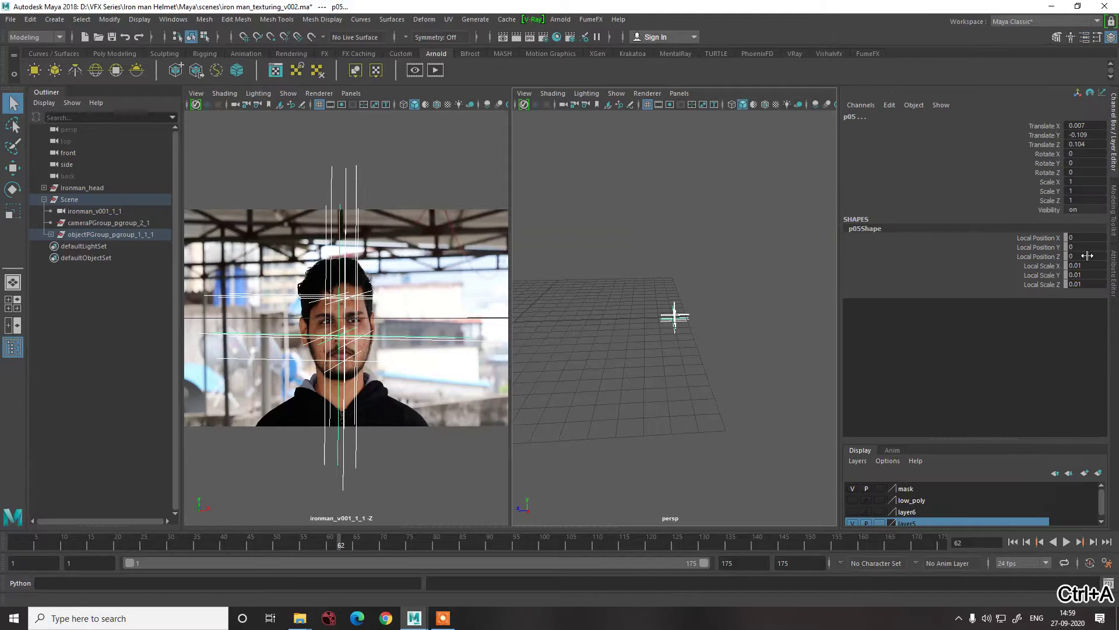
pyautogui.click(1085, 182)
pyautogui.write('.02')
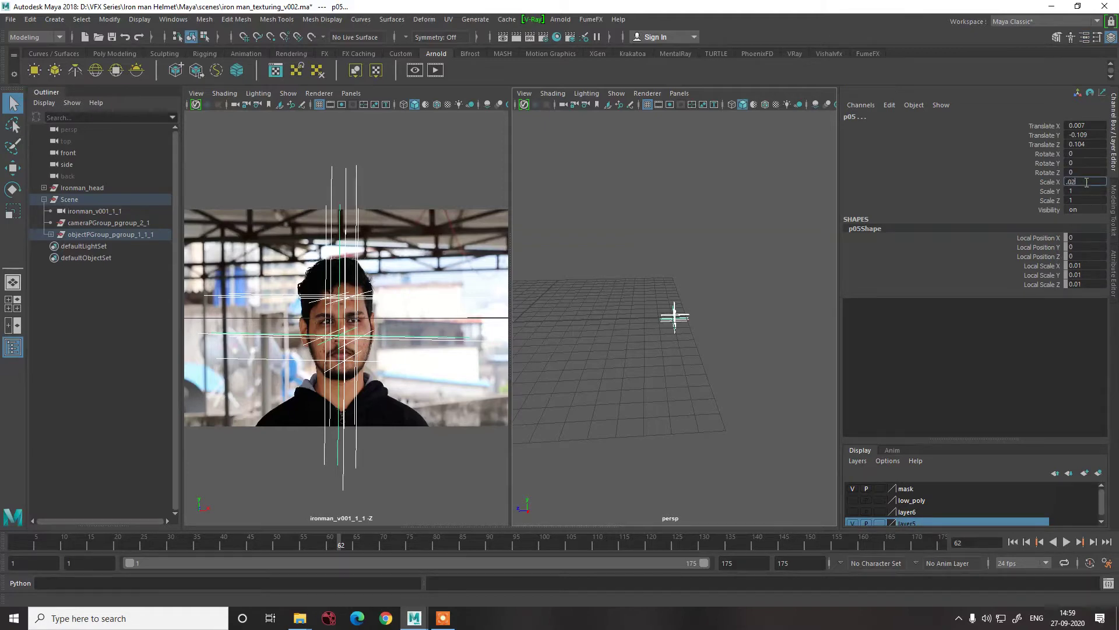
pyautogui.press('Tab')
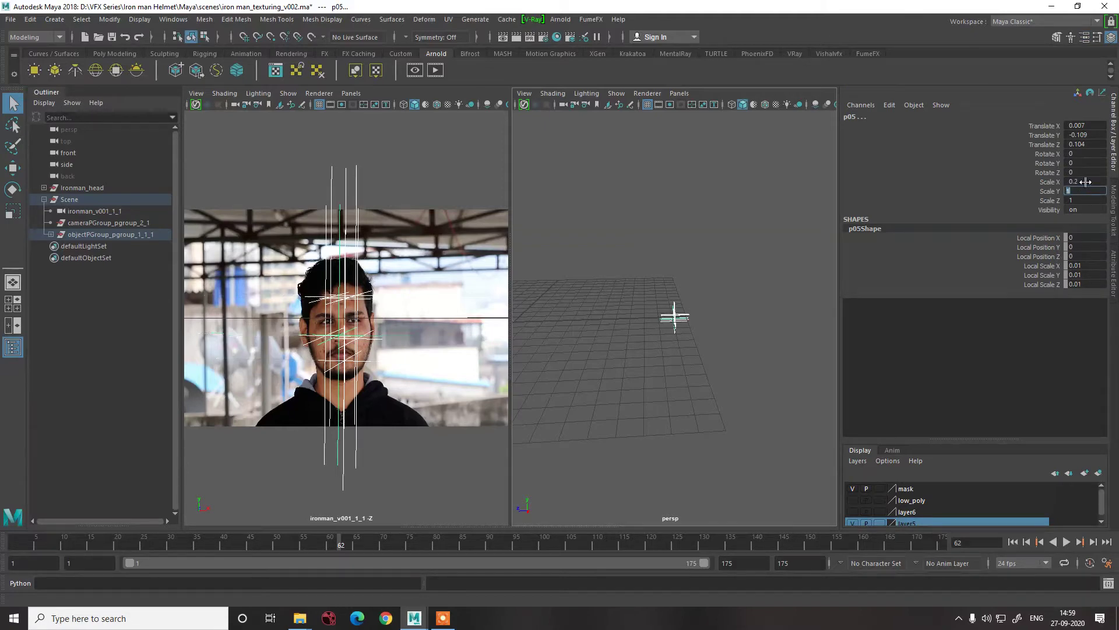
pyautogui.write('.2')
pyautogui.press('Tab')
pyautogui.write('.2')
pyautogui.press('Return')
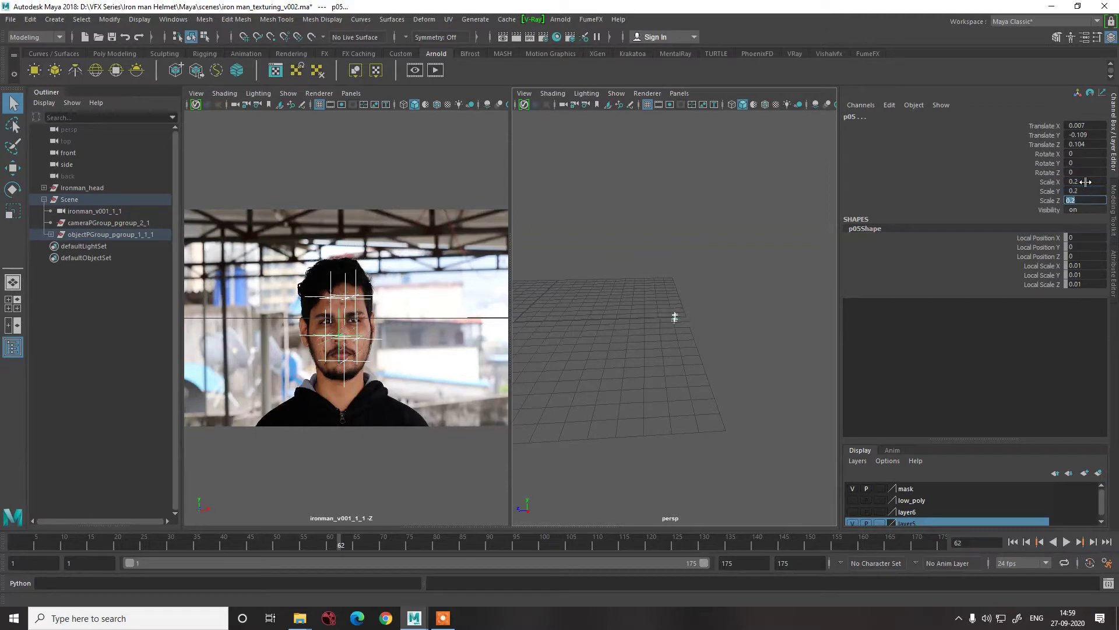
pyautogui.keyDown('alt'); pyautogui.moveTo(727, 248); pyautogui.dragTo(619, 395); pyautogui.keyUp('alt')
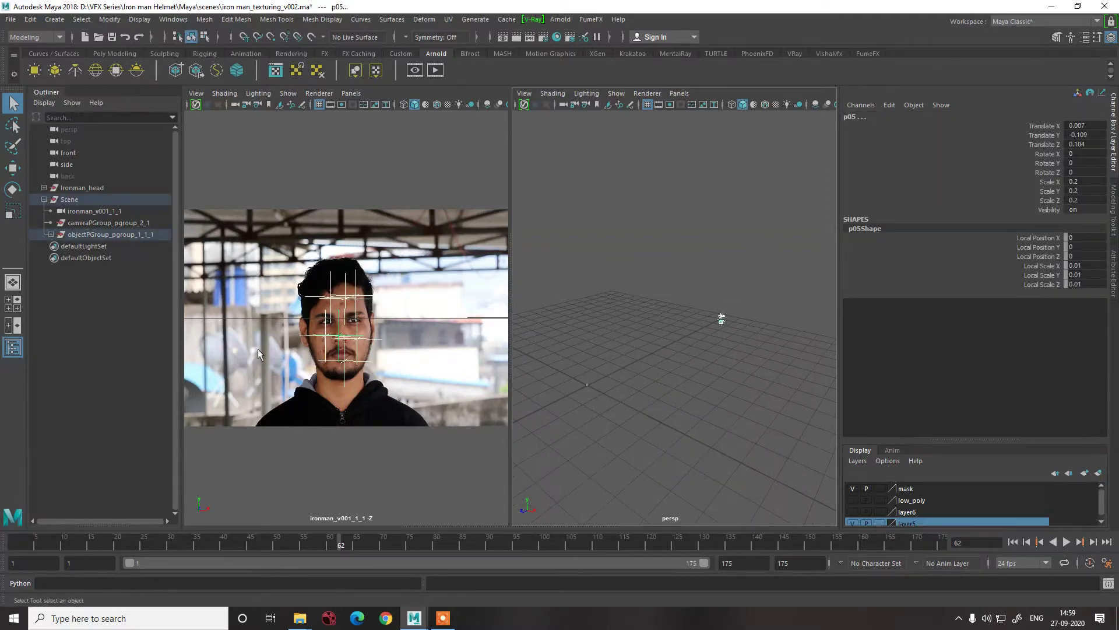
# - Scale the tracked camera ironman_v001_1_1 to 100 in X, Y and Z
pyautogui.click(96, 211)
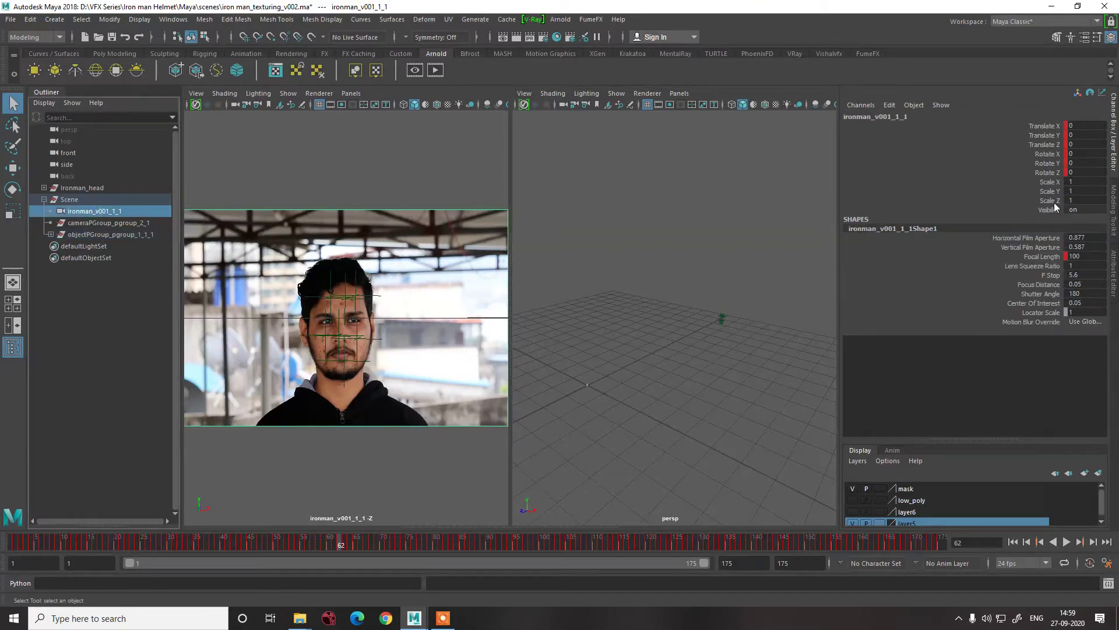
pyautogui.doubleClick(1088, 181)
pyautogui.write('100')
pyautogui.press('Tab')
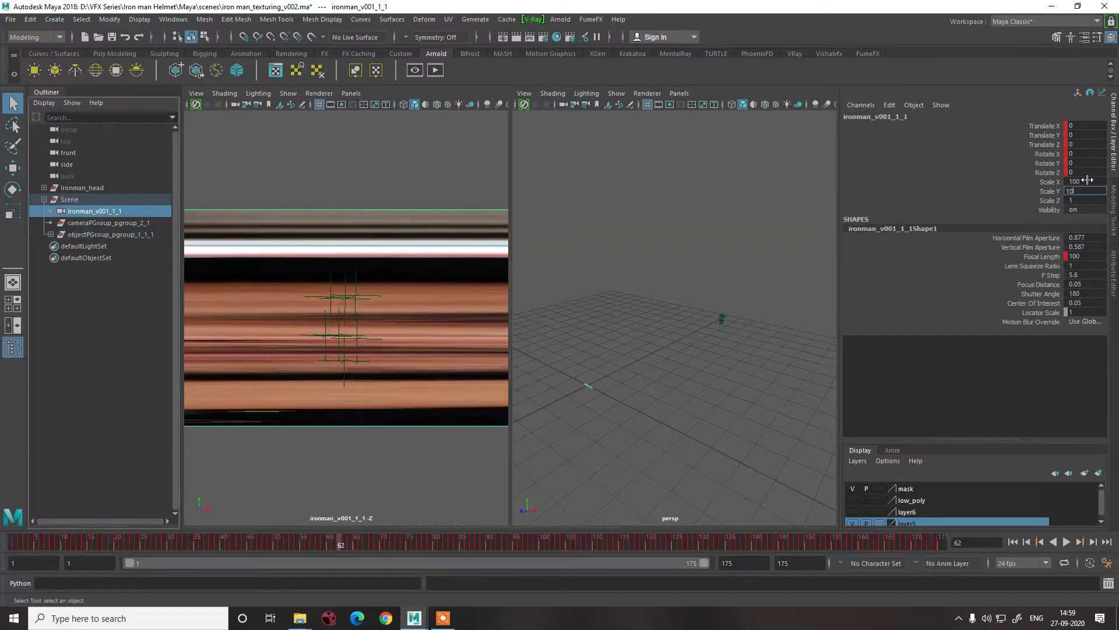
pyautogui.write('100')
pyautogui.press('Tab')
pyautogui.write('100')
pyautogui.press('Return')
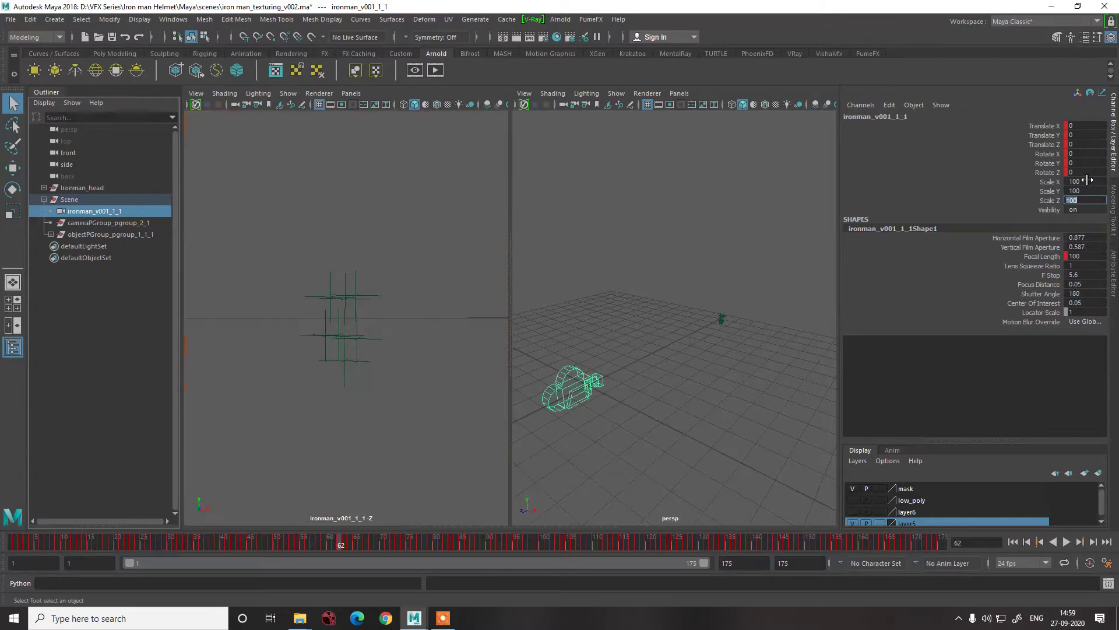
# - Set the tracked camera's near clip plane to 0.001 and its far clip plane to 10000
pyautogui.click(640, 347)
pyautogui.click(567, 386)
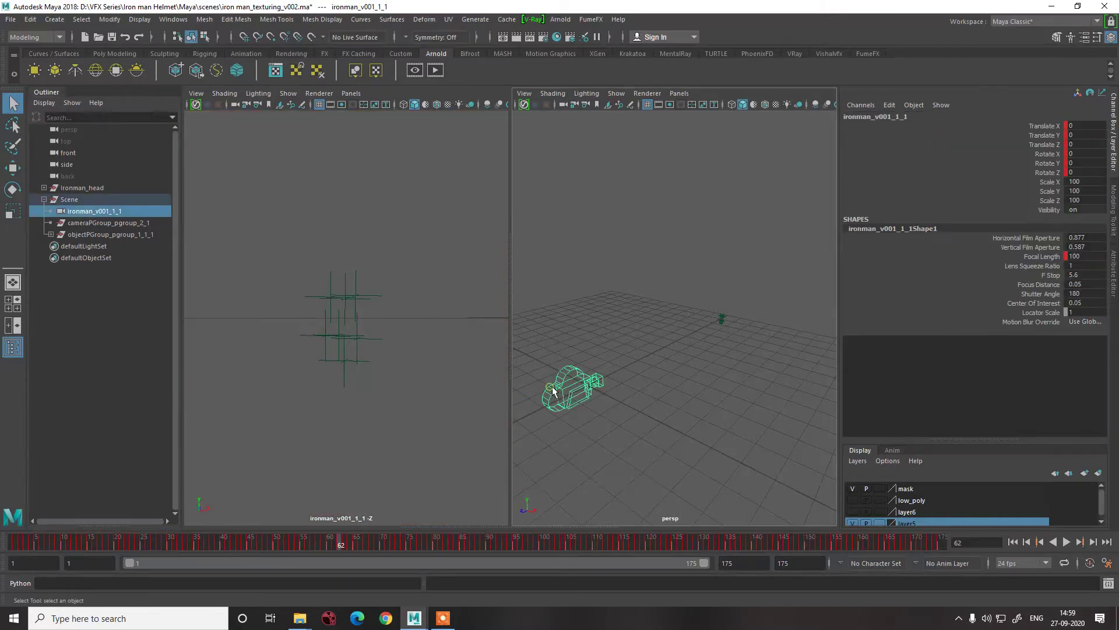
pyautogui.hotkey('ctrl', 'a')
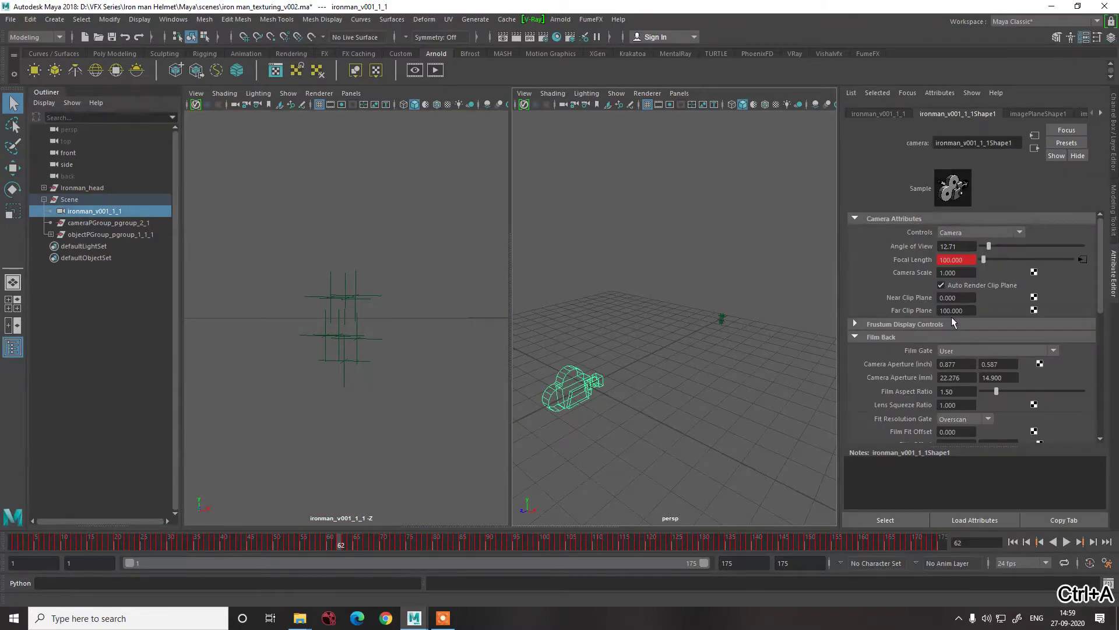
pyautogui.doubleClick(950, 298)
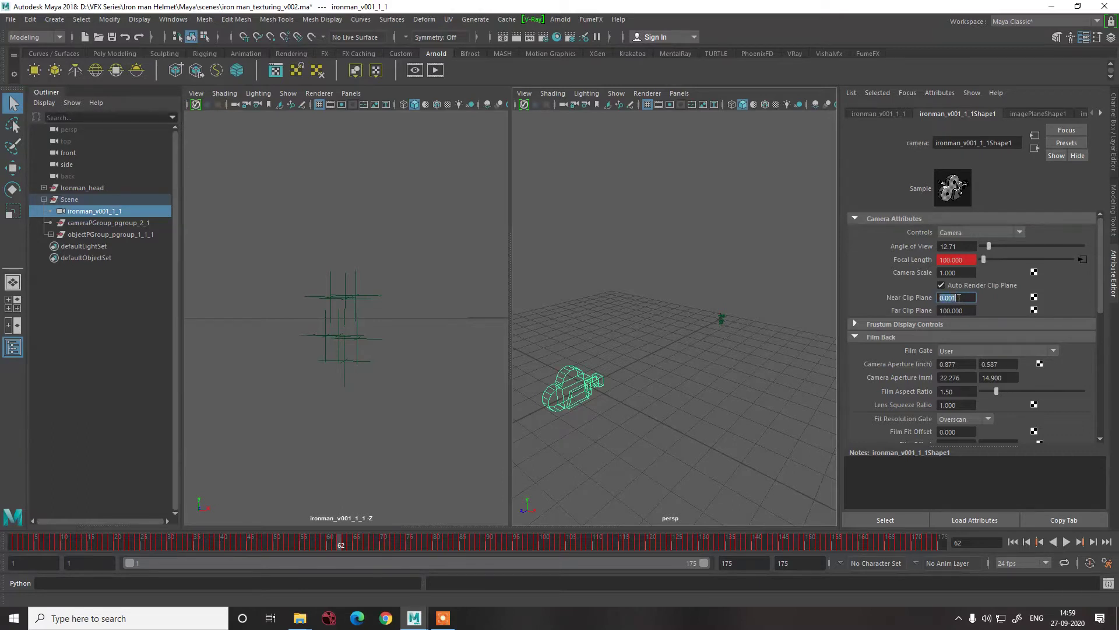
pyautogui.write('1')
pyautogui.click(945, 311)
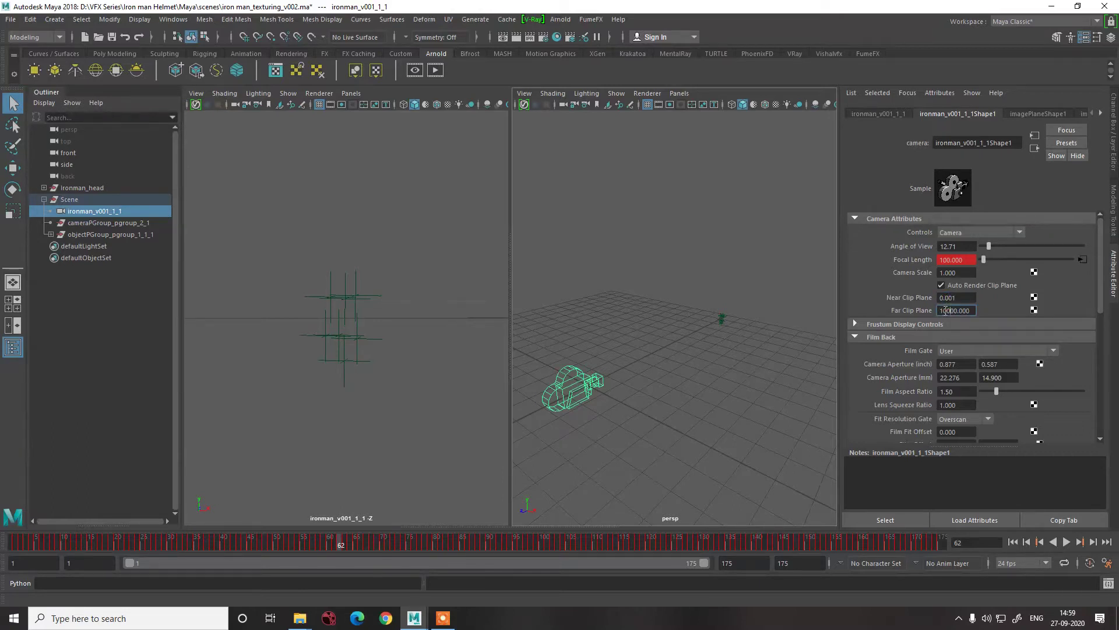
pyautogui.press('Return')
pyautogui.click(652, 225)
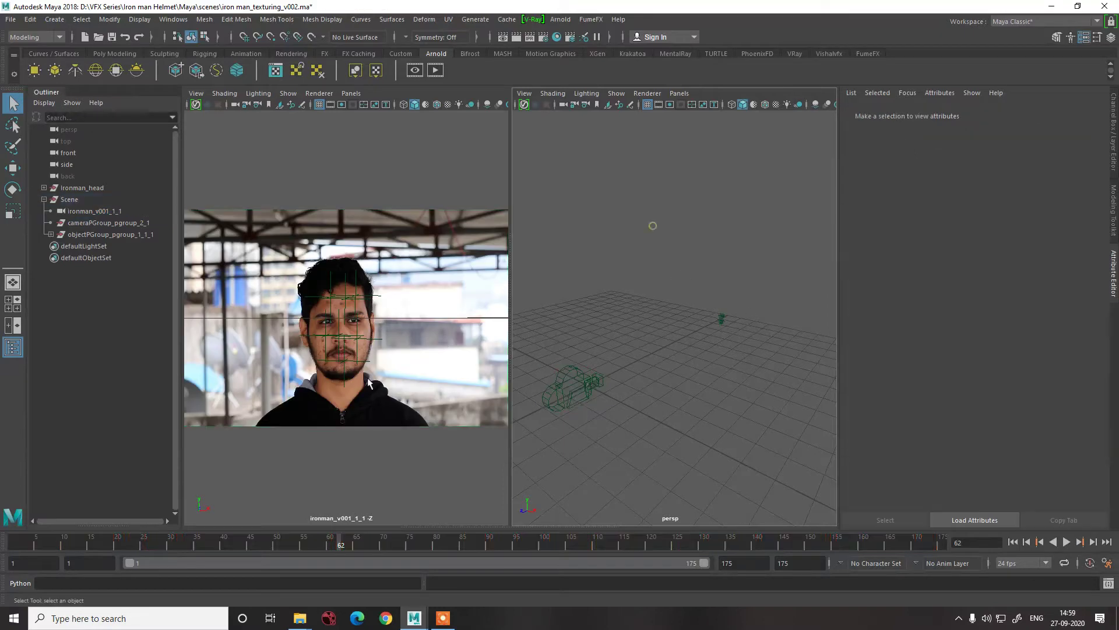
pyautogui.click(567, 386)
pyautogui.keyDown('alt'); pyautogui.moveTo(566, 386); pyautogui.dragTo(635, 338); pyautogui.keyUp('alt')
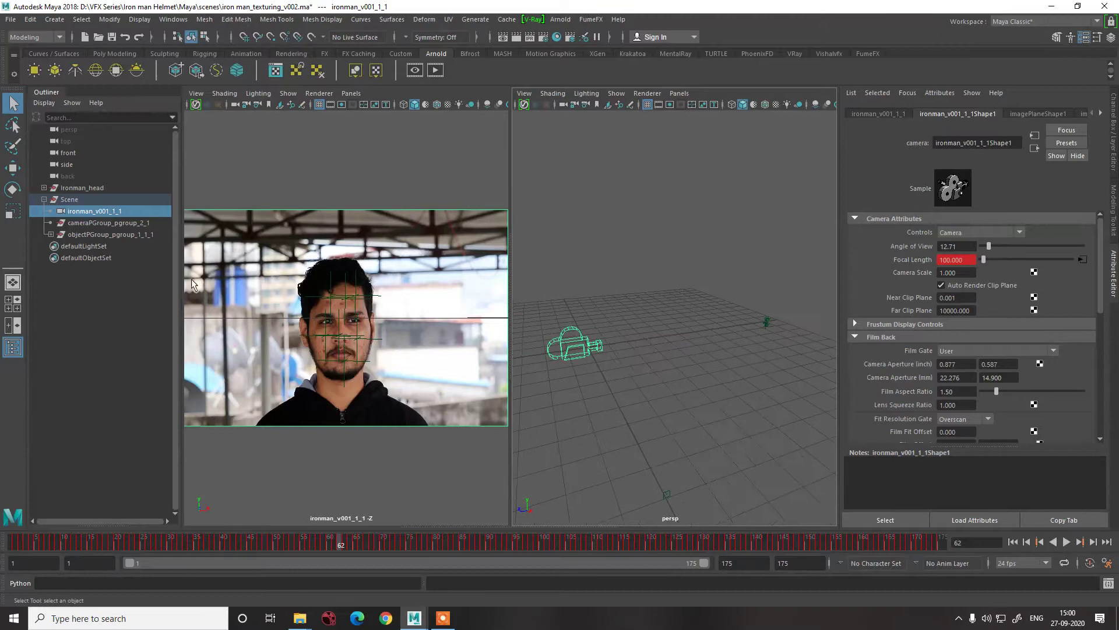
# - Move the Ironman_head group along Z to about -11.12 so it sits among the face tracking locators
pyautogui.click(79, 189)
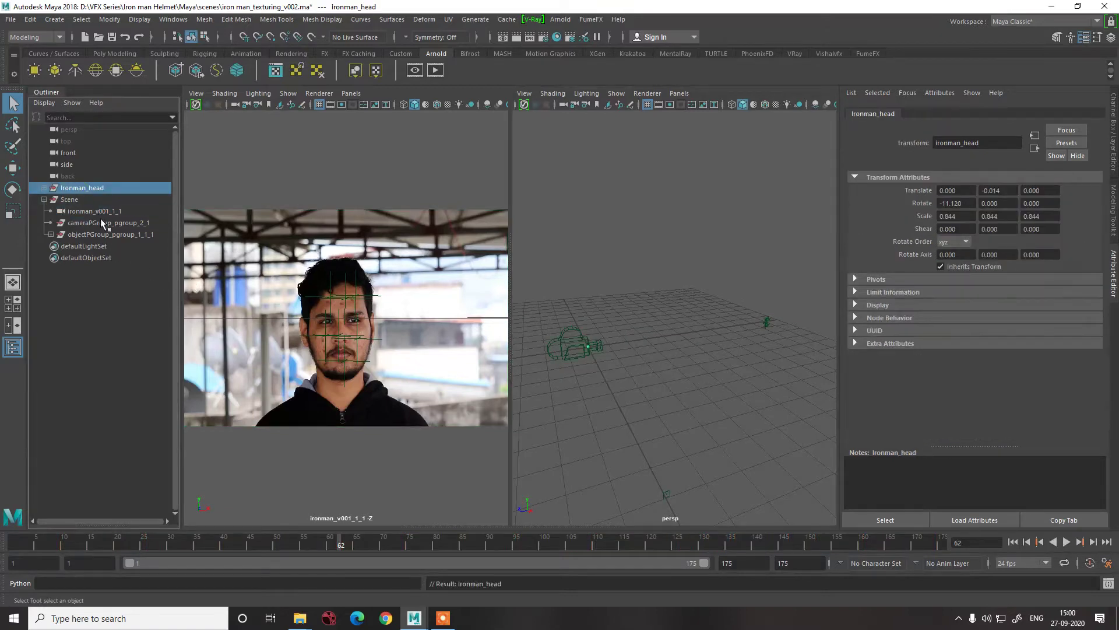
pyautogui.press('w')
pyautogui.press('f')
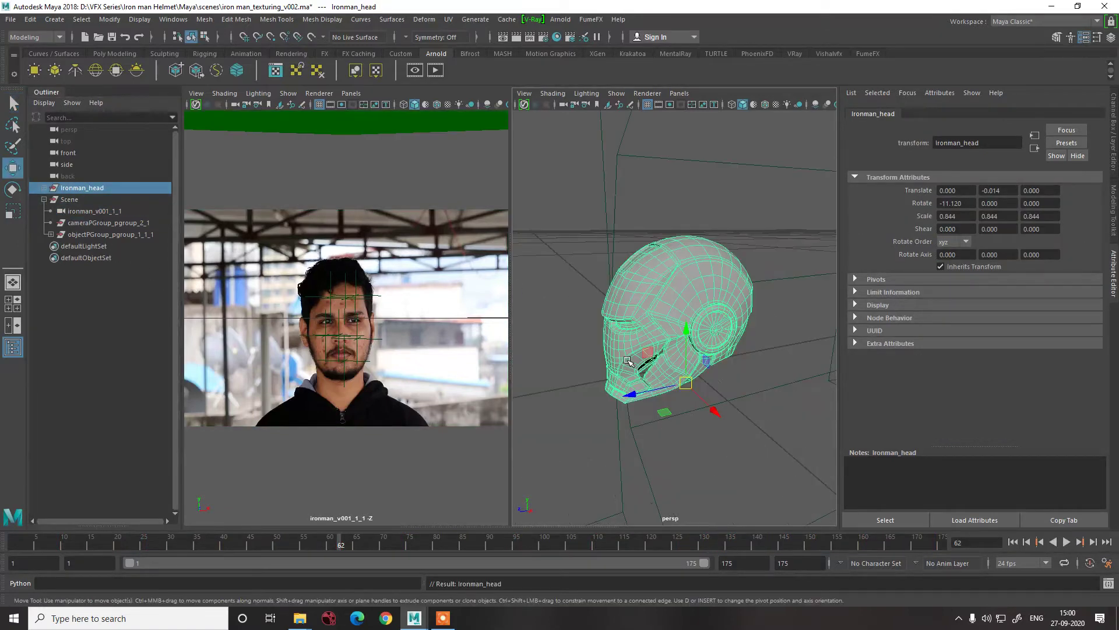
pyautogui.keyDown('alt'); pyautogui.moveTo(715, 397); pyautogui.dragTo(649, 392); pyautogui.keyUp('alt')
pyautogui.scroll(-5, 680, 387)
pyautogui.keyDown('alt'); pyautogui.moveTo(678, 385); pyautogui.dragTo(644, 381, button='middle'); pyautogui.keyUp('alt')
pyautogui.moveTo(528, 329); pyautogui.dragTo(670, 362)
# - Scale the Ironman_head group up uniformly to about 5.87
pyautogui.press('f')
pyautogui.scroll(-8, 734, 351)
pyautogui.press('t')
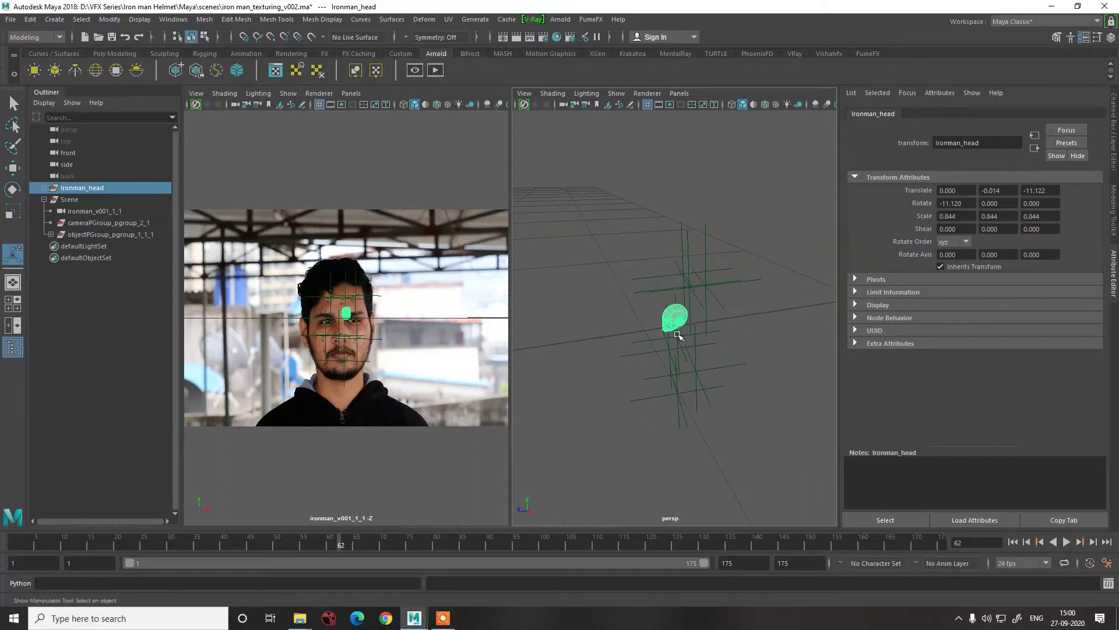
pyautogui.press('w')
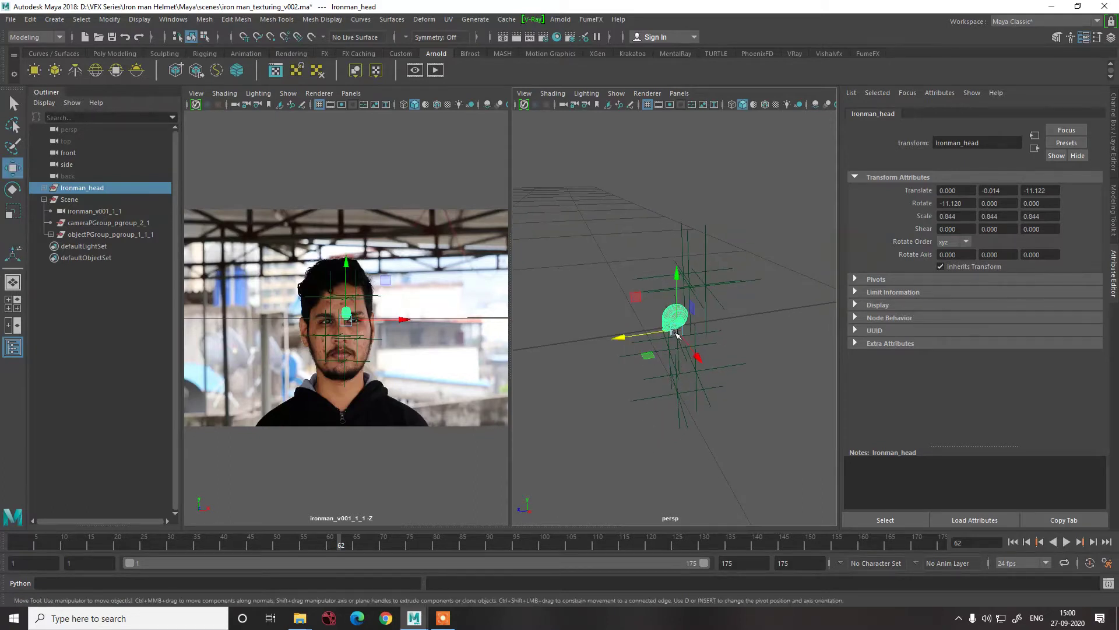
pyautogui.press('r')
pyautogui.moveTo(677, 328); pyautogui.dragTo(878, 337)
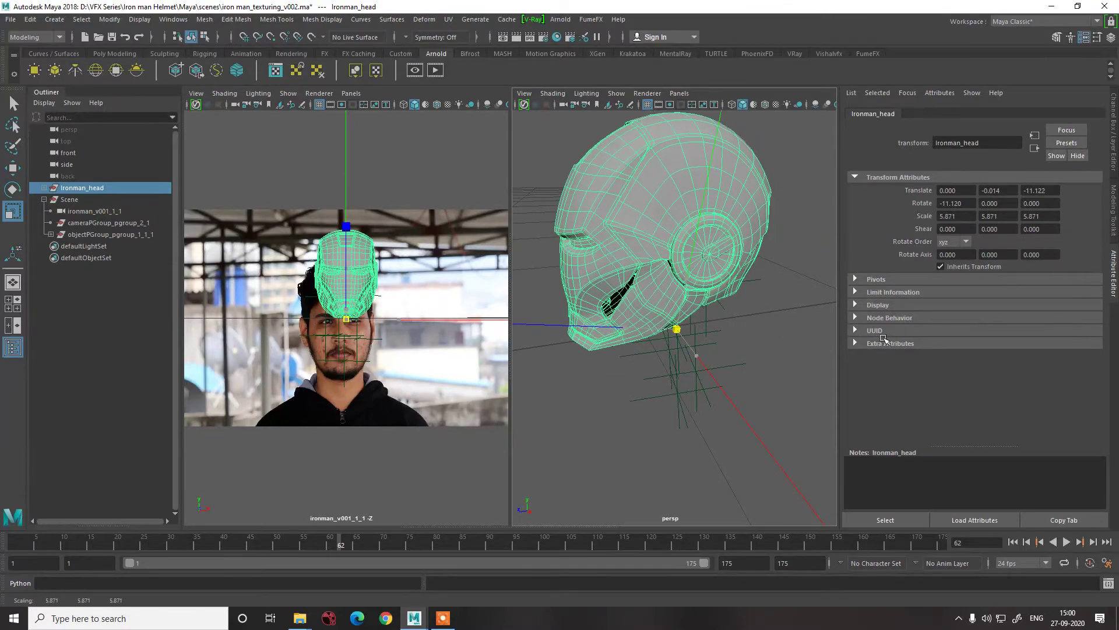
# - Move the helmet over the man's face, to about -0.05 in X, -0.48 in Y and -11.17 in Z
pyautogui.press('w')
pyautogui.moveTo(608, 342); pyautogui.dragTo(645, 392)
pyautogui.moveTo(685, 291); pyautogui.dragTo(676, 391)
pyautogui.moveTo(717, 475); pyautogui.dragTo(708, 458)
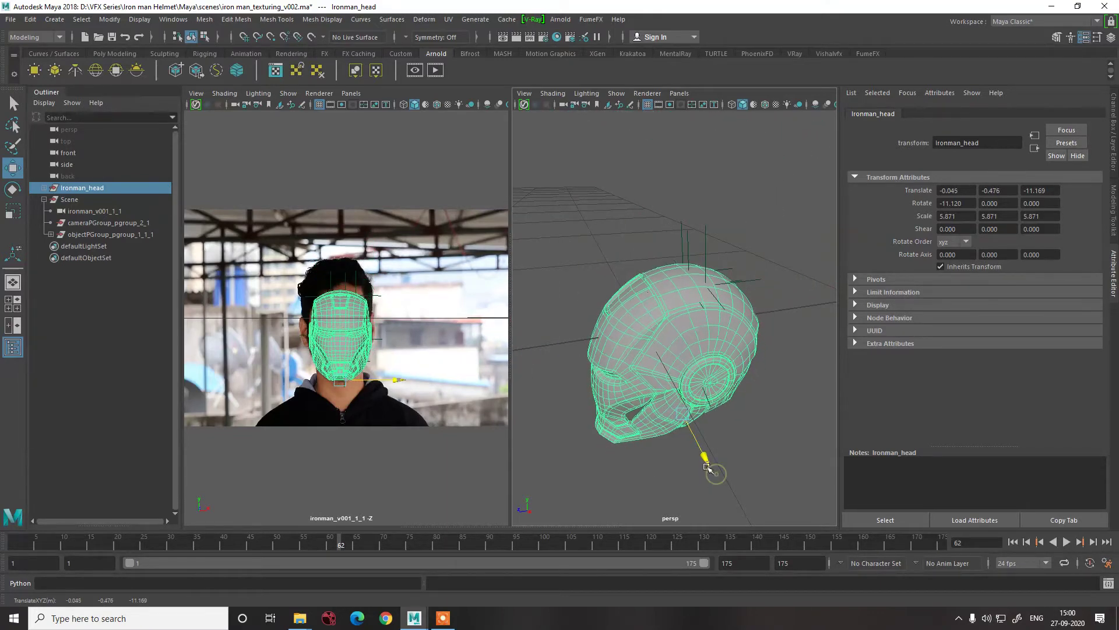
# - Enlarge the helmet uniformly to a scale of about 7.91 so it covers the man's head
pyautogui.press('r')
pyautogui.moveTo(682, 413); pyautogui.dragTo(746, 420)
pyautogui.press('w')
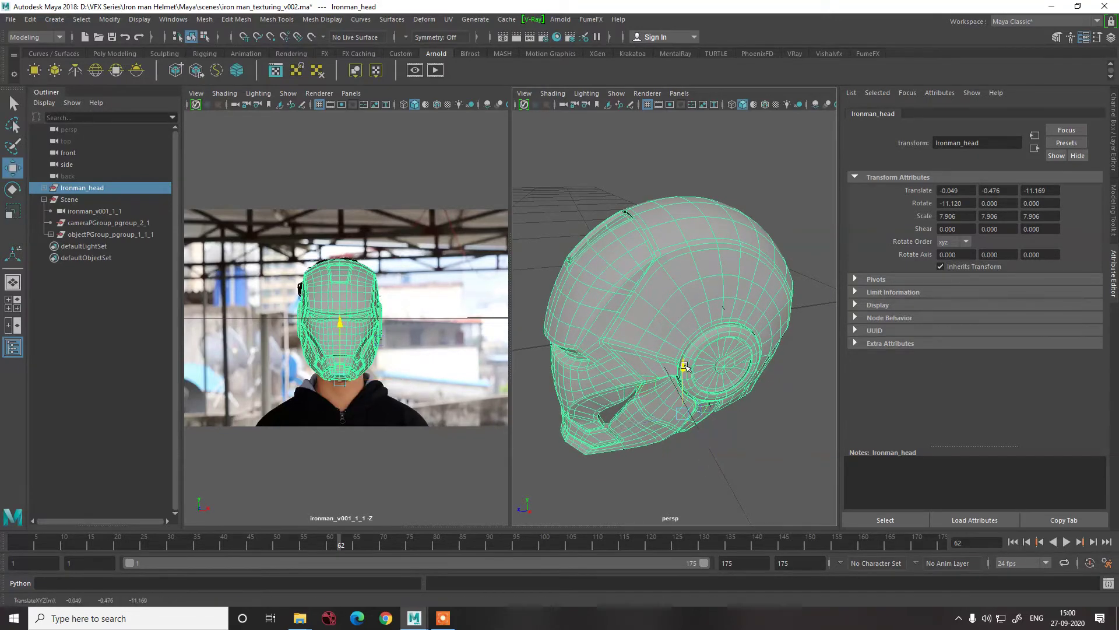
# - Display the camera view in wireframe and refit the helmet to about -0.06 in X, -0.49 in Y, with an X rotation of about -11.11
pyautogui.moveTo(680, 368)
pyautogui.mouseDown()
pyautogui.moveTo(680, 379)
pyautogui.moveTo(712, 381)
pyautogui.moveTo(685, 374)
pyautogui.mouseUp()
pyautogui.press('e')
pyautogui.press('w')
pyautogui.click(403, 103)
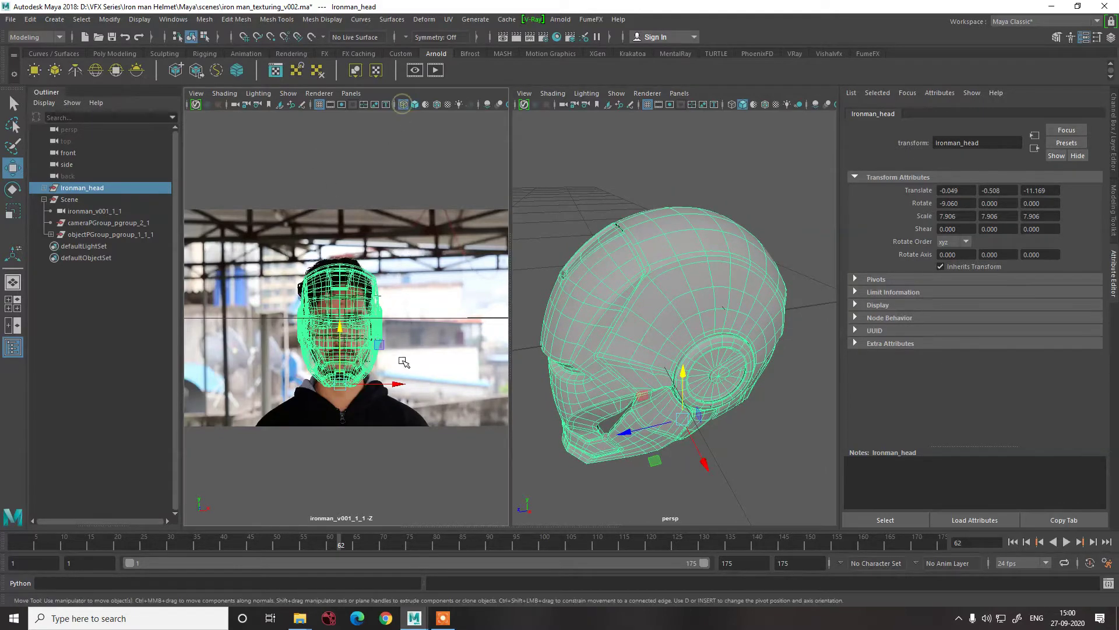
pyautogui.press('e')
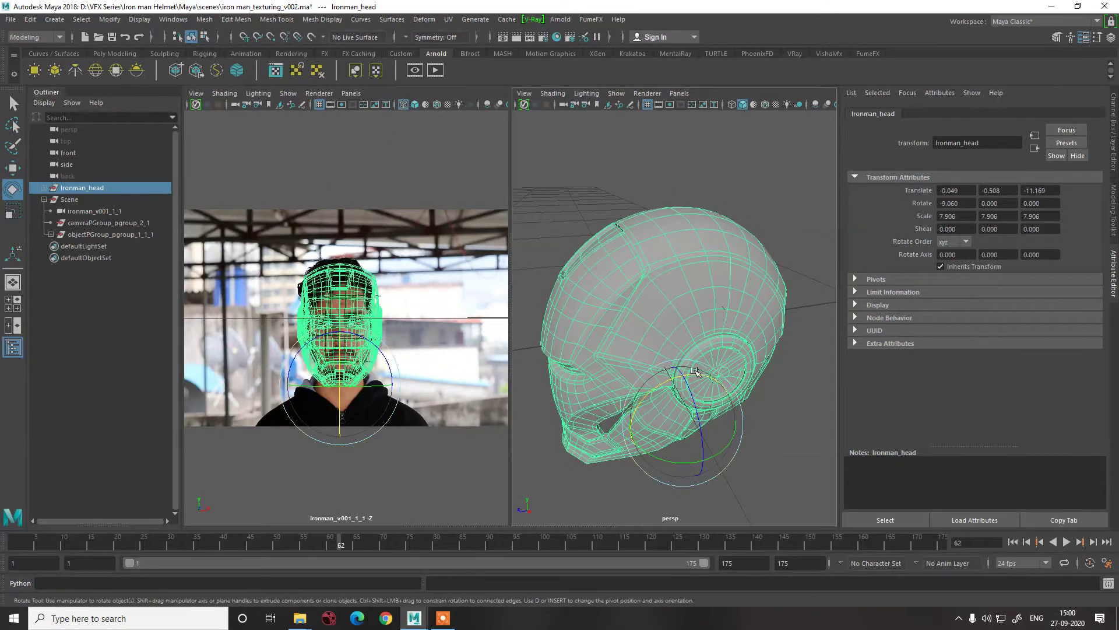
pyautogui.moveTo(707, 366); pyautogui.dragTo(681, 369)
pyautogui.press('w')
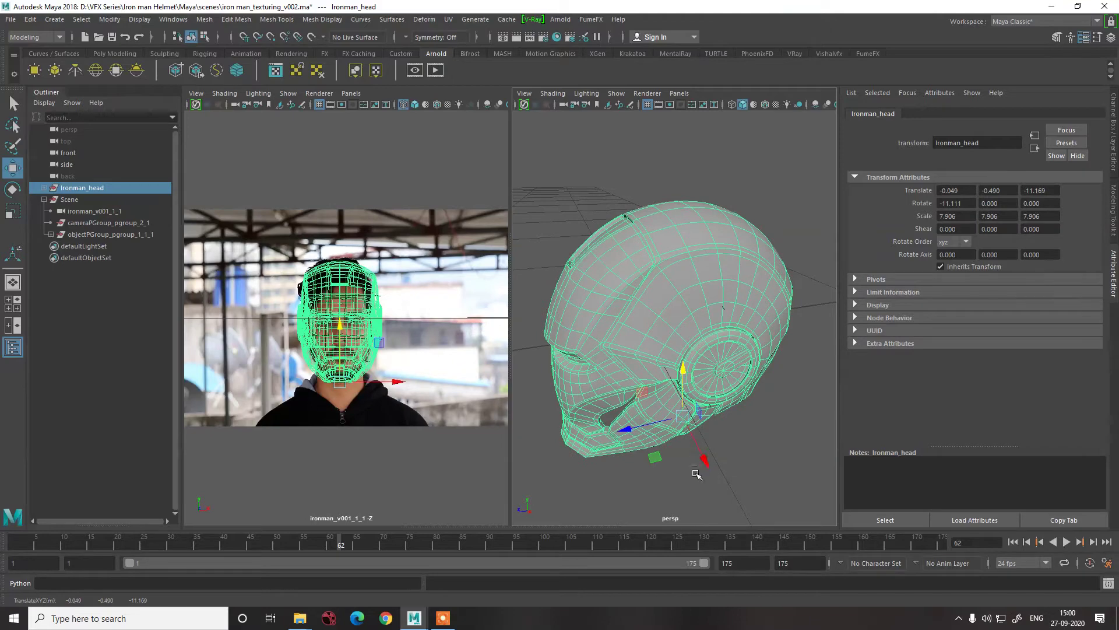
pyautogui.moveTo(705, 457); pyautogui.dragTo(705, 459)
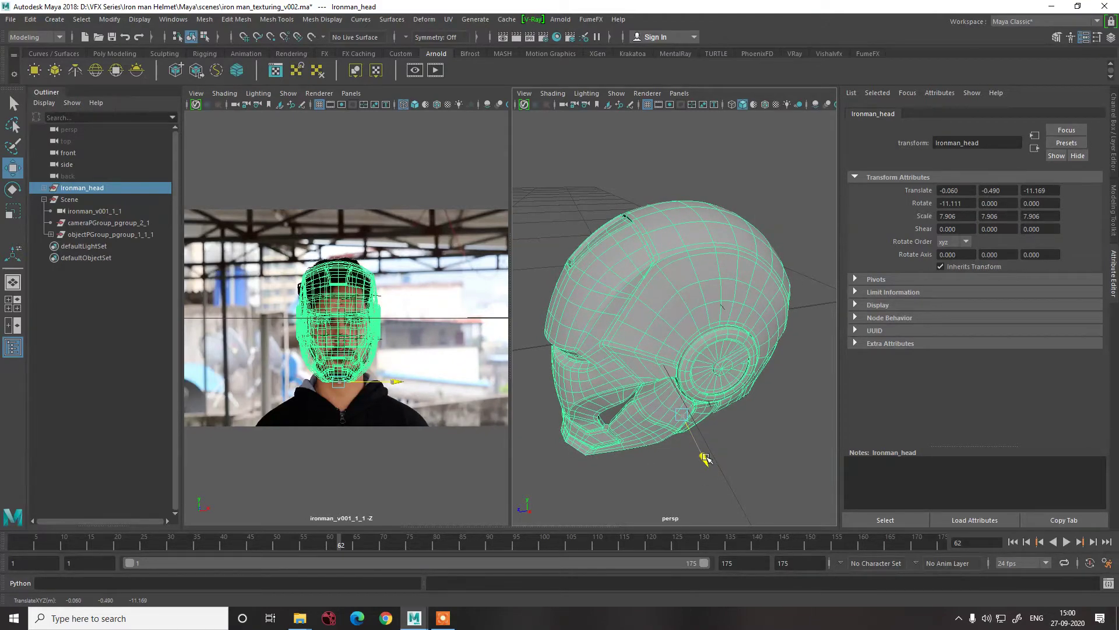
# - Check the helmet's alignment with the man's head at several frames, including 10 and 68
pyautogui.click(53, 547)
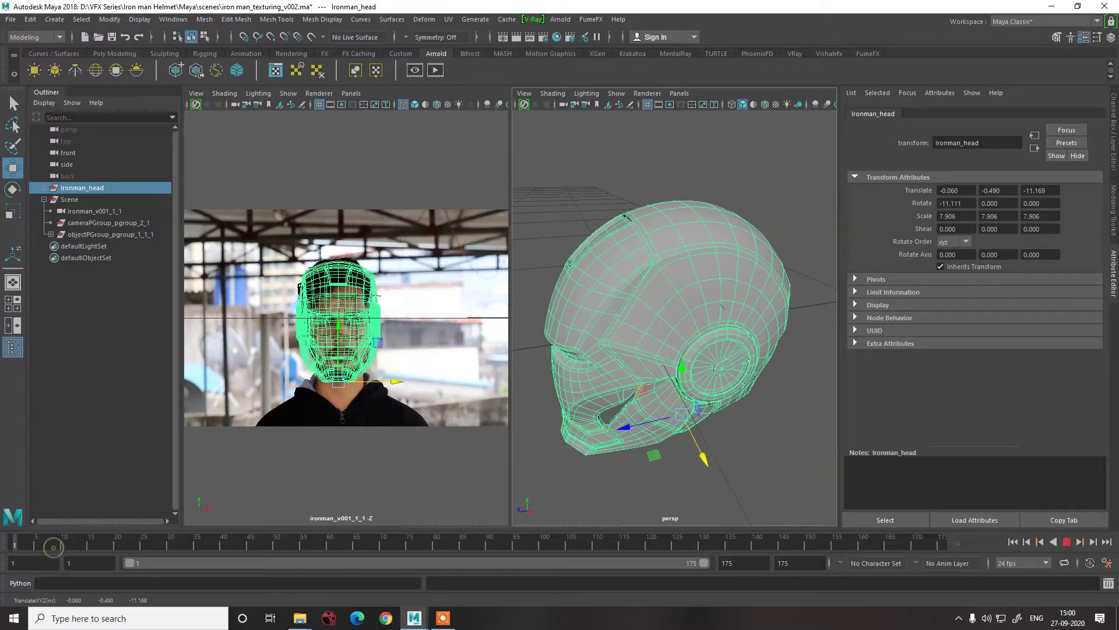
pyautogui.click(60, 543)
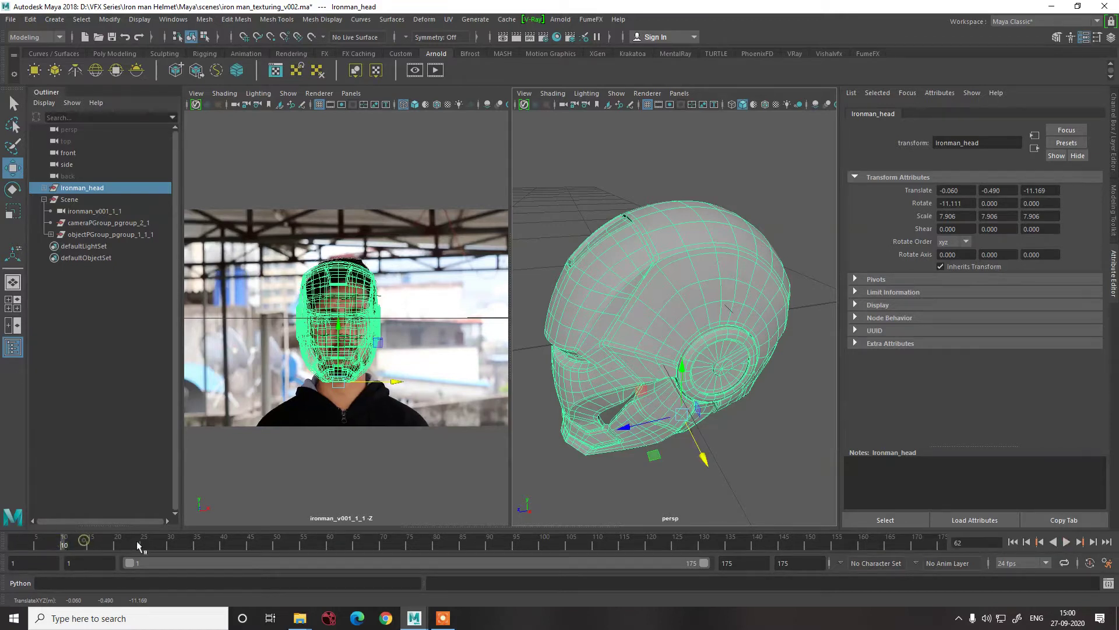
pyautogui.click(373, 543)
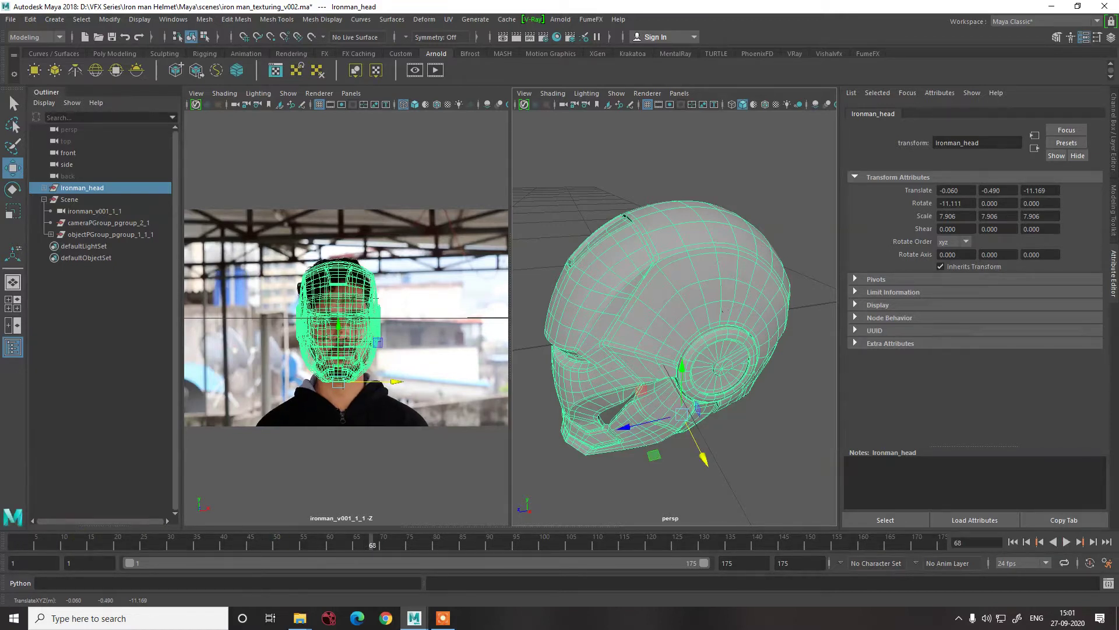
# - At frame 1, move the helmet to about -11.55 in Z and -0.04 in X to align it with the face locators
pyautogui.click(14, 545)
pyautogui.moveTo(622, 428); pyautogui.dragTo(708, 435)
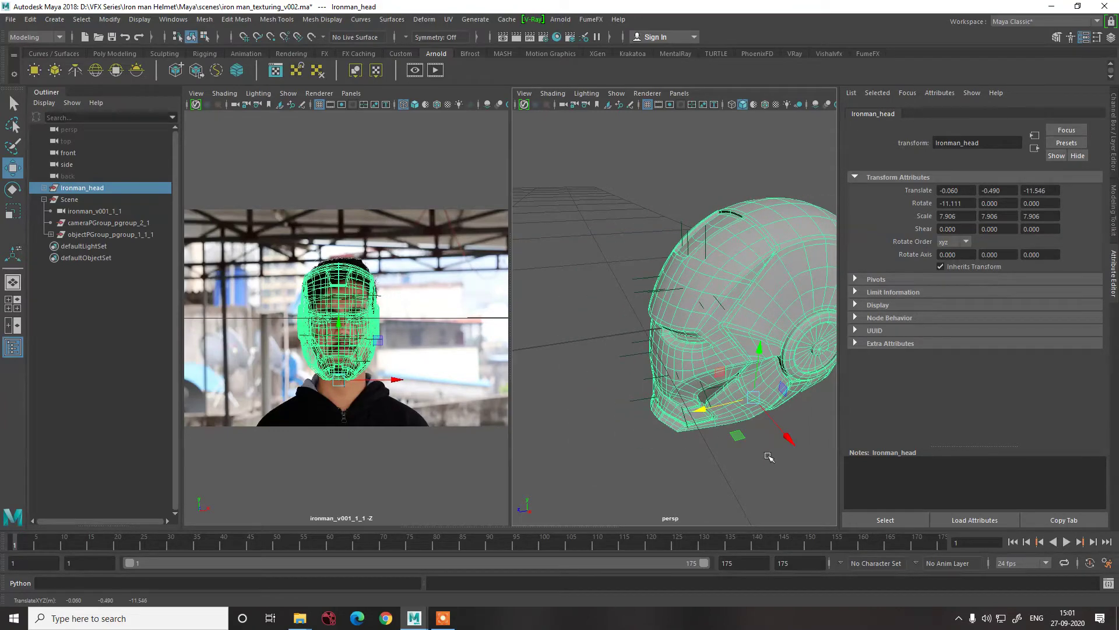
pyautogui.keyDown('alt'); pyautogui.moveTo(770, 458); pyautogui.dragTo(634, 382); pyautogui.keyUp('alt')
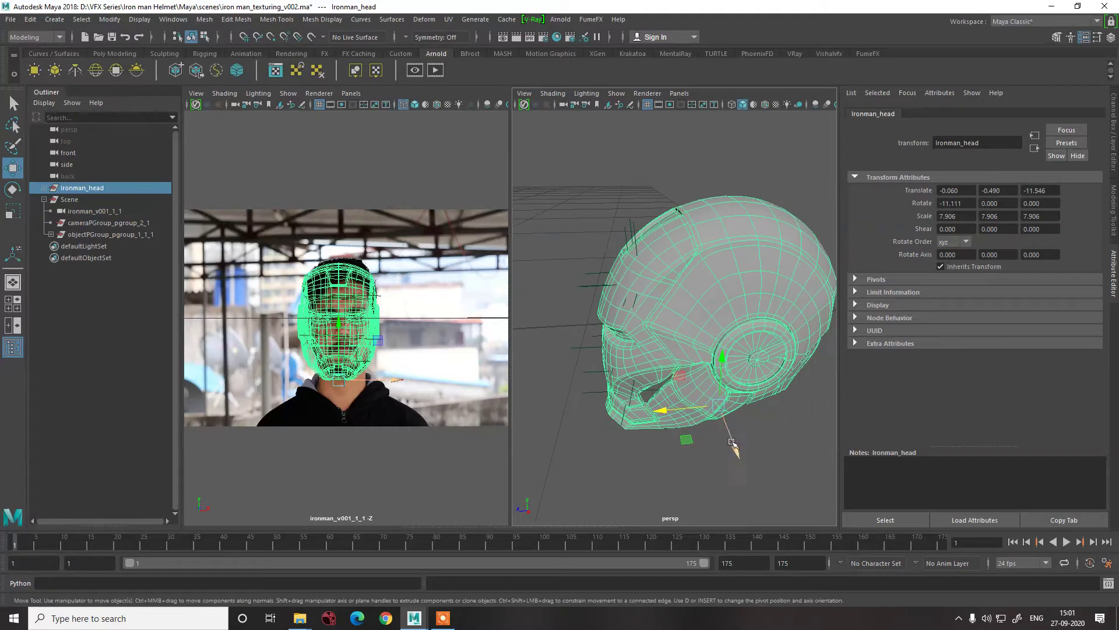
pyautogui.moveTo(736, 448); pyautogui.dragTo(739, 453)
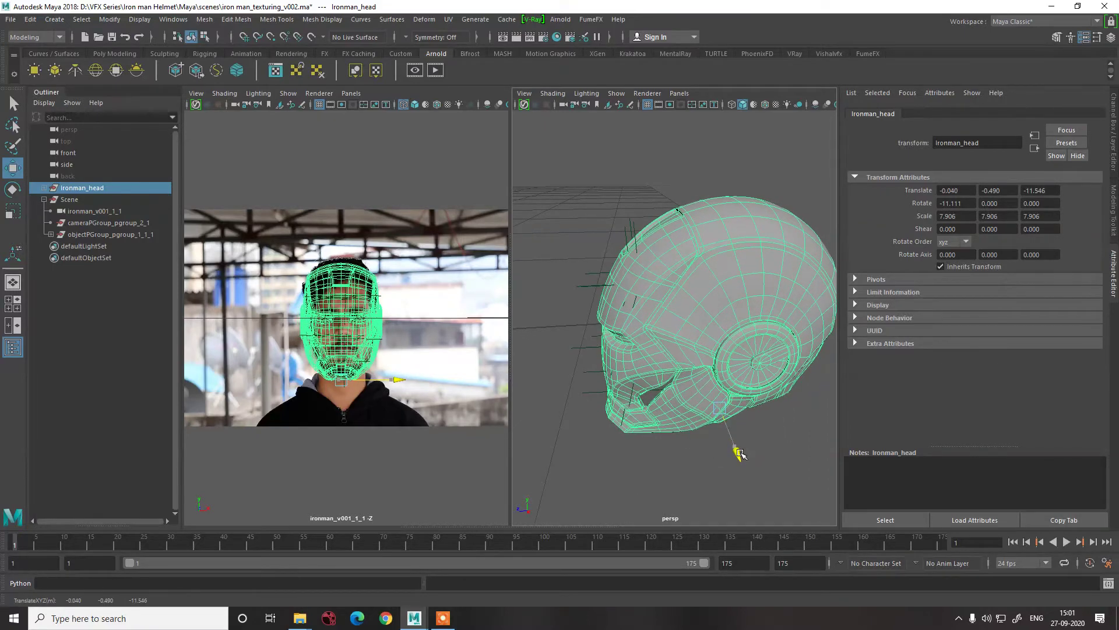
# - Return the camera view to shaded display and rescale the whole Ironman_head group uniformly to about 7.89
pyautogui.press('r')
pyautogui.moveTo(720, 408); pyautogui.dragTo(740, 416)
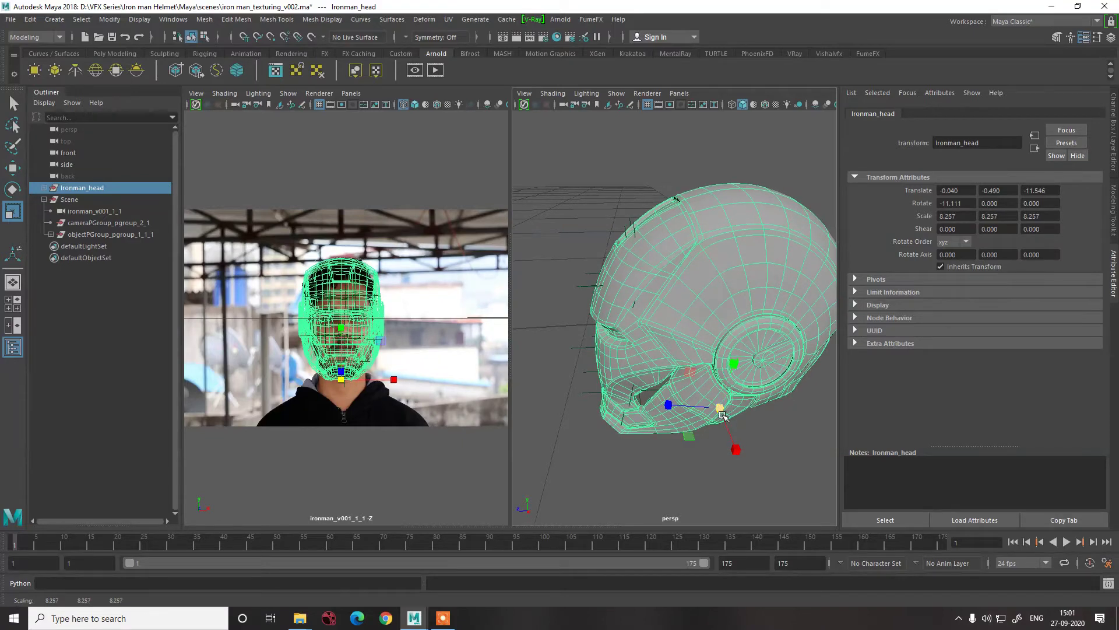
pyautogui.click(446, 395)
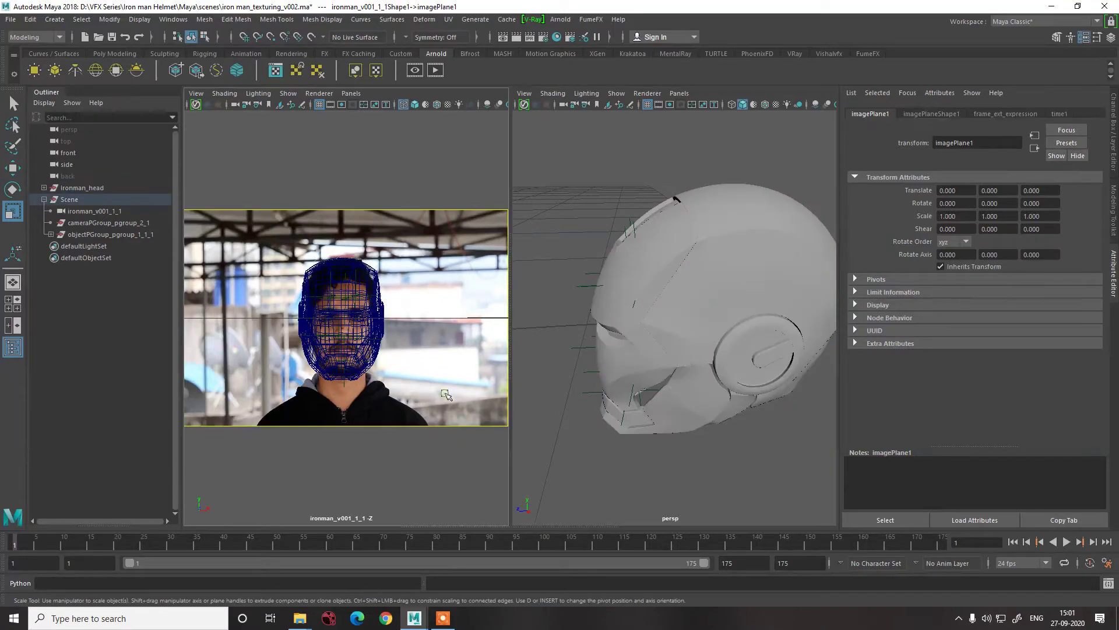
pyautogui.click(414, 105)
pyautogui.click(363, 330)
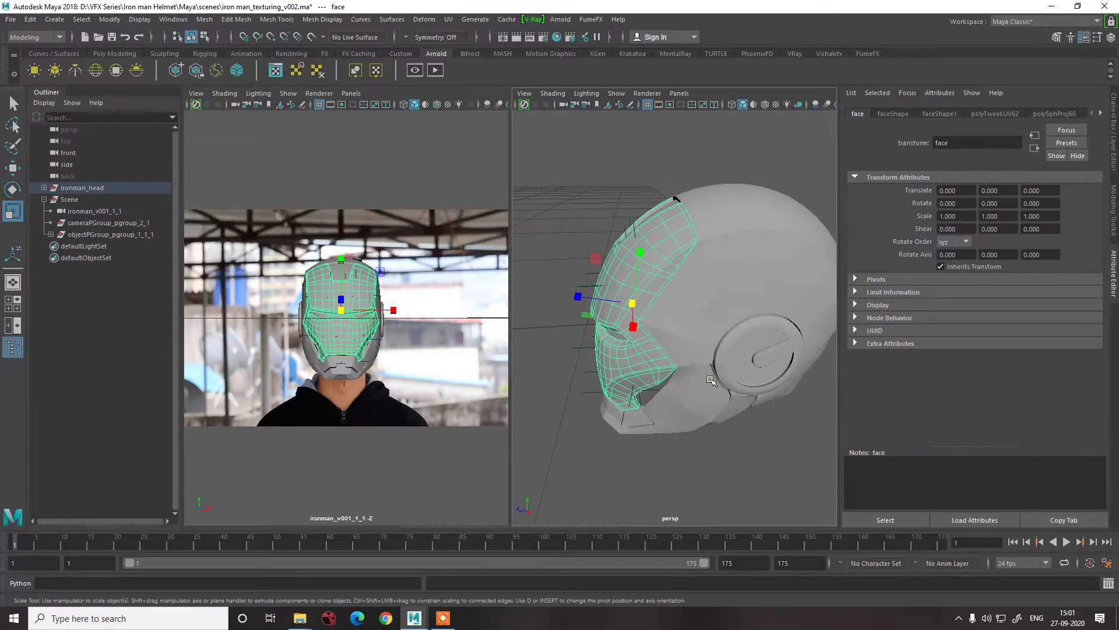
pyautogui.click(710, 379)
pyautogui.press('Up')
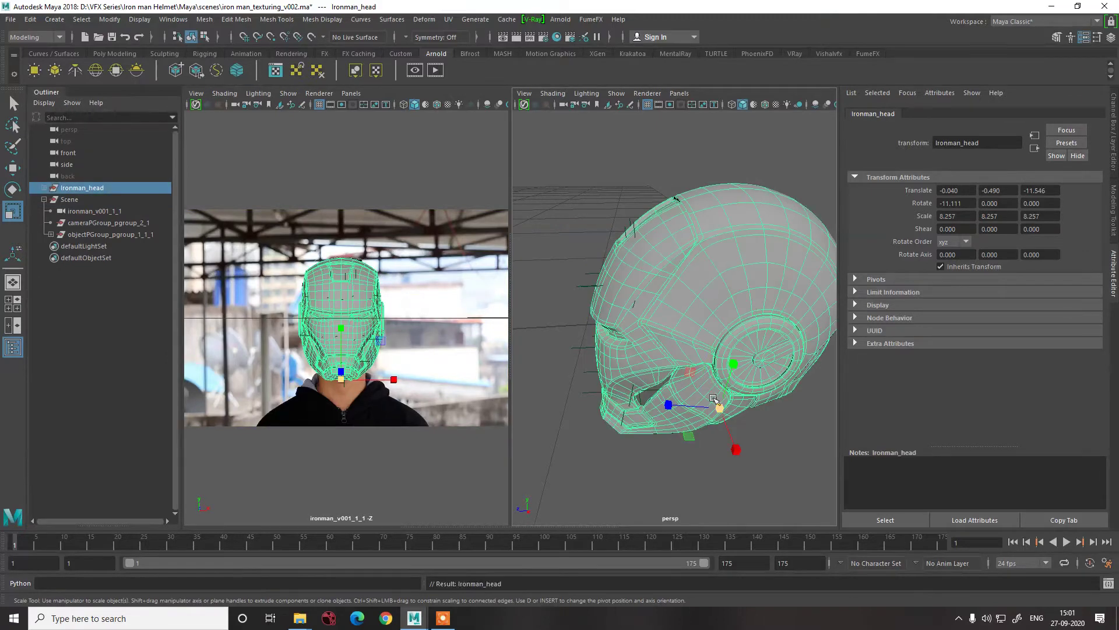
pyautogui.moveTo(719, 411); pyautogui.dragTo(713, 412)
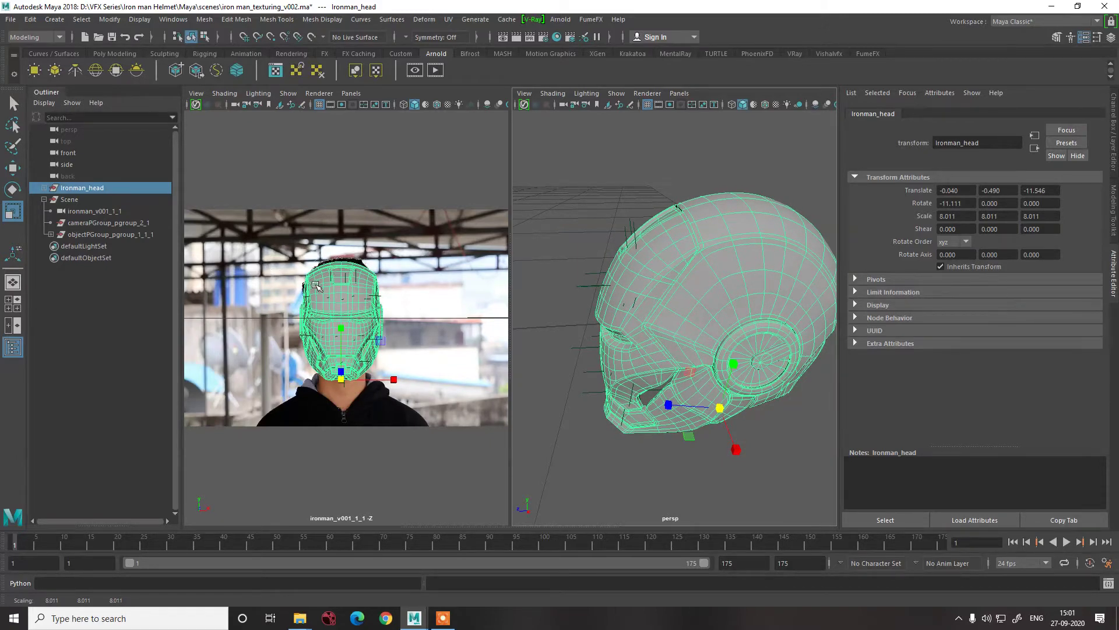
pyautogui.moveTo(718, 408); pyautogui.dragTo(713, 408)
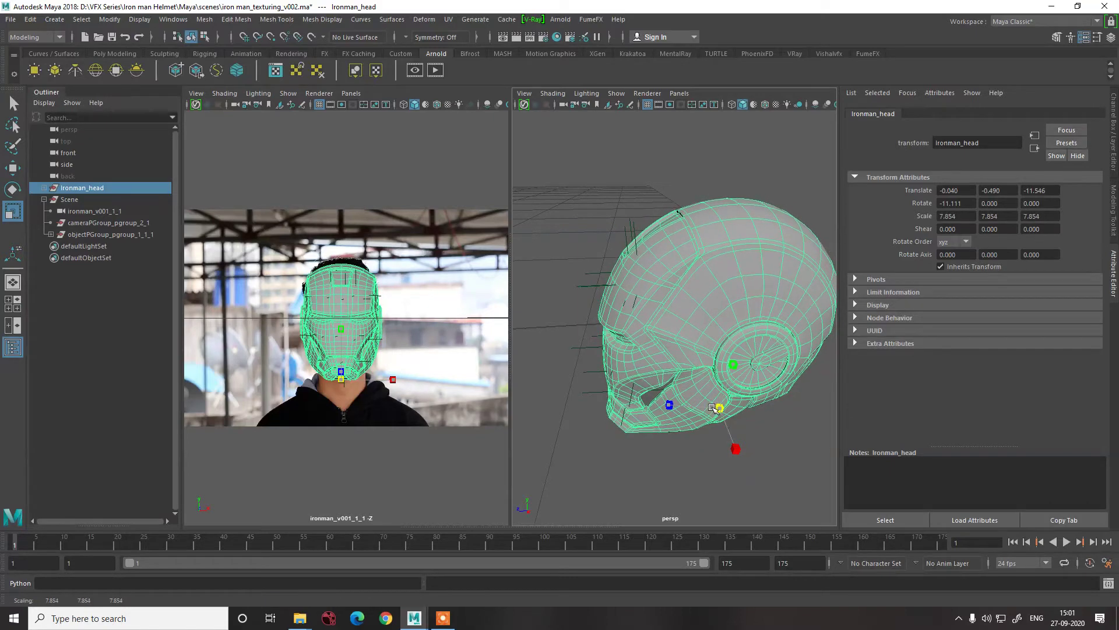
# - Compare the helmet's fit with the man's head in the camera view by alternating between wireframe and shaded display
pyautogui.click(359, 217)
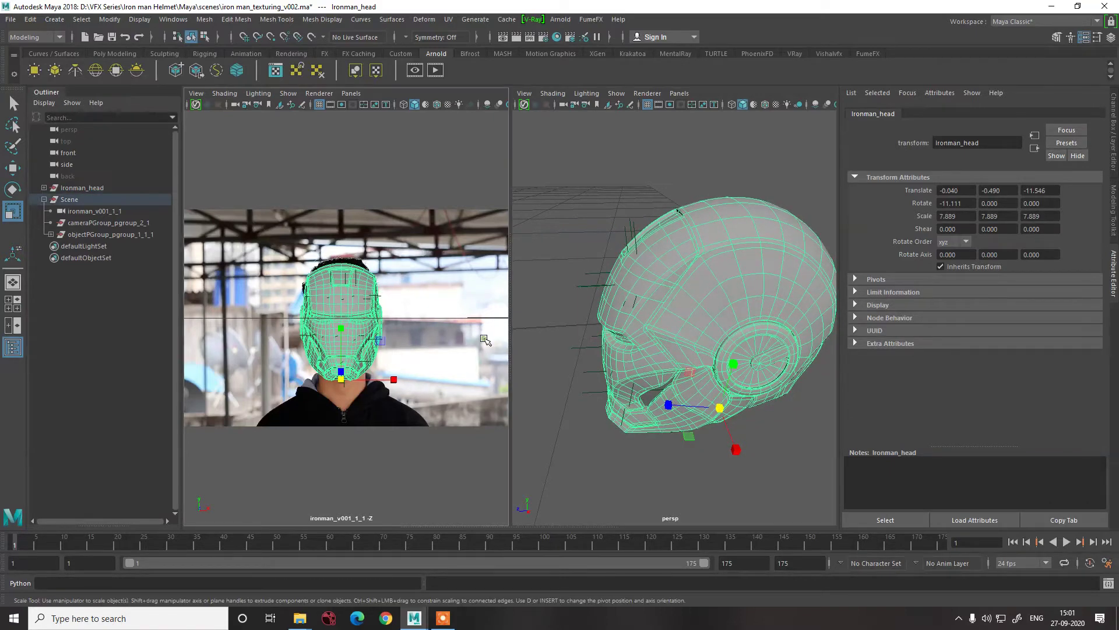
pyautogui.click(404, 106)
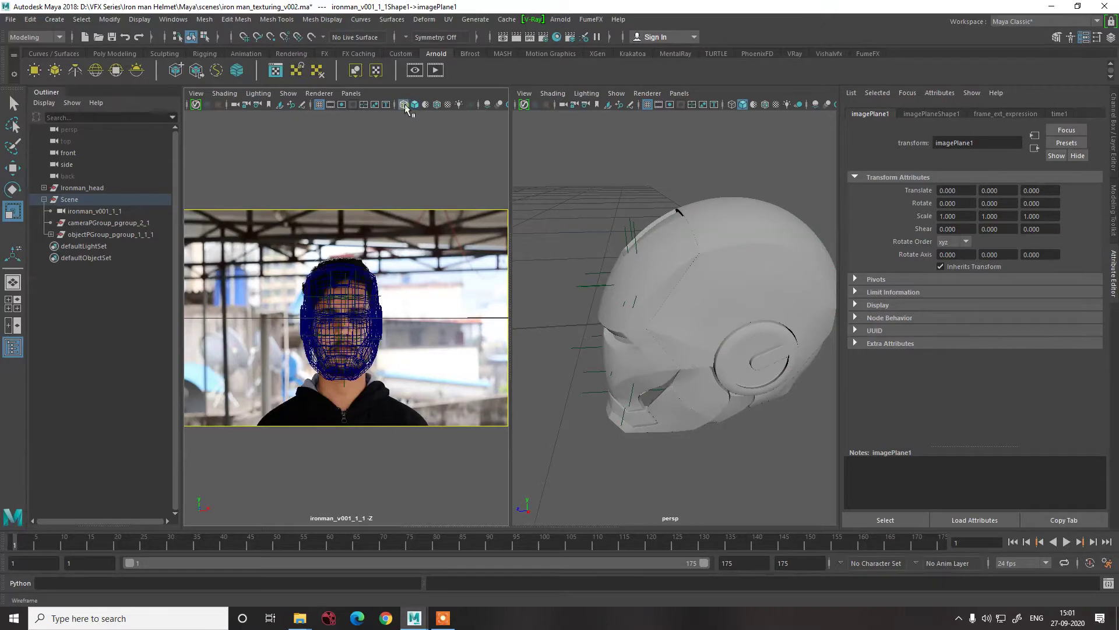
pyautogui.click(405, 106)
pyautogui.click(404, 106)
pyautogui.click(405, 105)
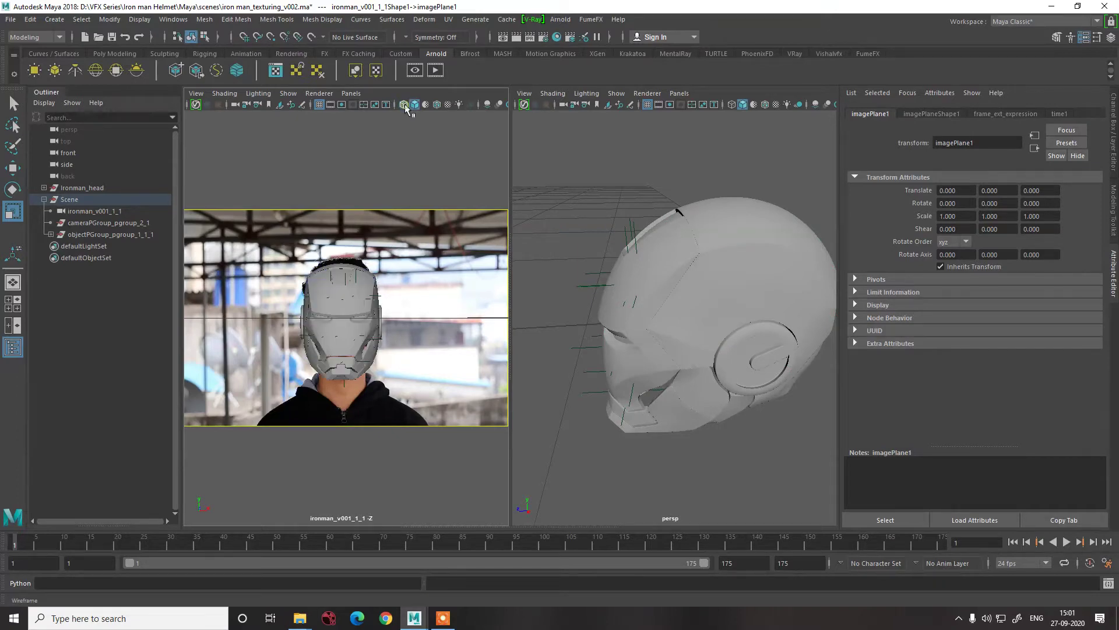
pyautogui.click(404, 106)
pyautogui.click(404, 106)
pyautogui.click(405, 105)
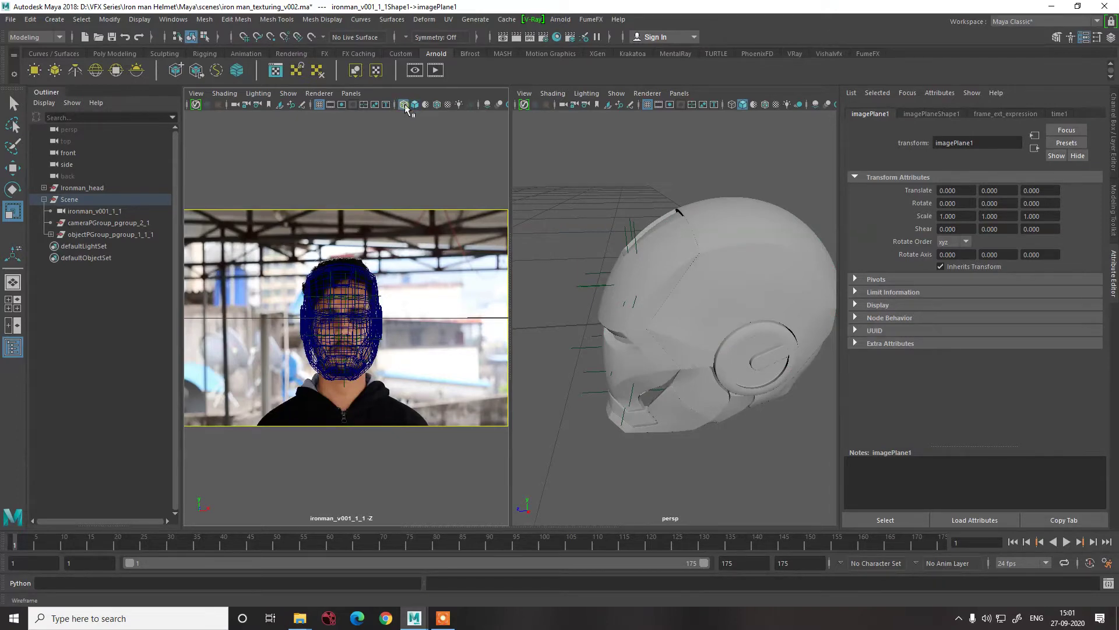
pyautogui.click(404, 106)
pyautogui.click(405, 105)
pyautogui.click(405, 106)
# - Parent the Ironman_head group to the tracked objectPGroup_pgroup_1_1_1
pyautogui.click(699, 380)
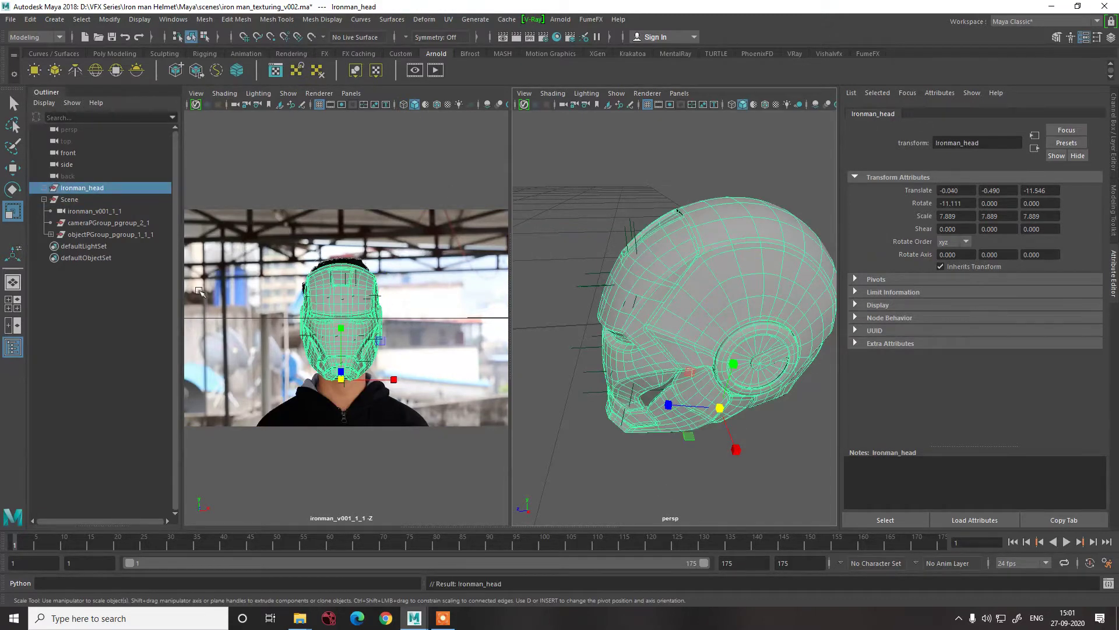
pyautogui.press('w')
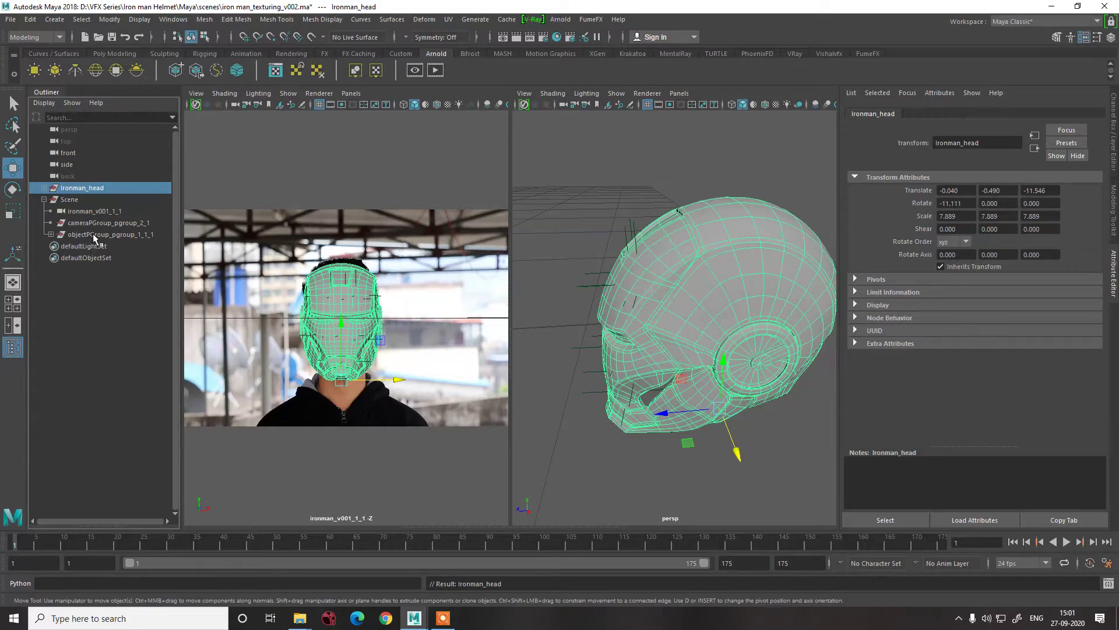
pyautogui.keyDown('ctrl'); pyautogui.click(95, 235); pyautogui.keyUp('ctrl')
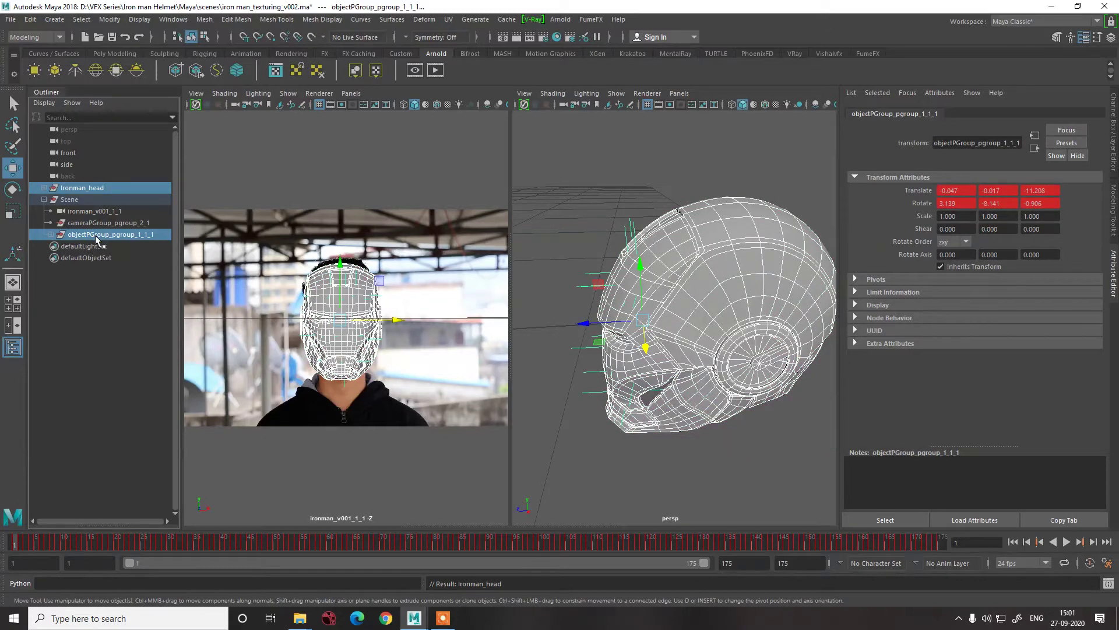
pyautogui.press('p')
# - Scrub through the timeline to check how the parented helmet follows the head turns
pyautogui.keyDown('alt'); pyautogui.moveTo(592, 428); pyautogui.dragTo(600, 425); pyautogui.keyUp('alt')
pyautogui.moveTo(339, 546); pyautogui.dragTo(689, 544)
pyautogui.moveTo(777, 551); pyautogui.dragTo(927, 548)
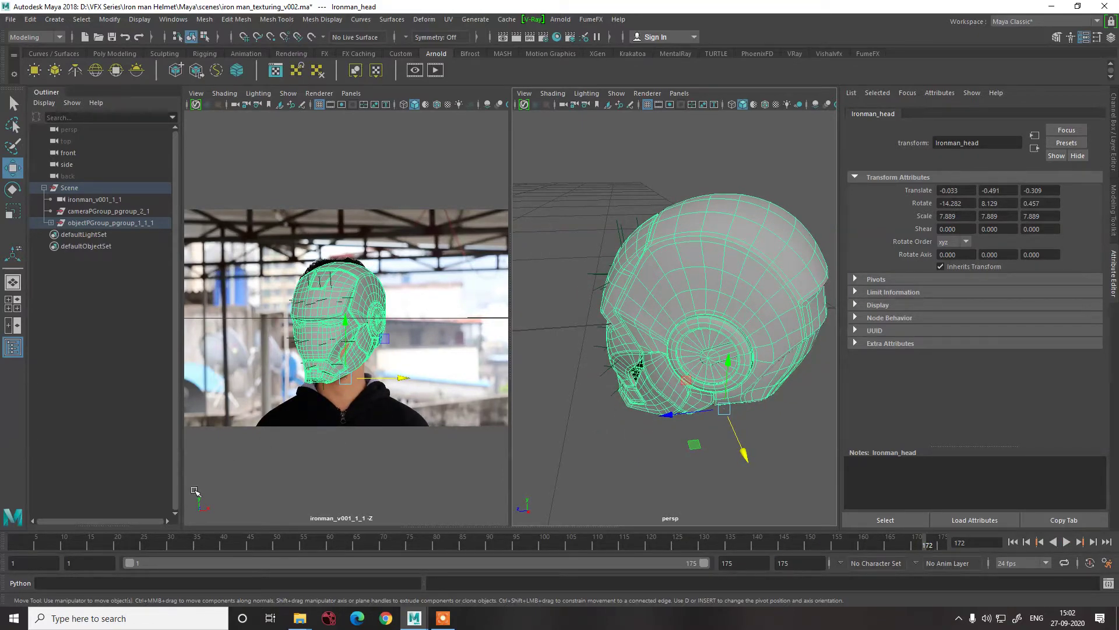
pyautogui.moveTo(98, 545); pyautogui.dragTo(117, 544)
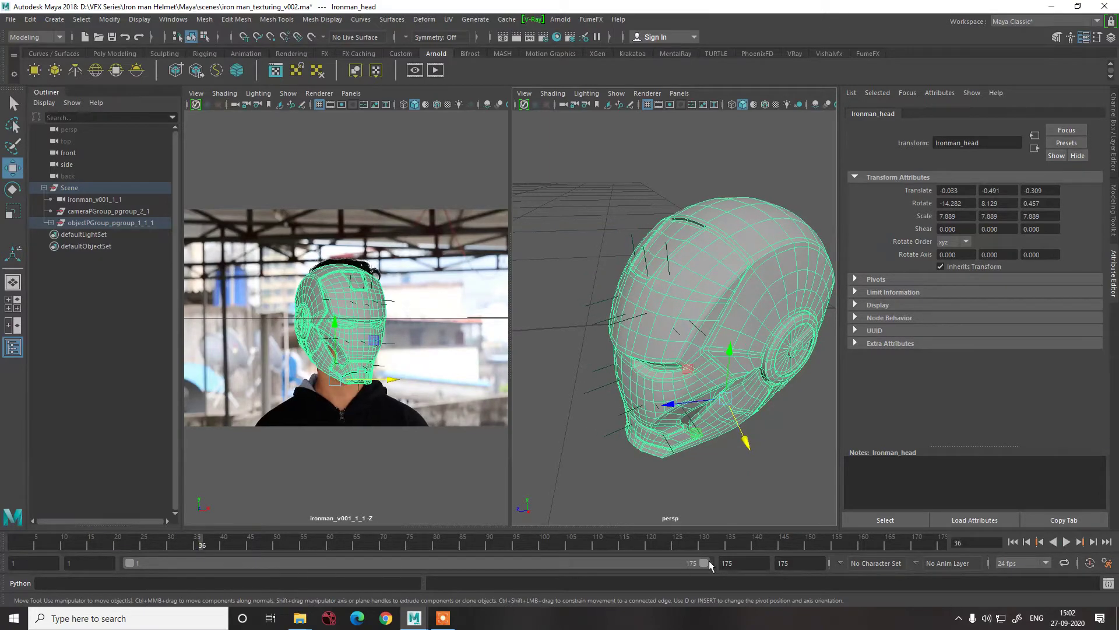
# - Play back the shot with nothing selected to review the helmet's tracking, and return to frame 1
pyautogui.click(1066, 544)
pyautogui.click(1065, 543)
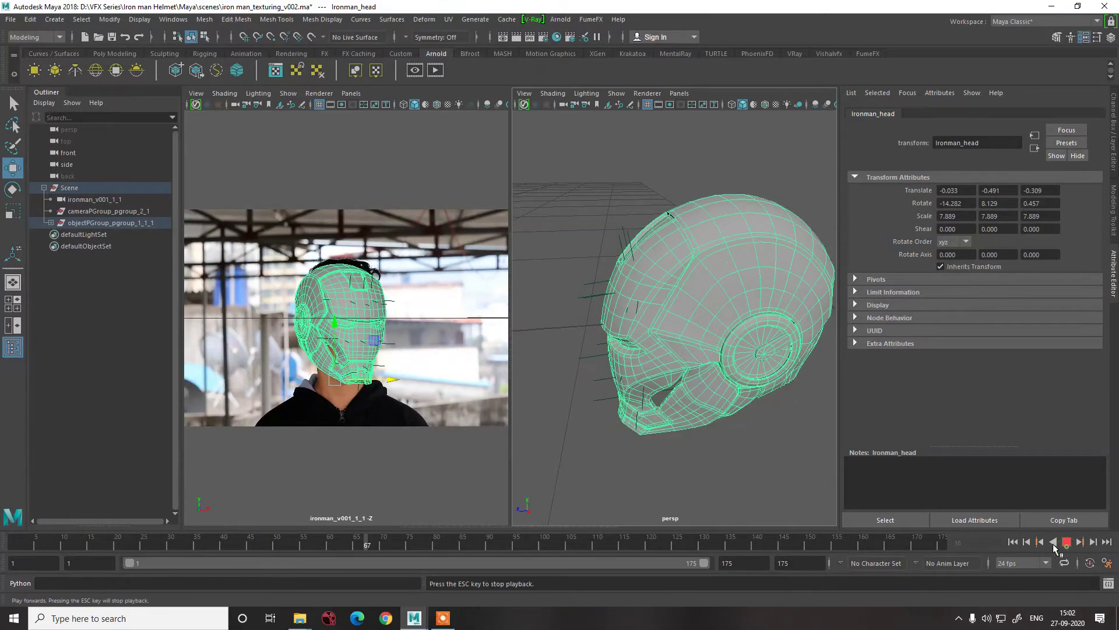
pyautogui.click(327, 432)
pyautogui.click(1067, 542)
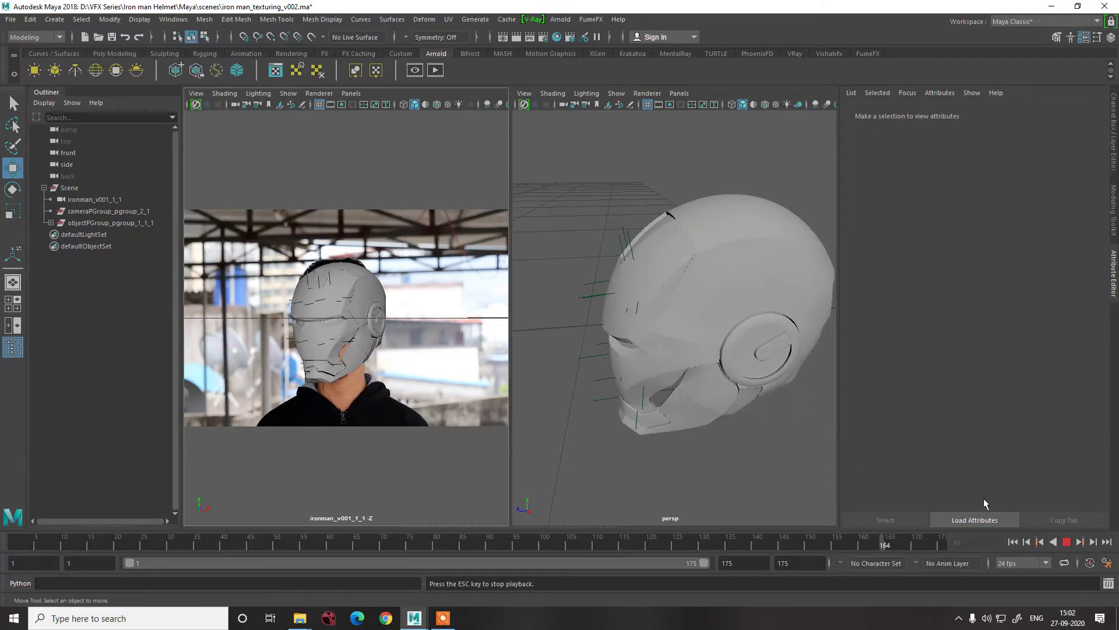
pyautogui.click(1067, 543)
pyautogui.keyDown('alt'); pyautogui.moveTo(683, 431); pyautogui.dragTo(647, 442); pyautogui.keyUp('alt')
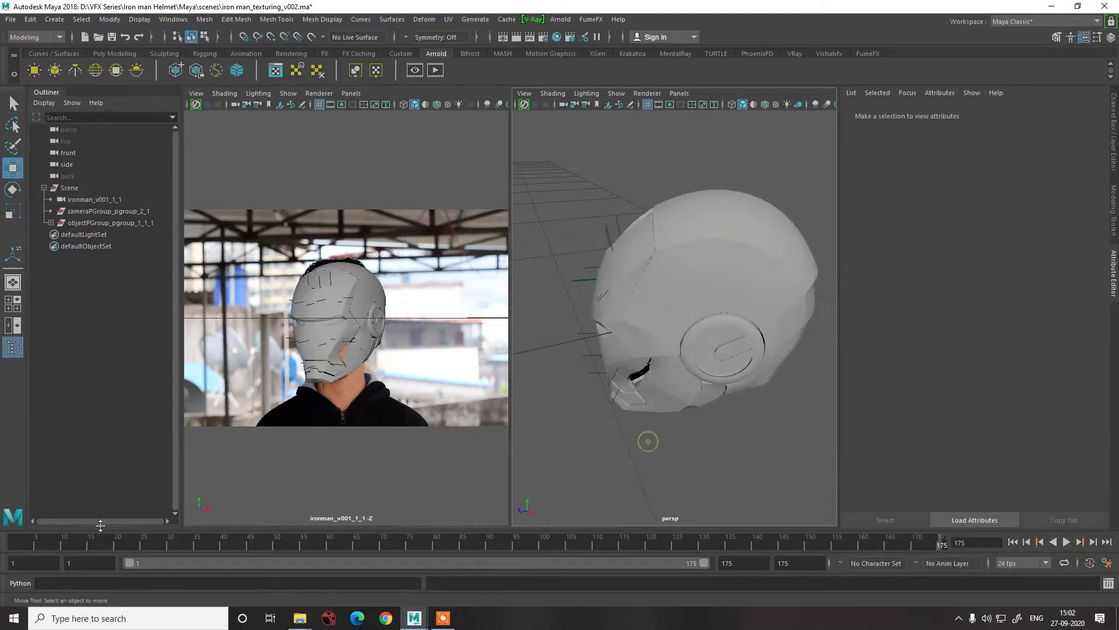
pyautogui.click(46, 544)
pyautogui.moveTo(46, 546); pyautogui.dragTo(13, 547)
pyautogui.keyDown('alt'); pyautogui.moveTo(604, 459); pyautogui.dragTo(577, 460); pyautogui.keyUp('alt')
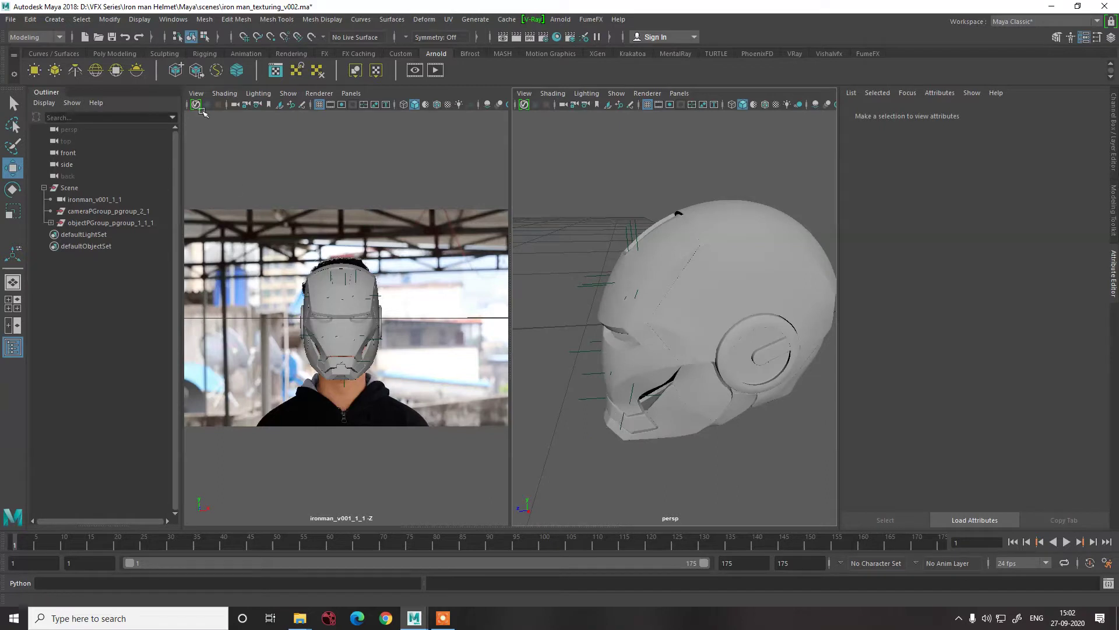
# - Open the Hypershade and make room in the node graph below the existing checker texture nodes
pyautogui.click(173, 19)
pyautogui.moveTo(202, 98)
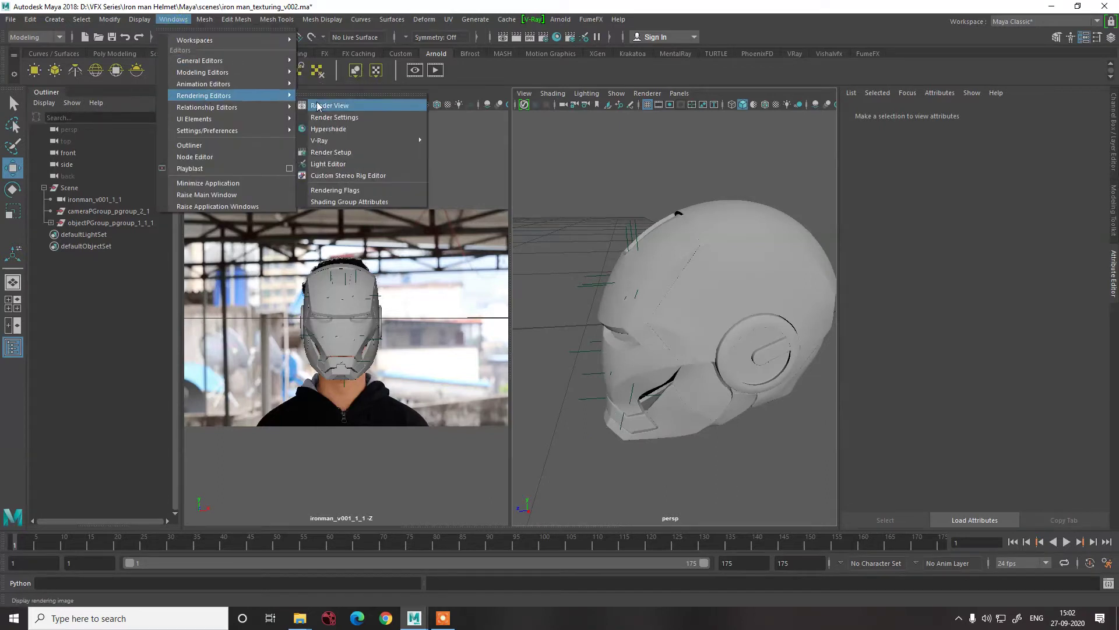
pyautogui.click(331, 129)
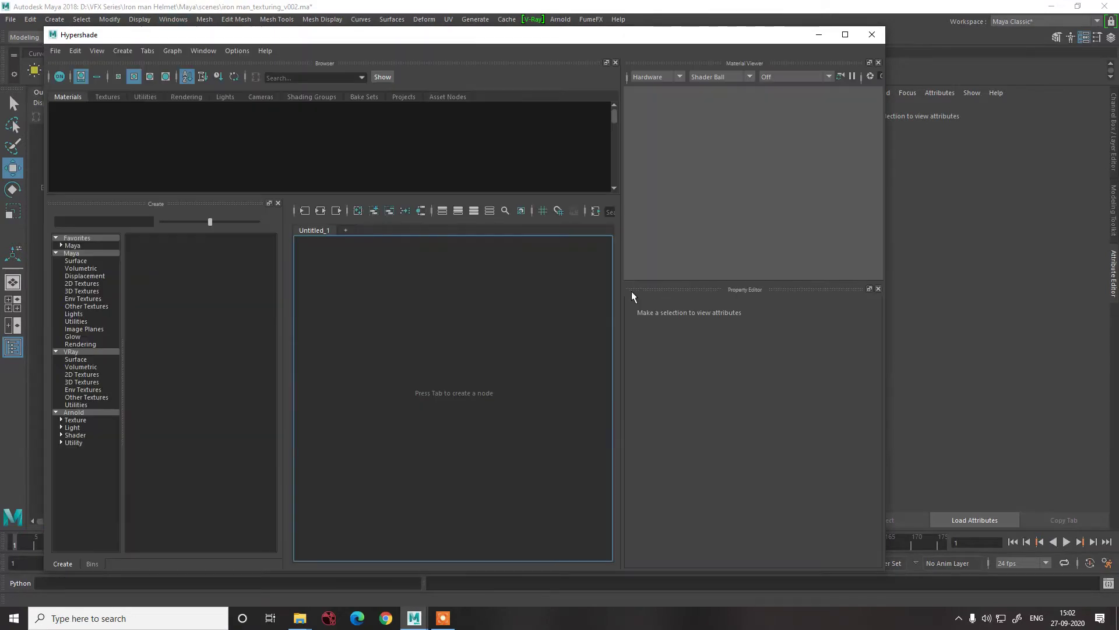
pyautogui.moveTo(512, 505); pyautogui.dragTo(516, 508)
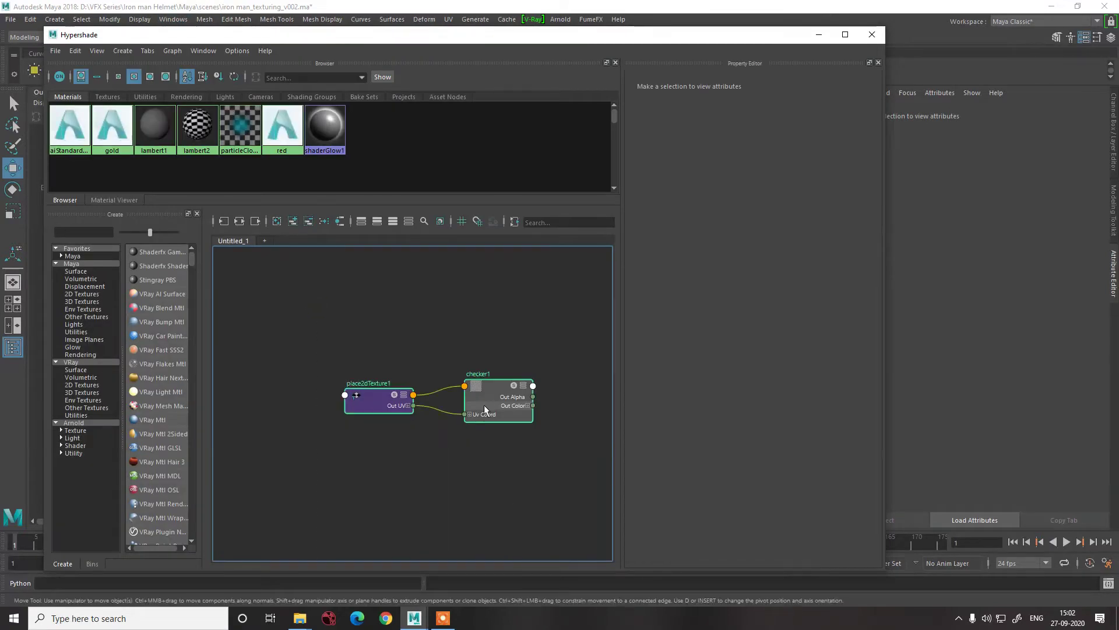
pyautogui.moveTo(496, 390); pyautogui.dragTo(502, 308)
pyautogui.click(397, 449)
pyautogui.keyDown('alt'); pyautogui.moveTo(382, 445); pyautogui.dragTo(426, 394, button='middle'); pyautogui.keyUp('alt')
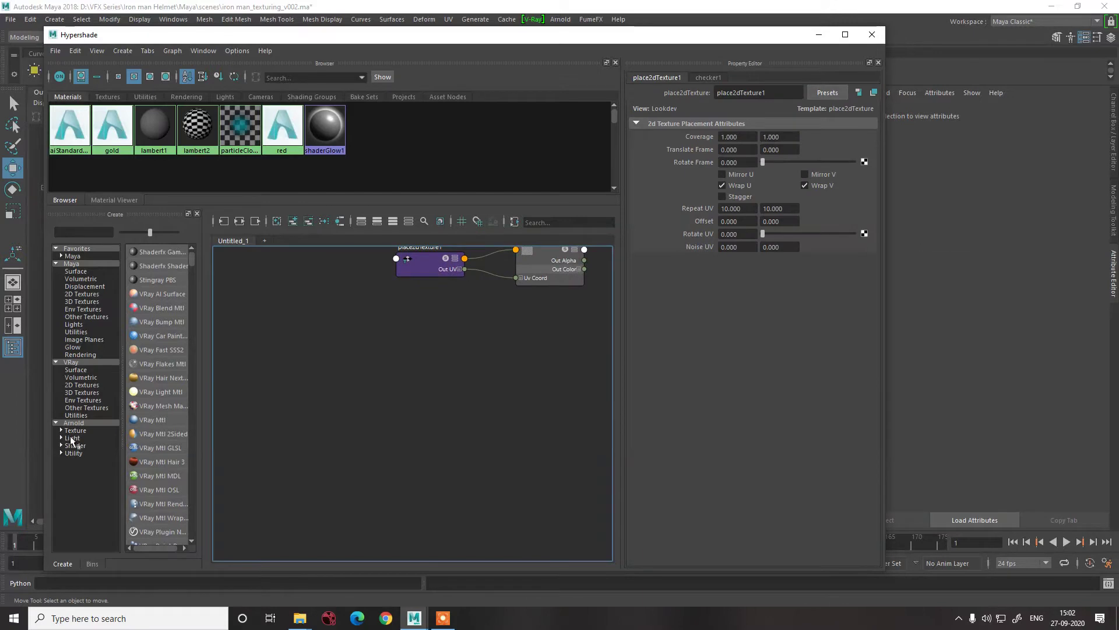
# - Create a new Arnold aiStandardSurface shader in the node graph
pyautogui.click(73, 445)
pyautogui.click(153, 391)
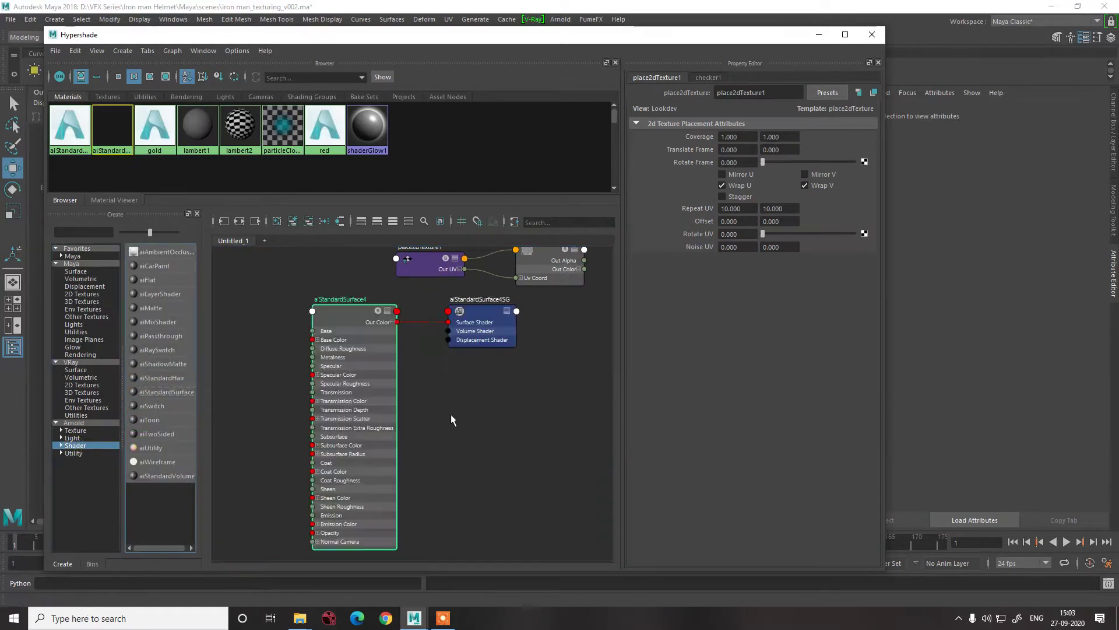
pyautogui.scroll(-5, 336, 348)
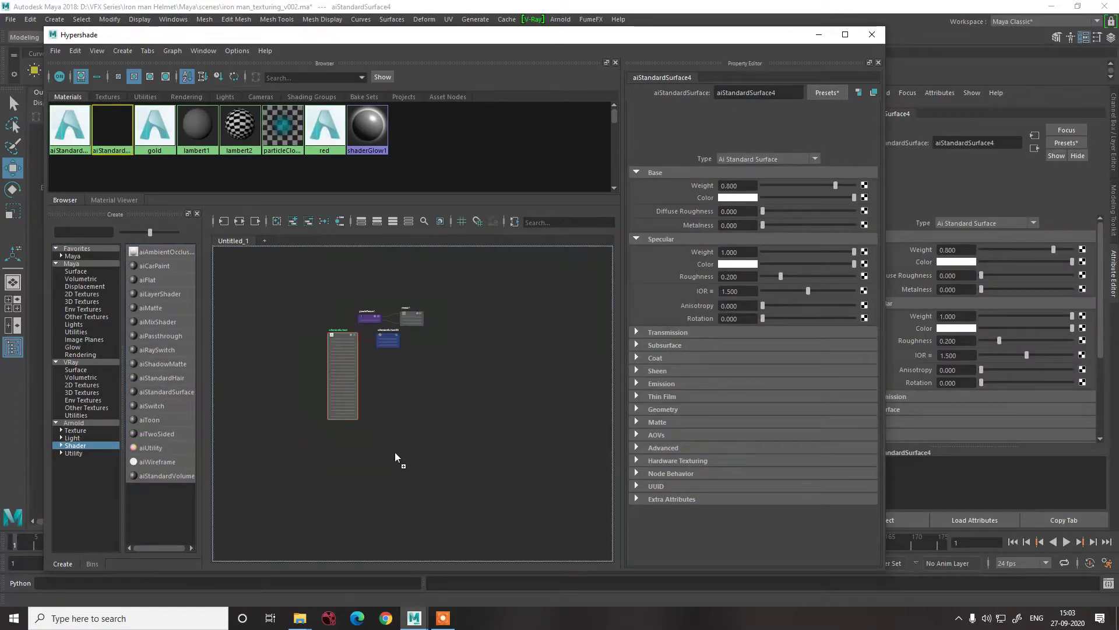
# - Delete the checker texture and its 2D placement node, keeping only the Arnold shader and shading group in the graph
pyautogui.click(354, 307)
pyautogui.scroll(5, 417, 319)
pyautogui.click(394, 320)
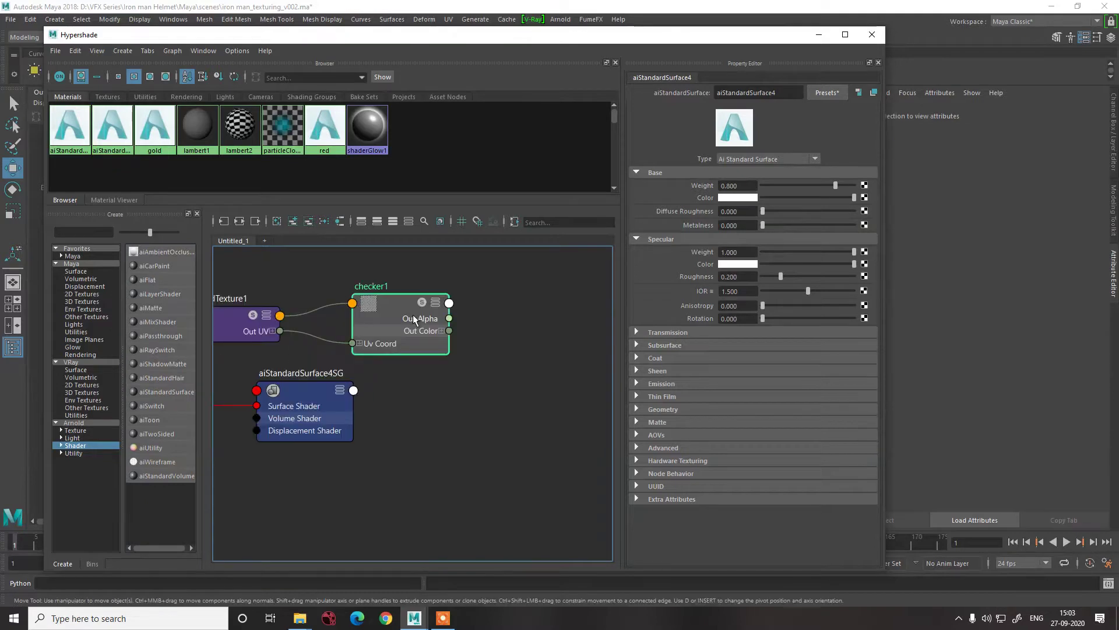
pyautogui.press('Delete')
pyautogui.click(249, 328)
pyautogui.press('Delete')
pyautogui.scroll(-8, 387, 292)
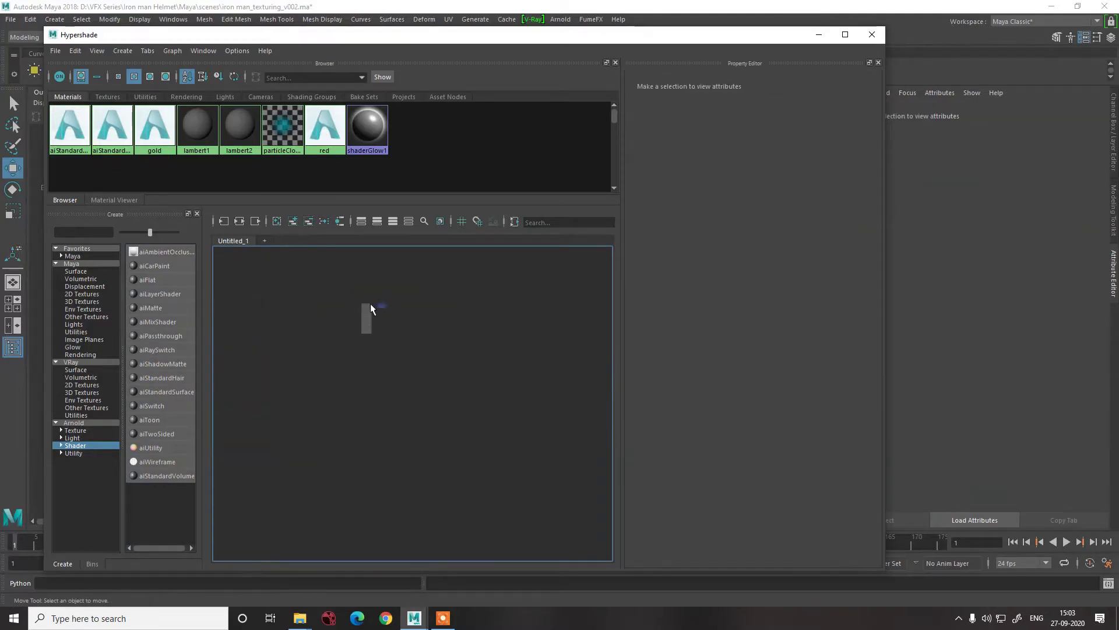
pyautogui.scroll(3, 369, 306)
pyautogui.moveTo(330, 286); pyautogui.dragTo(457, 392)
pyautogui.moveTo(357, 307); pyautogui.dragTo(466, 349)
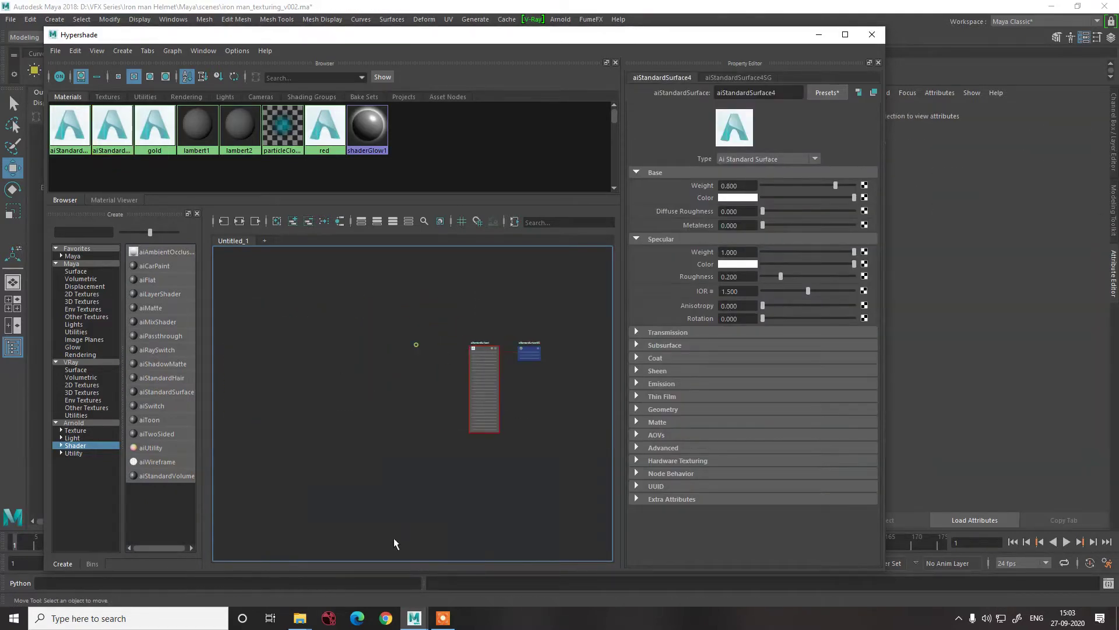
# - Switch to File Explorer and open the sourceimages folder inside the Iron man Helmet project's Maya folder
pyautogui.moveTo(299, 618)
pyautogui.click(364, 566)
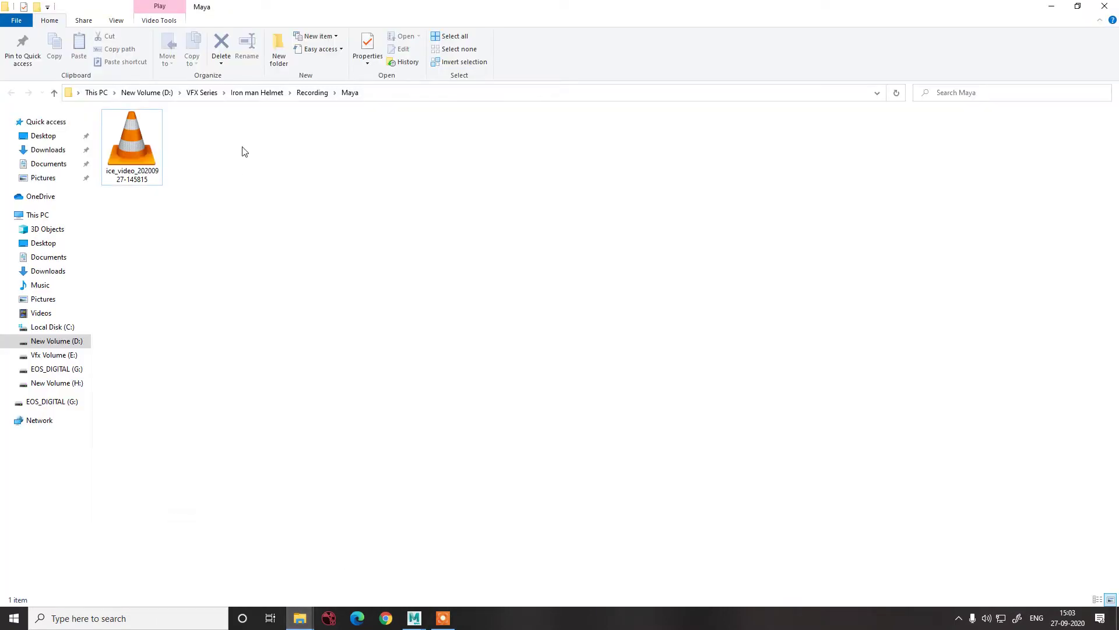
pyautogui.click(257, 93)
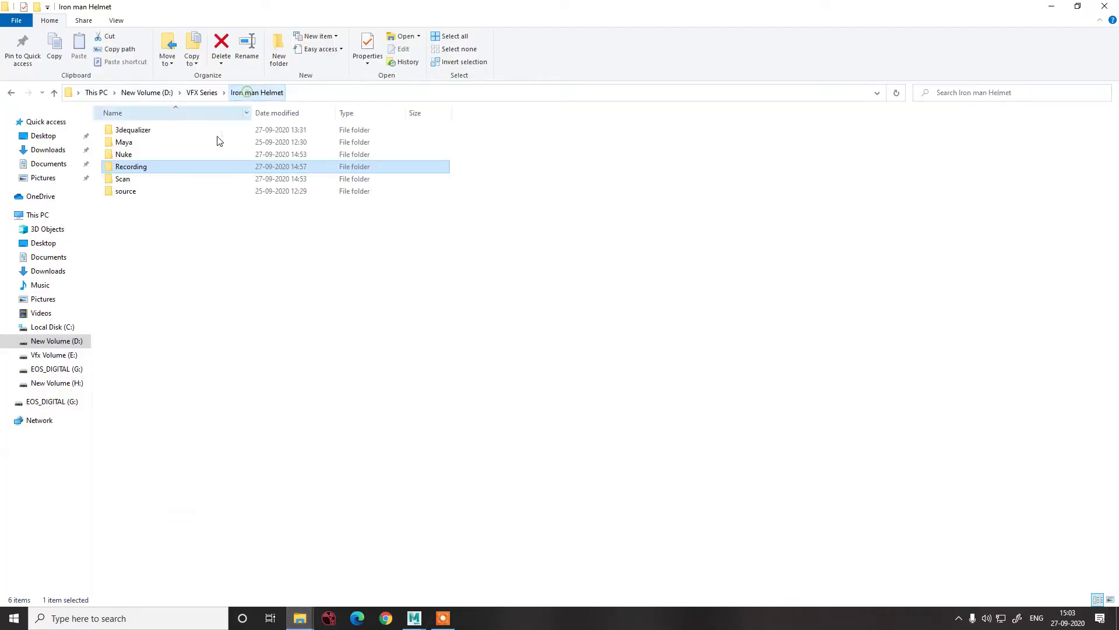
pyautogui.doubleClick(149, 143)
pyautogui.doubleClick(175, 279)
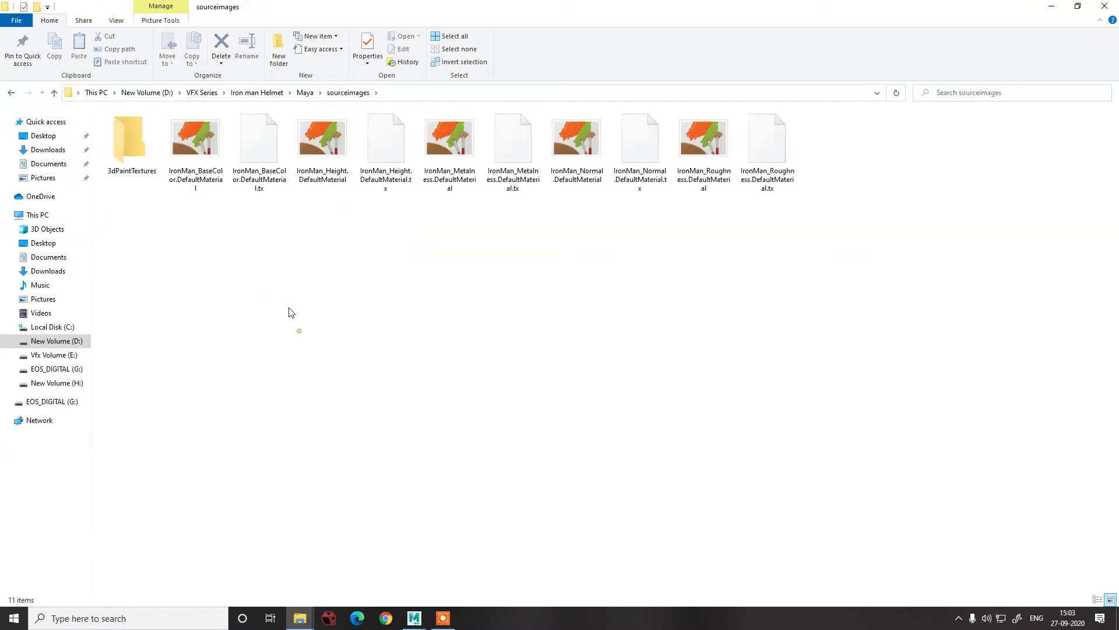
# - Import the IronMan BaseColor, Height, Metalness and Roughness texture images into the Hypershade node graph
pyautogui.click(196, 140)
pyautogui.keyDown('ctrl'); pyautogui.click(322, 140); pyautogui.keyUp('ctrl')
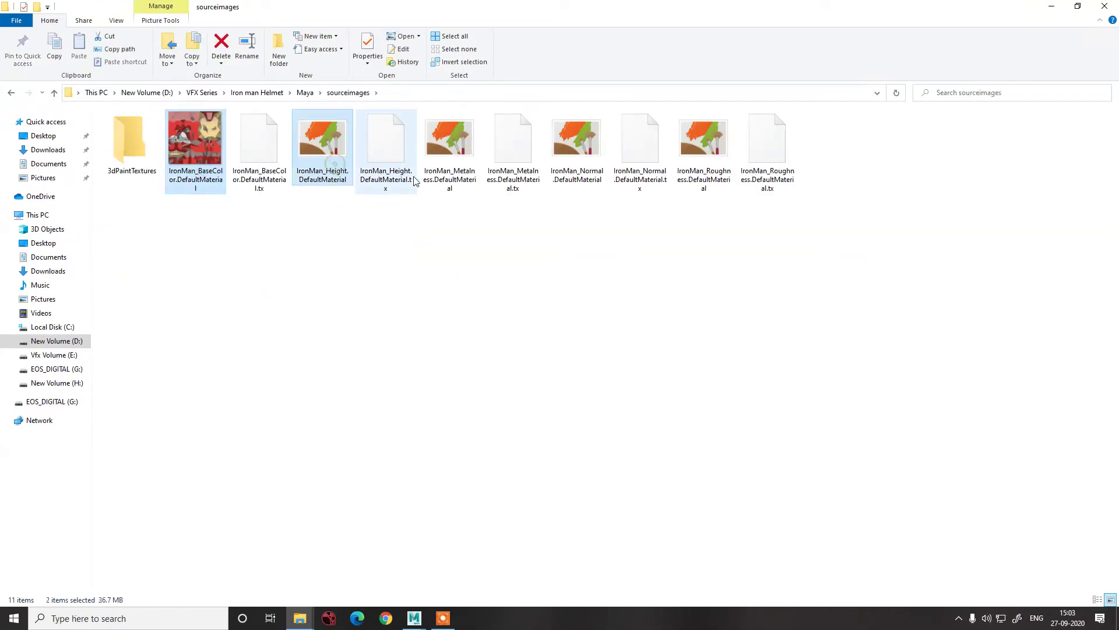
pyautogui.keyDown('ctrl'); pyautogui.click(447, 185); pyautogui.keyUp('ctrl')
pyautogui.keyDown('ctrl'); pyautogui.click(704, 175); pyautogui.keyUp('ctrl')
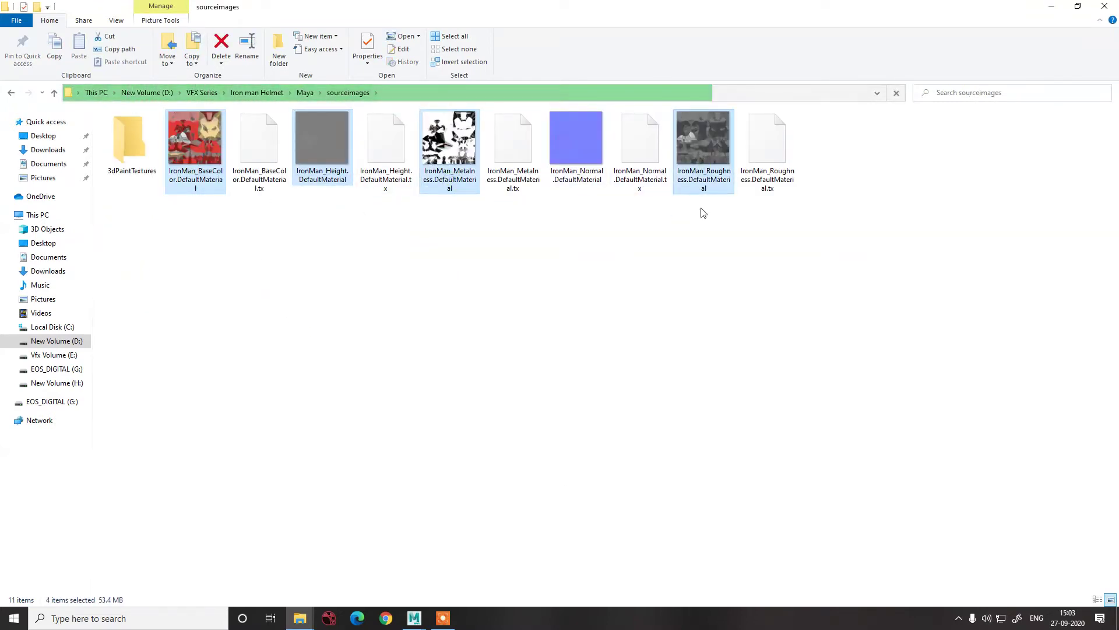
pyautogui.moveTo(703, 156); pyautogui.dragTo(309, 332)
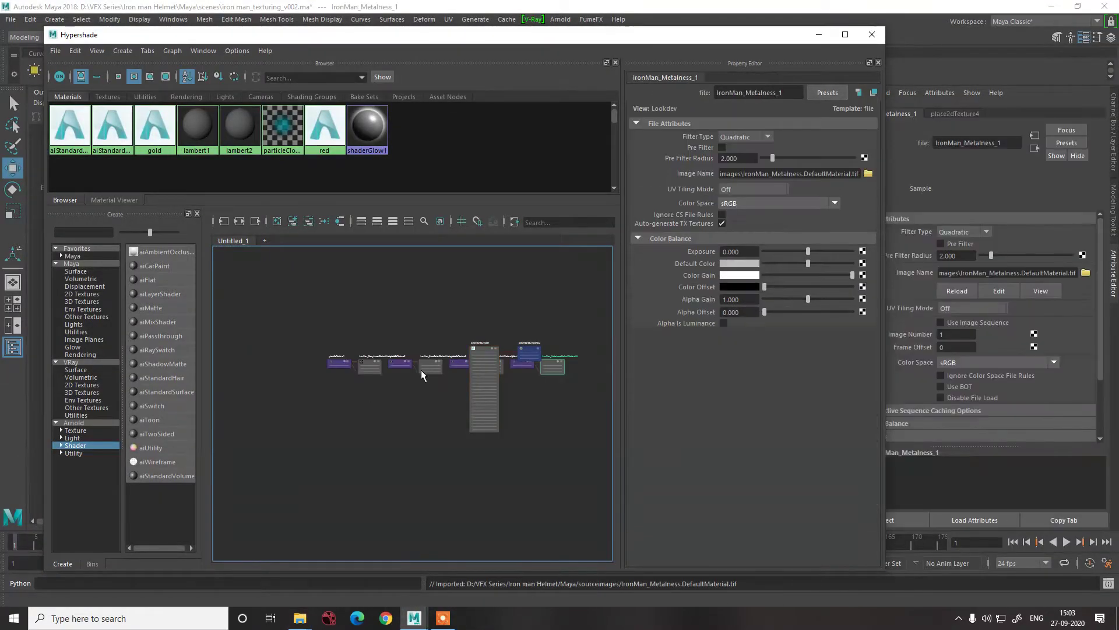
# - Move the aiStandardSurface4 shader and its shading group clear of the imported texture nodes, past the Metalness texture
pyautogui.scroll(5, 485, 348)
pyautogui.click(473, 289)
pyautogui.scroll(-5, 485, 344)
pyautogui.doubleClick(485, 337)
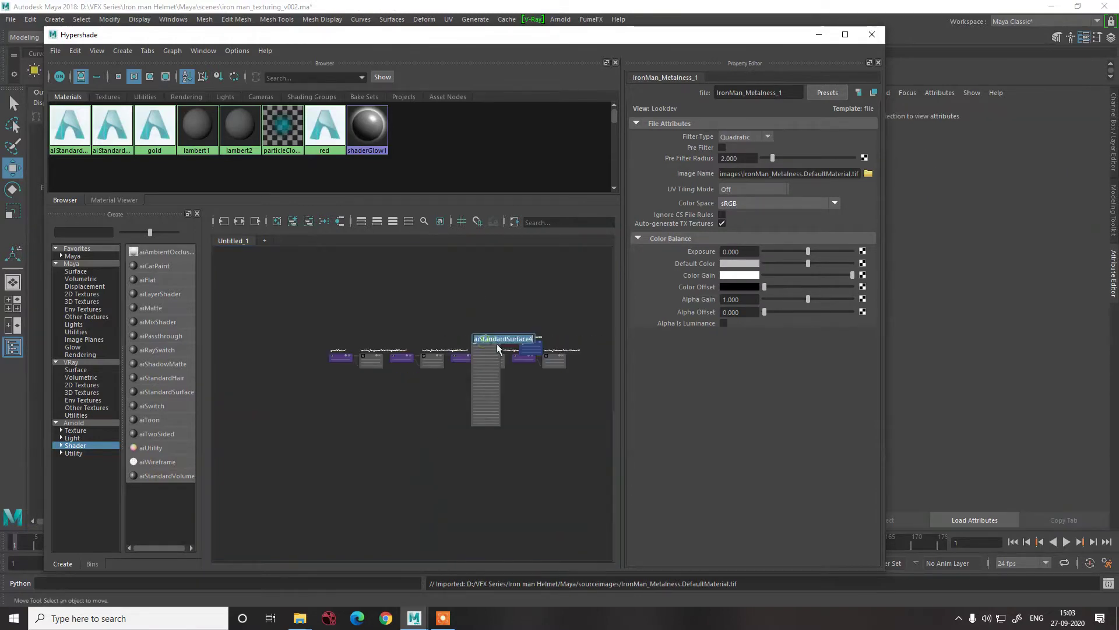
pyautogui.click(539, 406)
pyautogui.scroll(2, 485, 340)
pyautogui.click(484, 343)
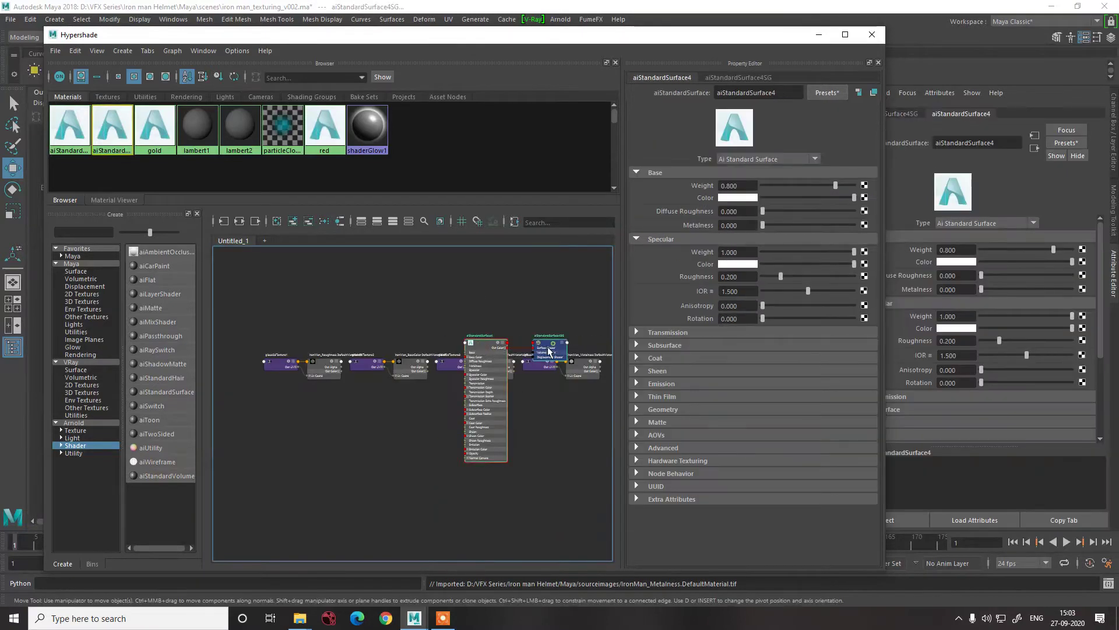
pyautogui.moveTo(479, 344); pyautogui.dragTo(648, 342)
pyautogui.keyDown('alt'); pyautogui.moveTo(430, 327); pyautogui.dragTo(264, 305, button='middle'); pyautogui.keyUp('alt')
# - Connect the Metalness texture's Out Color R to the shader's Metalness input
pyautogui.scroll(5, 408, 338)
pyautogui.click(446, 302)
pyautogui.click(477, 376)
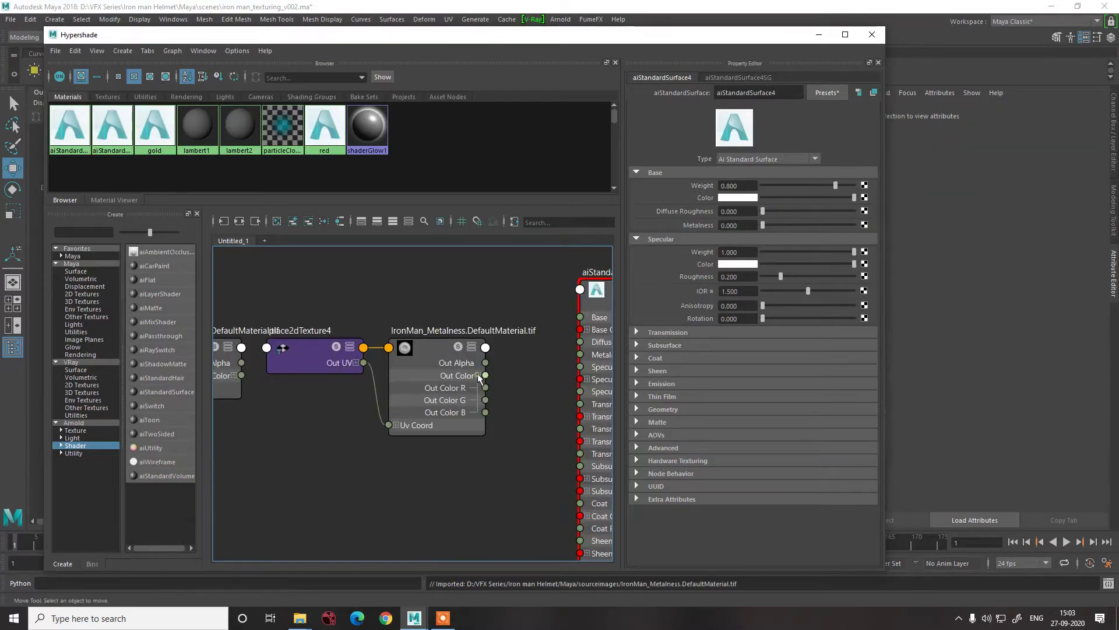
pyautogui.keyDown('alt'); pyautogui.moveTo(506, 435); pyautogui.dragTo(412, 391, button='middle'); pyautogui.keyUp('alt')
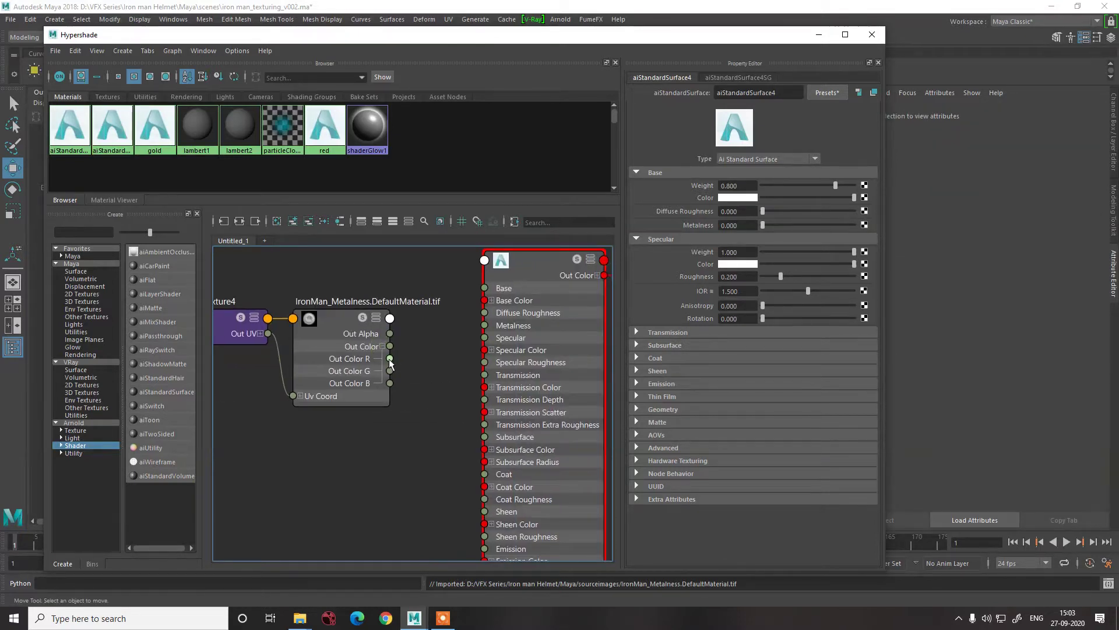
pyautogui.moveTo(389, 359); pyautogui.dragTo(484, 326)
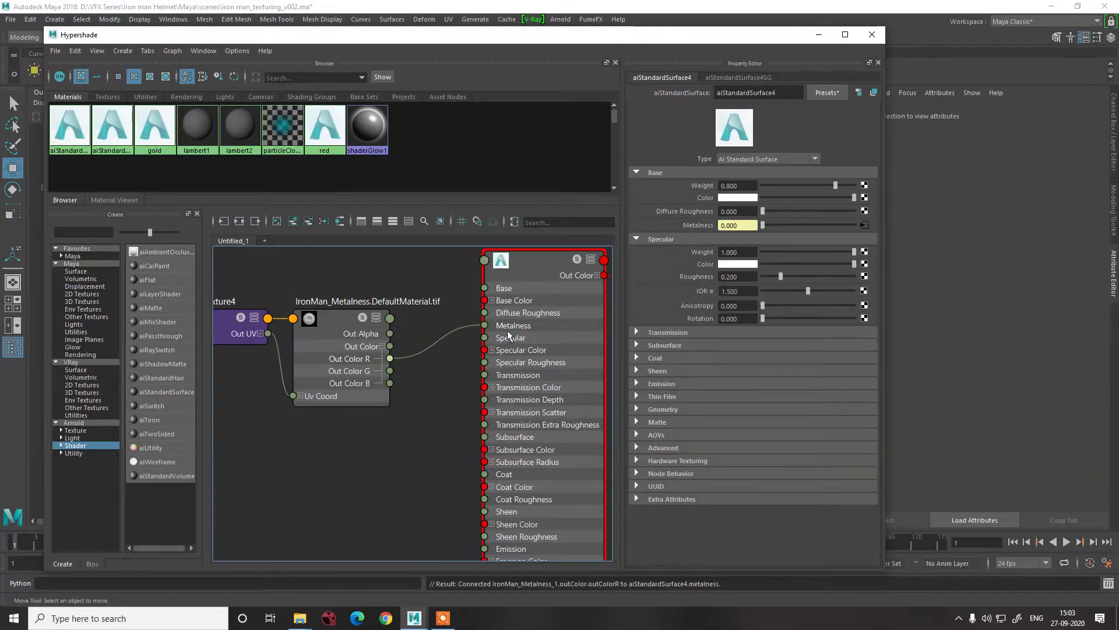
# - Move the Height texture and its 2D placement node below the Metalness nodes, near the shader's lowest inputs
pyautogui.scroll(-5, 509, 337)
pyautogui.click(319, 338)
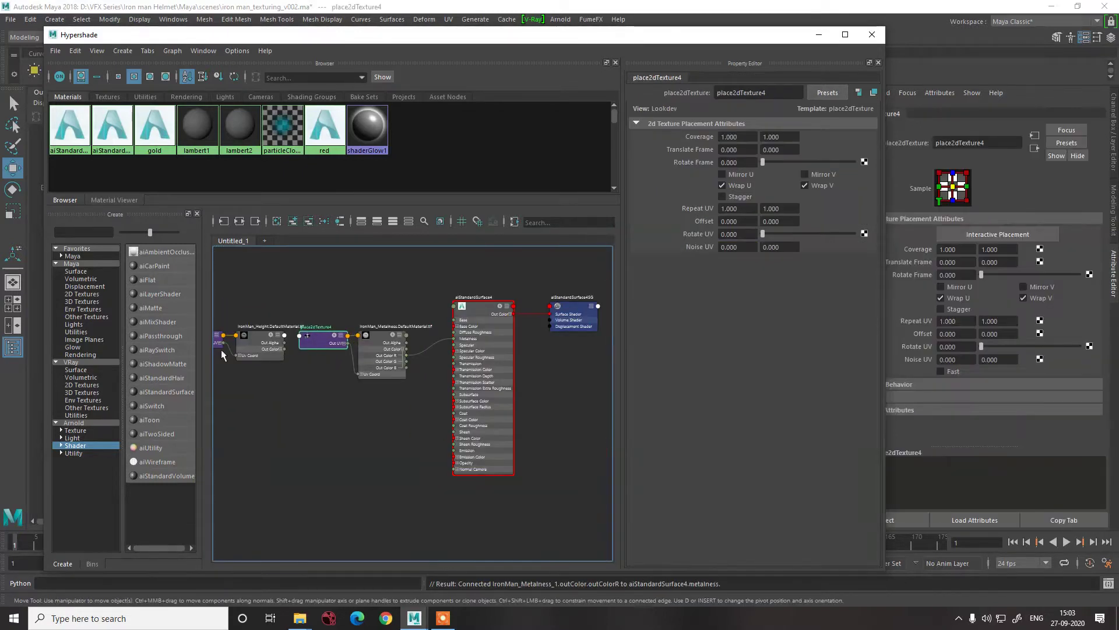
pyautogui.keyDown('alt'); pyautogui.moveTo(221, 349); pyautogui.dragTo(394, 333, button='middle'); pyautogui.keyUp('alt')
pyautogui.moveTo(445, 372); pyautogui.dragTo(448, 387)
pyautogui.moveTo(444, 335); pyautogui.dragTo(547, 547)
pyautogui.keyDown('alt'); pyautogui.moveTo(450, 392); pyautogui.dragTo(265, 275, button='middle'); pyautogui.keyUp('alt')
pyautogui.scroll(4, 390, 389)
pyautogui.moveTo(333, 444); pyautogui.dragTo(351, 304)
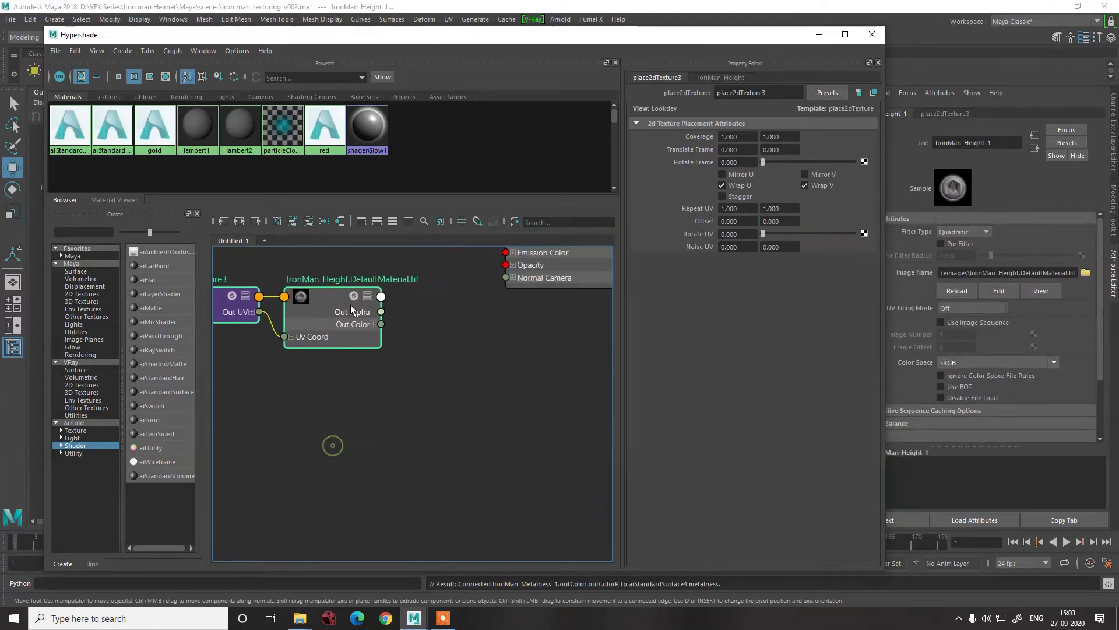
# - Connect the Height texture's Out Color directly to the shader's Normal Camera input
pyautogui.keyDown('alt'); pyautogui.moveTo(417, 292); pyautogui.dragTo(401, 370, button='middle'); pyautogui.keyUp('alt')
pyautogui.click(401, 369)
pyautogui.moveTo(365, 400); pyautogui.dragTo(489, 354)
pyautogui.scroll(-6, 396, 353)
# - Create a bump2d node and place it between the Height texture and the shader
pyautogui.keyDown('alt'); pyautogui.moveTo(349, 360); pyautogui.dragTo(434, 385, button='middle'); pyautogui.keyUp('alt')
pyautogui.scroll(4, 432, 381)
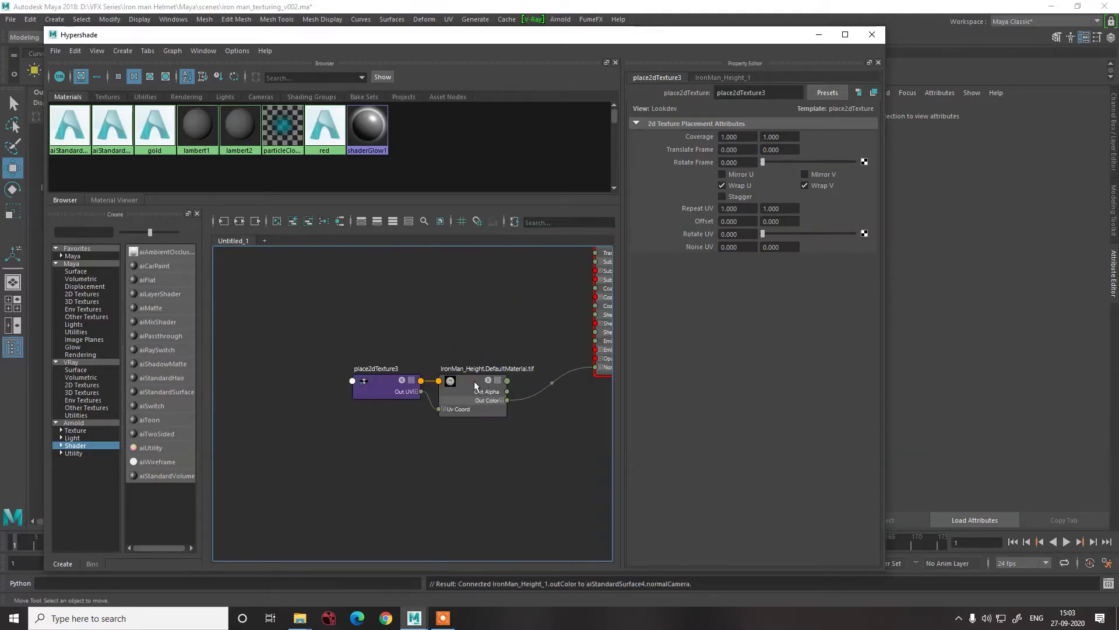
pyautogui.moveTo(474, 380); pyautogui.dragTo(463, 378)
pyautogui.press('Tab')
pyautogui.write('u')
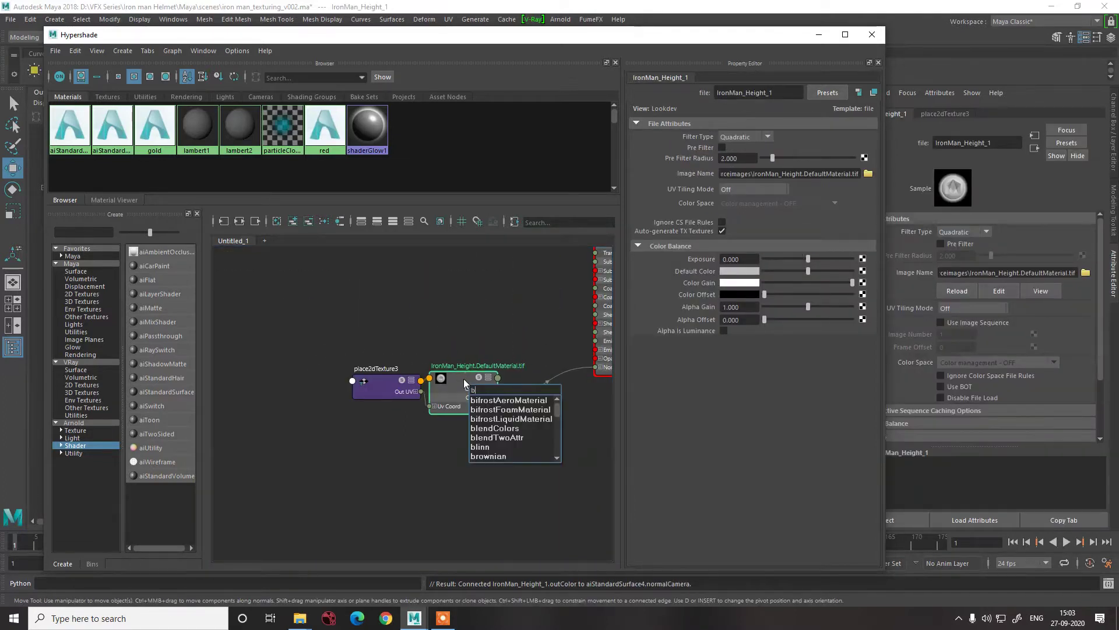
pyautogui.write('mp')
pyautogui.press('Return')
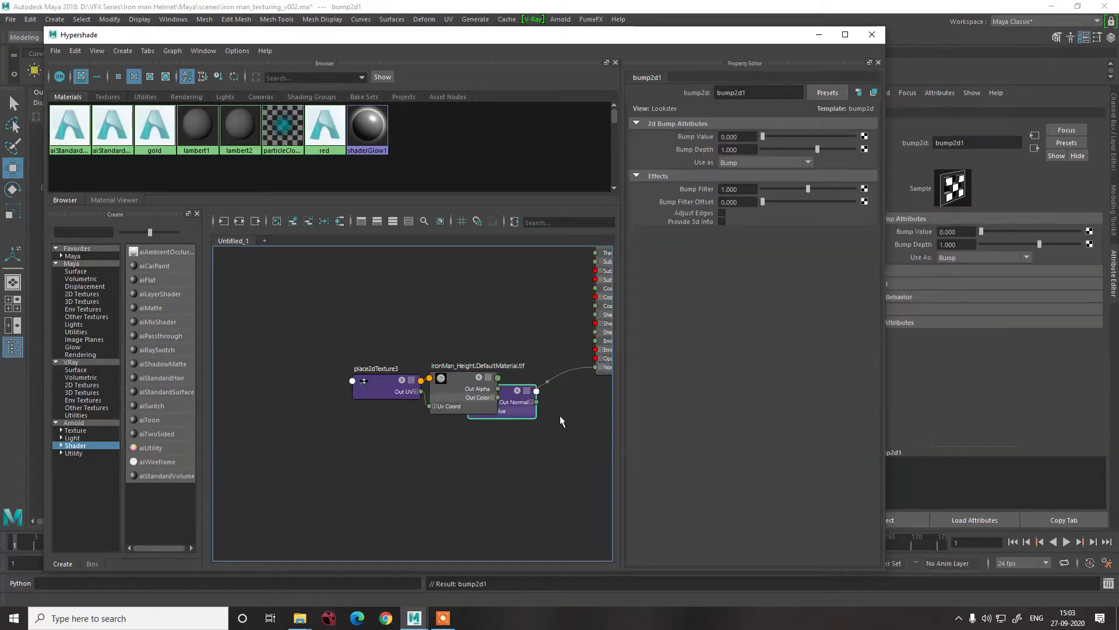
pyautogui.moveTo(522, 405); pyautogui.dragTo(569, 416)
# - Replace the direct Height link by feeding the Height texture into bump2d's Bump Value and its Out Normal into Normal Camera
pyautogui.moveTo(523, 351); pyautogui.dragTo(573, 386)
pyautogui.press('Delete')
pyautogui.moveTo(510, 407); pyautogui.dragTo(518, 419)
pyautogui.click(493, 398)
pyautogui.moveTo(588, 420); pyautogui.dragTo(595, 367)
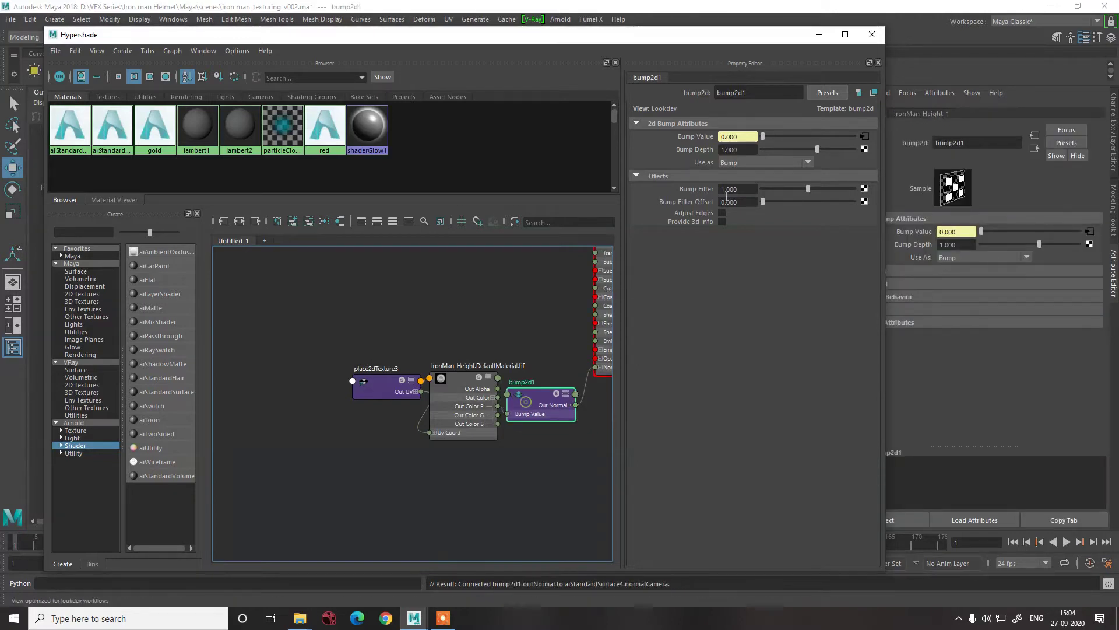
# - Set the bump2d node's Bump Depth to 0.02
pyautogui.doubleClick(745, 150)
pyautogui.write('.')
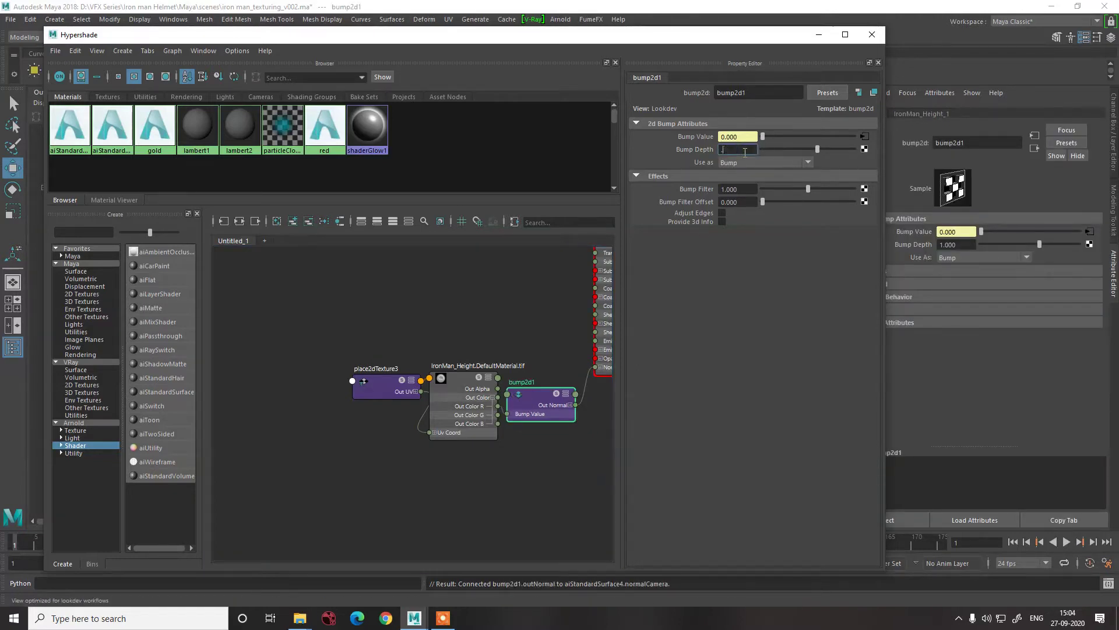
pyautogui.write('02')
pyautogui.press('Return')
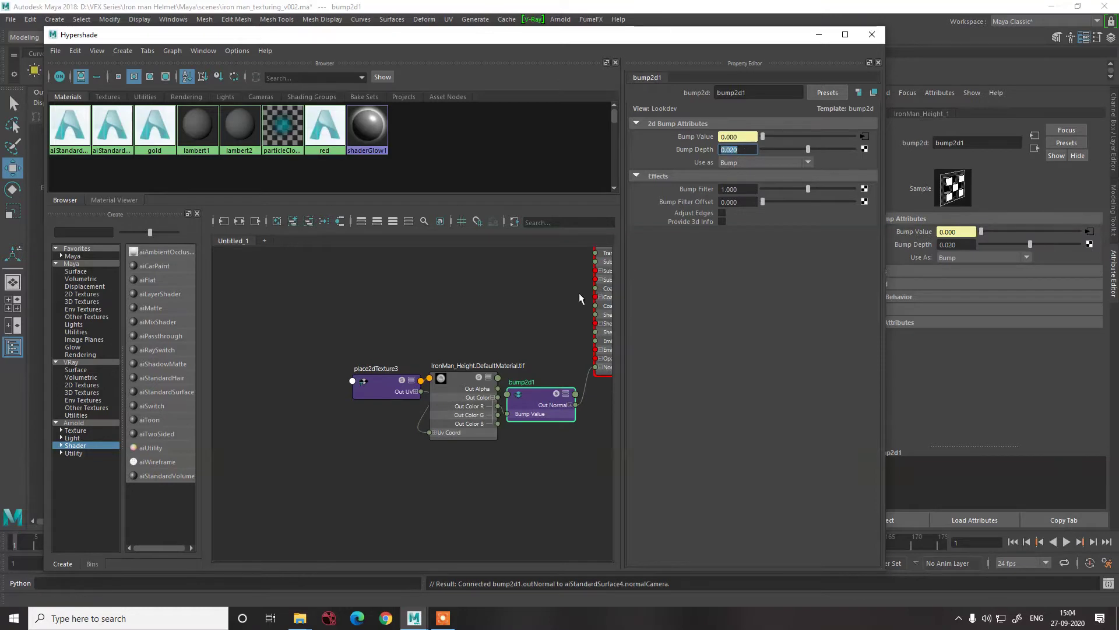
# - Move the BaseColor texture and its 2D placement node above the Metalness nodes, beside the shader
pyautogui.click(524, 286)
pyautogui.press('a')
pyautogui.scroll(5, 366, 278)
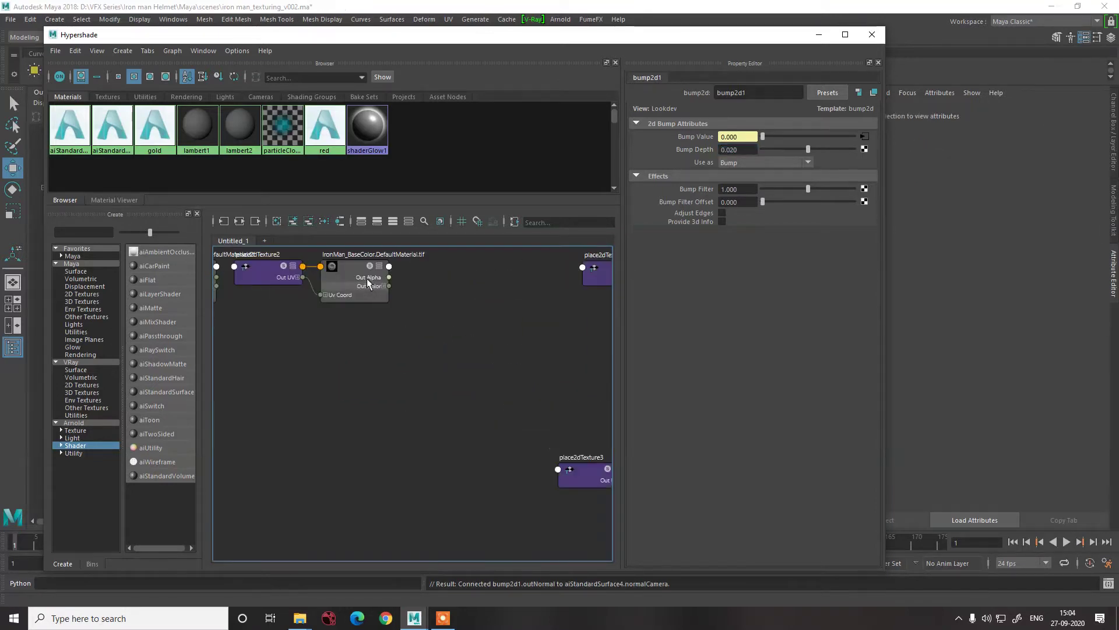
pyautogui.scroll(-3, 388, 303)
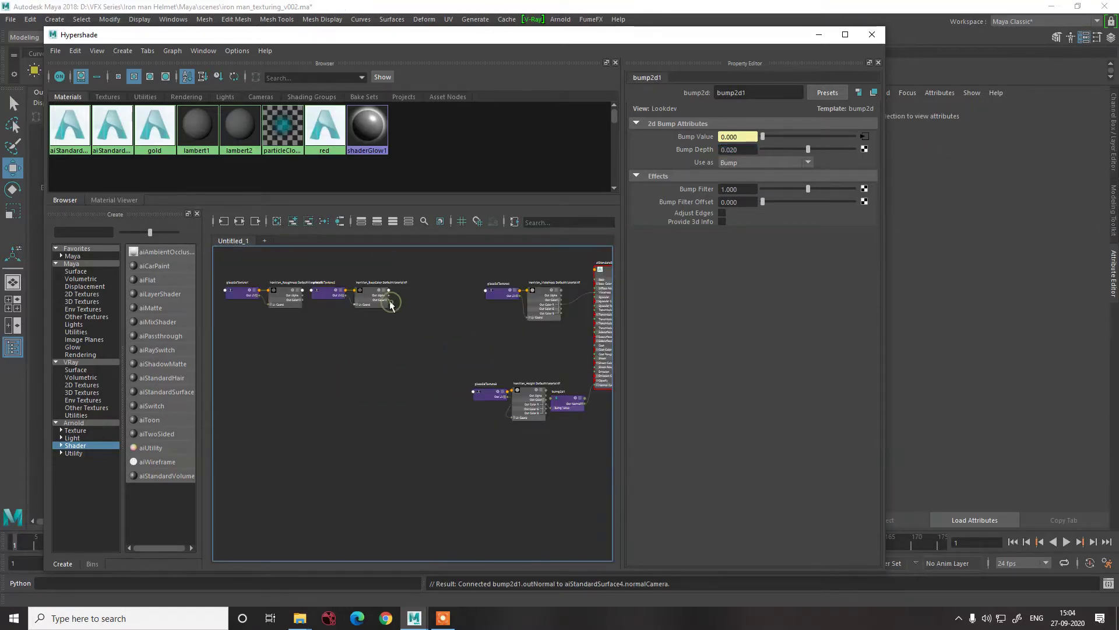
pyautogui.moveTo(299, 268); pyautogui.dragTo(401, 337)
pyautogui.moveTo(369, 300)
pyautogui.mouseDown()
pyautogui.moveTo(447, 316)
pyautogui.moveTo(390, 305)
pyautogui.mouseUp()
pyautogui.click(393, 275)
pyautogui.click(343, 281)
pyautogui.moveTo(359, 275); pyautogui.dragTo(555, 257)
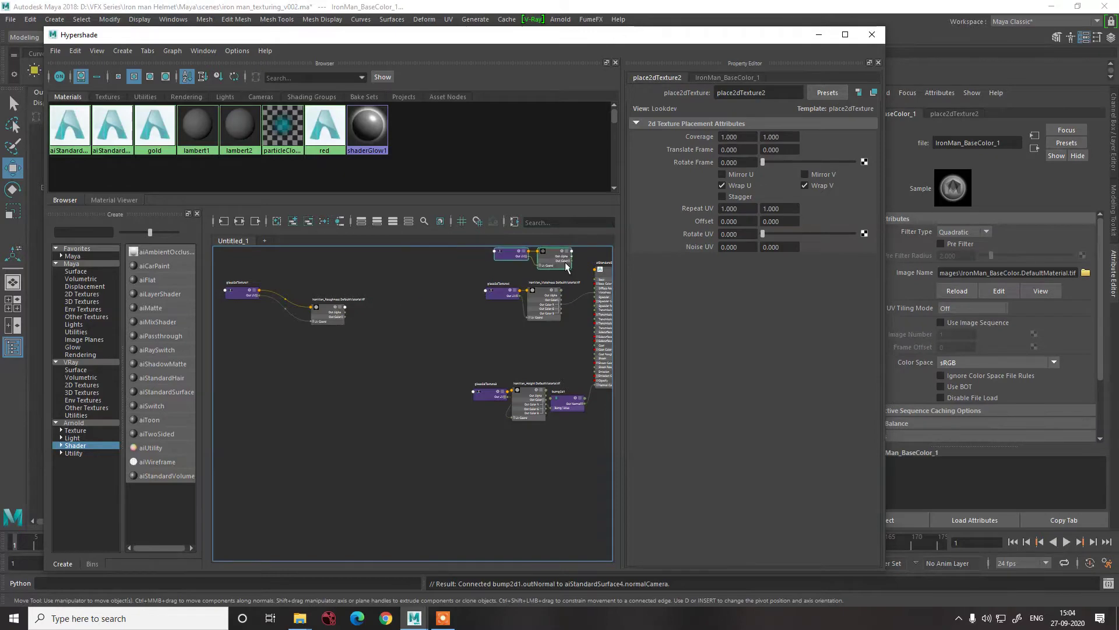
# - Connect the BaseColor texture's Out Color to the shader's Base Color input
pyautogui.scroll(5, 499, 281)
pyautogui.keyDown('alt'); pyautogui.moveTo(578, 268); pyautogui.dragTo(449, 334, button='middle'); pyautogui.keyUp('alt')
pyautogui.click(494, 285)
pyautogui.moveTo(430, 309); pyautogui.dragTo(494, 373)
# - Move the Roughness texture and its 2D placement node between the Metalness and Height nodes
pyautogui.scroll(-7, 471, 338)
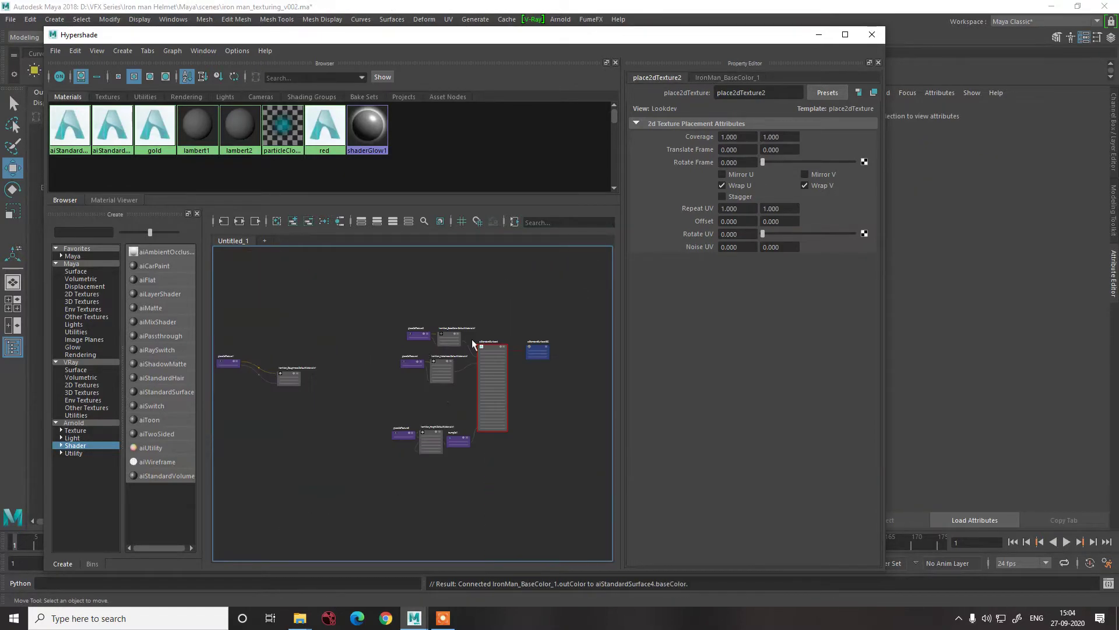
pyautogui.keyDown('alt'); pyautogui.moveTo(256, 402); pyautogui.dragTo(566, 346, button='middle'); pyautogui.keyUp('alt')
pyautogui.scroll(4, 395, 348)
pyautogui.keyDown('alt'); pyautogui.moveTo(489, 318); pyautogui.dragTo(272, 453, button='middle'); pyautogui.keyUp('alt')
pyautogui.moveTo(284, 339); pyautogui.dragTo(601, 526)
pyautogui.keyDown('alt'); pyautogui.moveTo(458, 463); pyautogui.dragTo(296, 455, button='middle'); pyautogui.keyUp('alt')
pyautogui.moveTo(301, 400); pyautogui.dragTo(563, 449)
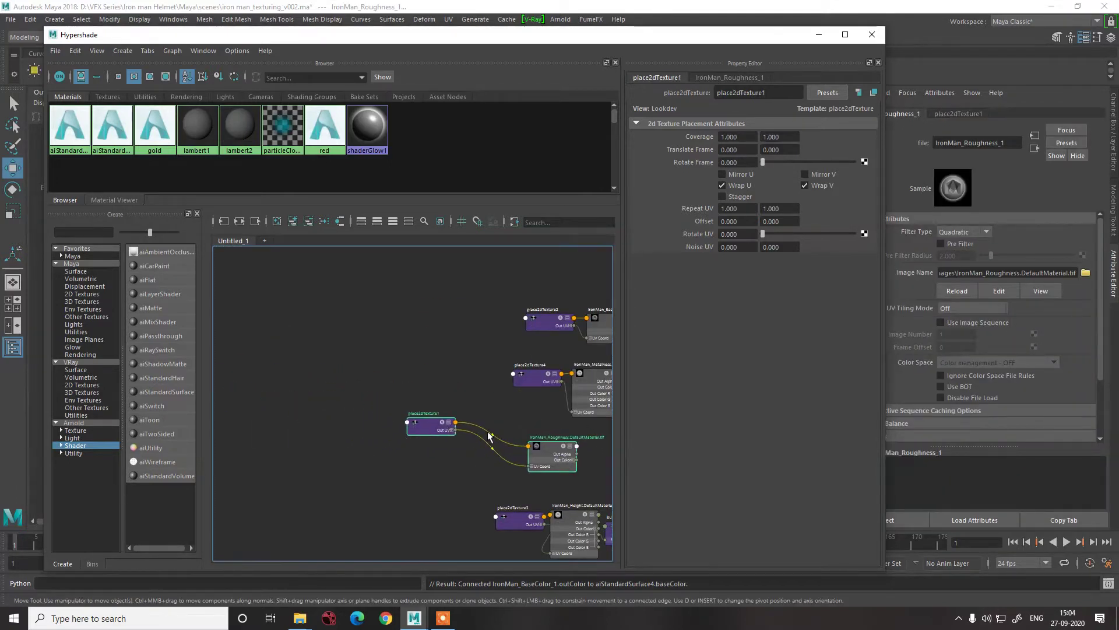
pyautogui.keyDown('alt'); pyautogui.moveTo(475, 400); pyautogui.dragTo(386, 365, button='middle'); pyautogui.keyUp('alt')
pyautogui.click(537, 414)
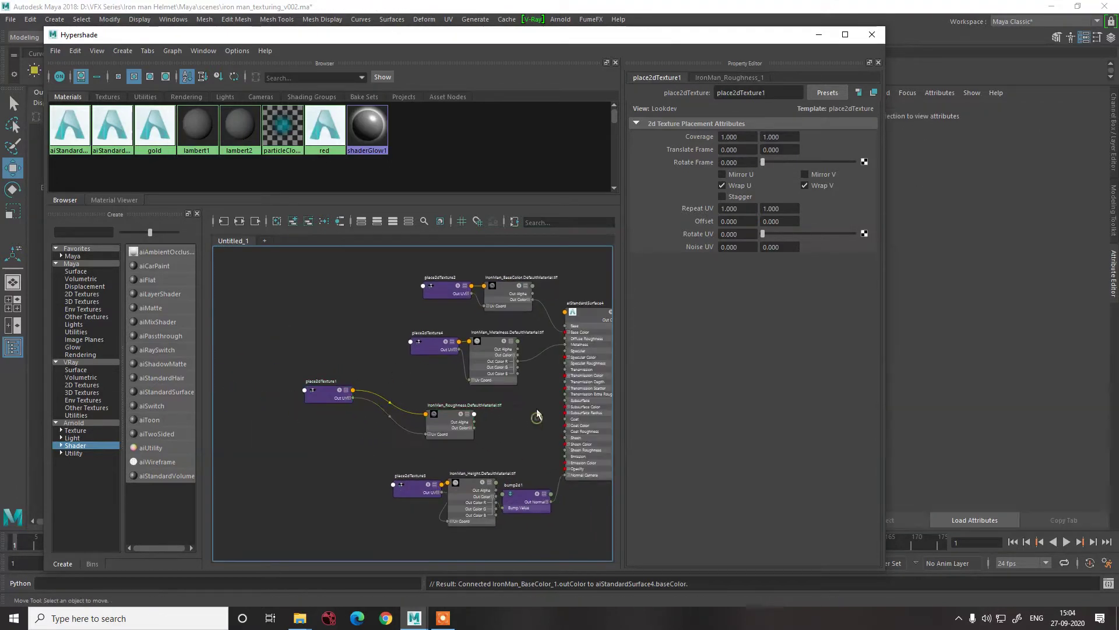
# - Connect the Roughness texture's Out Color R to the shader's Specular Roughness input
pyautogui.scroll(6, 493, 427)
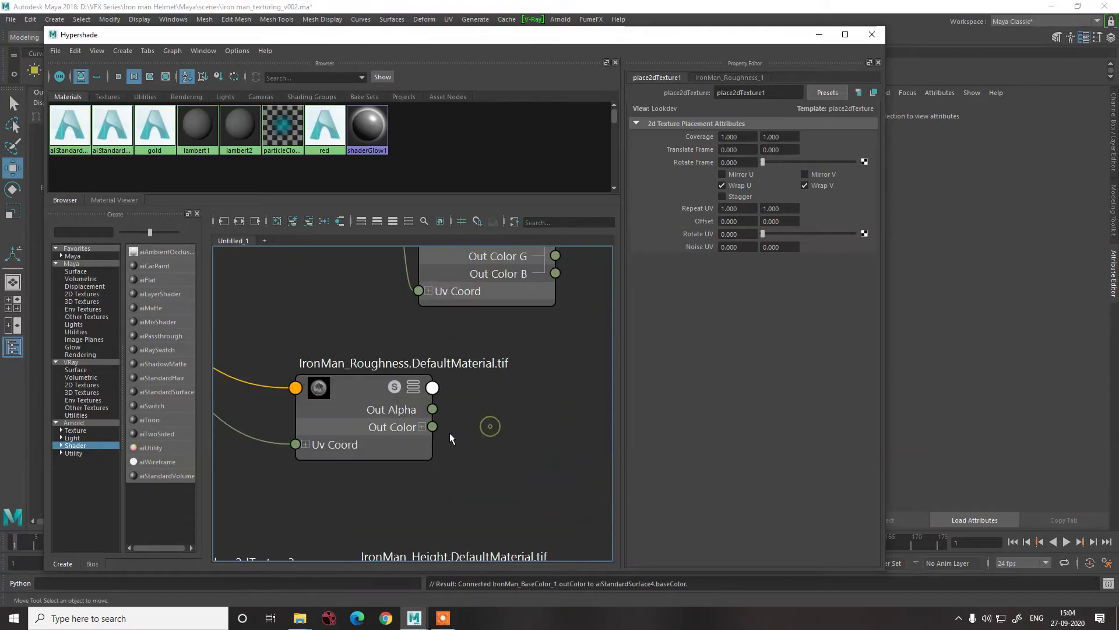
pyautogui.scroll(-6, 425, 427)
pyautogui.keyDown('alt'); pyautogui.moveTo(452, 428); pyautogui.dragTo(347, 438, button='middle'); pyautogui.keyUp('alt')
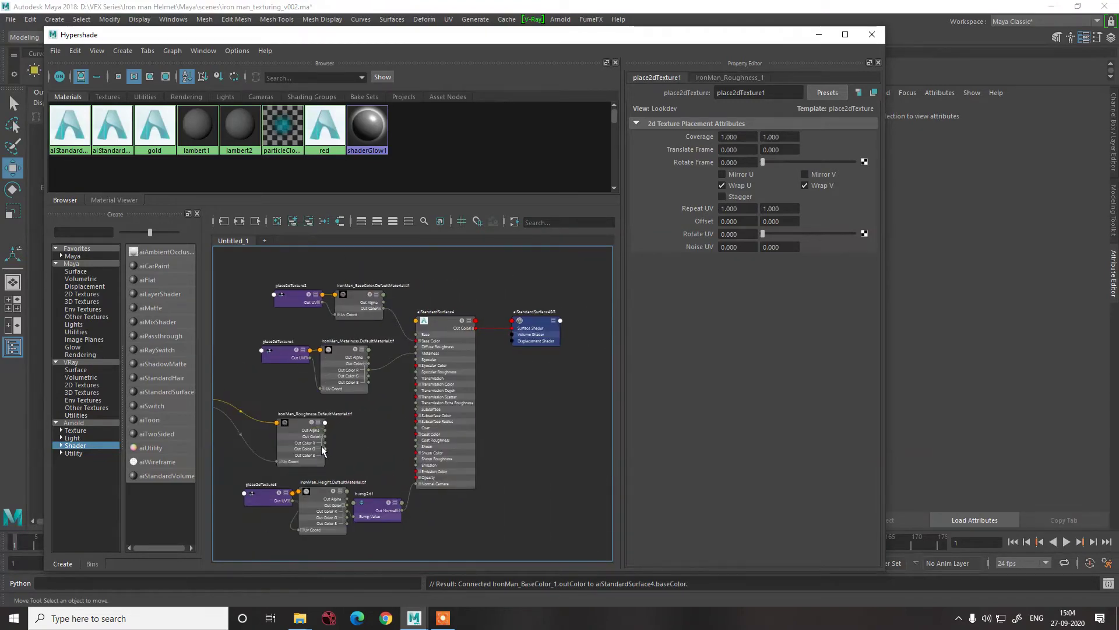
pyautogui.moveTo(325, 443); pyautogui.dragTo(417, 371)
pyautogui.moveTo(325, 444); pyautogui.dragTo(416, 372)
# - Rename the aiStandardSurface4 shader as Iron_helmet
pyautogui.click(463, 346)
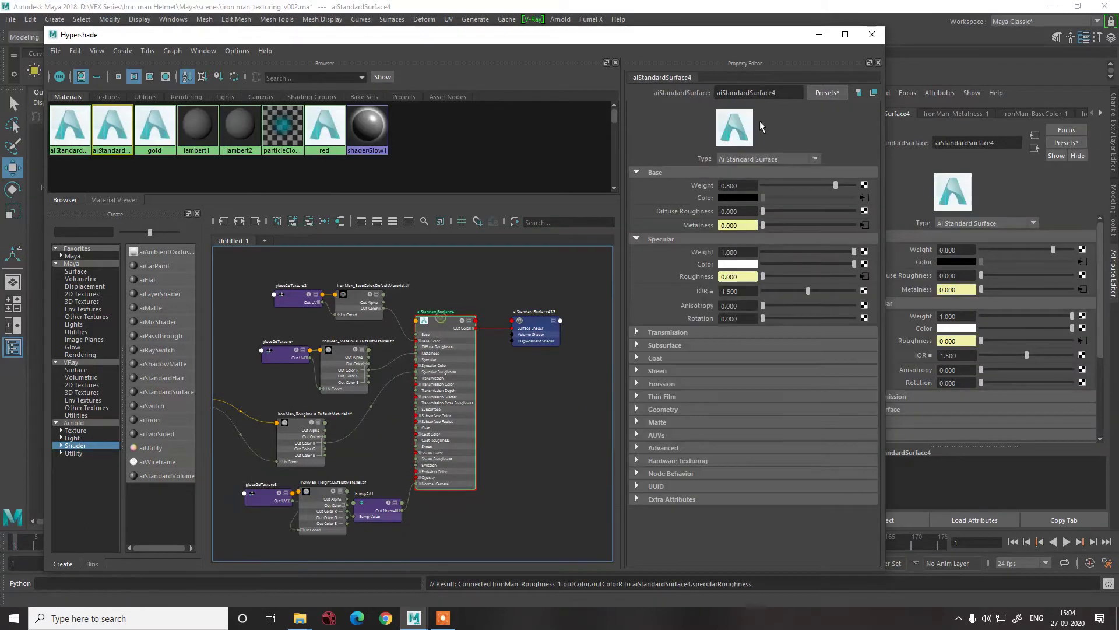
pyautogui.doubleClick(772, 98)
pyautogui.write('Ironm')
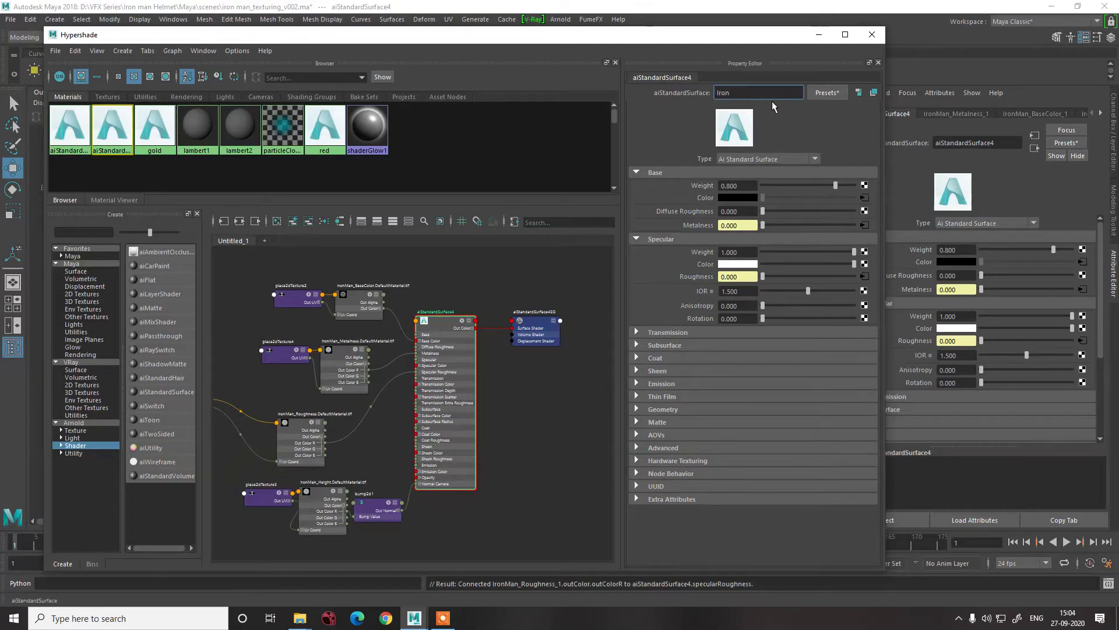
pyautogui.press('BackSpace')
pyautogui.write('_helem')
pyautogui.press('BackSpace')
pyautogui.write('lemet')
pyautogui.press('Return')
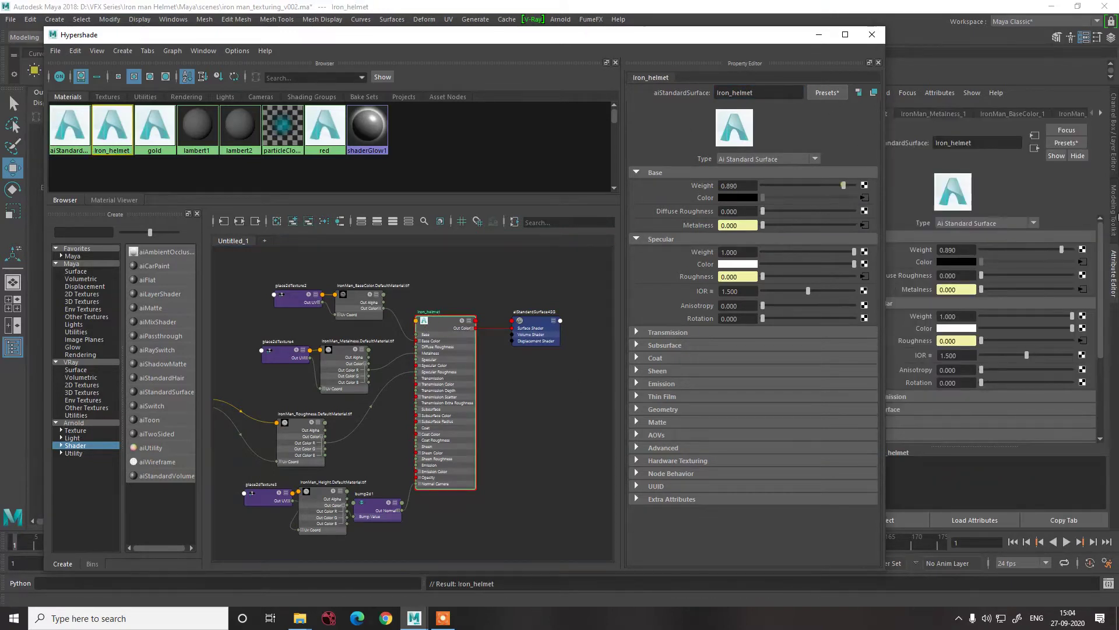
# - Set the Iron_helmet shader's base weight to 1 and diffuse roughness to about 0.135, then minimize the Hypershade
pyautogui.moveTo(835, 185); pyautogui.dragTo(870, 178)
pyautogui.moveTo(786, 210); pyautogui.dragTo(776, 211)
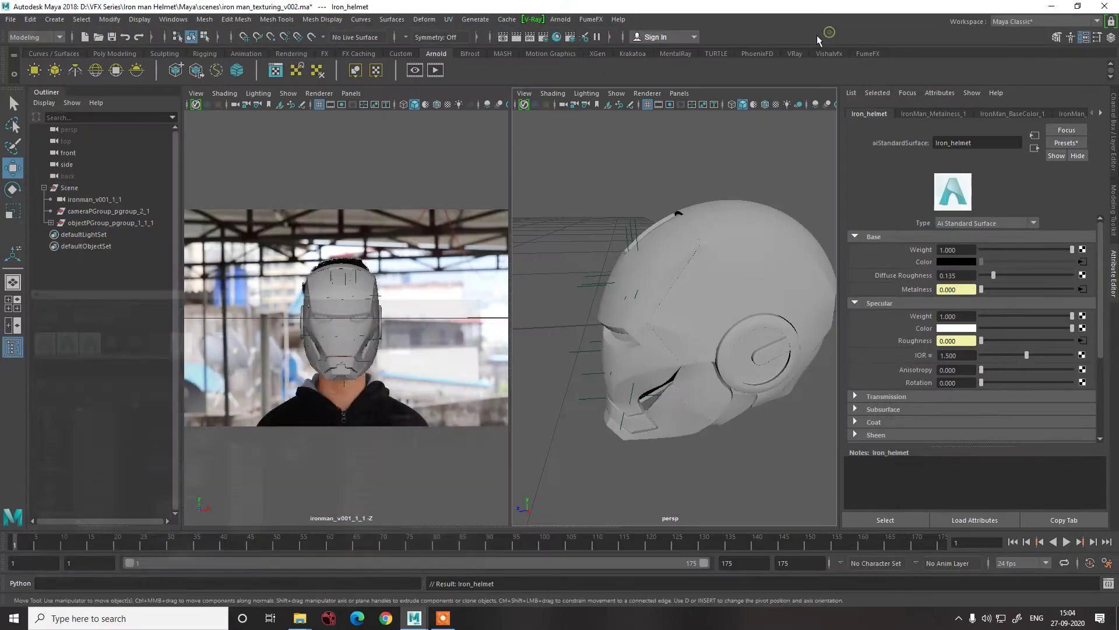
pyautogui.click(819, 34)
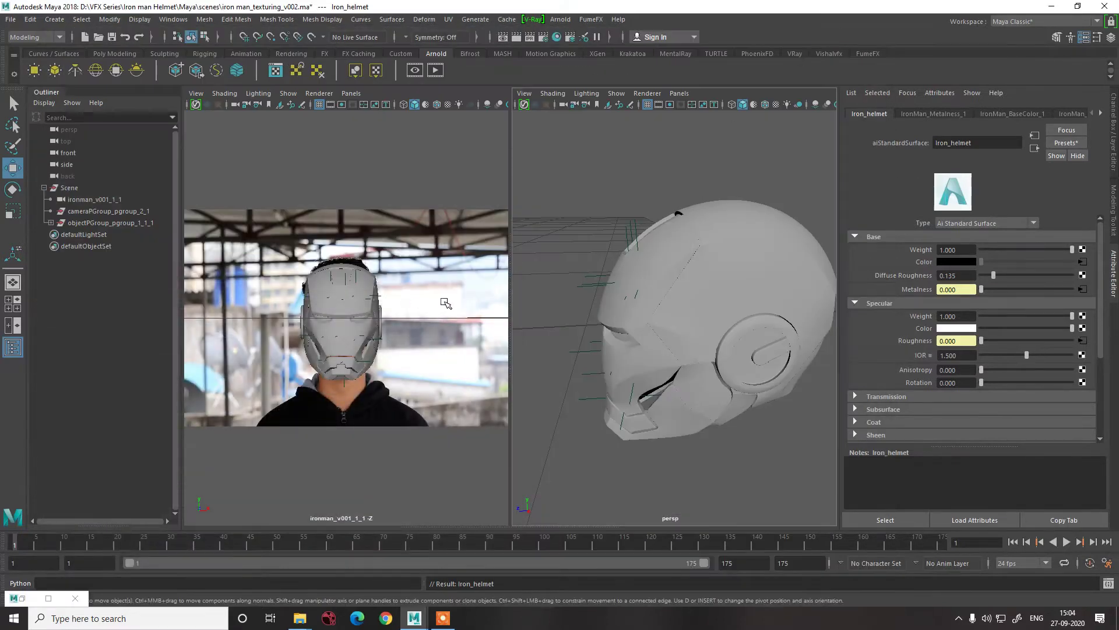
# - Assign the Iron_helmet shader to the Ironman_head helmet group through the Hypershade, and minimize the Hypershade again
pyautogui.click(643, 306)
pyautogui.press('Up')
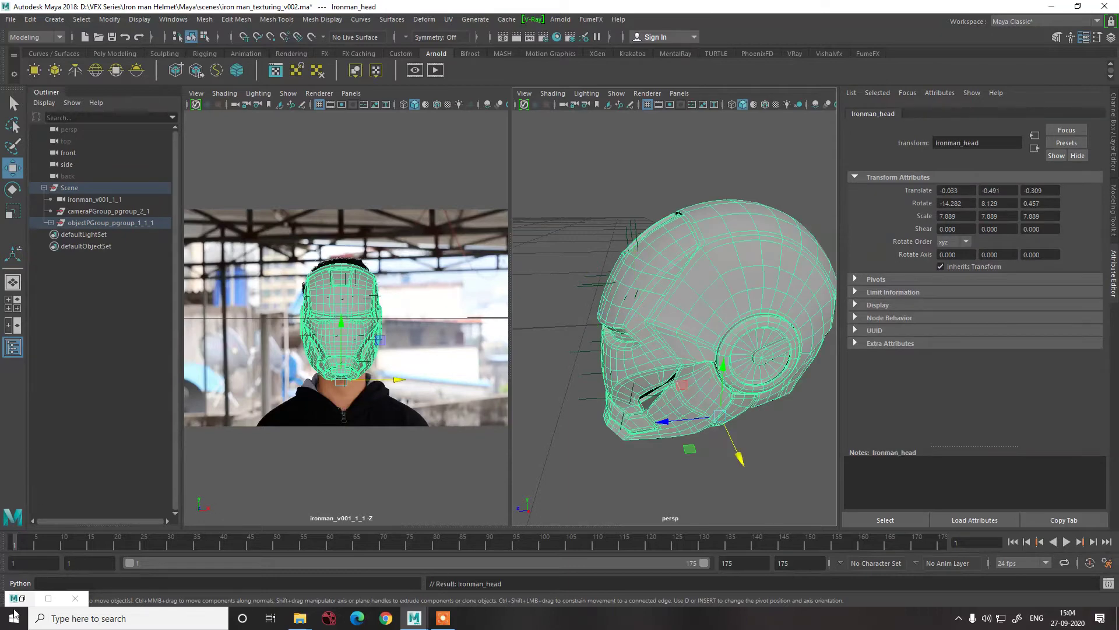
pyautogui.click(15, 598)
pyautogui.click(23, 598)
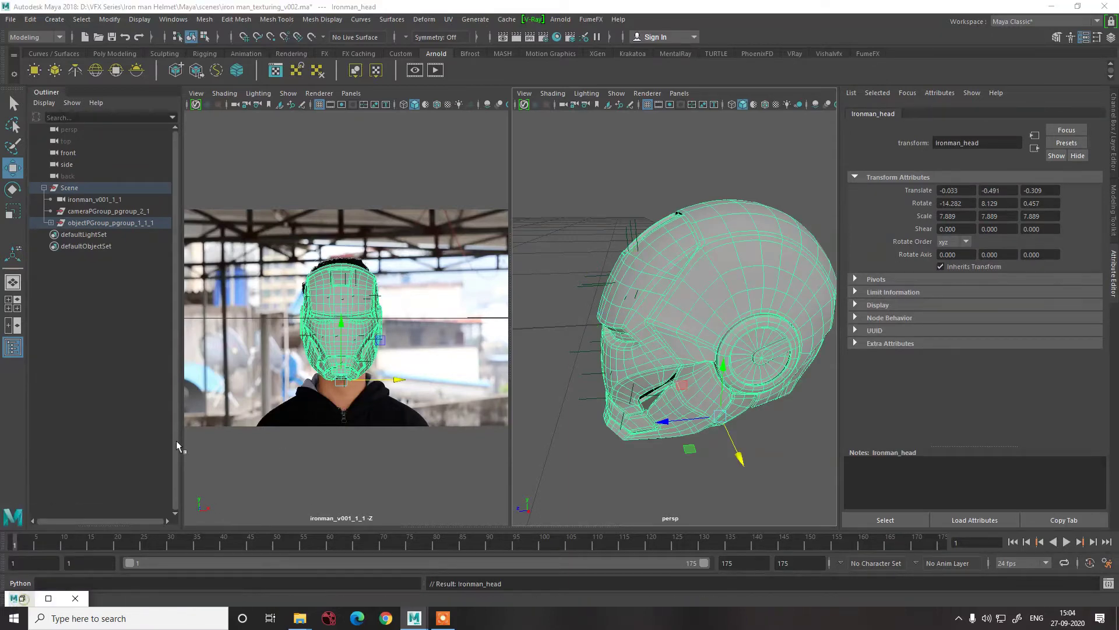
pyautogui.click(23, 594)
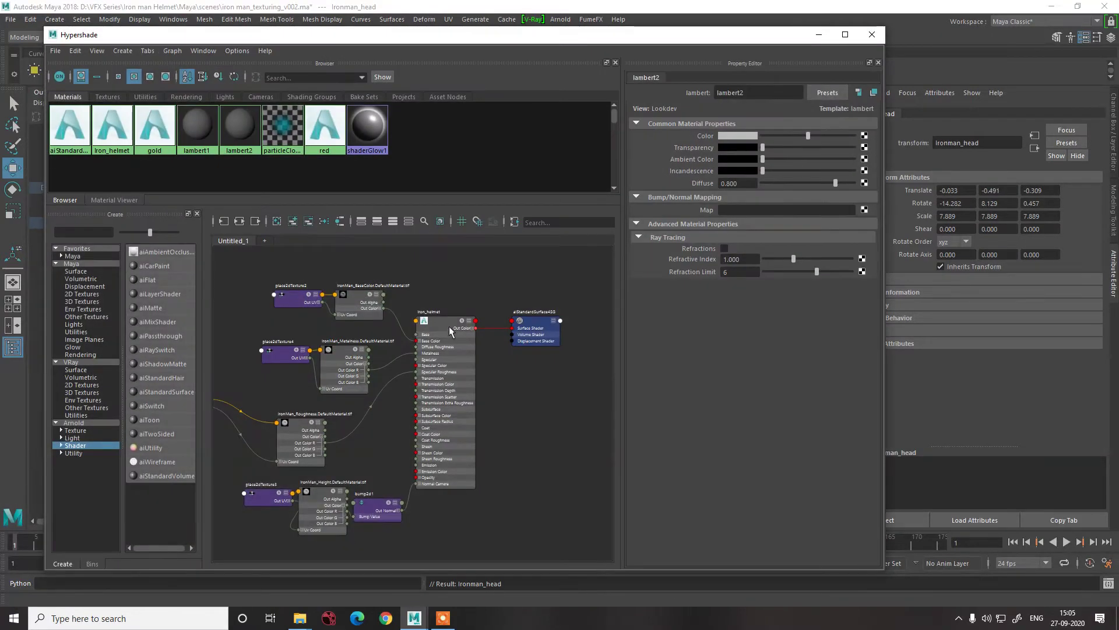
pyautogui.click(449, 329)
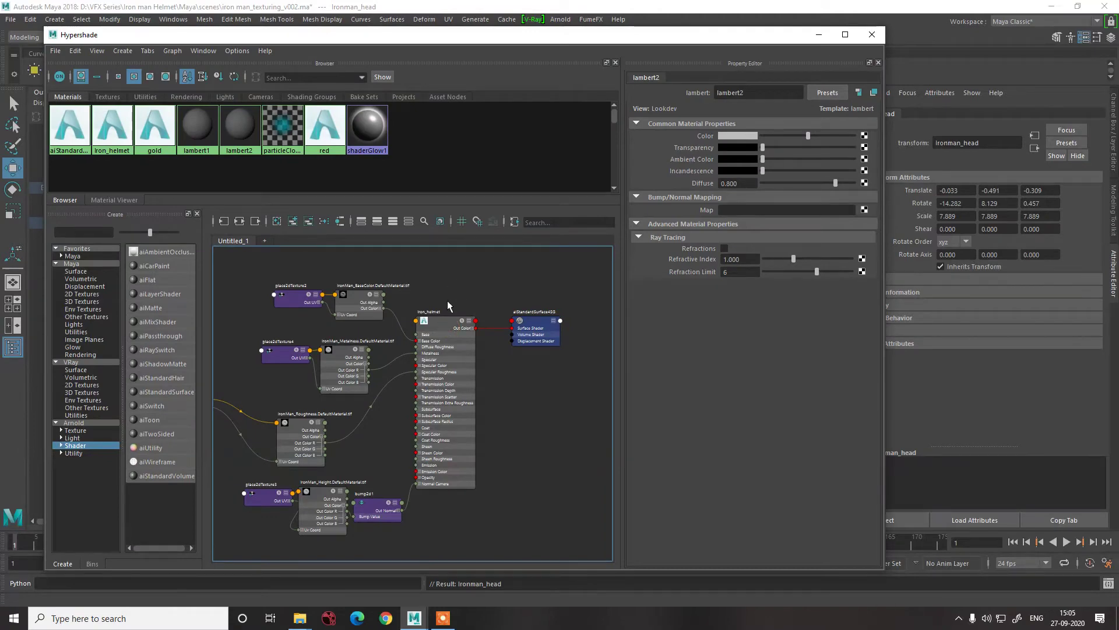
pyautogui.moveTo(444, 323); pyautogui.dragTo(449, 295, button='right')
pyautogui.click(820, 35)
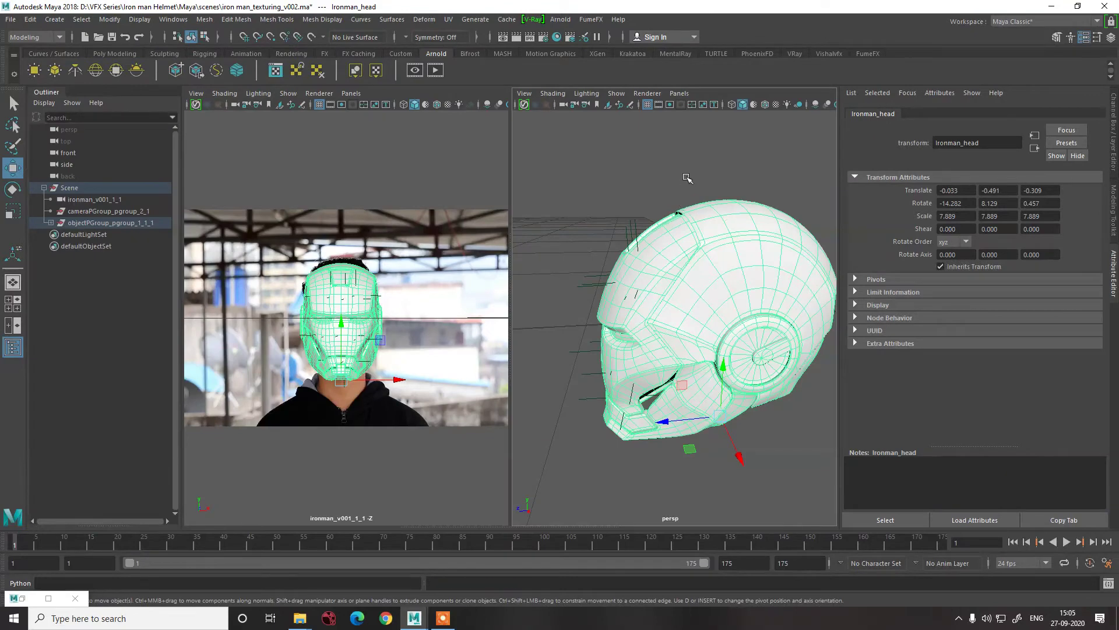
# - Turn on textured display in the perspective view and examine the helmet's textures from several sides
pyautogui.click(688, 178)
pyautogui.press('6')
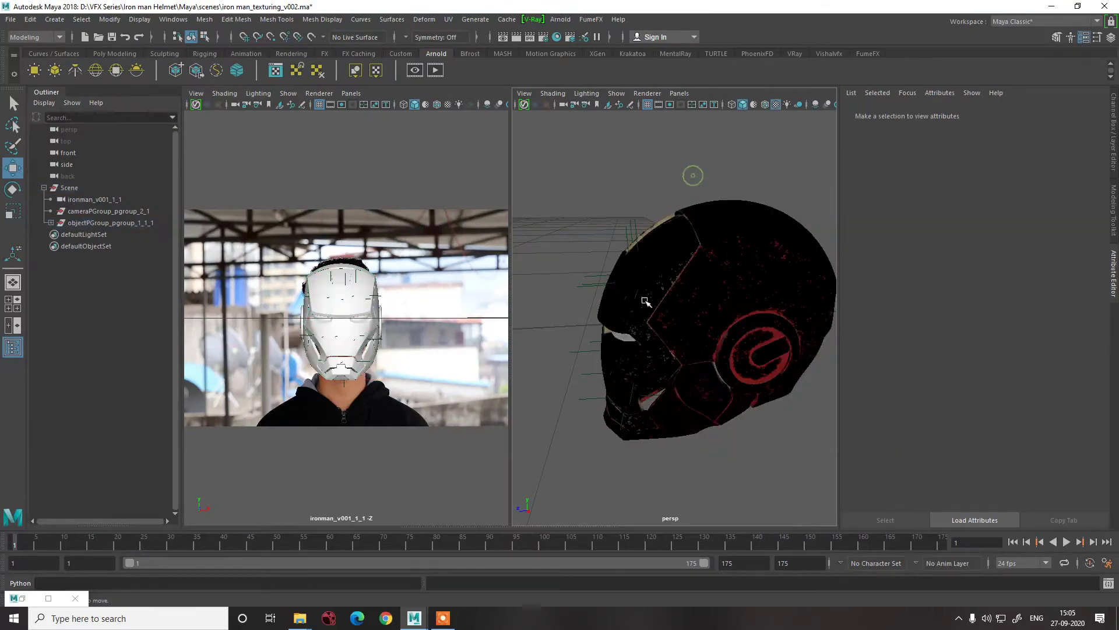
pyautogui.keyDown('alt'); pyautogui.moveTo(692, 174); pyautogui.dragTo(607, 310); pyautogui.keyUp('alt')
pyautogui.click(394, 338)
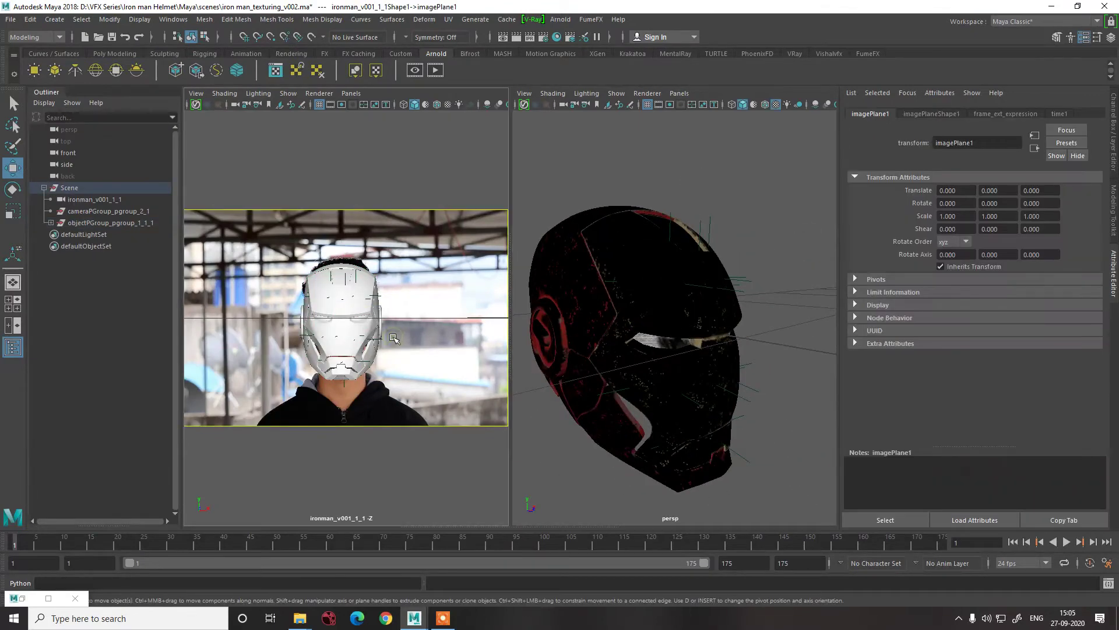
pyautogui.click(692, 208)
pyautogui.keyDown('alt'); pyautogui.moveTo(699, 347); pyautogui.dragTo(619, 296); pyautogui.keyUp('alt')
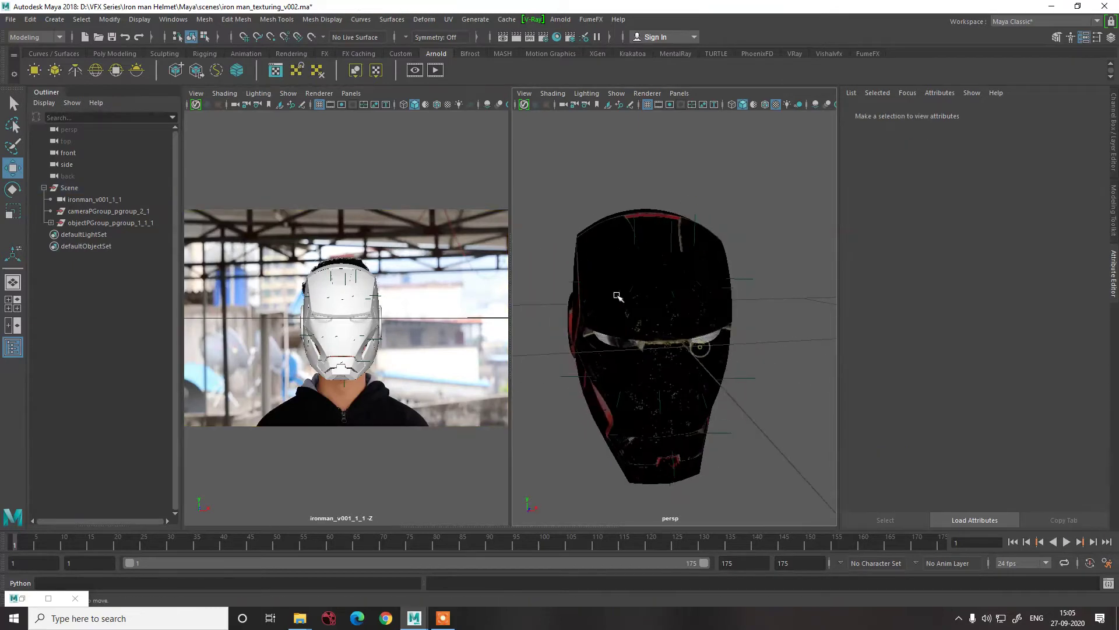
pyautogui.click(616, 294)
pyautogui.keyDown('alt'); pyautogui.moveTo(767, 332); pyautogui.dragTo(707, 342); pyautogui.keyUp('alt')
pyautogui.click(819, 195)
pyautogui.keyDown('alt'); pyautogui.moveTo(765, 257); pyautogui.dragTo(708, 283); pyautogui.keyUp('alt')
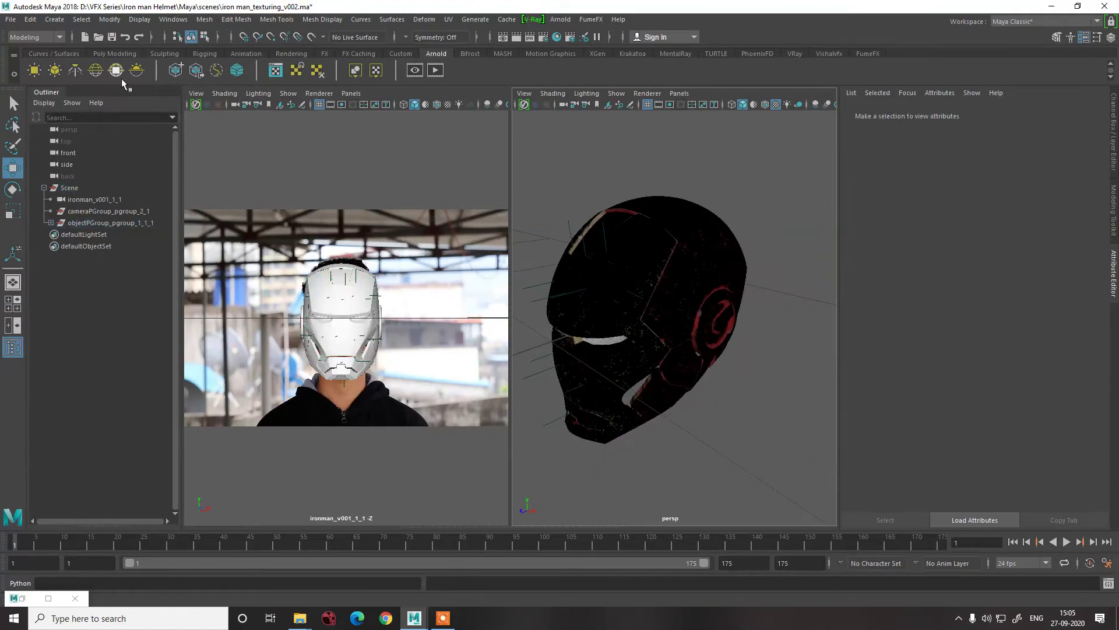
# - Add an Arnold skydome light to the scene and frame it in the perspective view
pyautogui.click(96, 69)
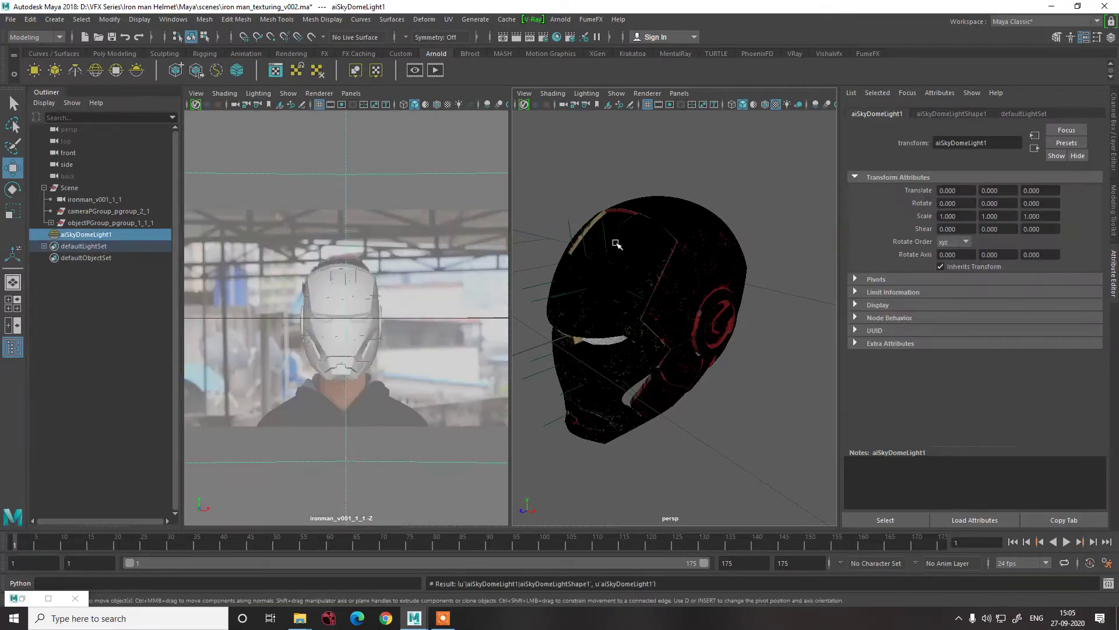
pyautogui.keyDown('alt'); pyautogui.moveTo(677, 230); pyautogui.dragTo(679, 271); pyautogui.keyUp('alt')
pyautogui.press('f')
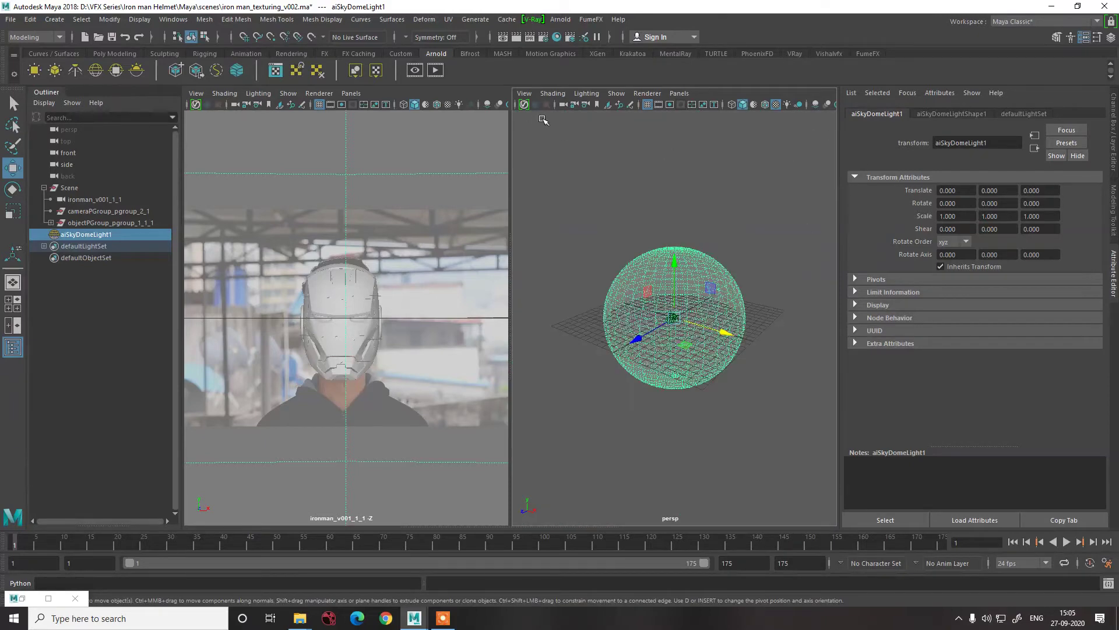
# - Set the persp camera's far clip plane to 100000 and its near clip plane to 0.01
pyautogui.click(524, 93)
pyautogui.click(533, 112)
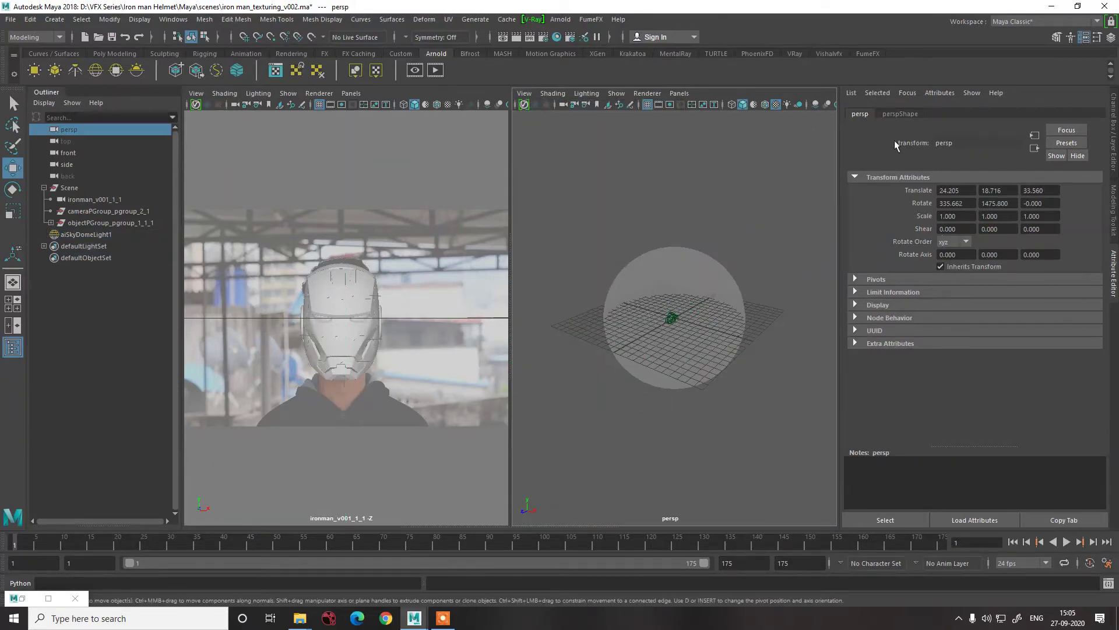
pyautogui.click(903, 114)
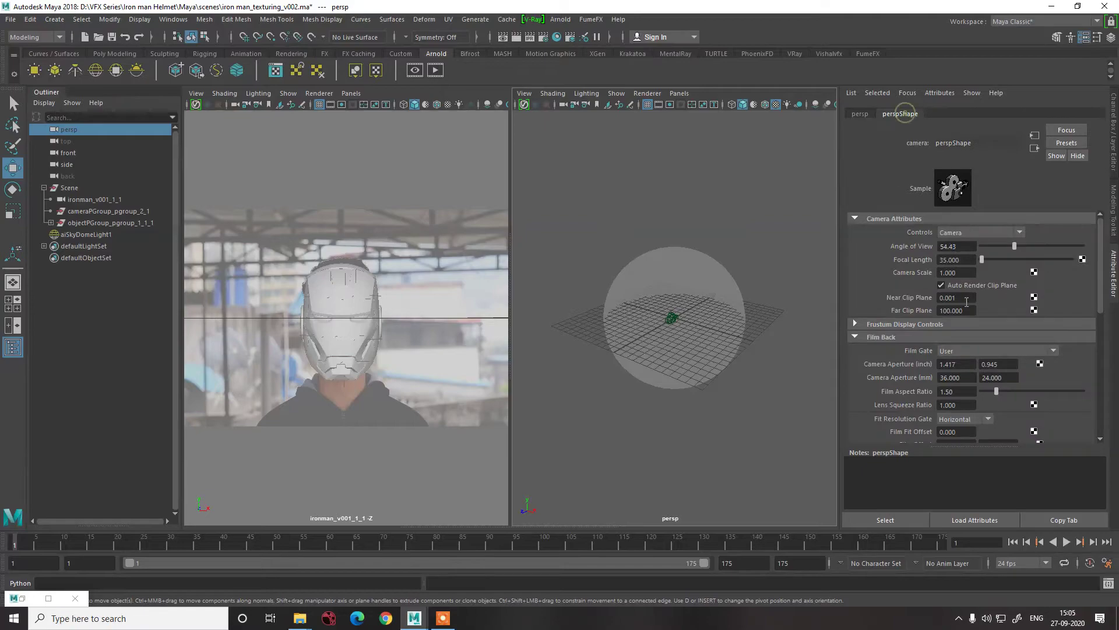
pyautogui.write('0')
pyautogui.press('Return')
pyautogui.click(952, 298)
pyautogui.press('BackSpace')
pyautogui.press('Return')
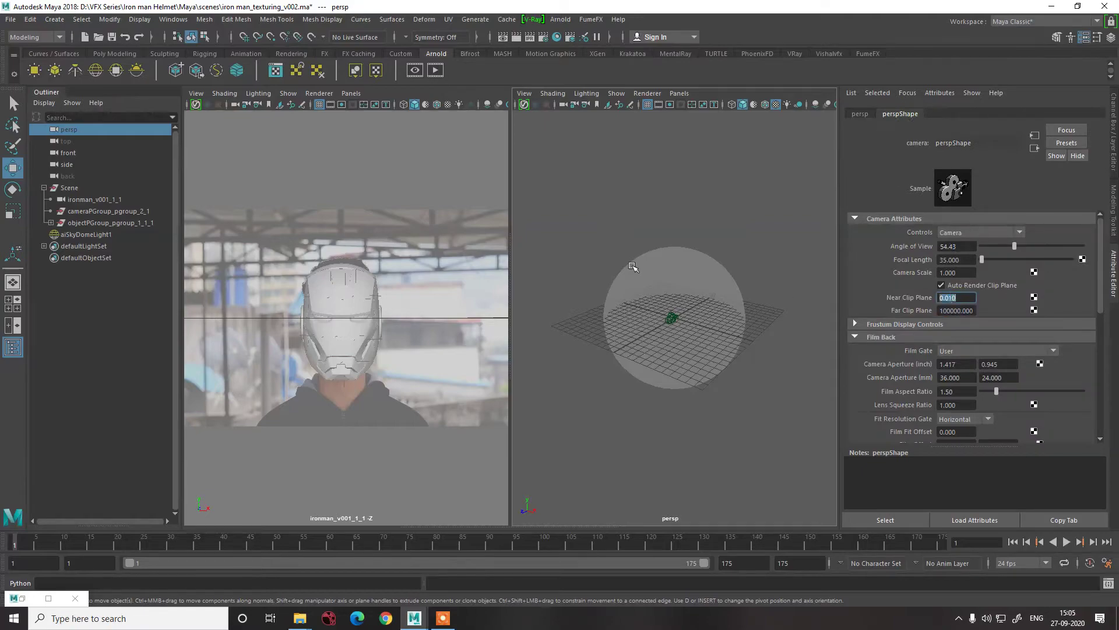
# - Scale the skydome light up uniformly to about 2.615
pyautogui.click(702, 280)
pyautogui.press('r')
pyautogui.press('f')
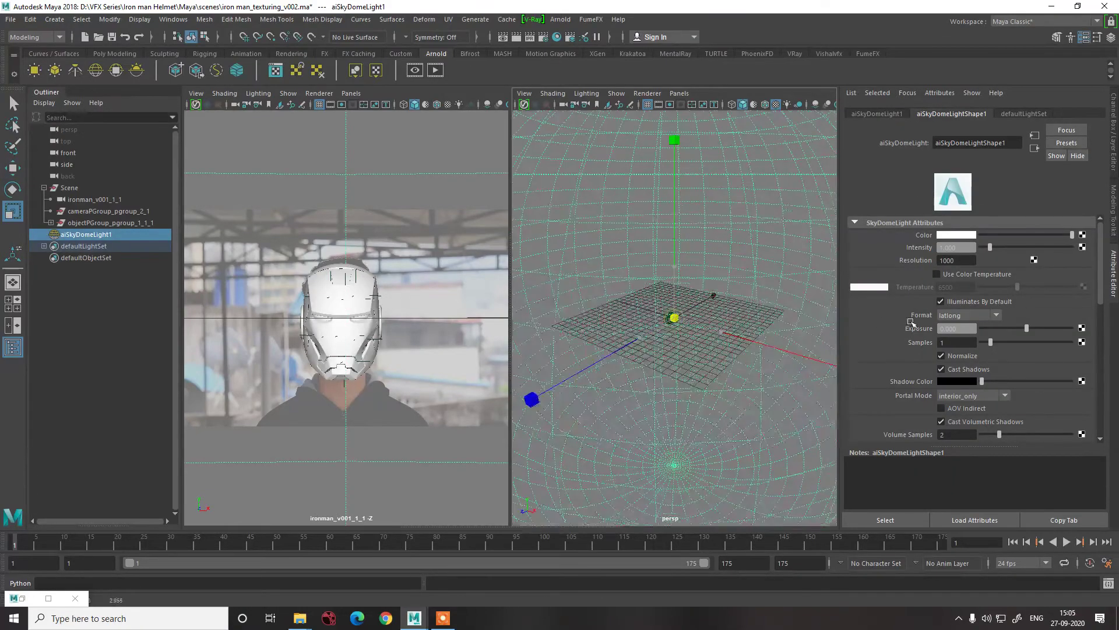
pyautogui.moveTo(911, 321); pyautogui.dragTo(858, 328)
pyautogui.moveTo(758, 367); pyautogui.dragTo(698, 331)
pyautogui.hotkey('ctrl', 'z')
# - Move the skydome light along Z to about -10.985 so that it is centred near the helmet
pyautogui.press('w')
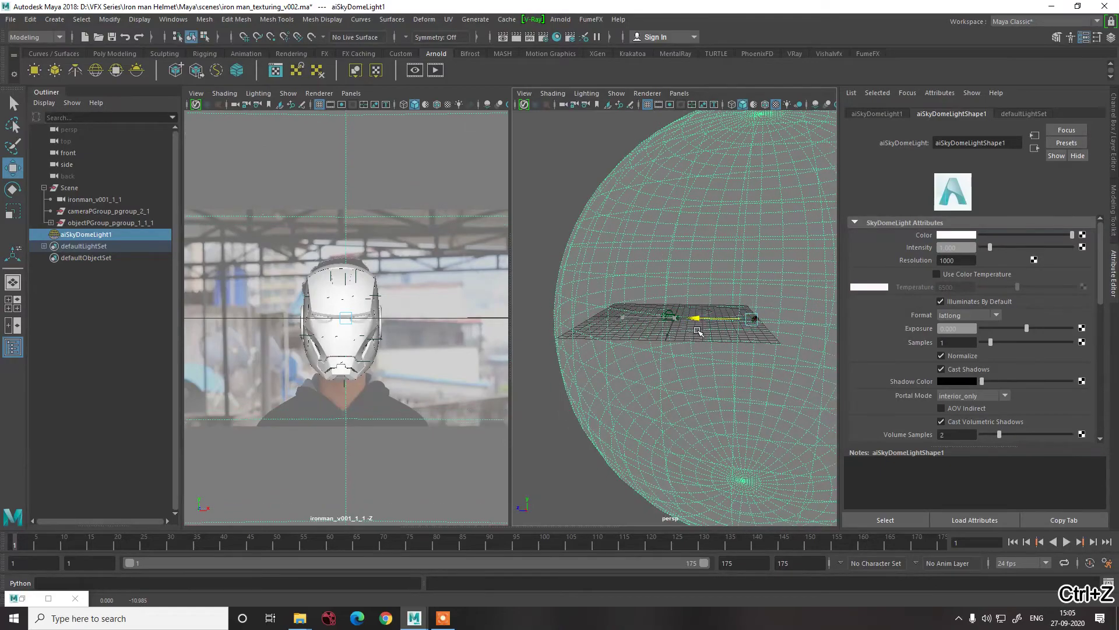
pyautogui.keyDown('alt'); pyautogui.moveTo(745, 389); pyautogui.dragTo(762, 292); pyautogui.keyUp('alt')
pyautogui.scroll(5, 763, 292)
pyautogui.keyDown('alt'); pyautogui.moveTo(762, 292); pyautogui.dragTo(710, 303, button='middle'); pyautogui.keyUp('alt')
pyautogui.scroll(-6, 775, 295)
pyautogui.keyDown('alt'); pyautogui.moveTo(695, 337); pyautogui.dragTo(719, 302); pyautogui.keyUp('alt')
pyautogui.scroll(7, 721, 305)
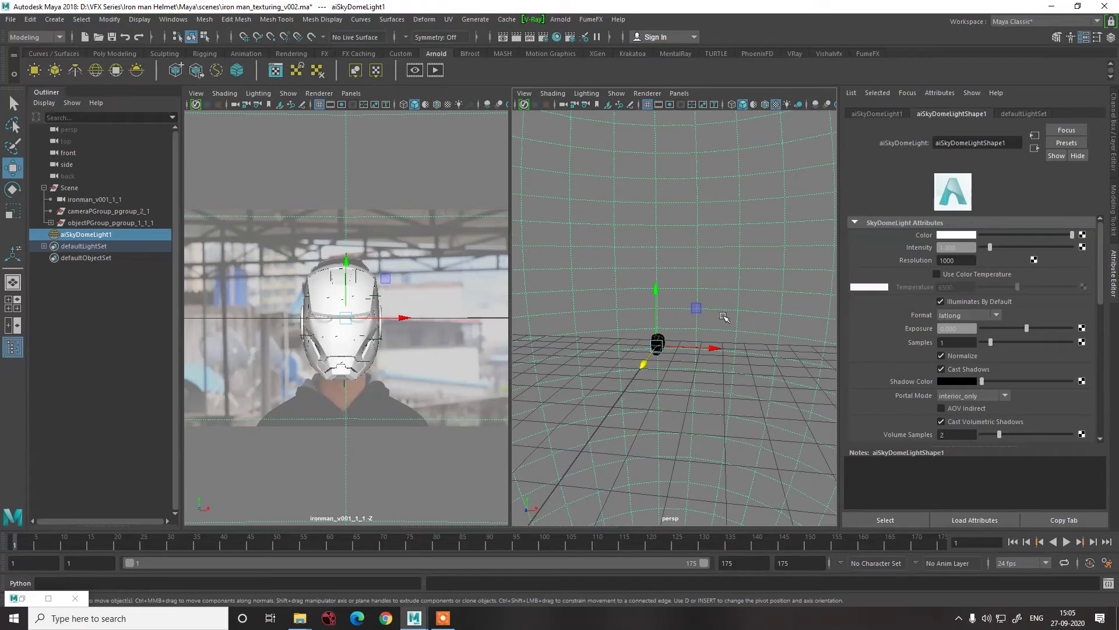
# - Map the skydome light's color to a File texture using Cleanup_hdr.tiff from the Scan folder, and save the scene
pyautogui.click(1082, 235)
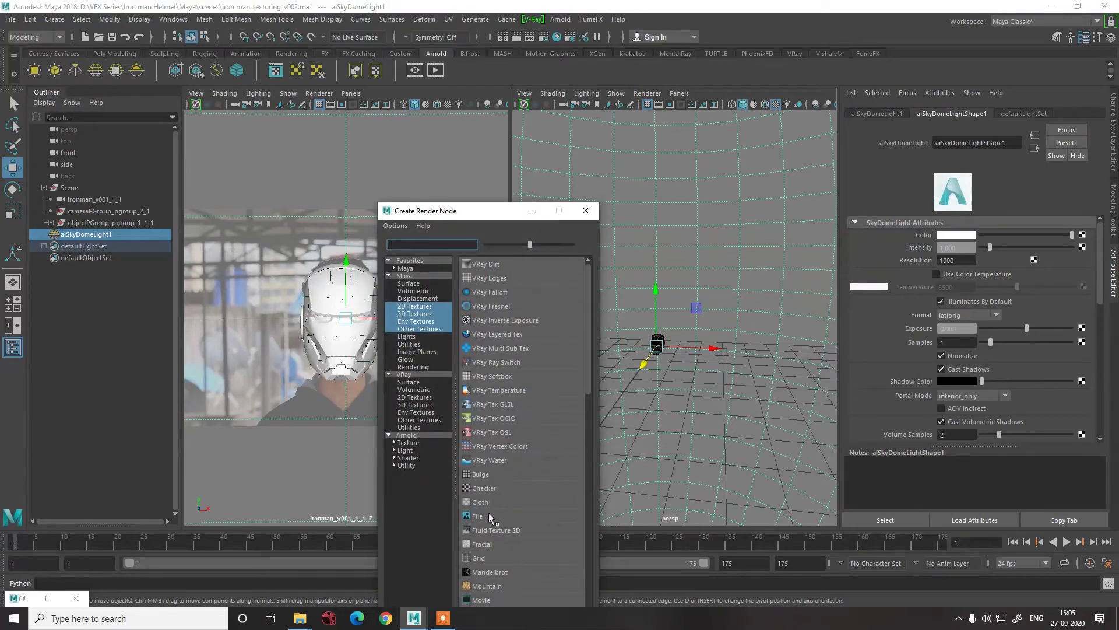
pyautogui.click(478, 516)
pyautogui.click(1085, 272)
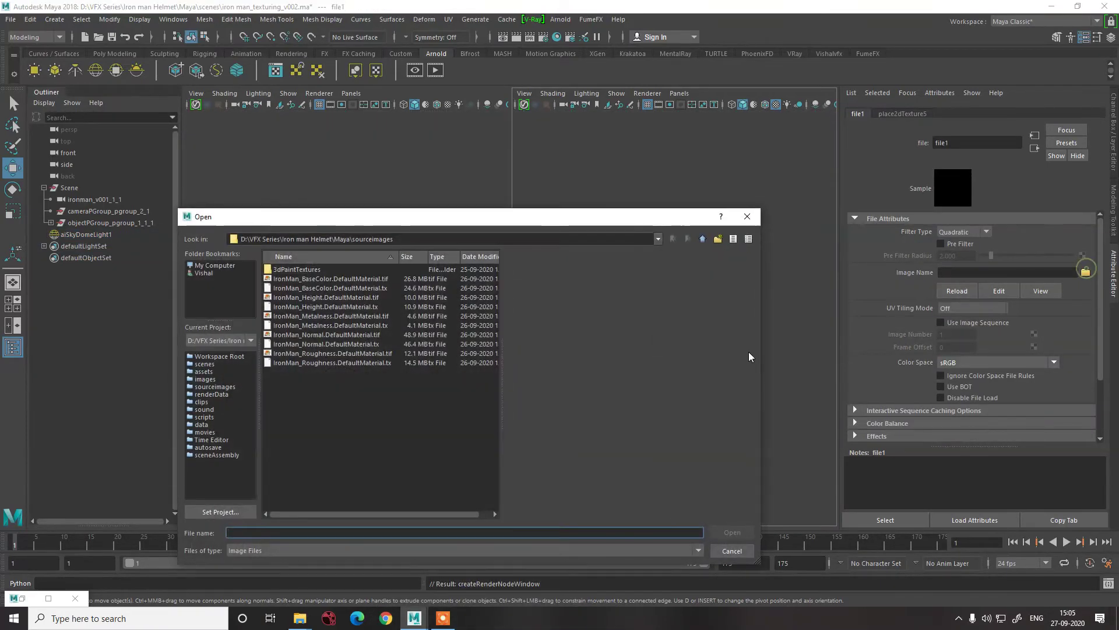
pyautogui.click(703, 238)
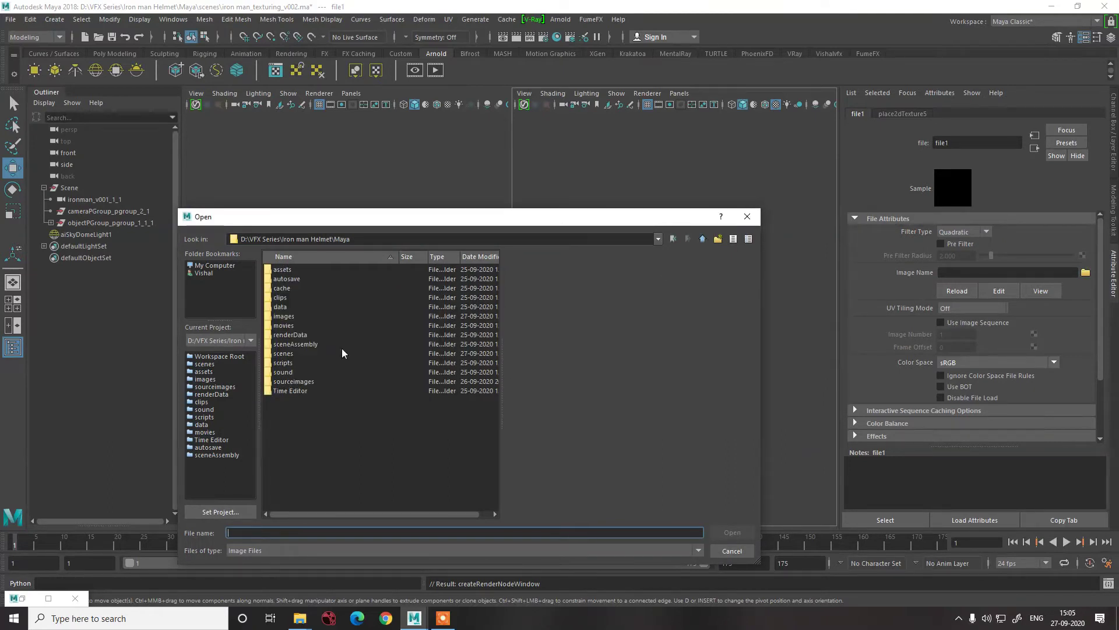
pyautogui.click(702, 238)
pyautogui.doubleClick(281, 306)
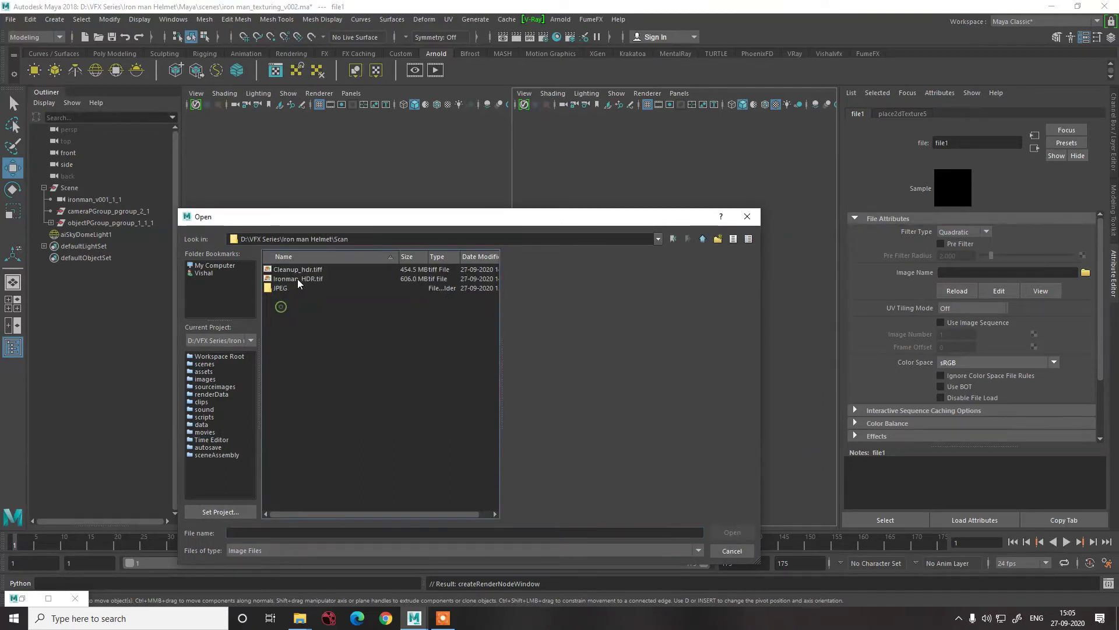
pyautogui.click(299, 270)
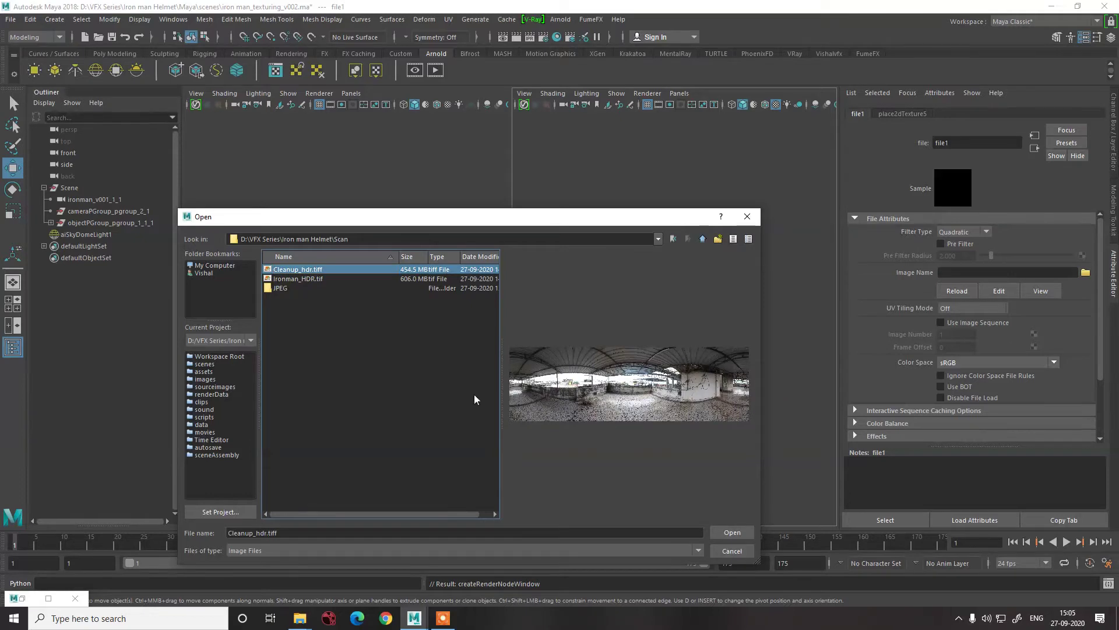
pyautogui.click(730, 533)
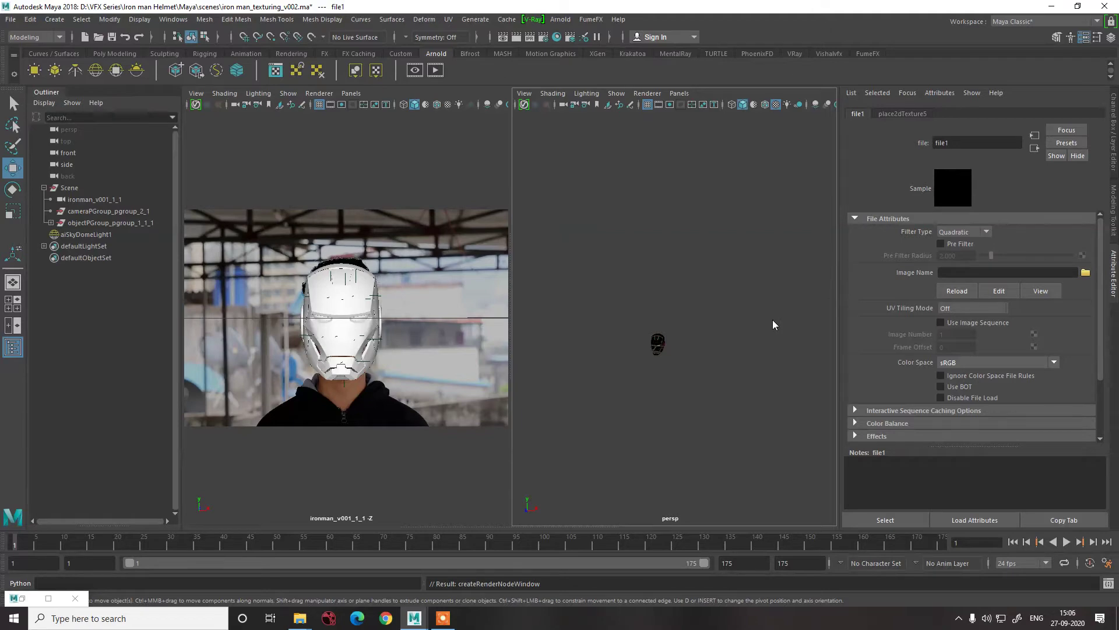
pyautogui.hotkey('ctrl', 's')
# - Turn off LOD Visibility for the aiSkyDomeLight1 transform to hide the HDR dome in the viewports
pyautogui.hotkey('ctrl', 'a')
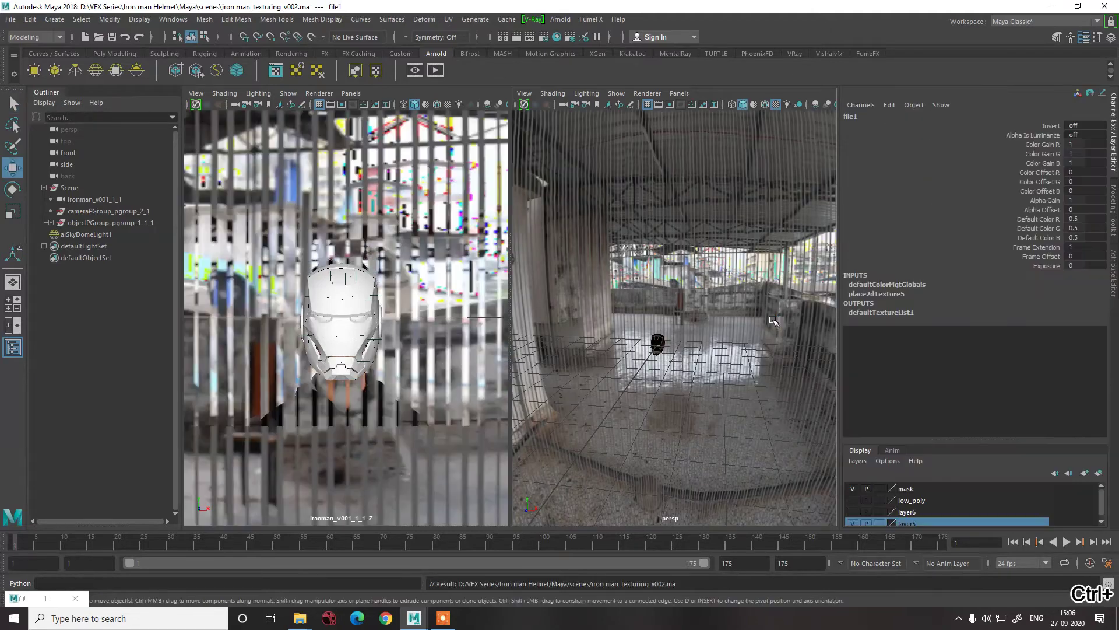
pyautogui.click(722, 185)
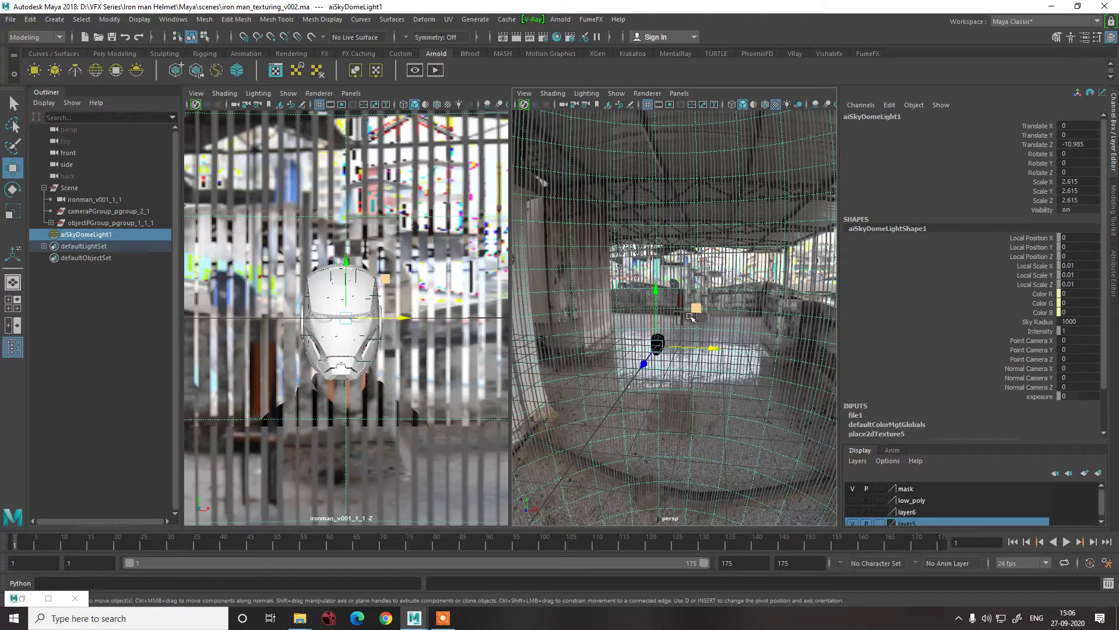
pyautogui.keyDown('alt'); pyautogui.moveTo(723, 332); pyautogui.dragTo(812, 214); pyautogui.keyUp('alt')
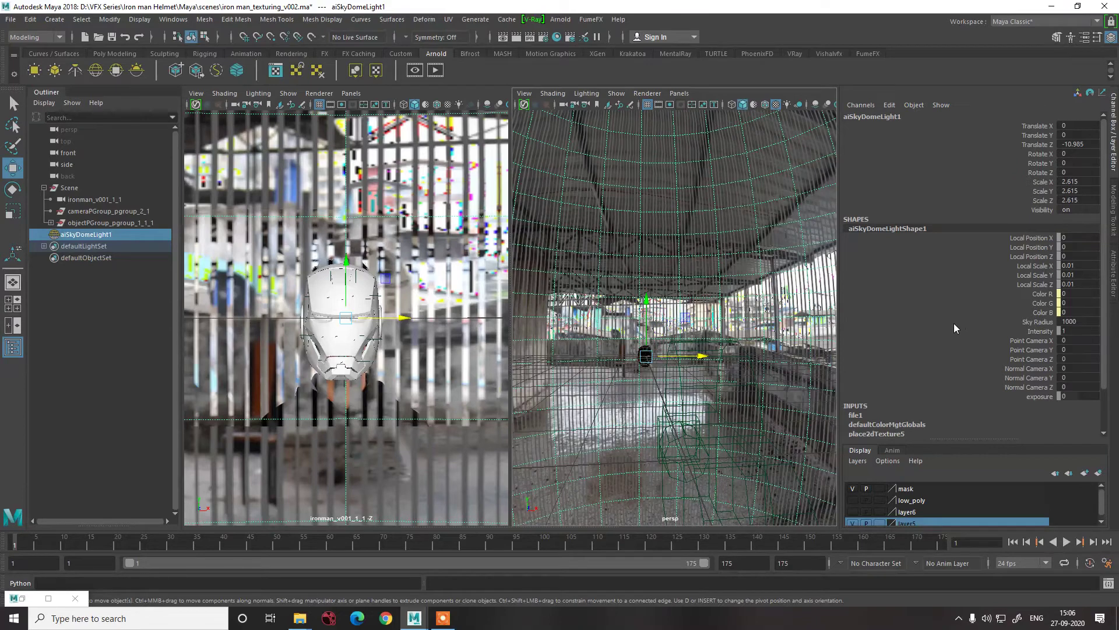
pyautogui.hotkey('ctrl', 'a')
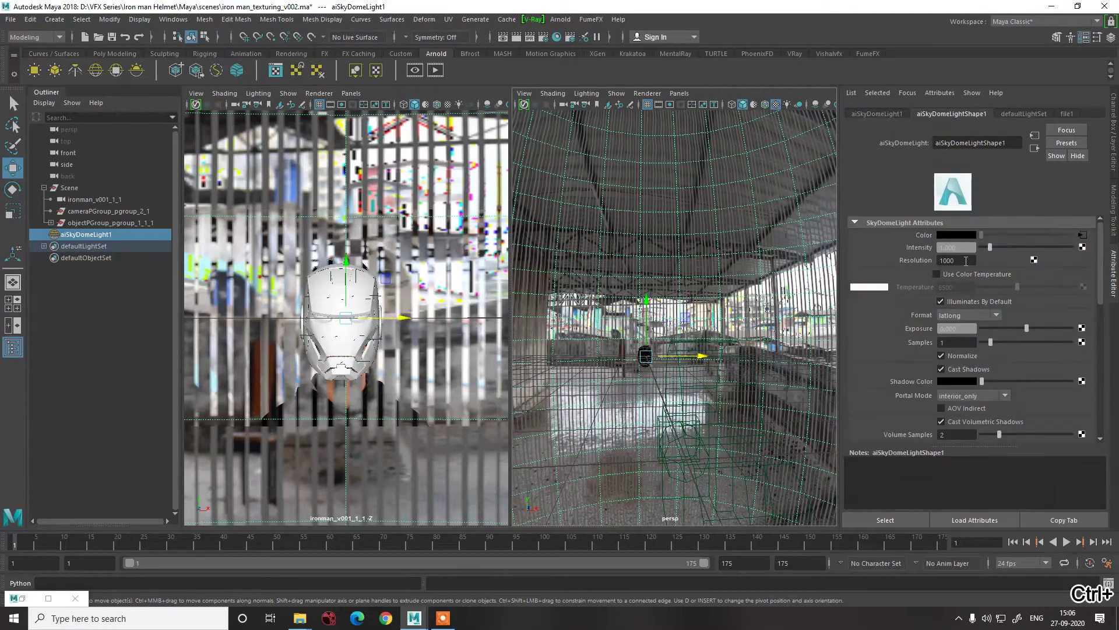
pyautogui.scroll(-5, 960, 288)
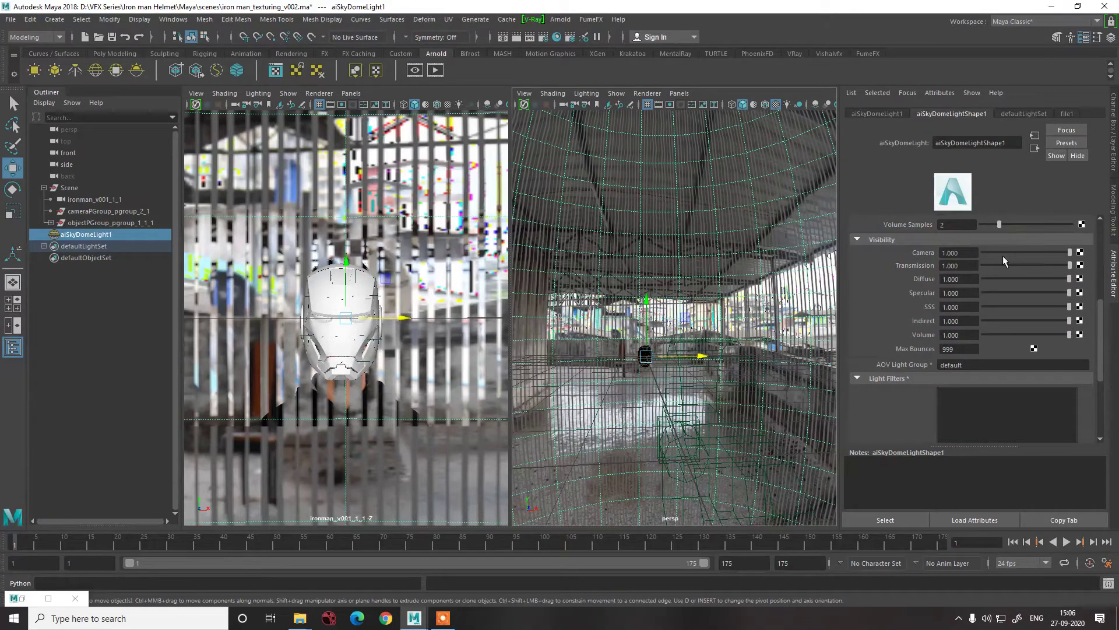
pyautogui.moveTo(1009, 255); pyautogui.dragTo(888, 266)
pyautogui.click(877, 113)
pyautogui.click(872, 306)
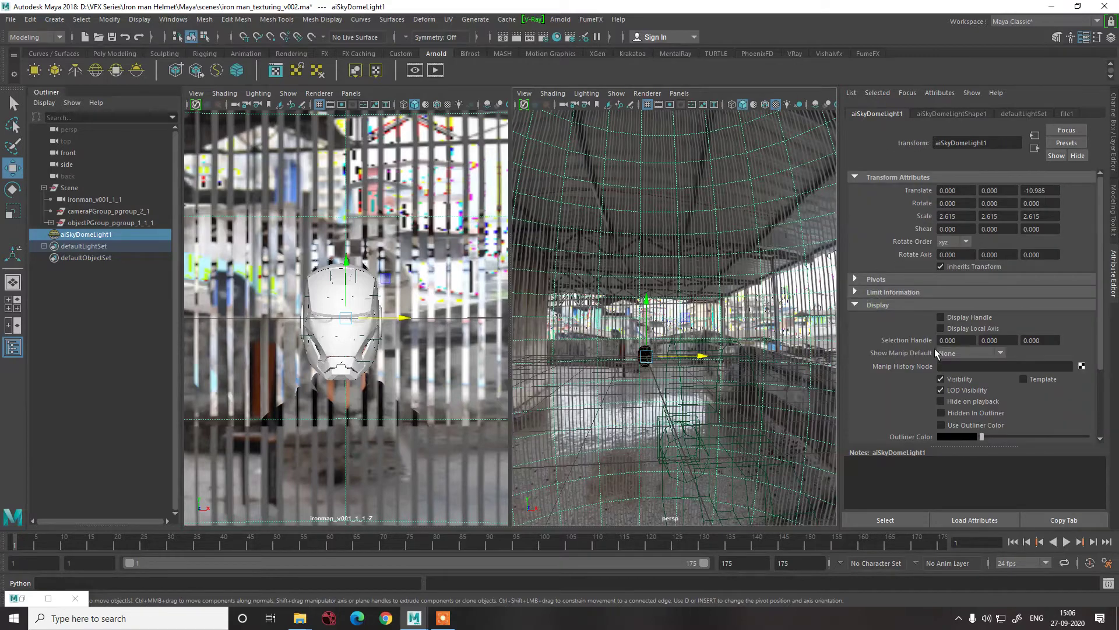
pyautogui.click(948, 390)
pyautogui.click(695, 215)
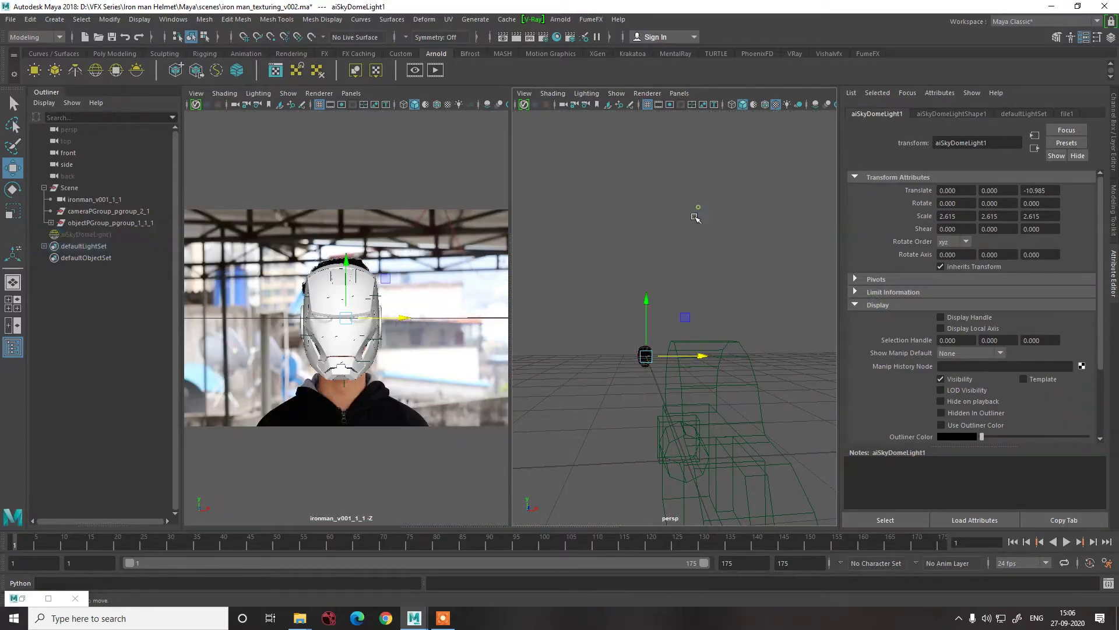
# - Select the tracking locators p02 to p09 inside objectPGroup_pgroup_1_1_1, save the scene and hide the locators
pyautogui.hotkey('alt', 's')
pyautogui.keyDown('alt'); pyautogui.moveTo(734, 265); pyautogui.dragTo(671, 265); pyautogui.keyUp('alt')
pyautogui.moveTo(694, 197); pyautogui.dragTo(762, 263)
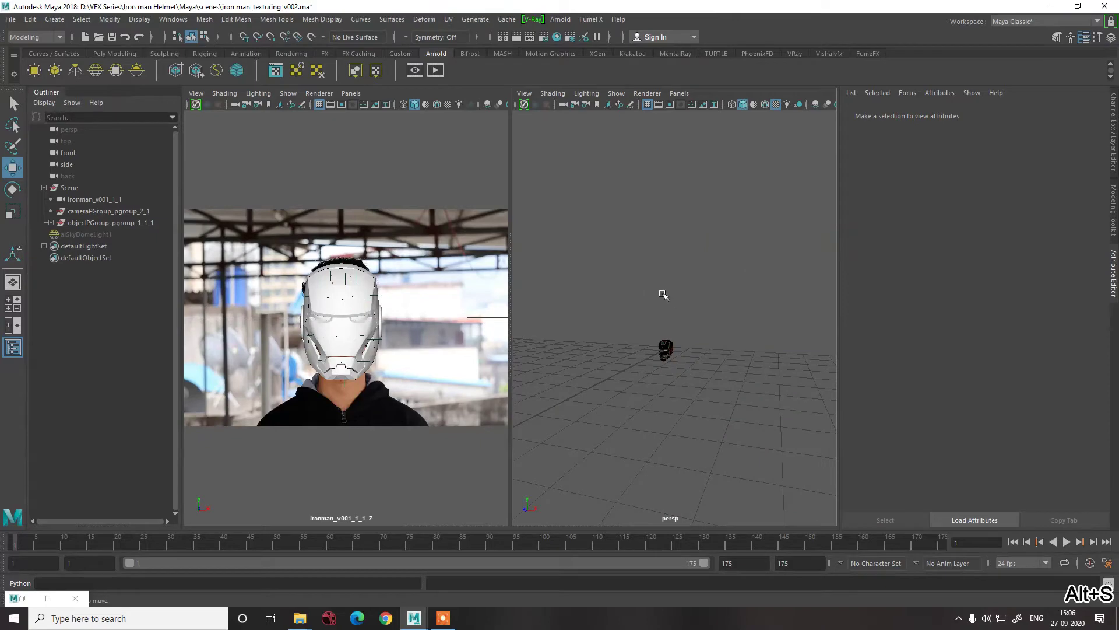
pyautogui.click(665, 348)
pyautogui.press('f')
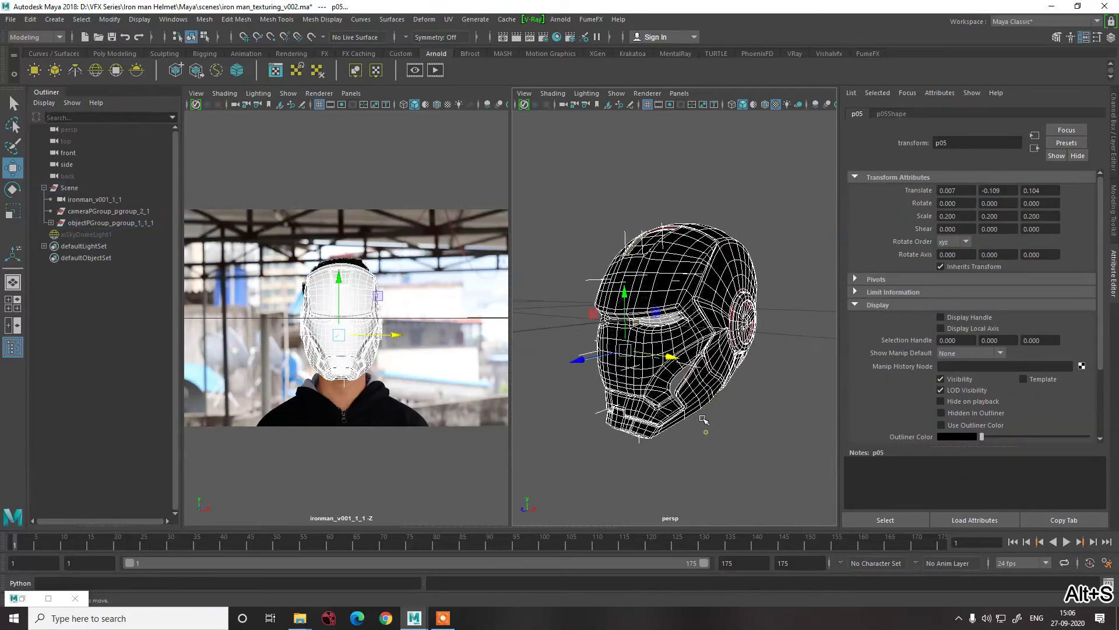
pyautogui.click(705, 430)
pyautogui.click(87, 223)
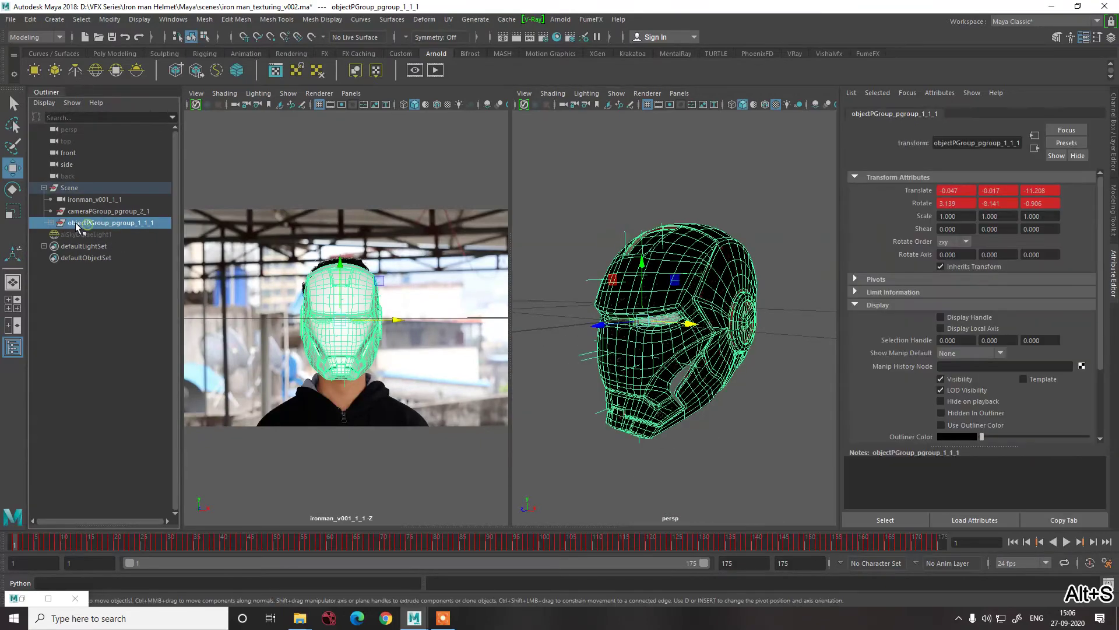
pyautogui.click(51, 223)
pyautogui.click(81, 234)
pyautogui.keyDown('shift'); pyautogui.click(82, 304); pyautogui.keyUp('shift')
pyautogui.hotkey('ctrl', 's')
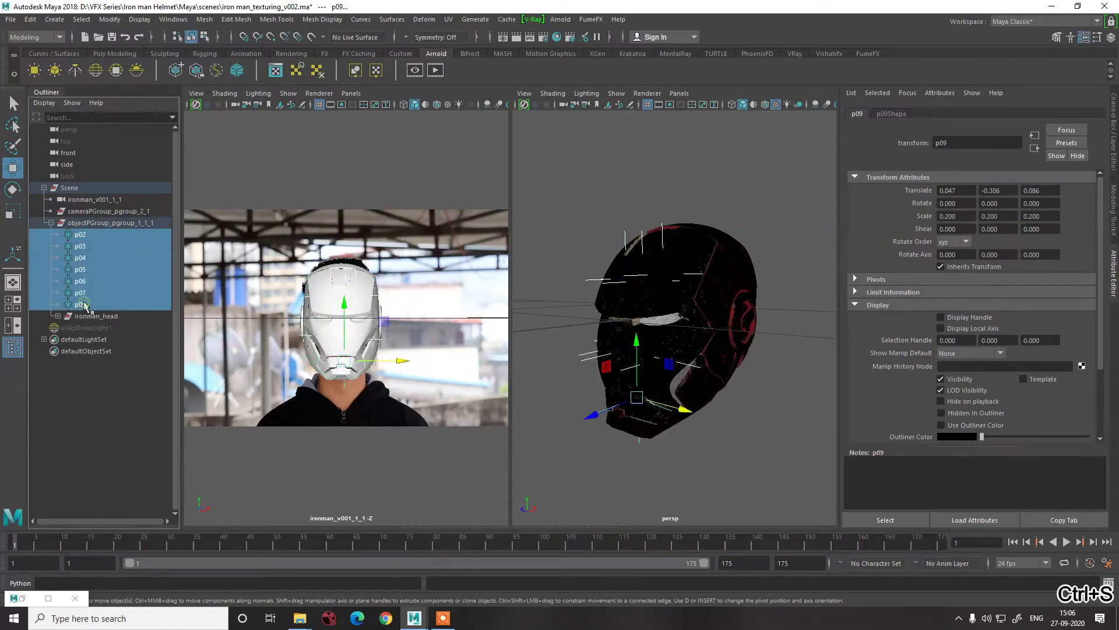
pyautogui.hotkey('ctrl', 'h')
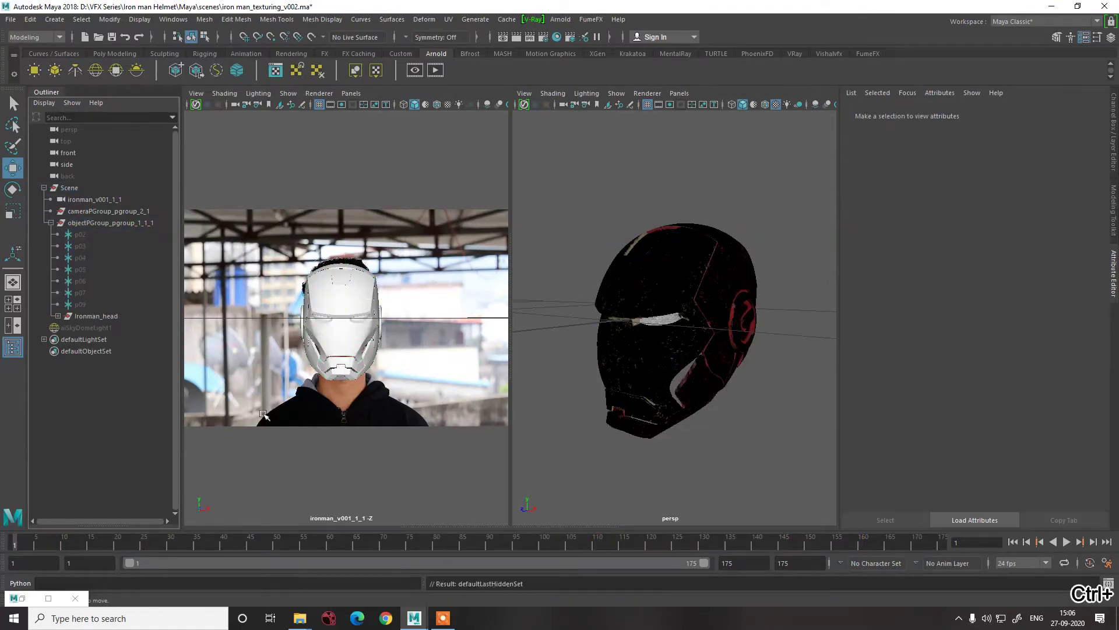
# - Select the helmet's face mesh and save the current scene
pyautogui.click(630, 231)
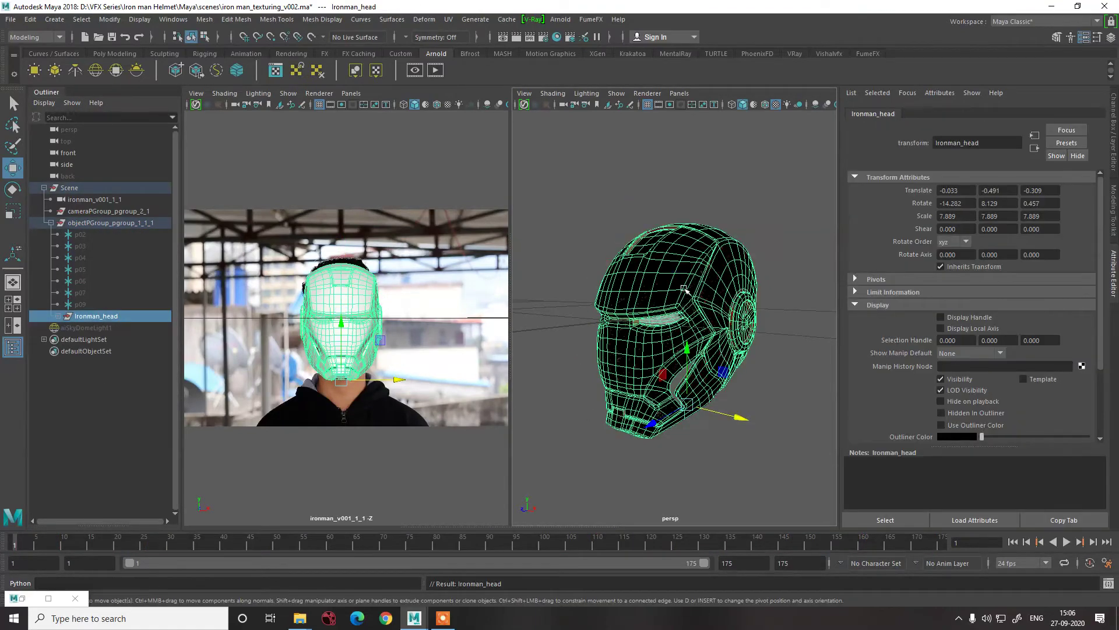
pyautogui.click(678, 172)
pyautogui.click(698, 255)
pyautogui.hotkey('ctrl', 's')
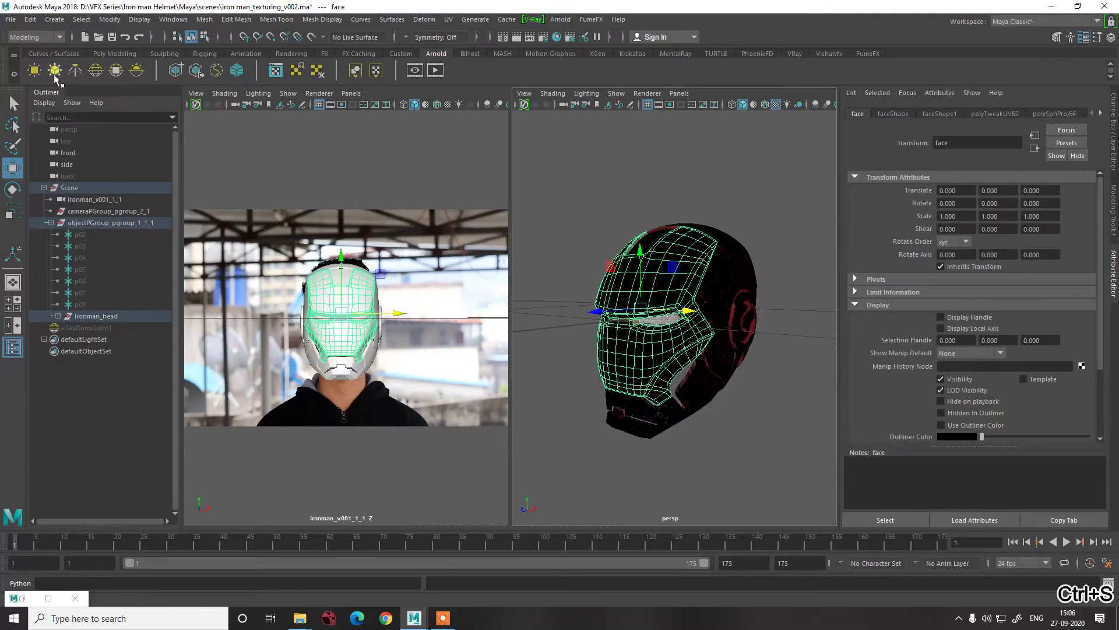
# - Save the scene under the new name iron man_v001.ma in the scenes folder
pyautogui.click(11, 19)
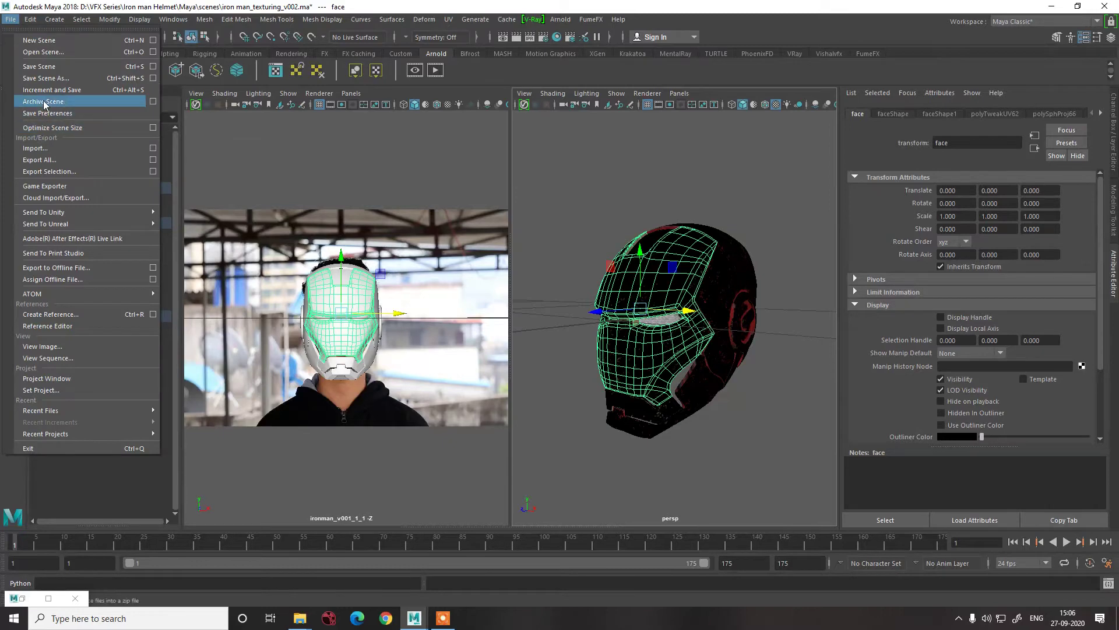
pyautogui.click(45, 78)
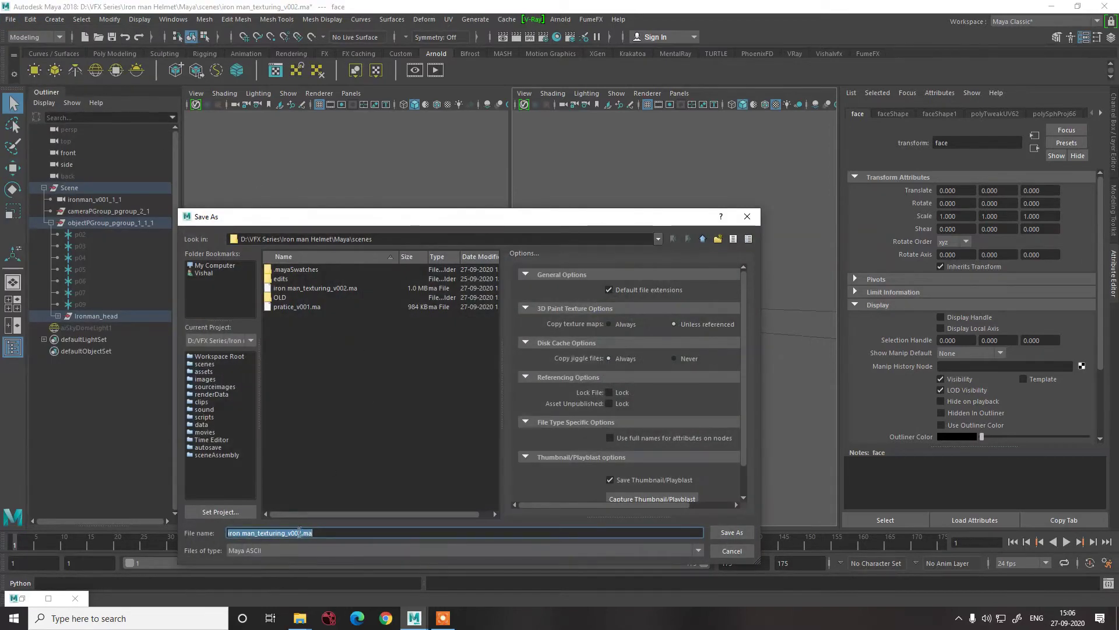
pyautogui.moveTo(299, 532); pyautogui.dragTo(260, 532)
pyautogui.press('BackSpace')
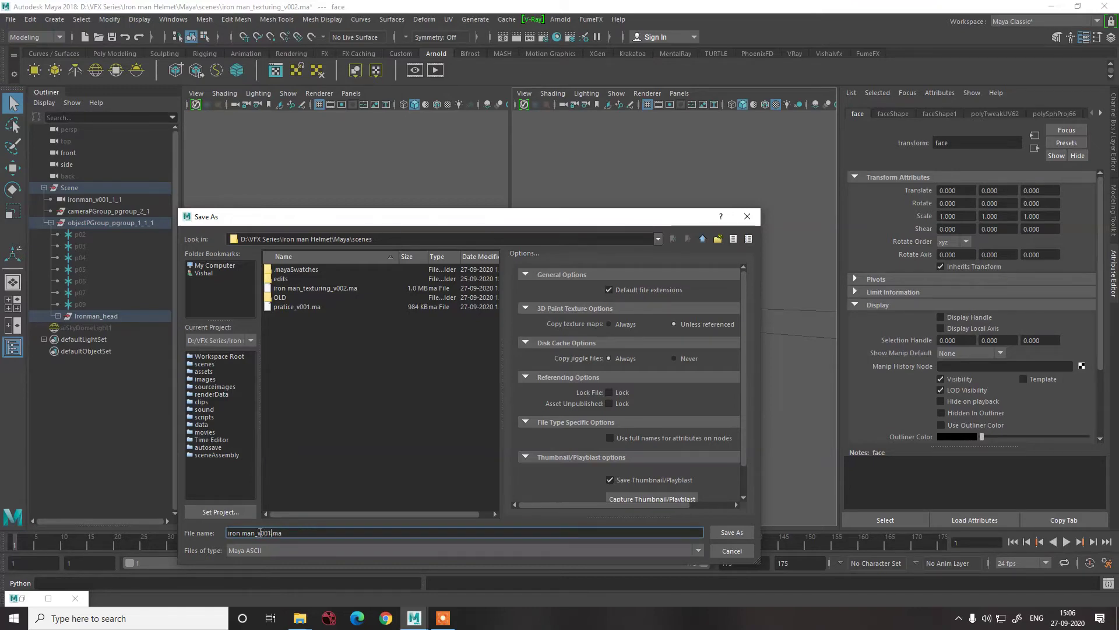
pyautogui.press('Return')
# - Select the whole Ironman_head group and open the Arnold RenderView briefly before minimising it
pyautogui.click(676, 415)
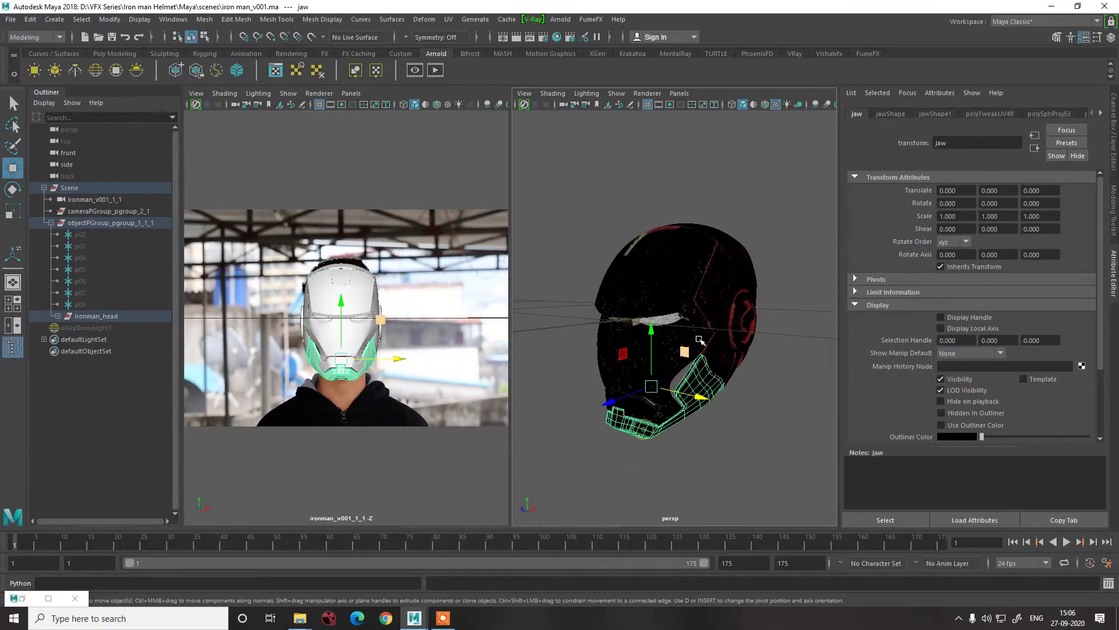
pyautogui.press('Up')
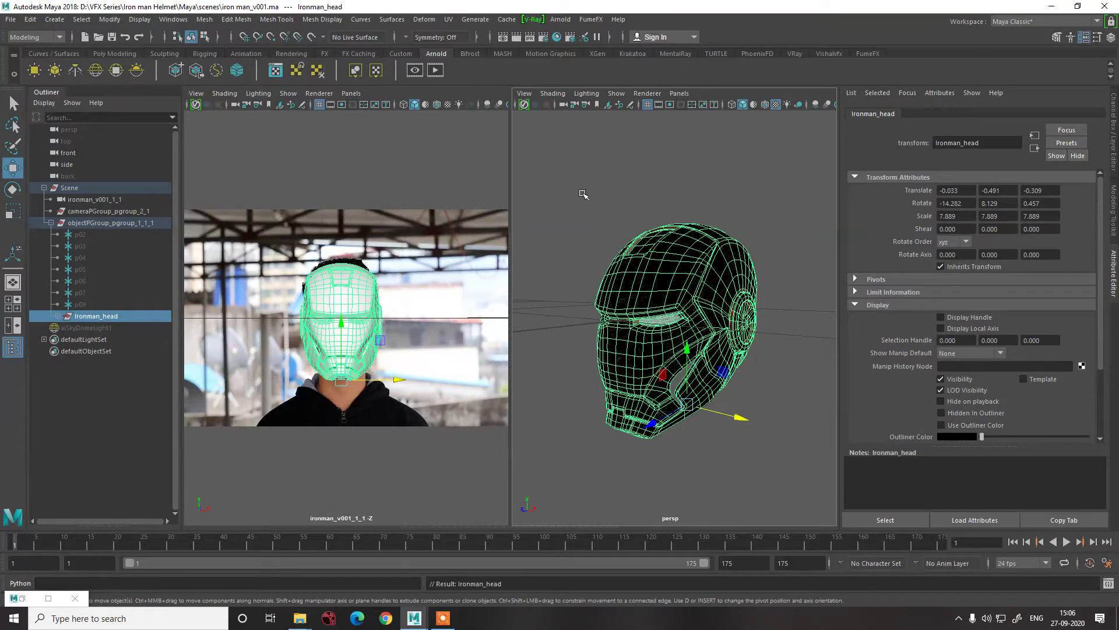
pyautogui.click(561, 19)
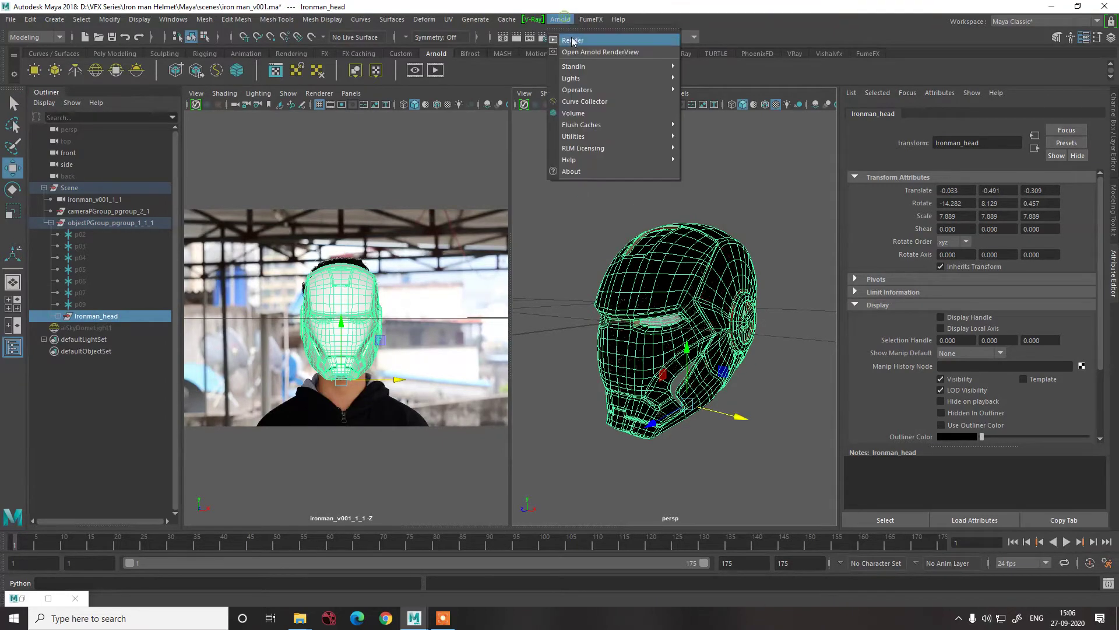
pyautogui.click(577, 54)
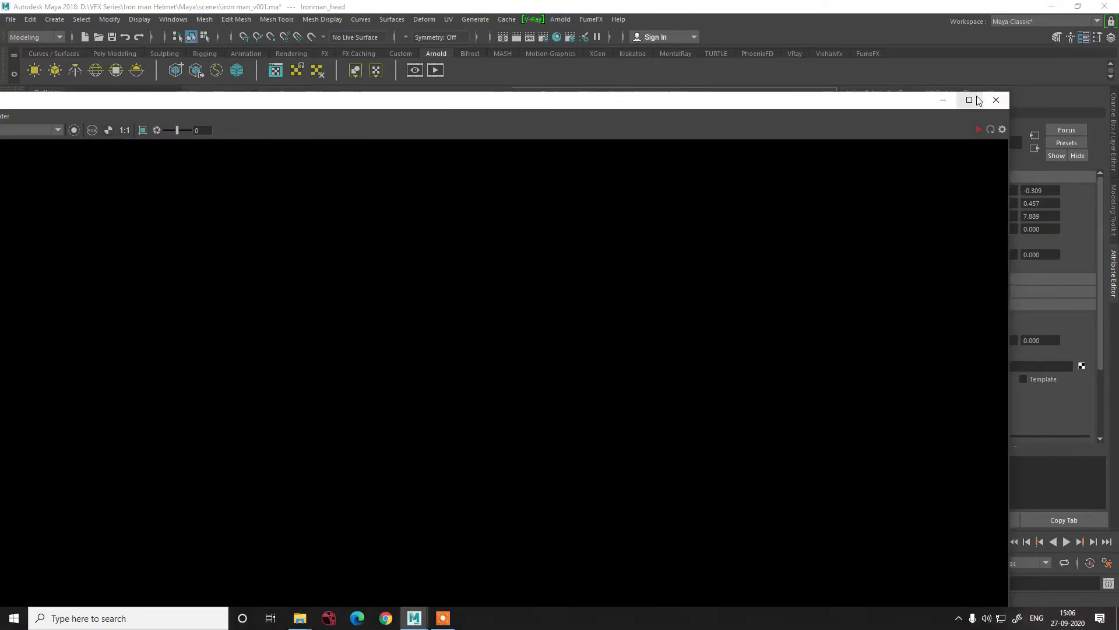
pyautogui.click(943, 100)
# - In the render settings, set the frame/animation extension to name.#.ext and the end frame to 175
pyautogui.click(543, 37)
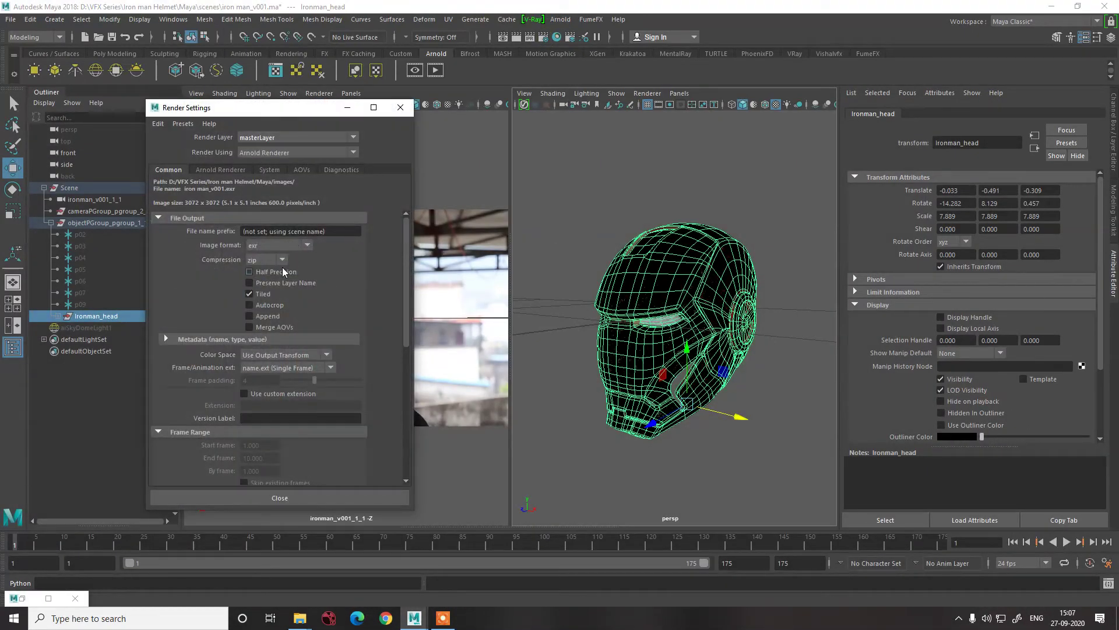
pyautogui.scroll(-2, 326, 272)
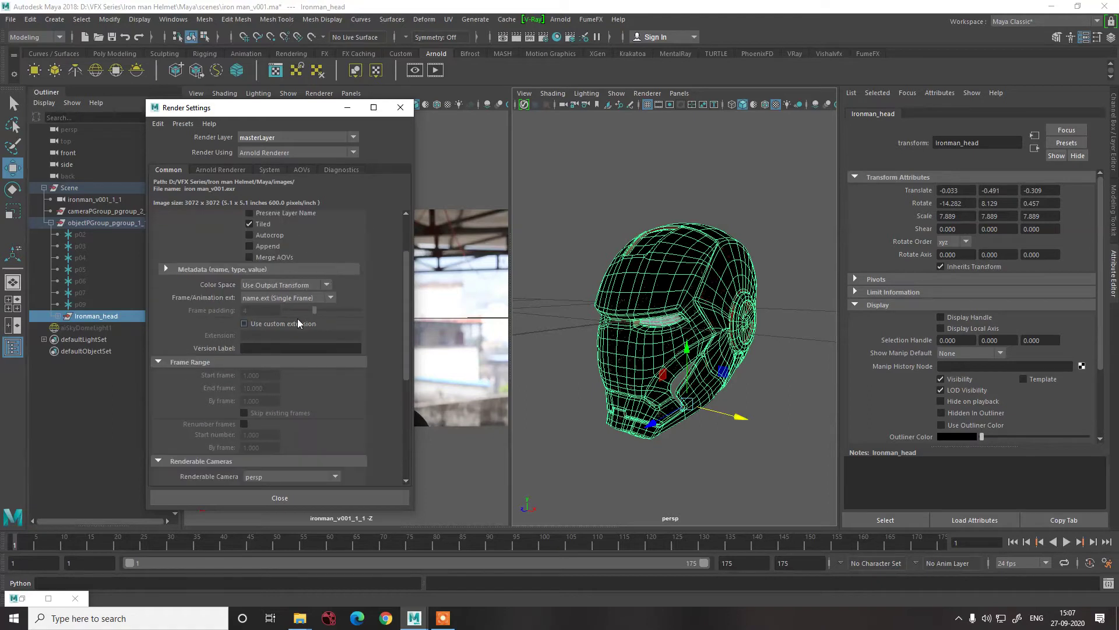
pyautogui.click(280, 298)
pyautogui.click(263, 335)
pyautogui.scroll(-1, 233, 379)
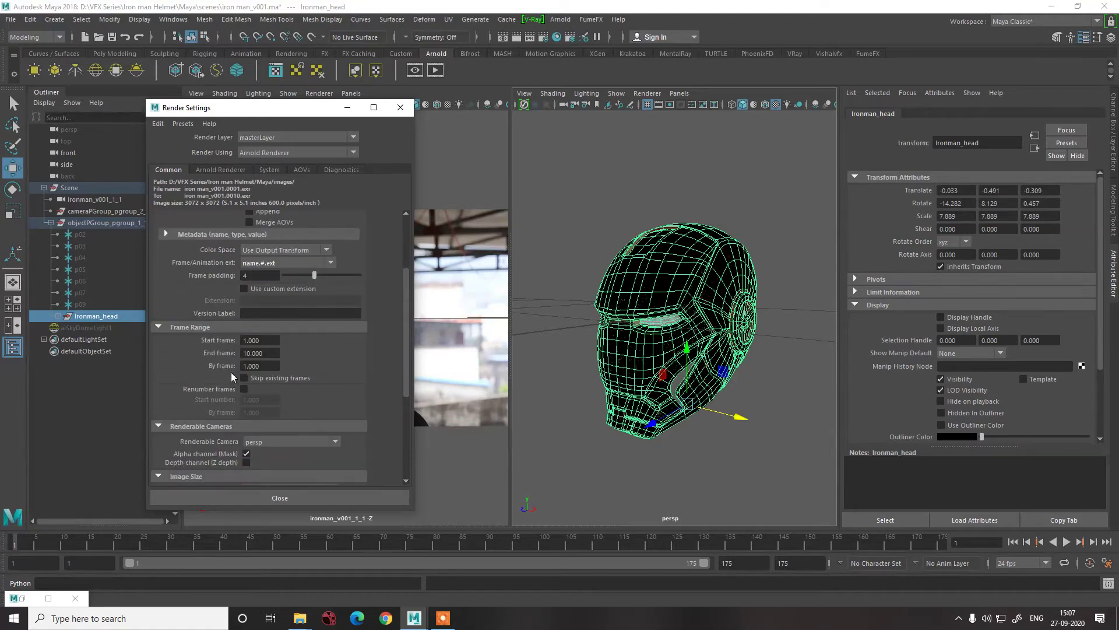
pyautogui.doubleClick(266, 354)
pyautogui.write('175')
pyautogui.press('Return')
# - Make ironman_v001_1_1 the renderable camera and set the image size preset to HD_720
pyautogui.scroll(-2, 191, 362)
pyautogui.click(287, 358)
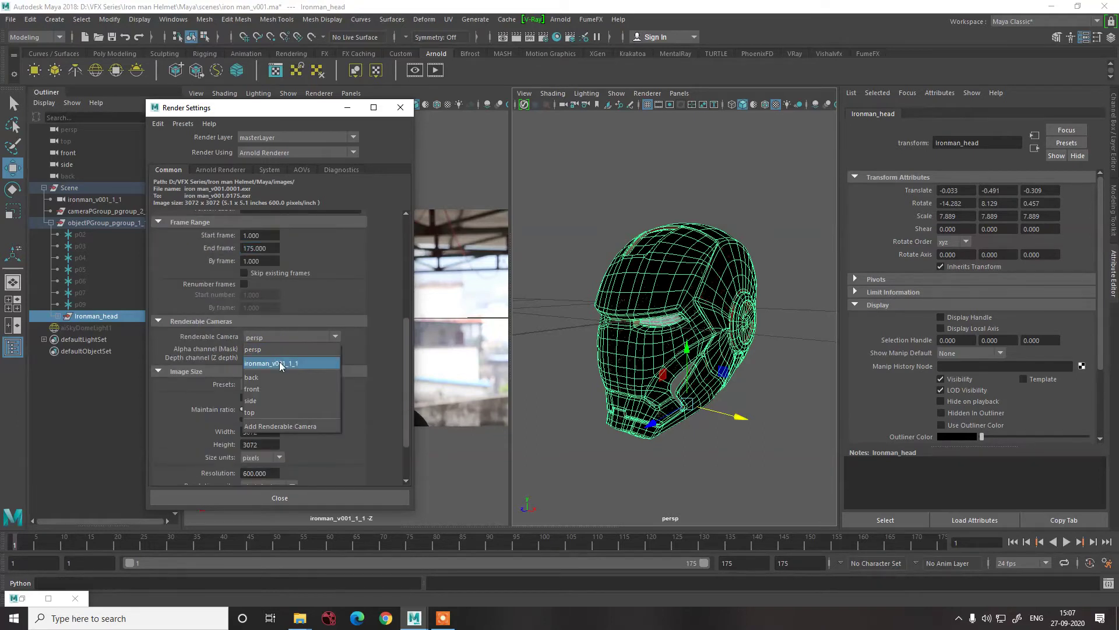
pyautogui.click(279, 362)
pyautogui.scroll(-2, 275, 387)
pyautogui.click(278, 351)
pyautogui.scroll(-2, 274, 423)
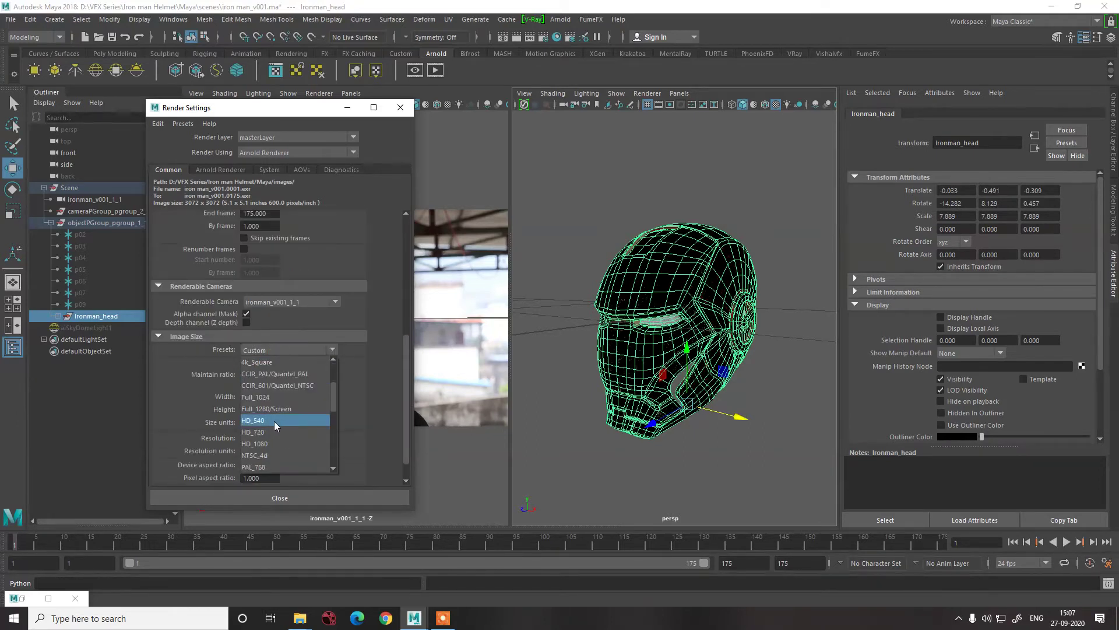
pyautogui.click(270, 432)
pyautogui.scroll(-1, 367, 415)
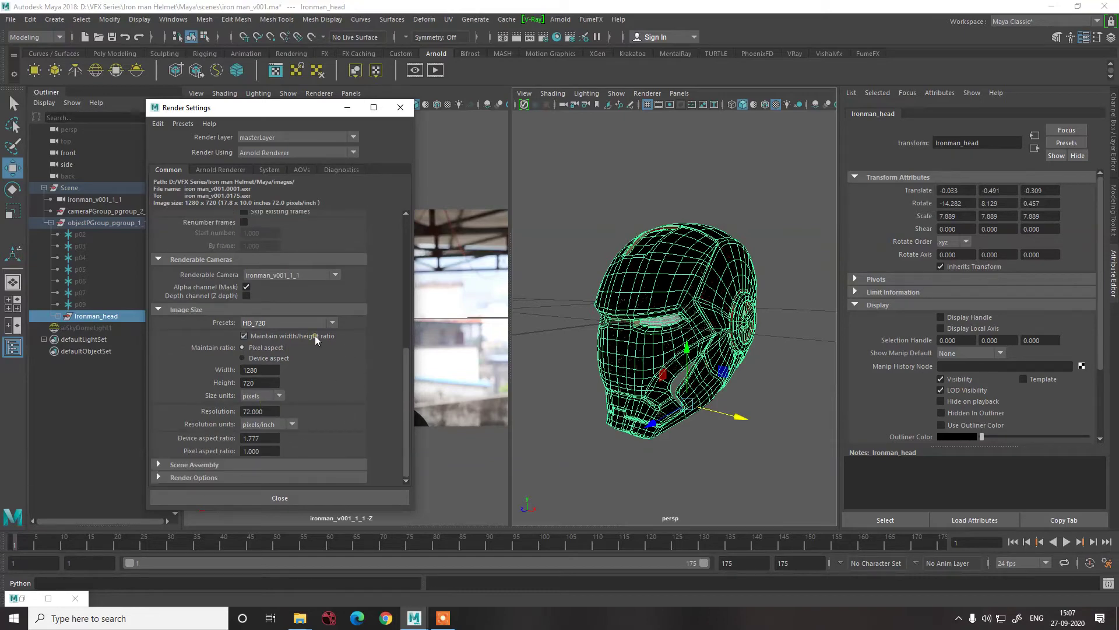
pyautogui.click(286, 335)
# - Review the System, AOVs and Arnold sampling render settings, and close the render settings
pyautogui.click(273, 169)
pyautogui.click(301, 170)
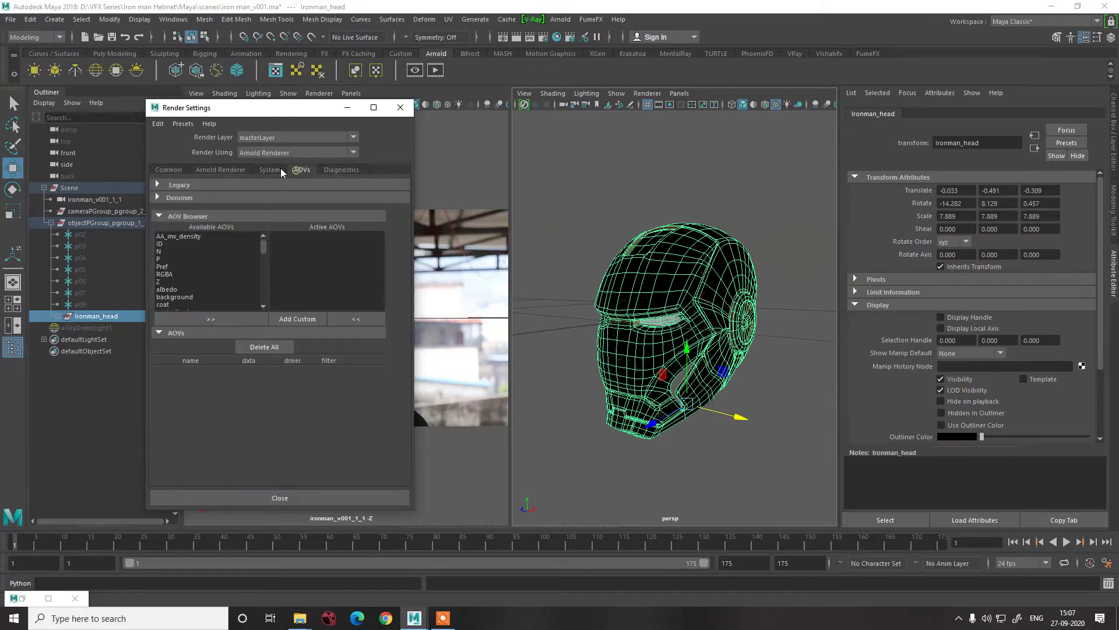
pyautogui.click(273, 170)
pyautogui.click(302, 170)
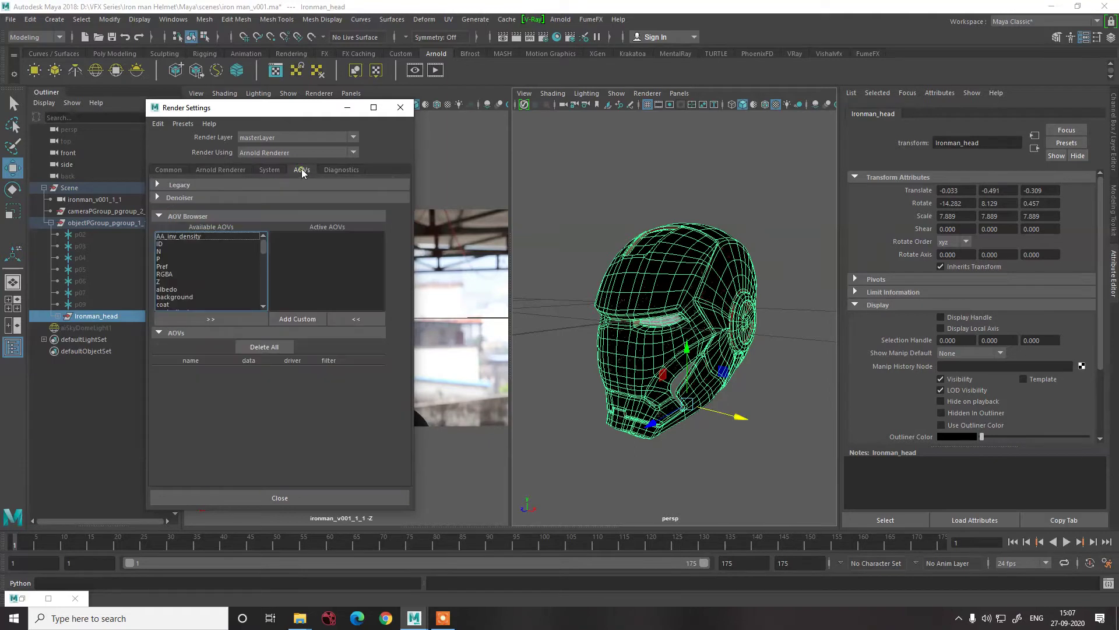
pyautogui.click(267, 170)
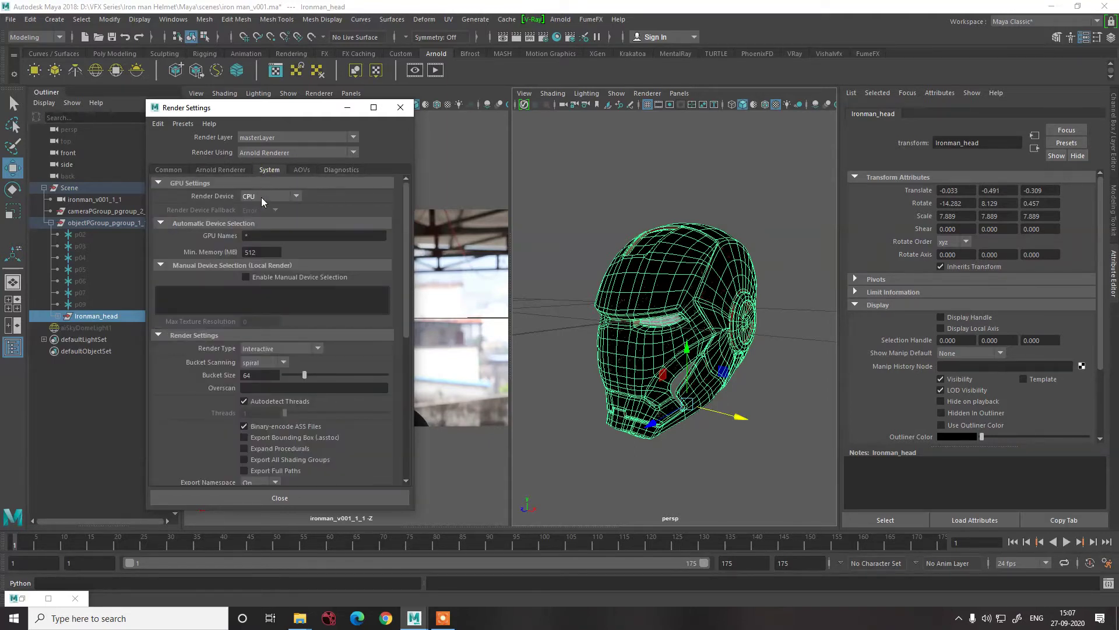
pyautogui.click(232, 170)
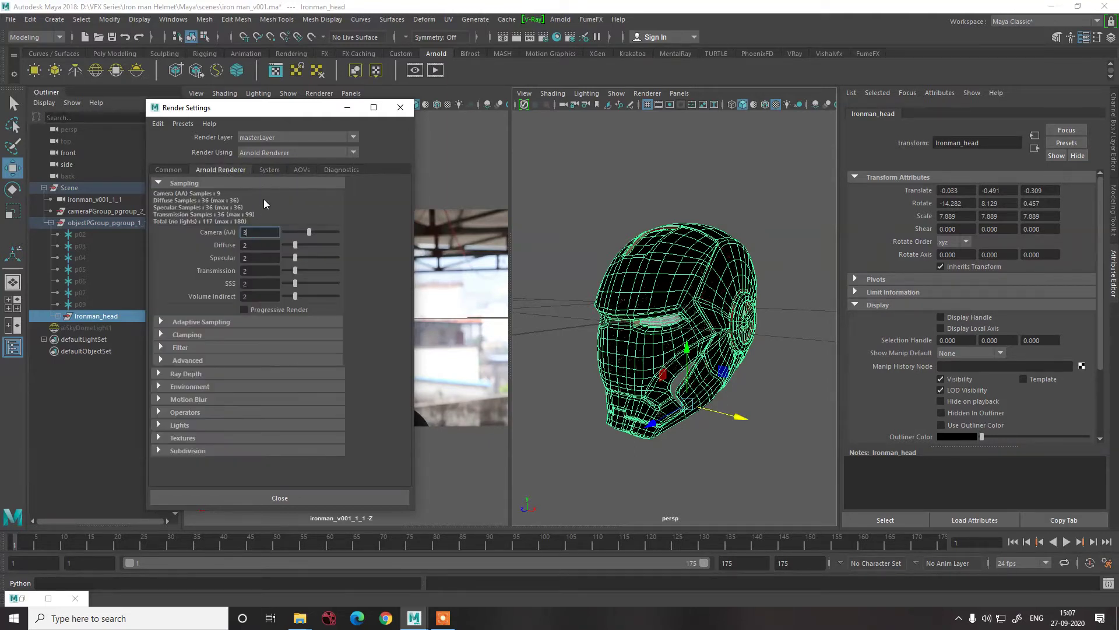
pyautogui.click(401, 107)
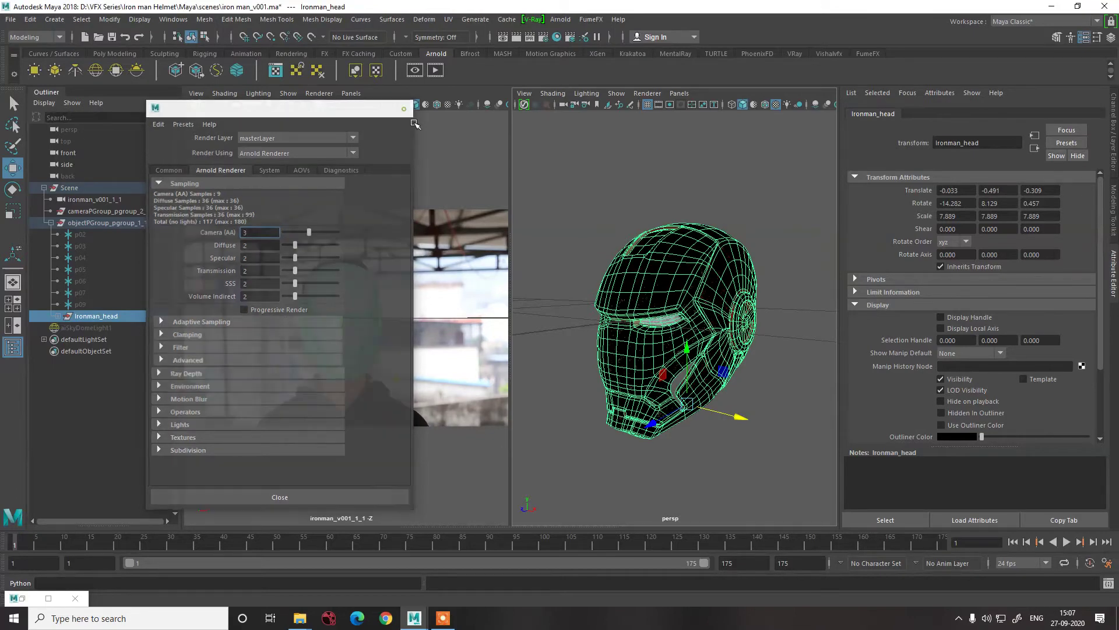
# - Render the helmet from the persp camera in the Arnold RenderView, examine its reflections up close, and minimise the render window
pyautogui.click(685, 284)
pyautogui.press('Up')
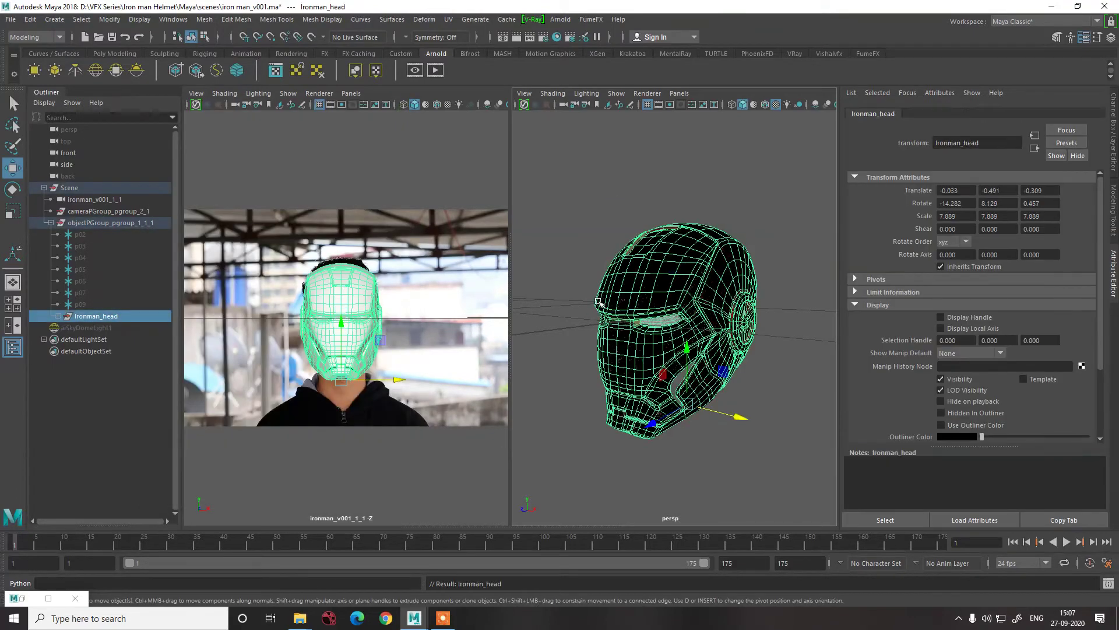
pyautogui.click(419, 327)
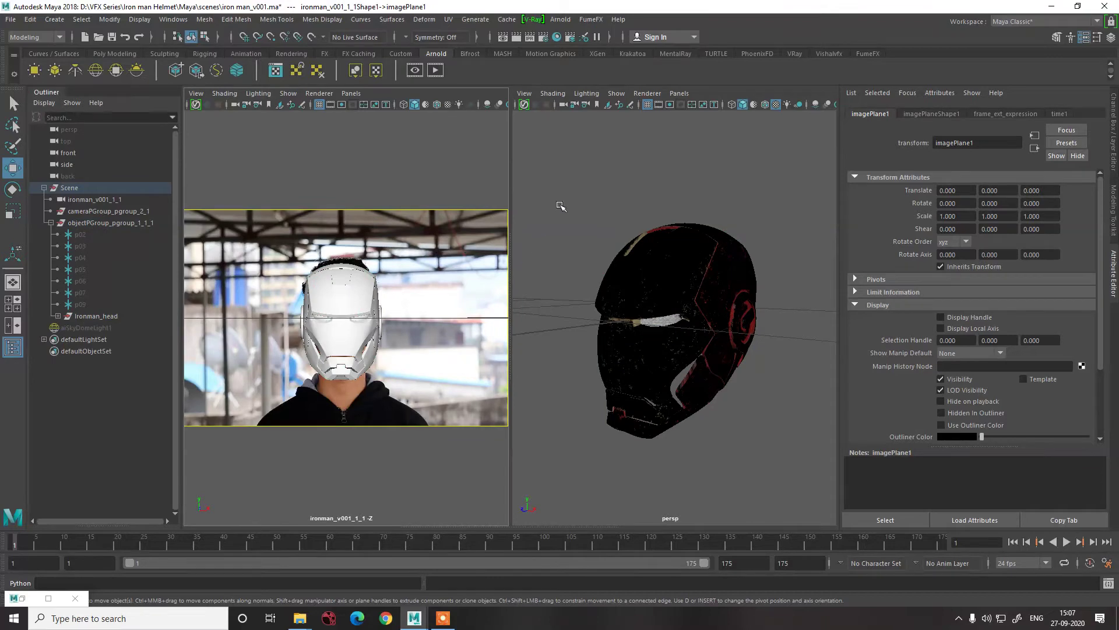
pyautogui.moveTo(561, 206); pyautogui.dragTo(627, 252)
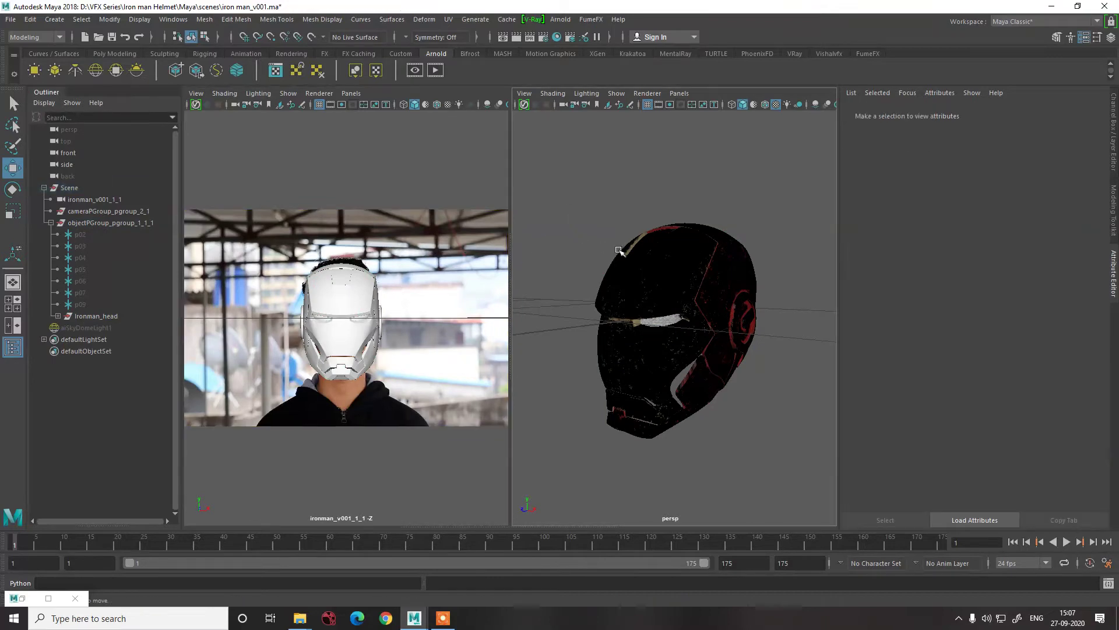
pyautogui.click(561, 19)
pyautogui.click(589, 52)
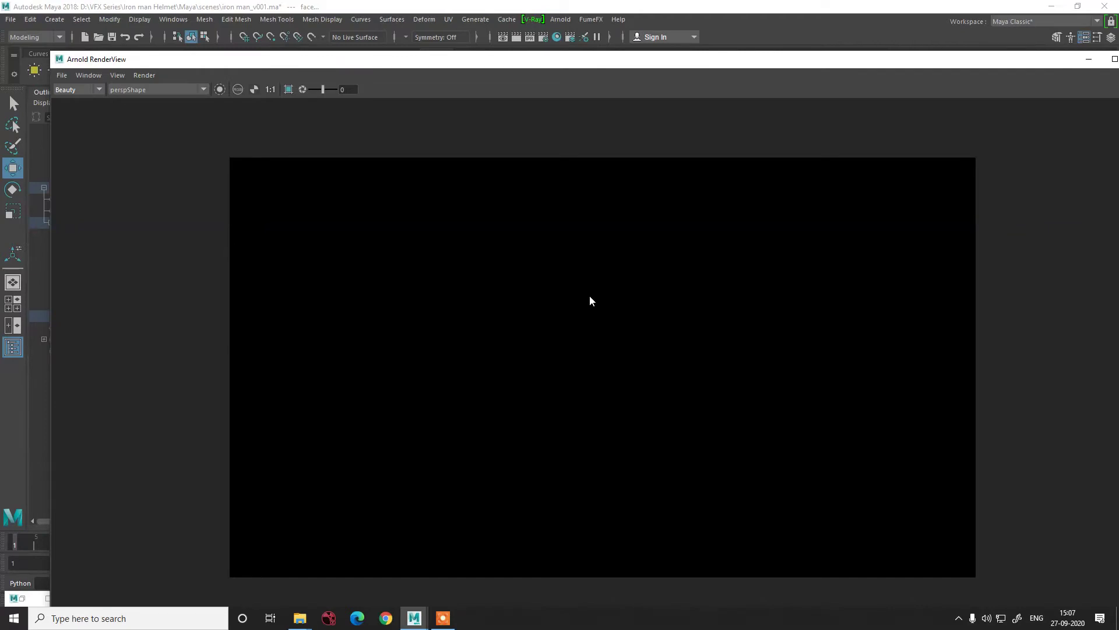
pyautogui.scroll(-10, 590, 296)
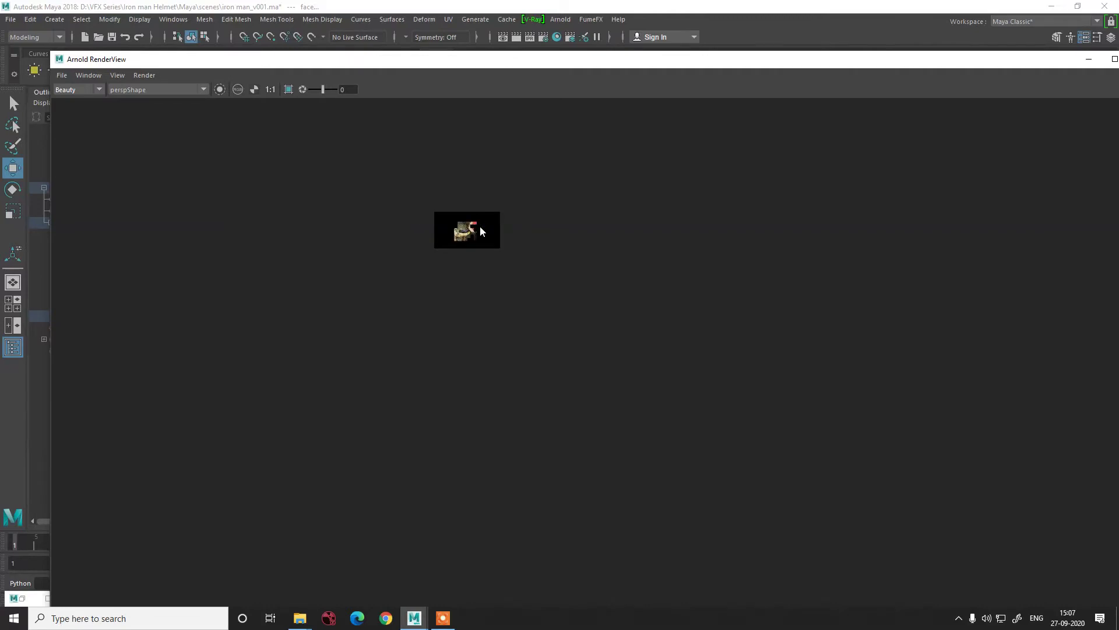
pyautogui.scroll(5, 480, 232)
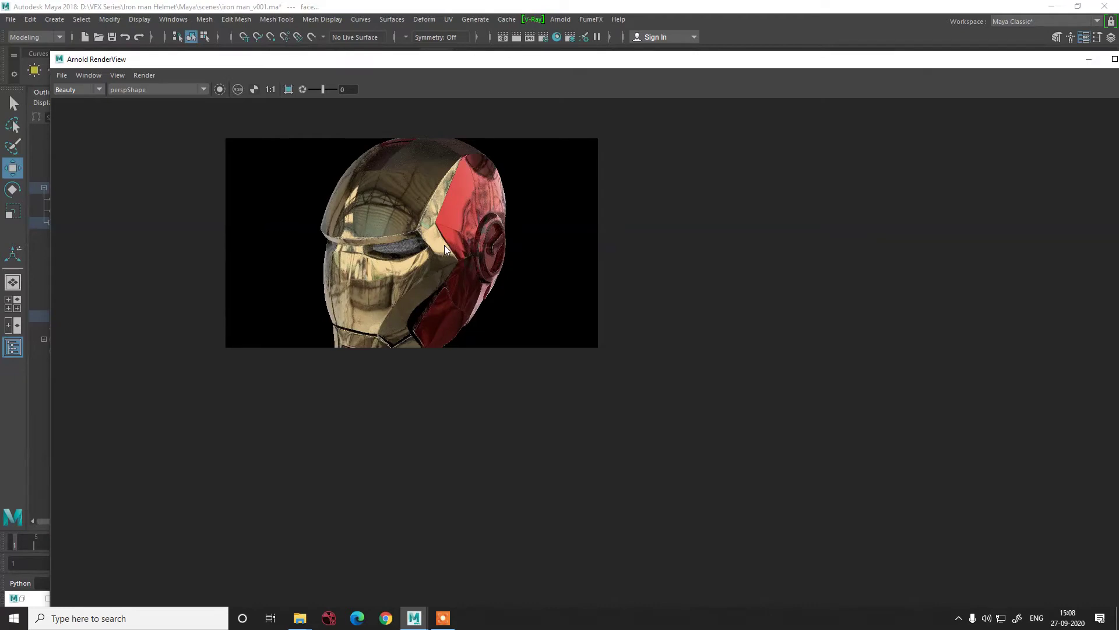
pyautogui.scroll(3, 441, 246)
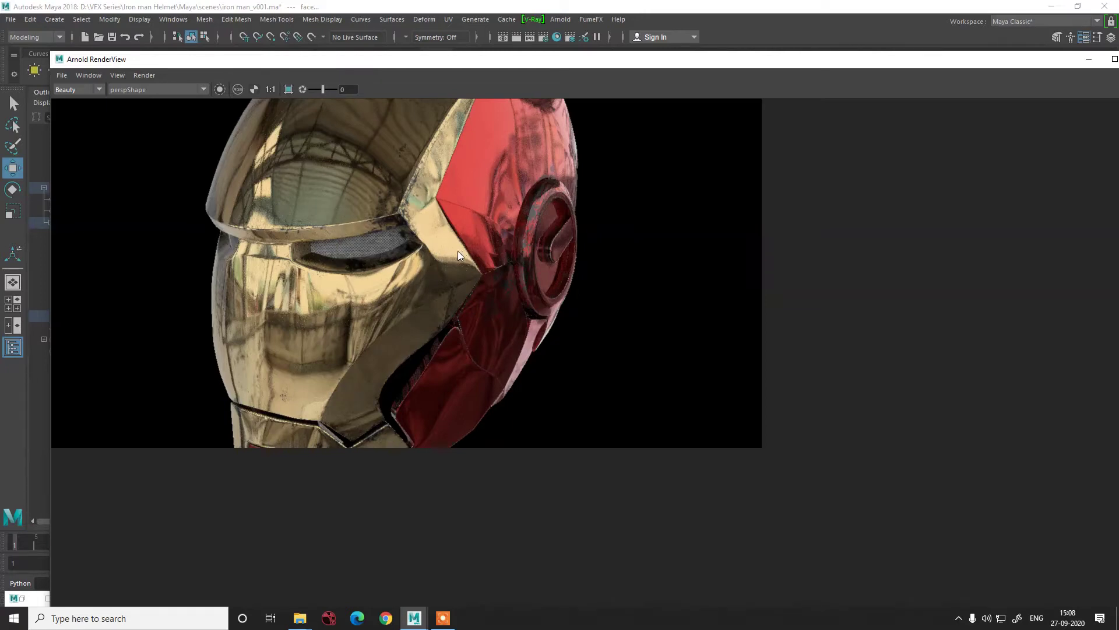
pyautogui.scroll(-4, 454, 254)
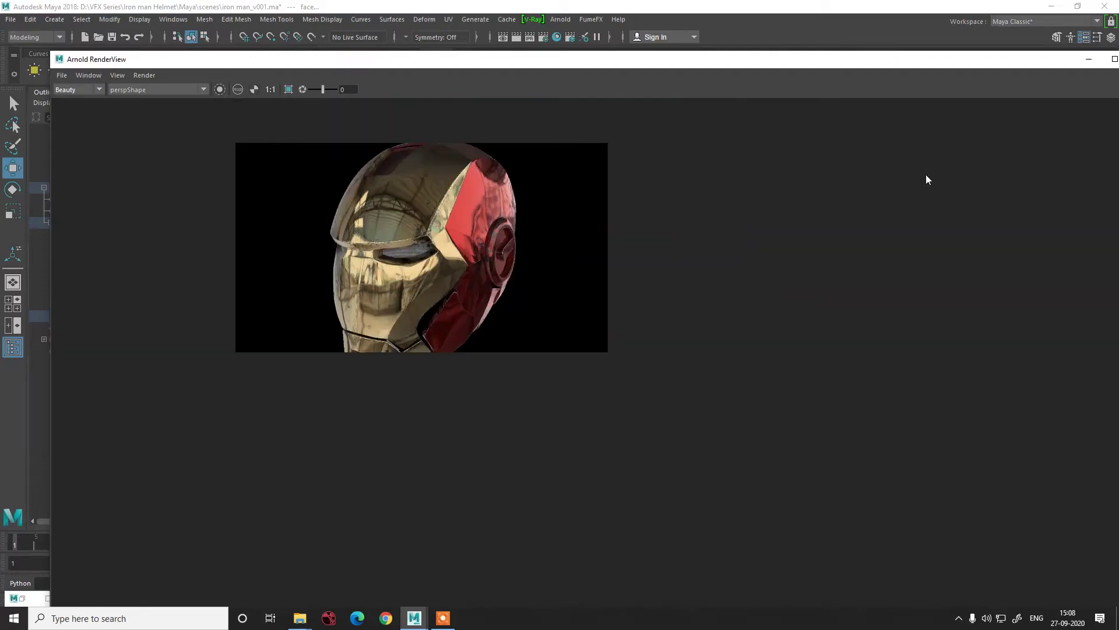
pyautogui.click(1085, 57)
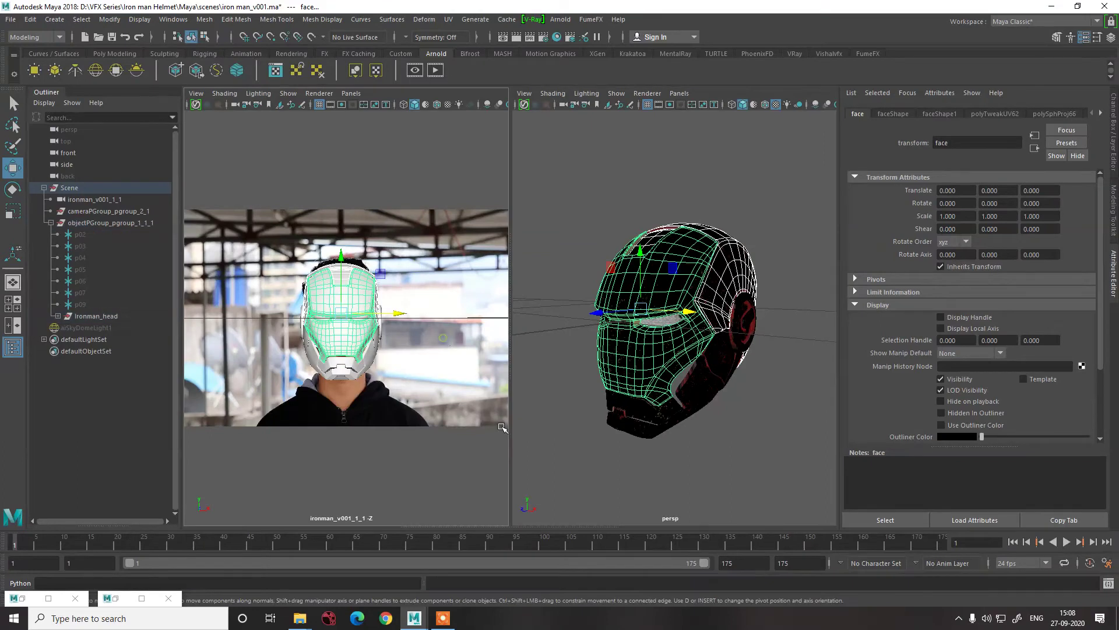
# - Try the resolution gate and gate mask overlays in the persp viewport
pyautogui.click(569, 373)
pyautogui.keyDown('alt'); pyautogui.moveTo(611, 387); pyautogui.dragTo(639, 391); pyautogui.keyUp('alt')
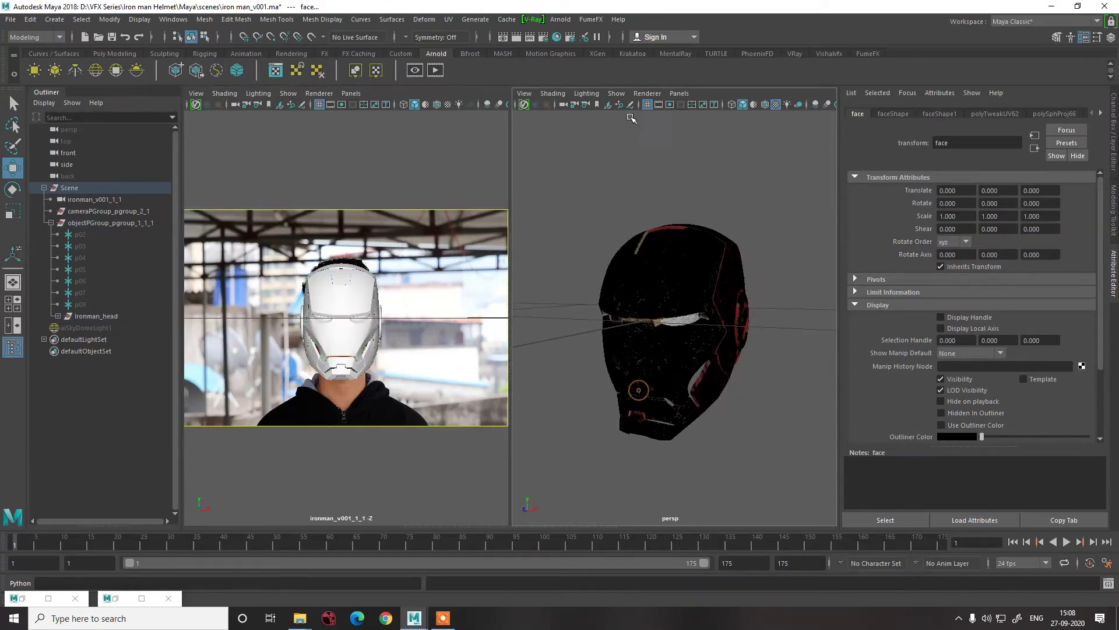
pyautogui.click(658, 105)
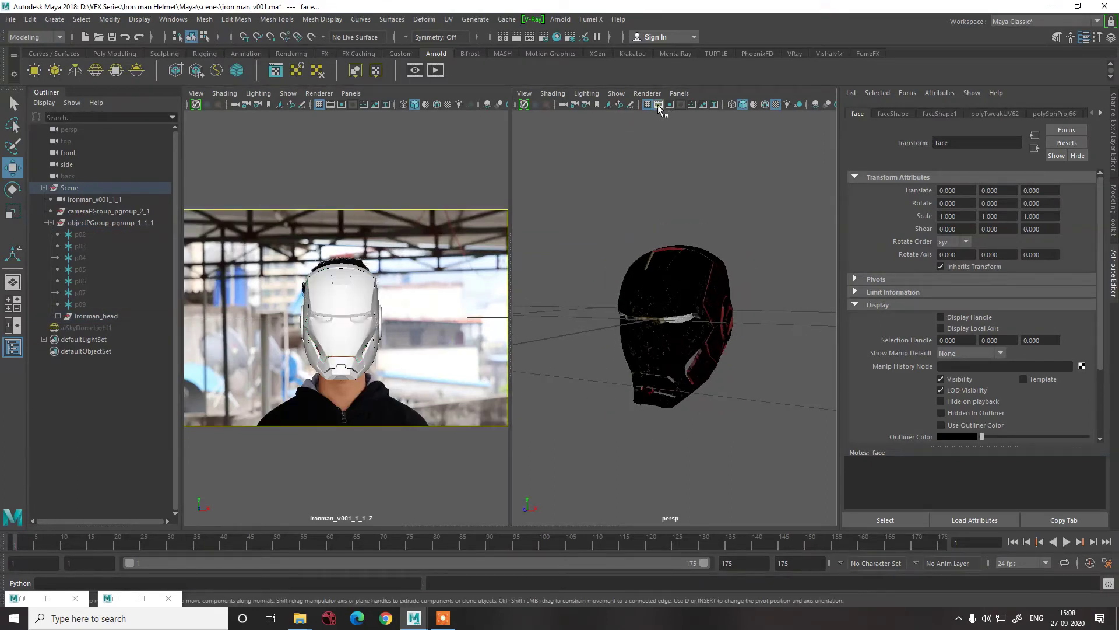
pyautogui.click(680, 103)
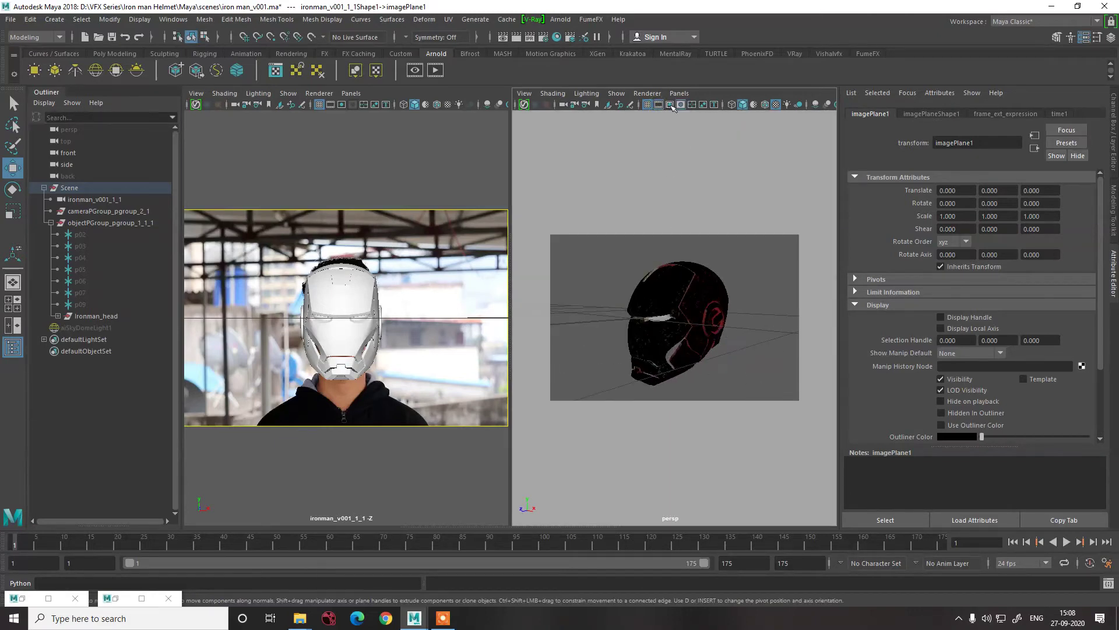
pyautogui.click(670, 105)
# - Switch the persp viewport's renderer to Arnold for a live close-up preview of the helmet
pyautogui.click(649, 93)
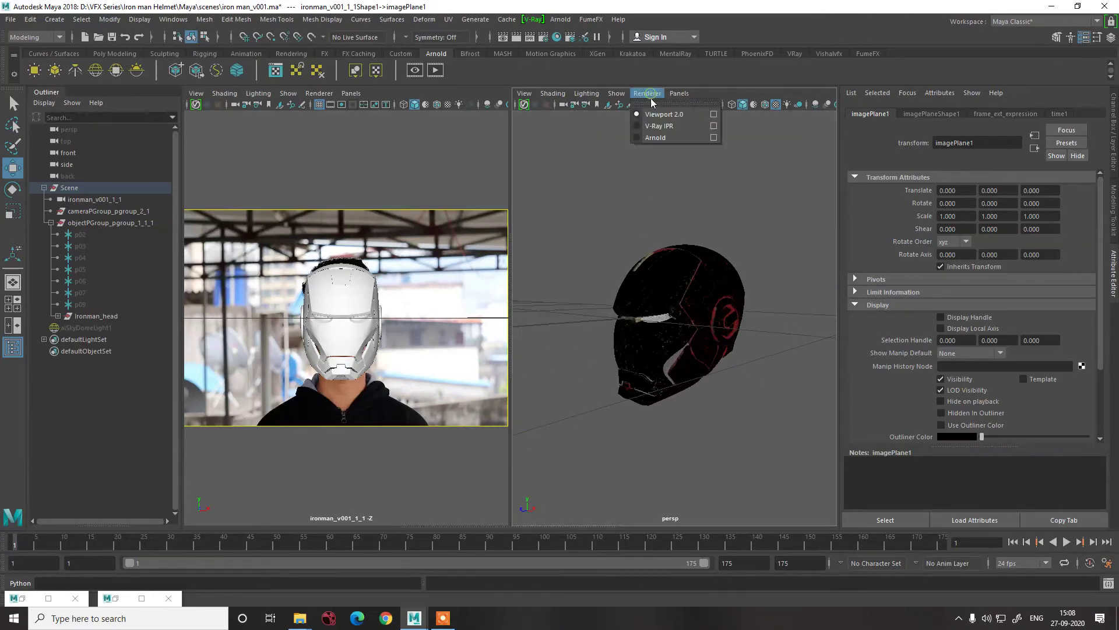
pyautogui.click(646, 137)
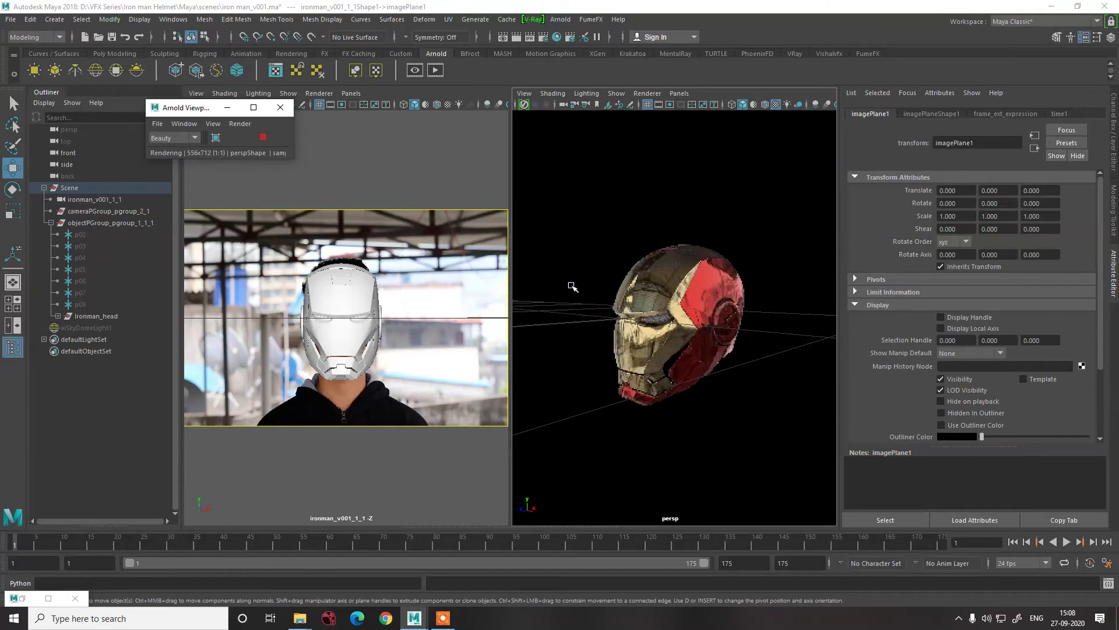
pyautogui.scroll(10, 635, 319)
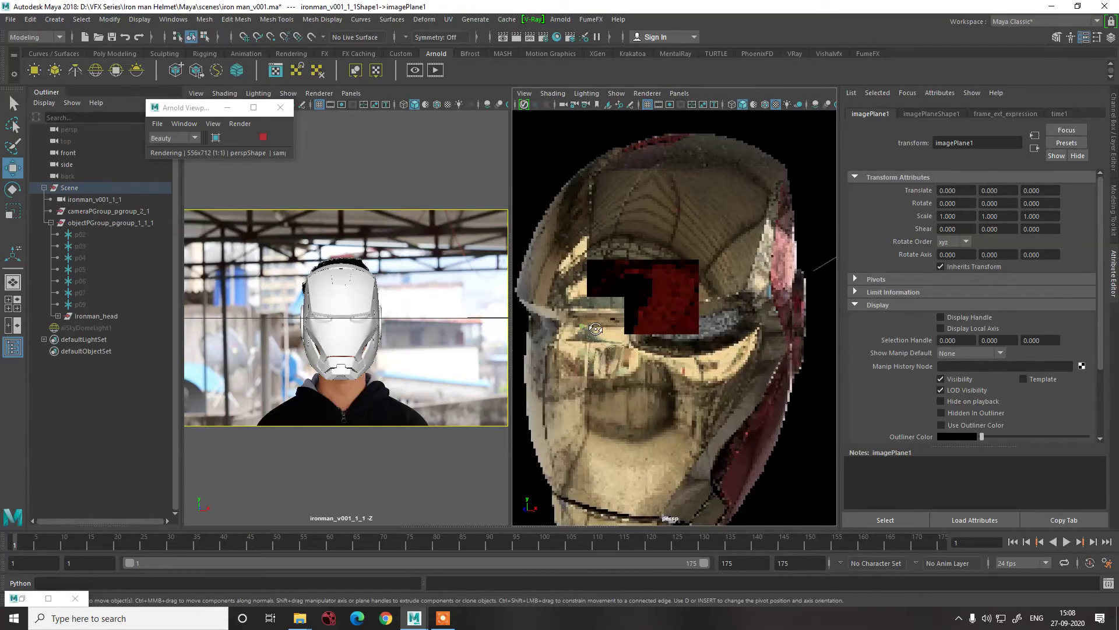
# - Select the helmet's face mesh and set the Diffuse Roughness of its Iron_helmet material to about 0.403
pyautogui.scroll(-10, 614, 328)
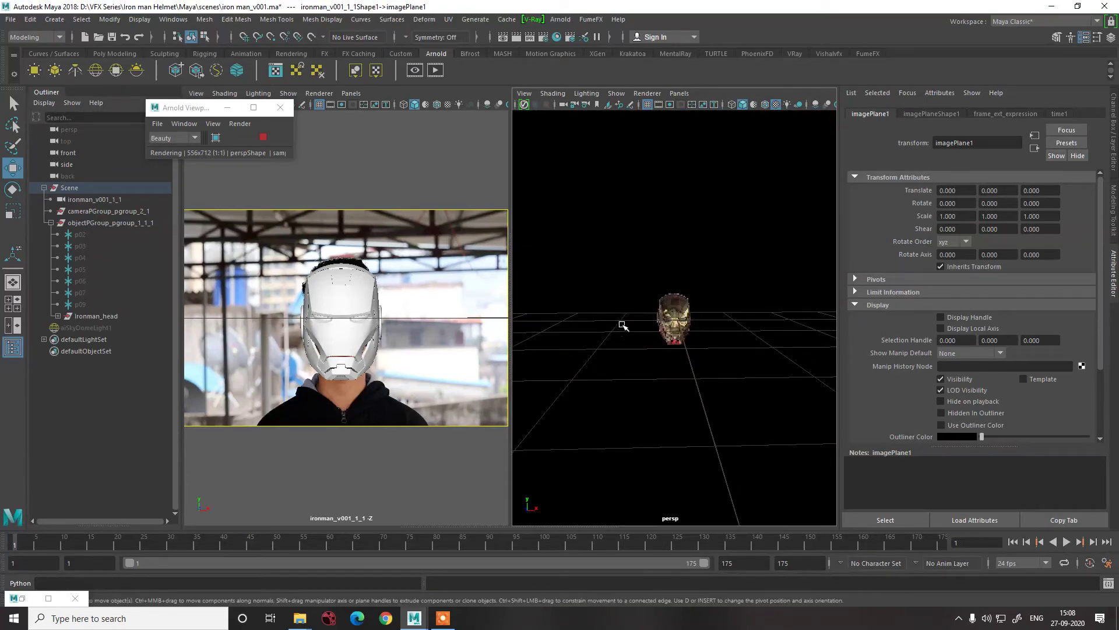
pyautogui.scroll(3, 617, 327)
pyautogui.scroll(3, 607, 325)
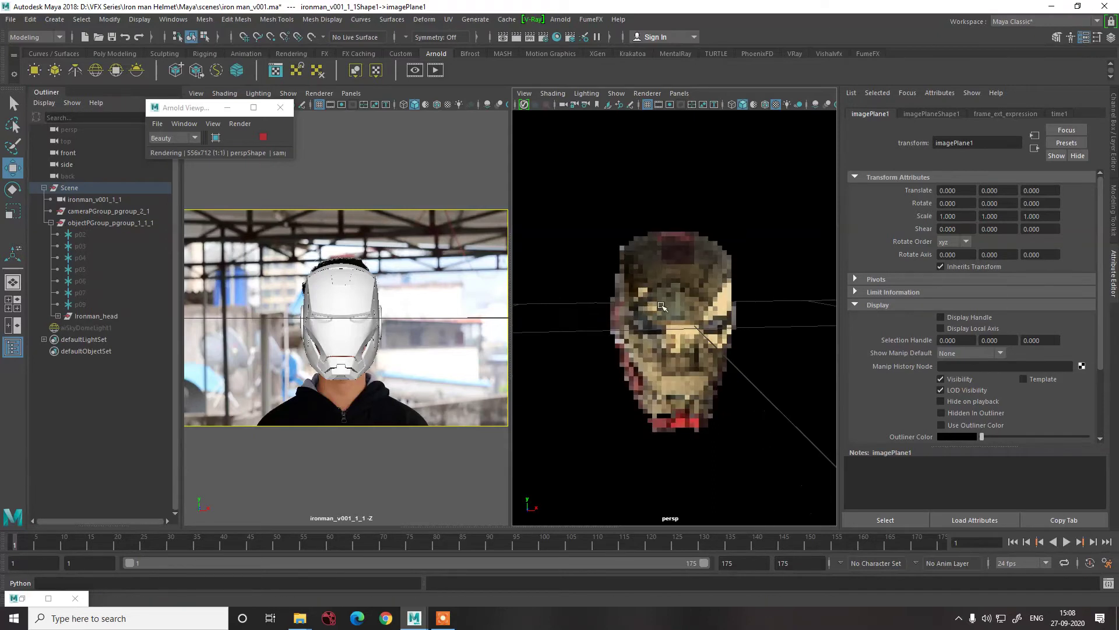
pyautogui.click(728, 388)
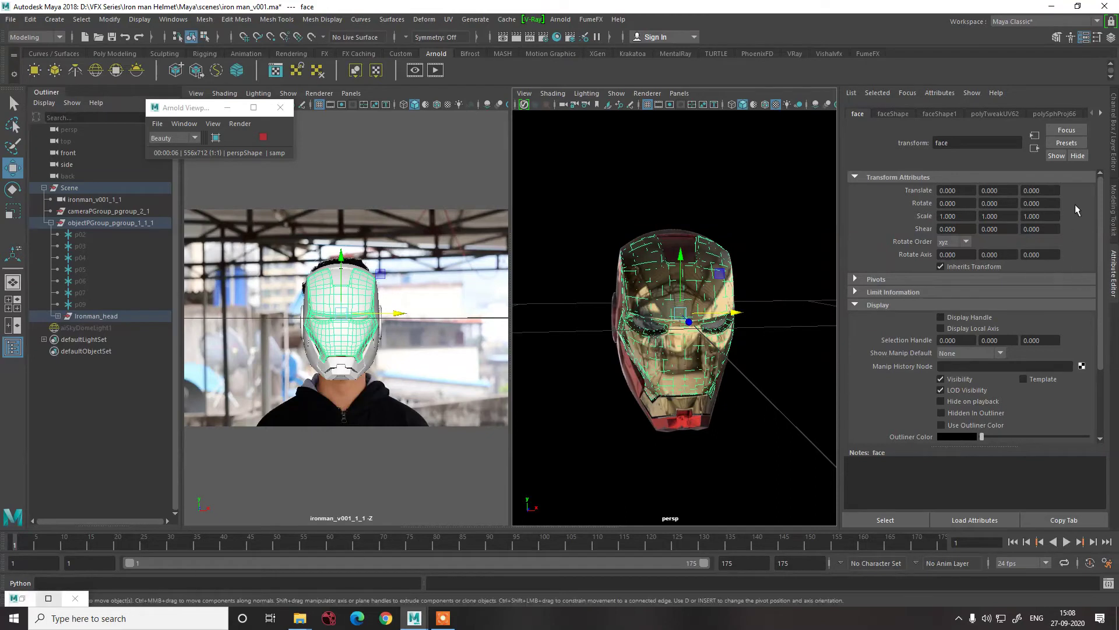
pyautogui.click(1101, 113)
pyautogui.click(1100, 113)
pyautogui.click(1101, 113)
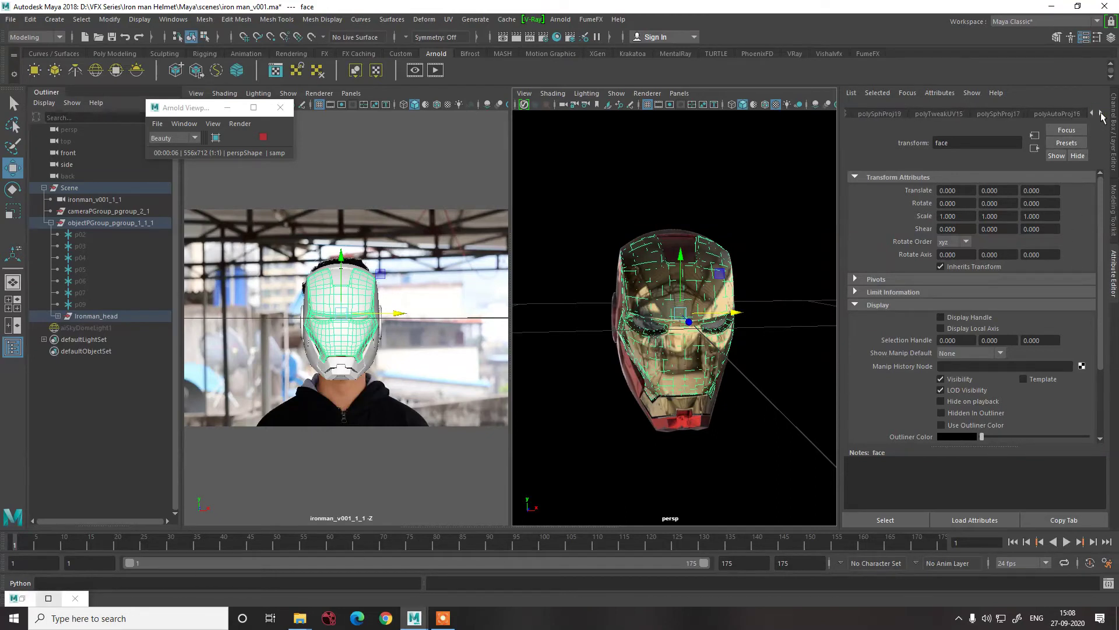
pyautogui.click(1101, 113)
pyautogui.click(1100, 113)
pyautogui.click(1100, 113)
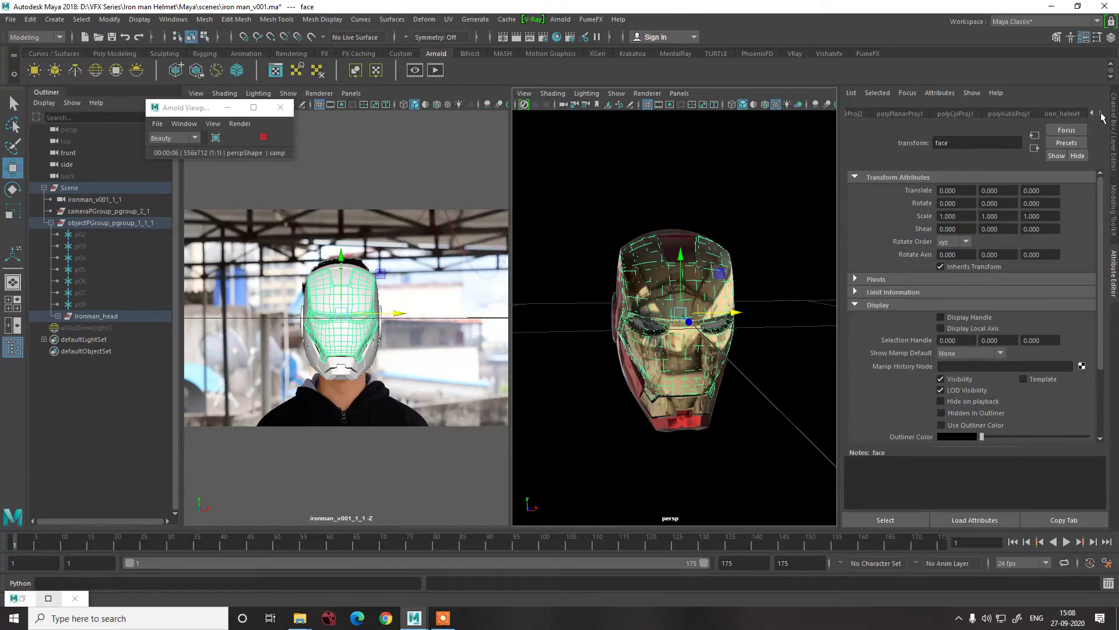
pyautogui.click(1067, 114)
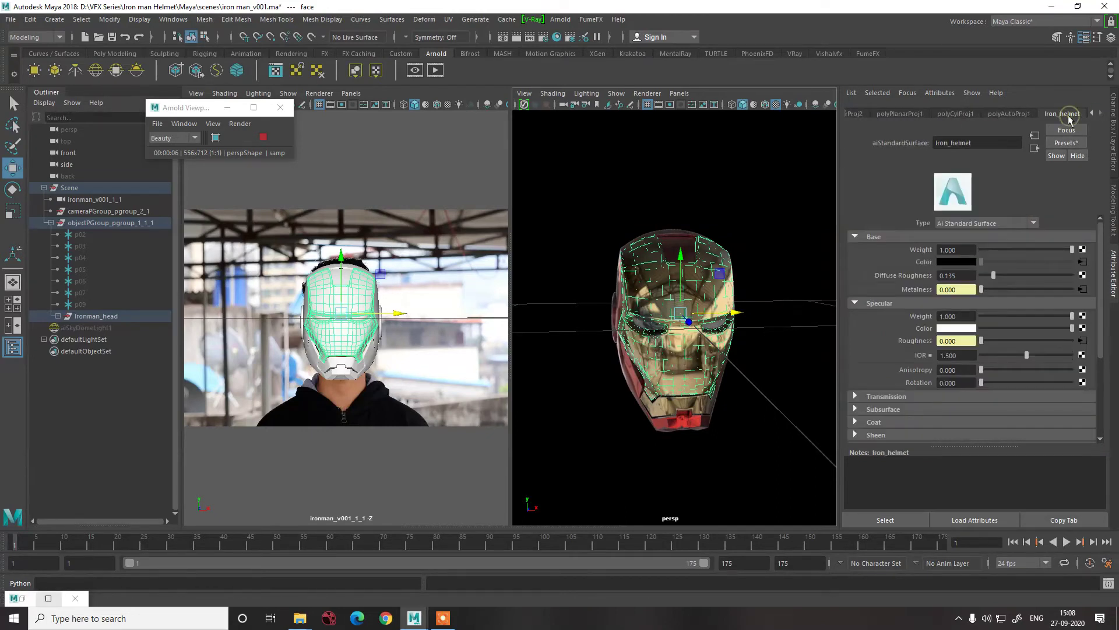
pyautogui.click(1017, 275)
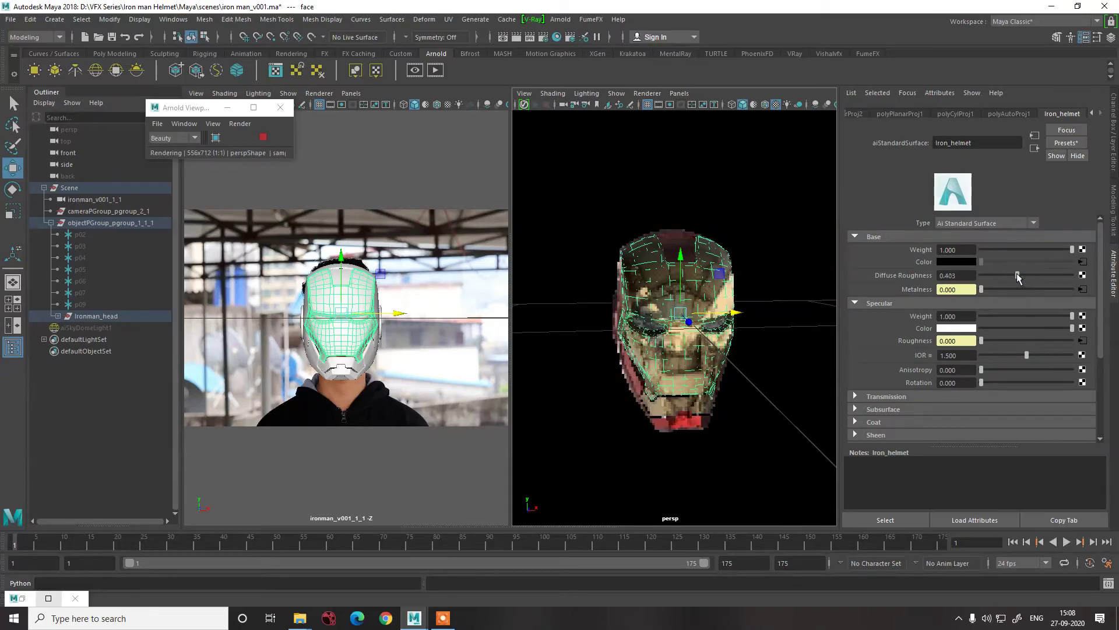
# - Try a specular weight of about 0.539 with darker grey specular colors on the Iron_helmet material, and undo the trial changes
pyautogui.click(1030, 316)
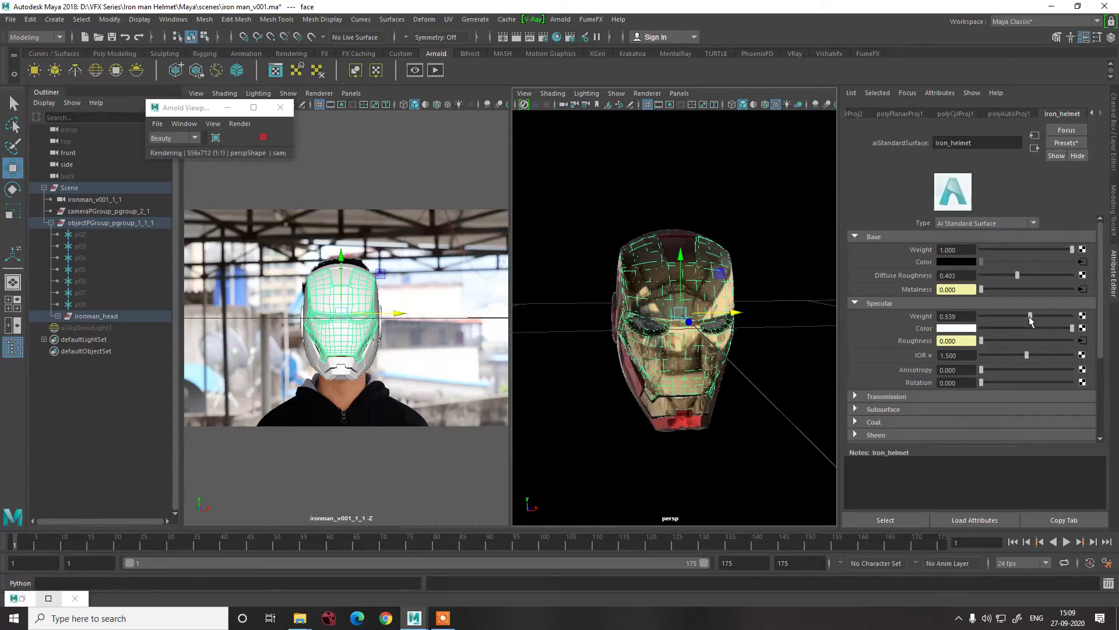
pyautogui.click(1026, 328)
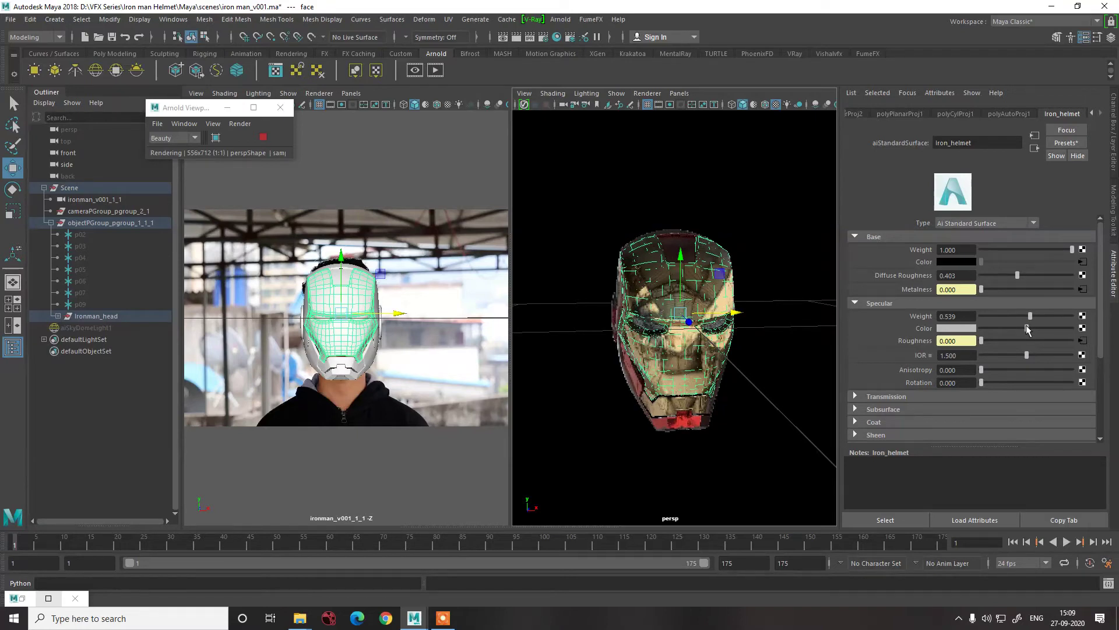
pyautogui.click(1002, 328)
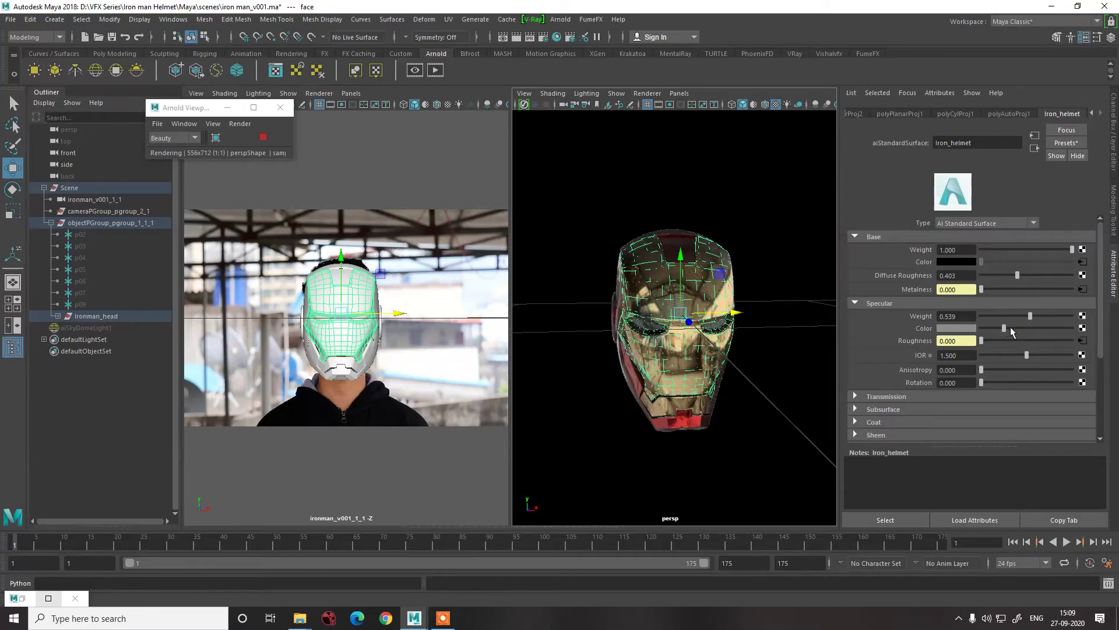
pyautogui.click(997, 316)
pyautogui.hotkey('ctrl', 'z')
pyautogui.hotkey('ctrl', 'z')
pyautogui.hotkey('ctrl', 'z')
pyautogui.hotkey('ctrl', 'z')
# - Try a specular weight of about 0.519 with a grey specular color, and return them to 1.000 and white
pyautogui.click(1028, 315)
pyautogui.click(1019, 329)
pyautogui.scroll(-3, 993, 279)
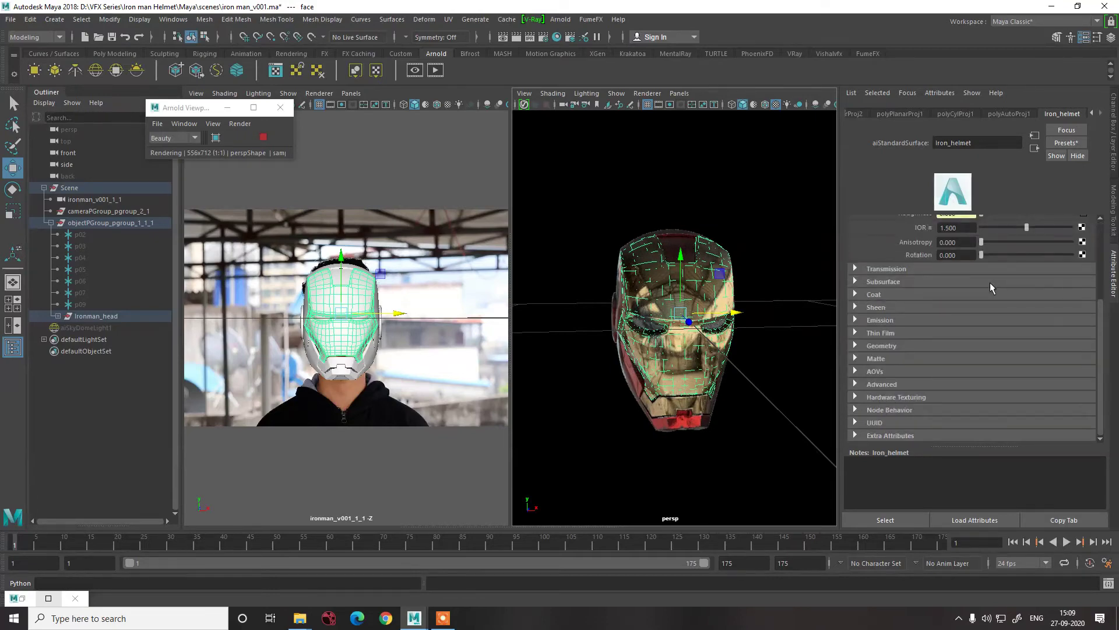
pyautogui.scroll(3, 990, 282)
pyautogui.moveTo(1030, 250); pyautogui.dragTo(1079, 254)
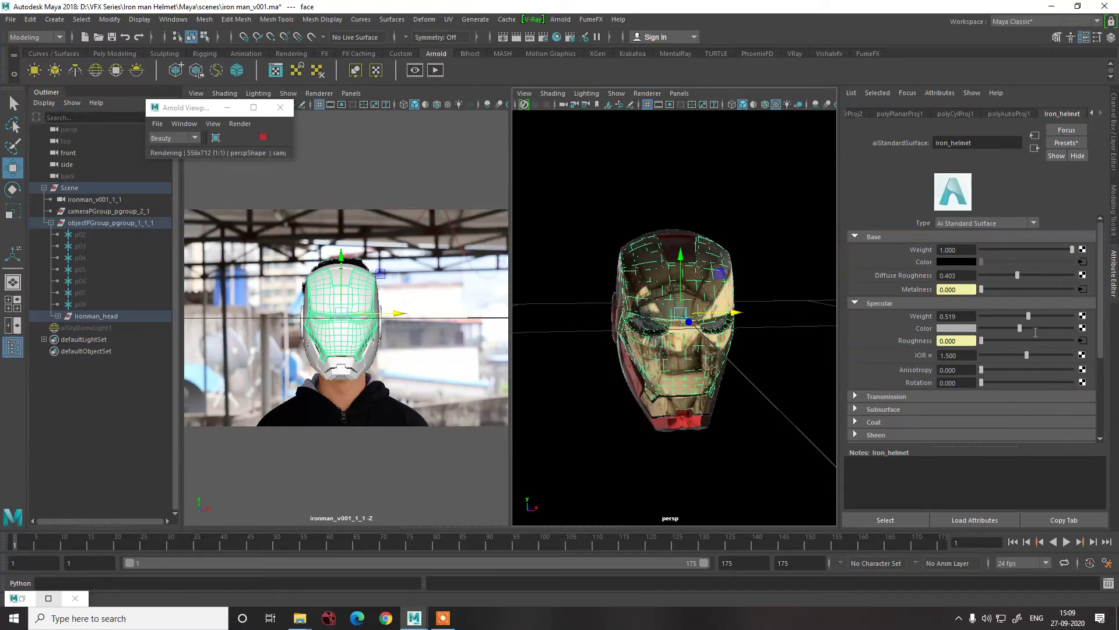
pyautogui.moveTo(1020, 328); pyautogui.dragTo(1062, 316)
pyautogui.click(1073, 316)
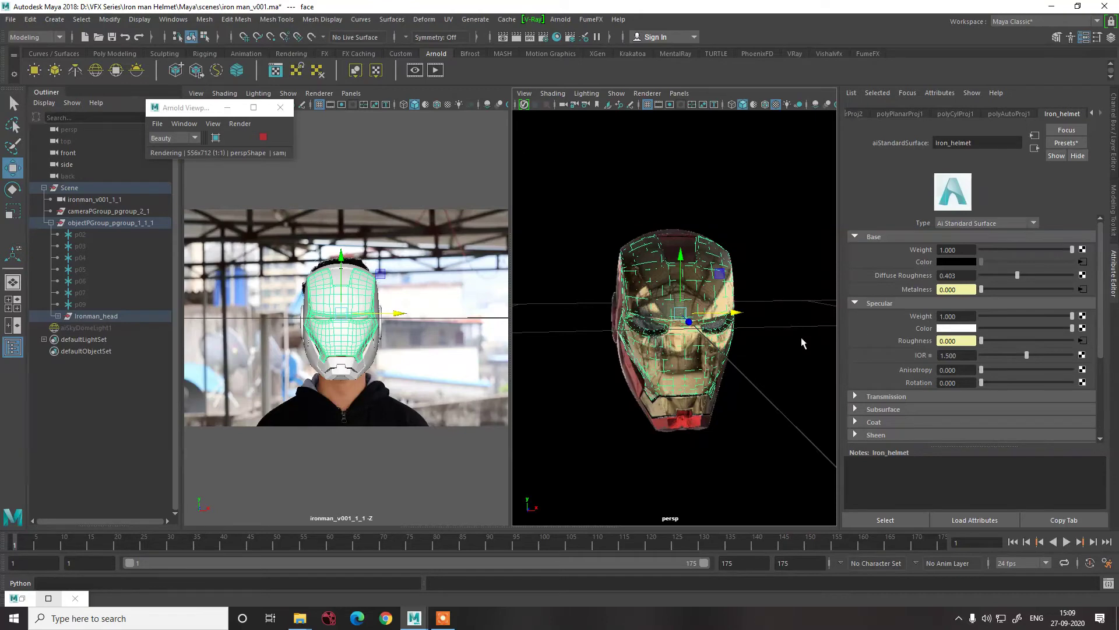
# - Deselect the face mesh and examine the helmet's reflections from both sides in the live persp preview
pyautogui.keyDown('alt'); pyautogui.moveTo(737, 376); pyautogui.dragTo(753, 368); pyautogui.keyUp('alt')
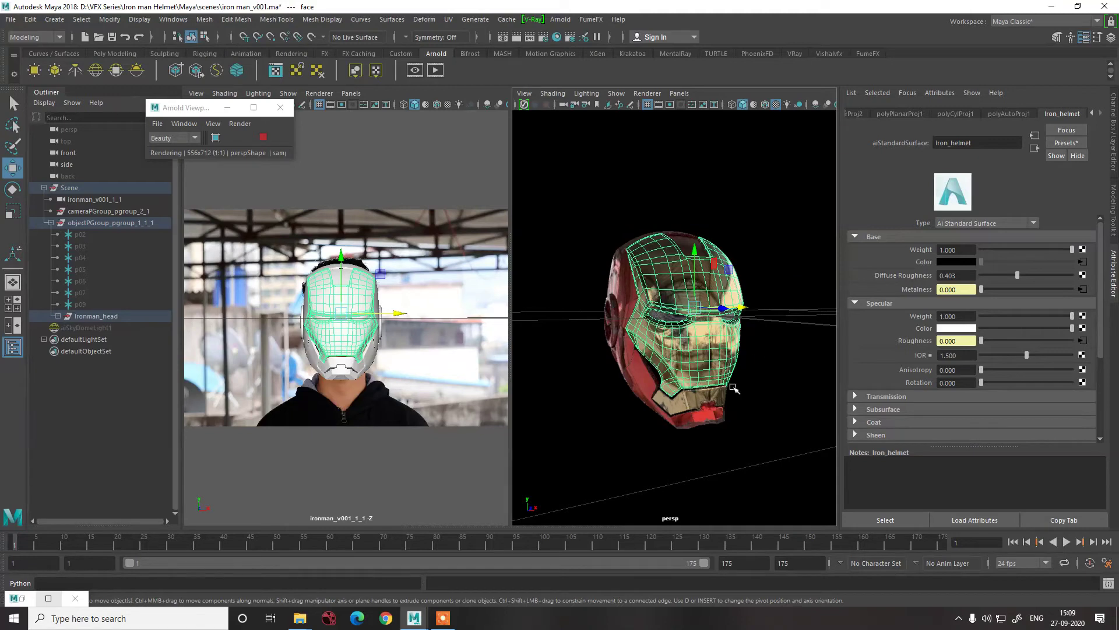
pyautogui.click(755, 370)
pyautogui.click(735, 379)
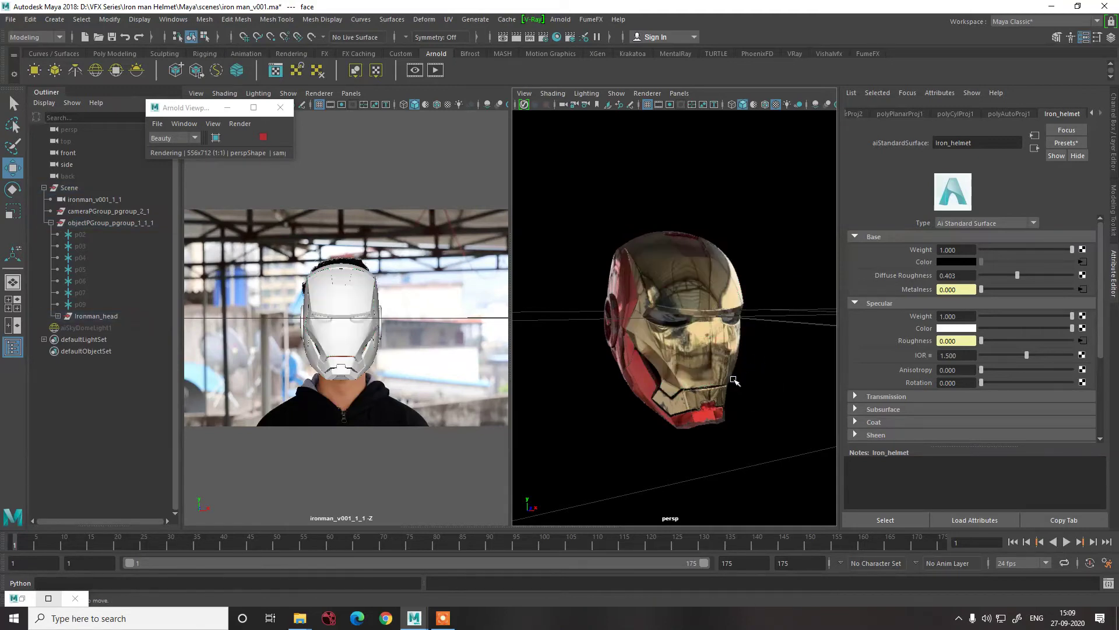
pyautogui.click(706, 293)
pyautogui.keyDown('alt'); pyautogui.moveTo(753, 362); pyautogui.dragTo(618, 367); pyautogui.keyUp('alt')
pyautogui.click(466, 348)
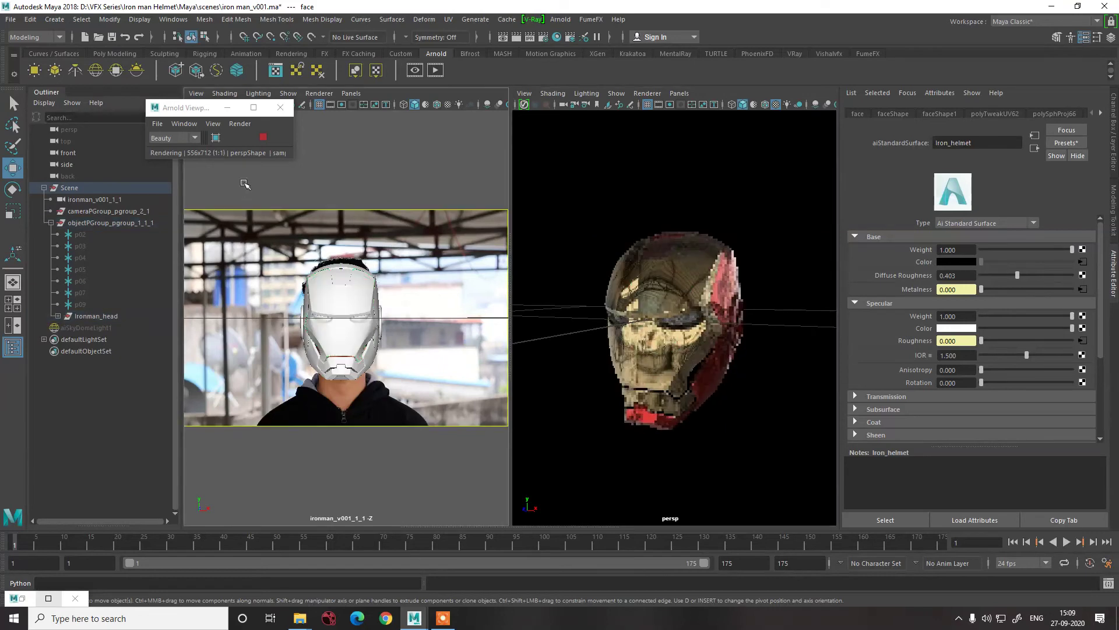
# - Stop the live Arnold viewport render and minimise its window
pyautogui.click(262, 137)
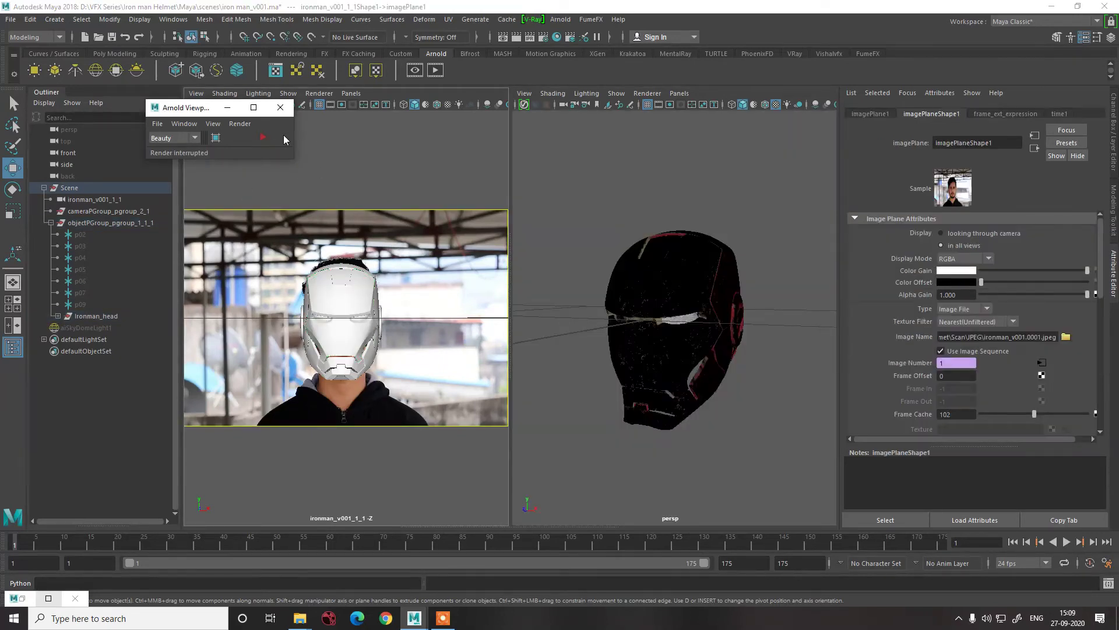
pyautogui.click(228, 108)
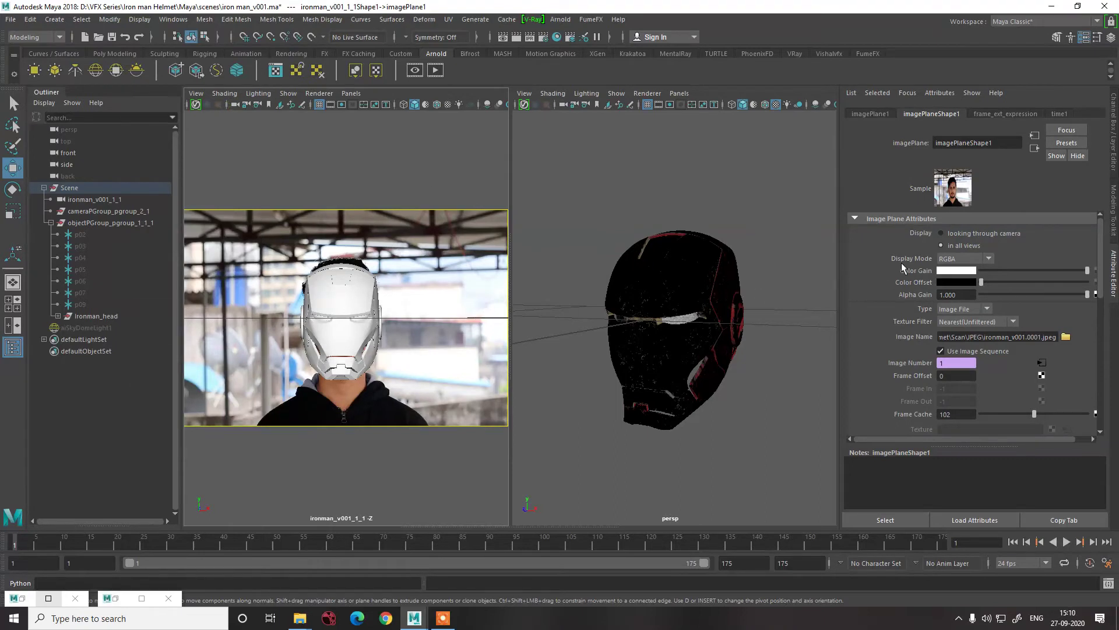
pyautogui.click(949, 257)
pyautogui.click(949, 264)
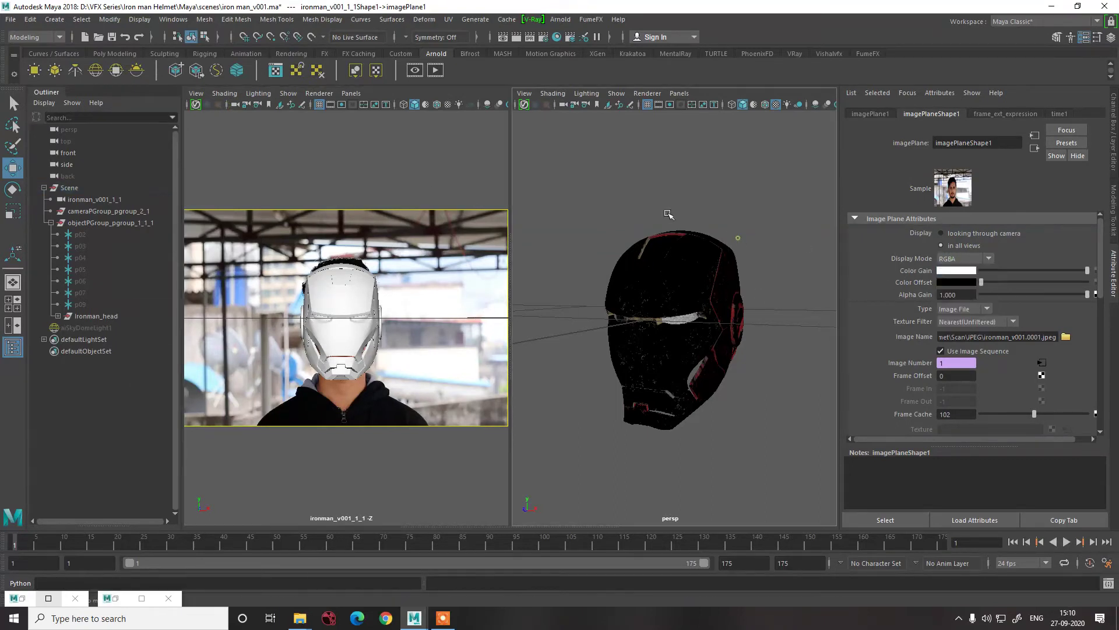
# - Open the Arnold RenderView, examine the ironman_v001_1_1 camera's helmet render up close and in full, and close the window
pyautogui.click(561, 20)
pyautogui.press('Escape')
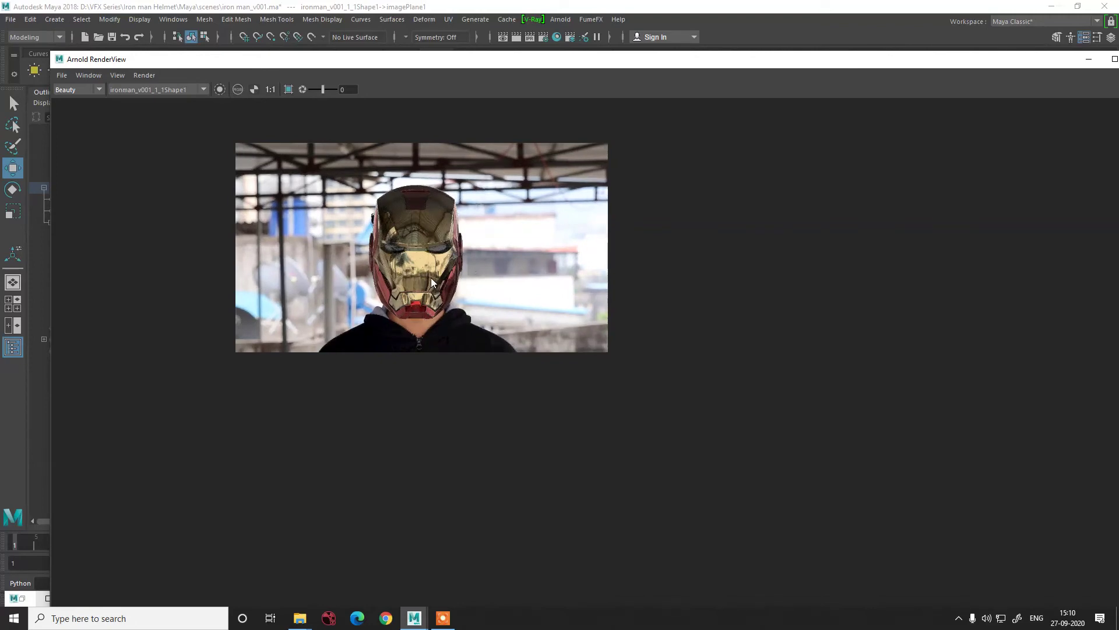
pyautogui.scroll(5, 411, 225)
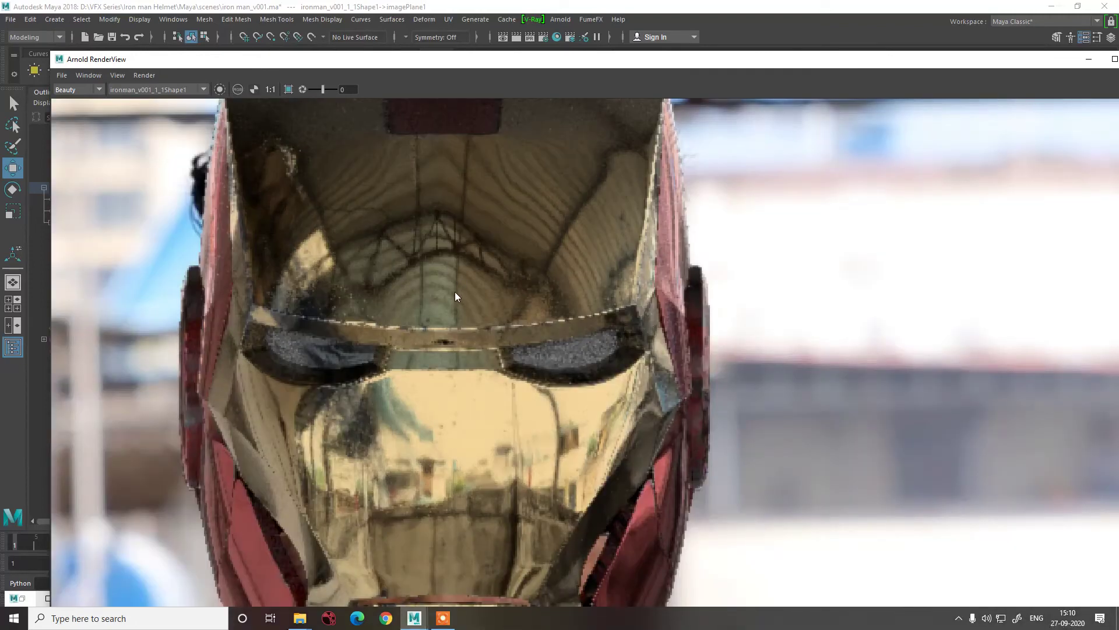
pyautogui.scroll(-3, 455, 296)
pyautogui.scroll(-2, 454, 291)
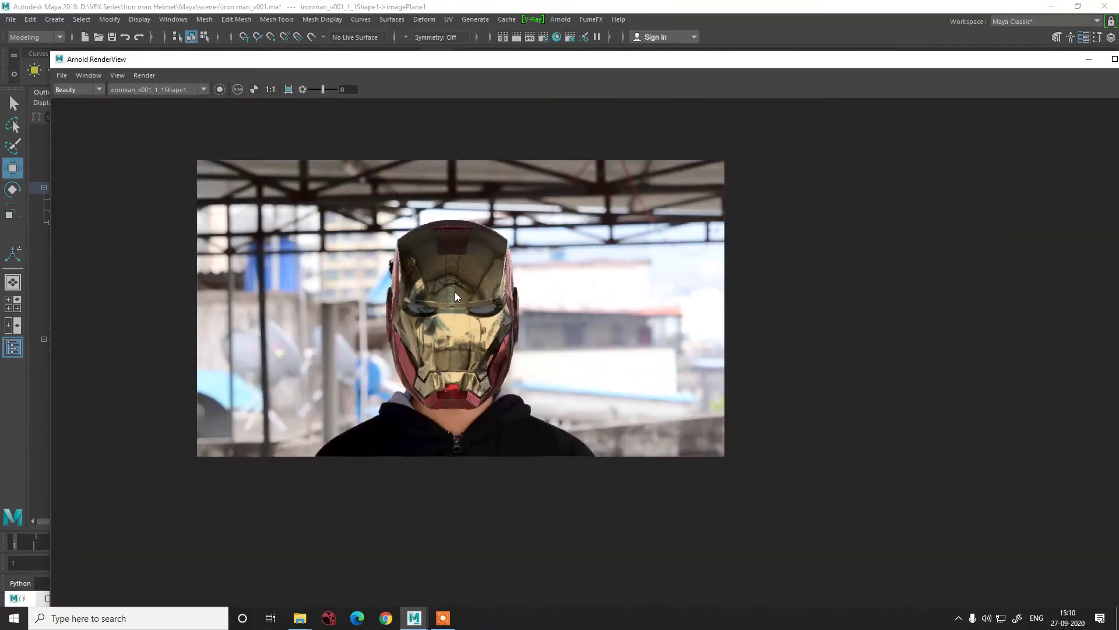
pyautogui.scroll(1, 455, 292)
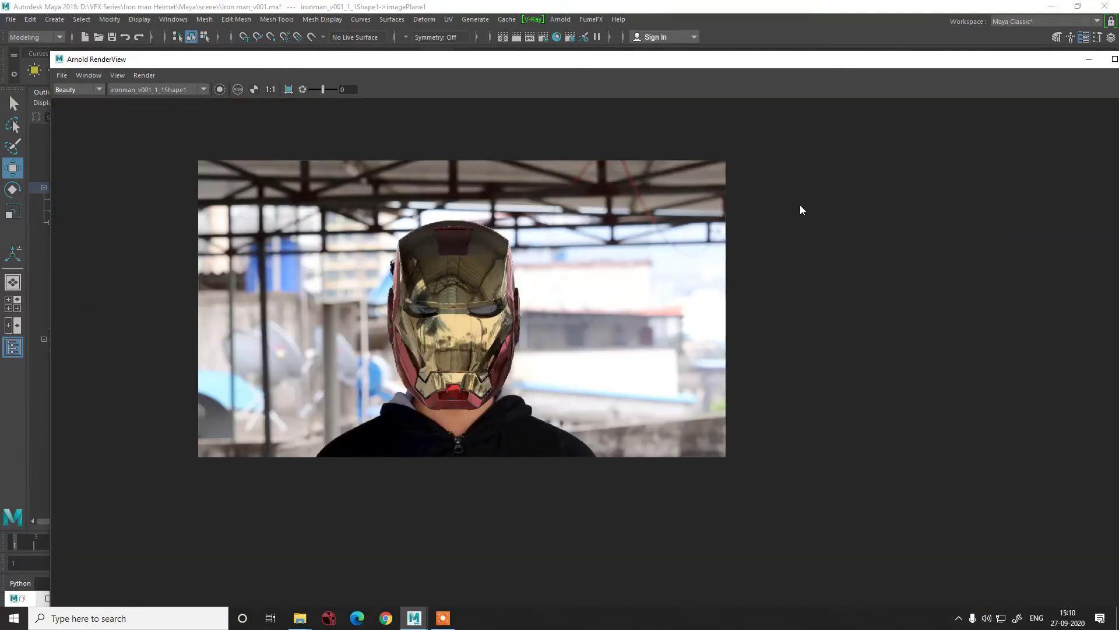
pyautogui.moveTo(1004, 59); pyautogui.dragTo(857, 80)
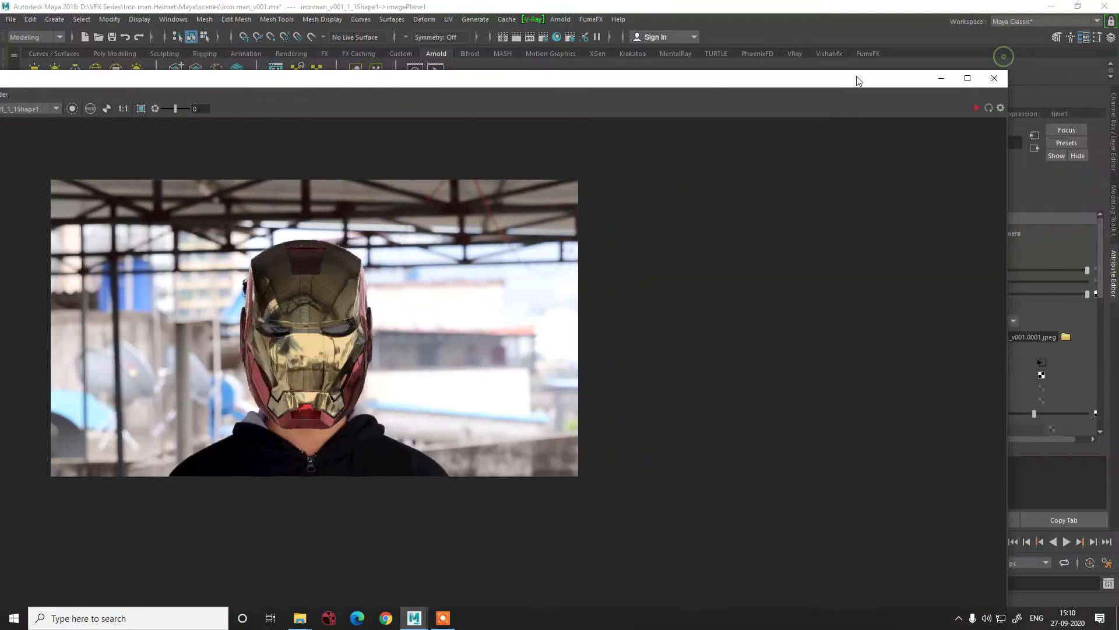
pyautogui.click(1003, 81)
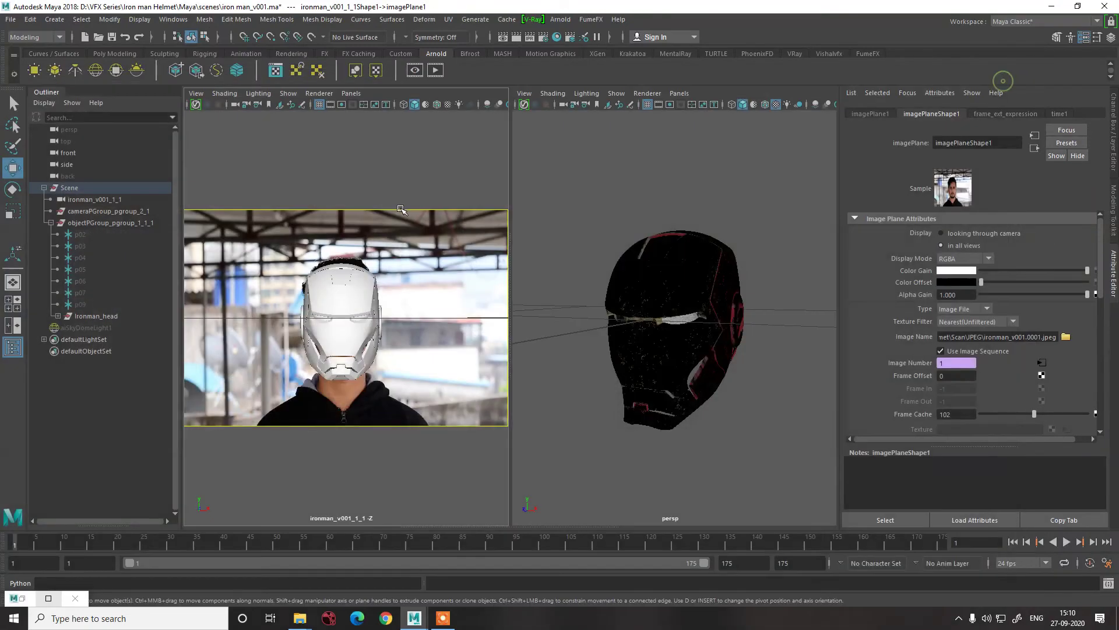
pyautogui.click(561, 19)
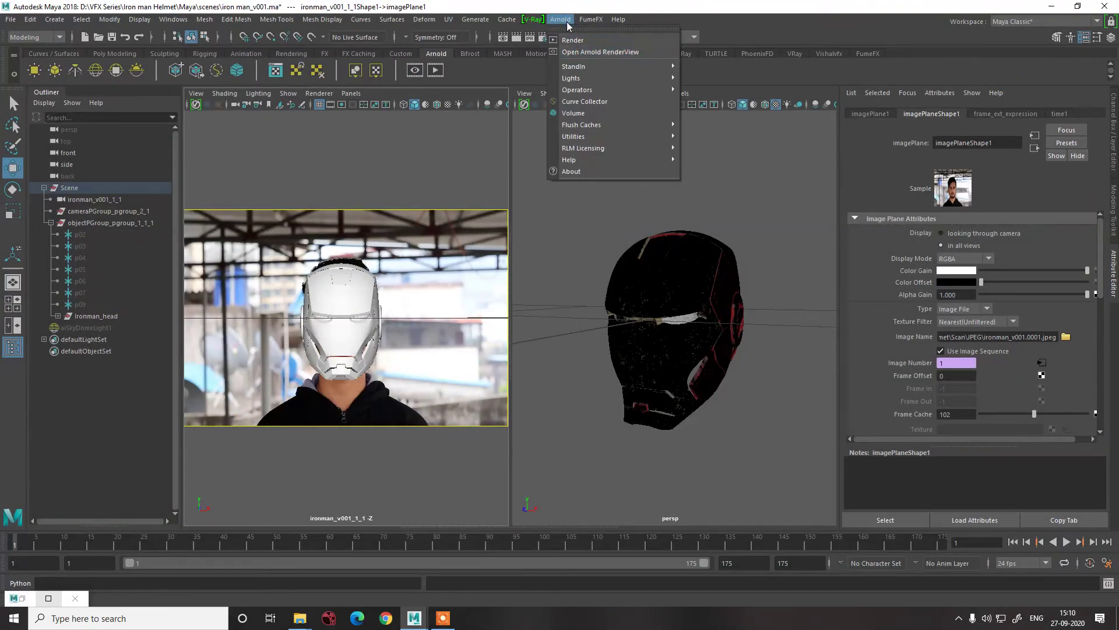
pyautogui.click(509, 26)
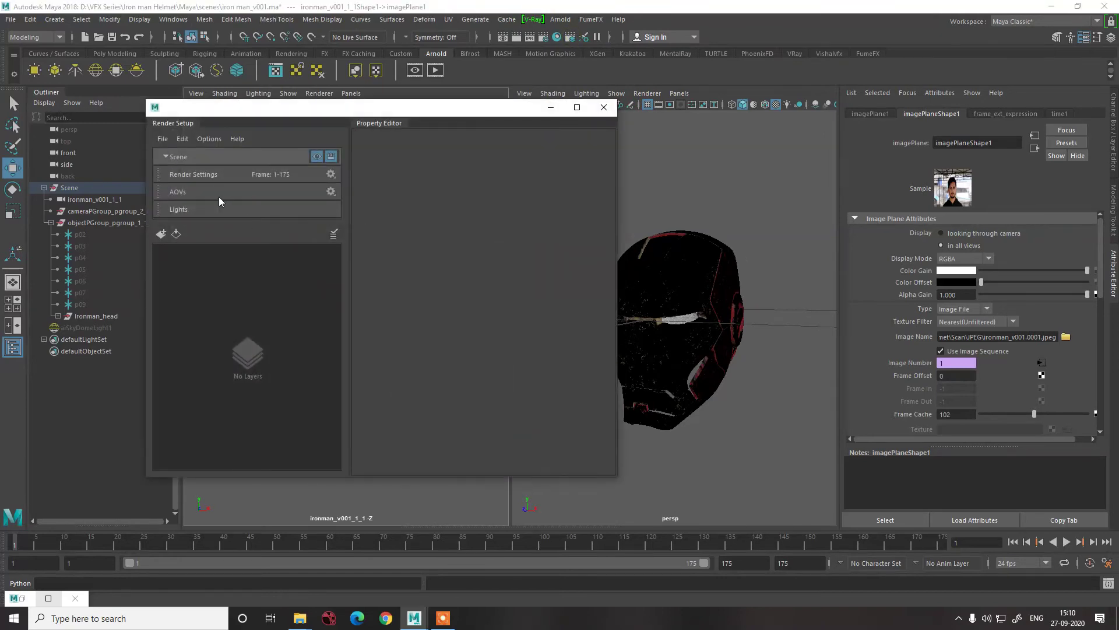
pyautogui.click(604, 107)
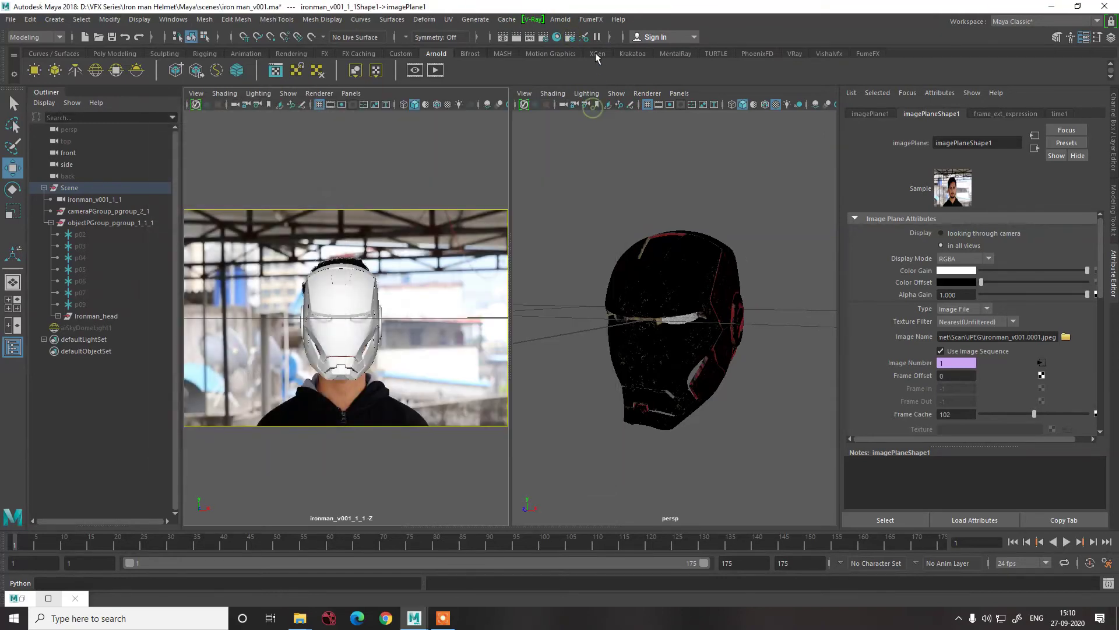
# - Activate the ID, N, P, RGBA, Z, albedo, coat, diffuse, diffuse_albedo and diffuse_indirect AOVs in the render settings
pyautogui.click(543, 37)
pyautogui.click(301, 170)
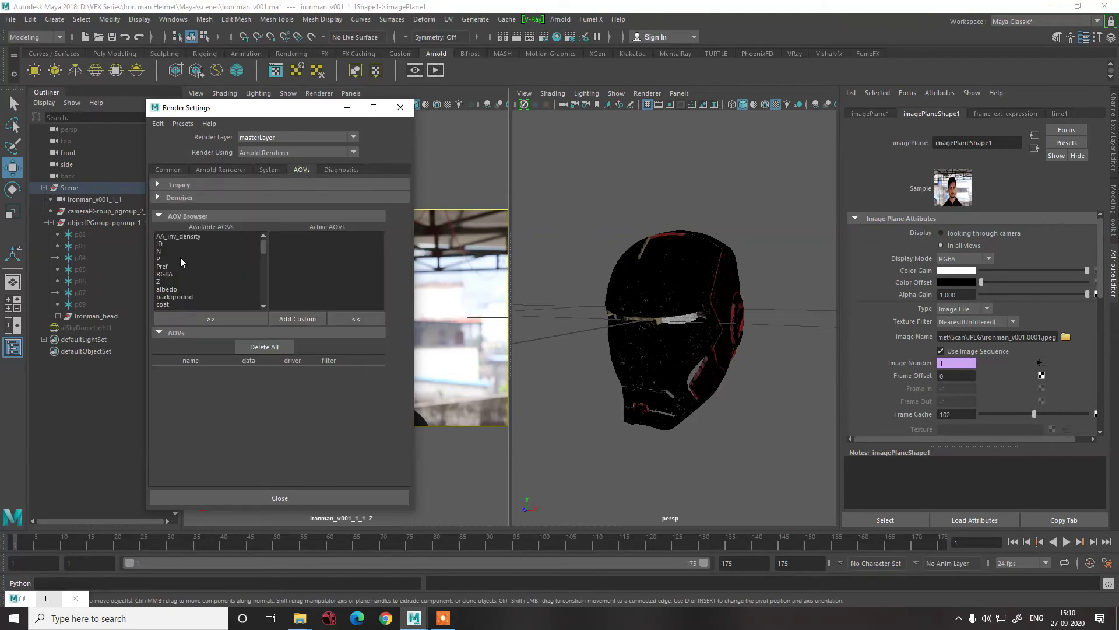
pyautogui.click(165, 247)
pyautogui.keyDown('ctrl'); pyautogui.click(166, 254); pyautogui.keyUp('ctrl')
pyautogui.keyDown('ctrl'); pyautogui.click(165, 261); pyautogui.keyUp('ctrl')
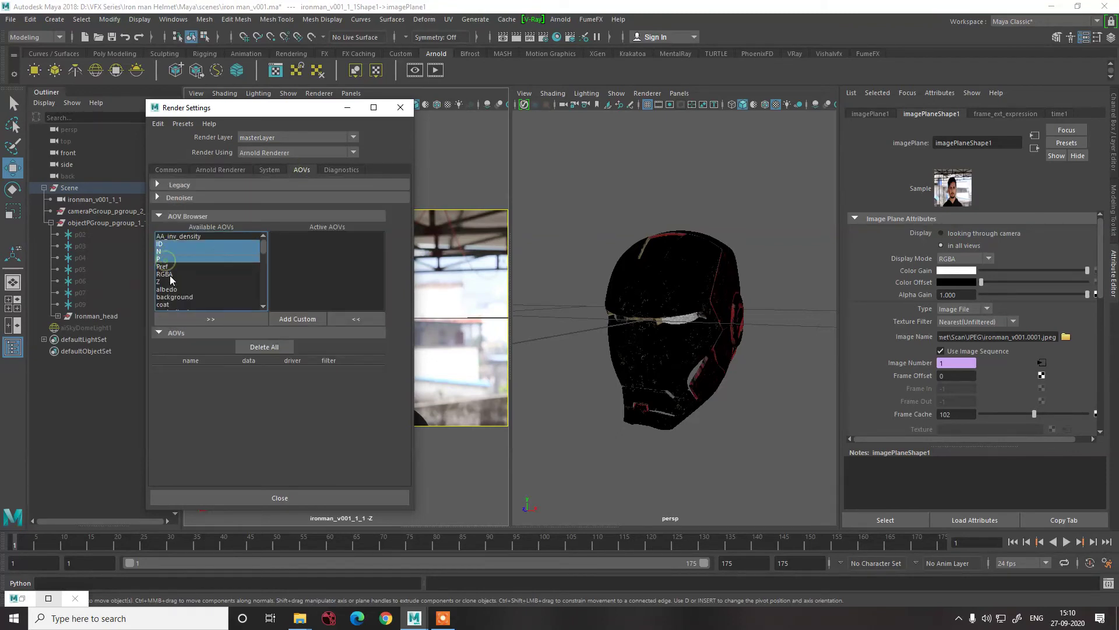
pyautogui.keyDown('ctrl'); pyautogui.click(170, 274); pyautogui.keyUp('ctrl')
pyautogui.keyDown('ctrl'); pyautogui.click(170, 283); pyautogui.keyUp('ctrl')
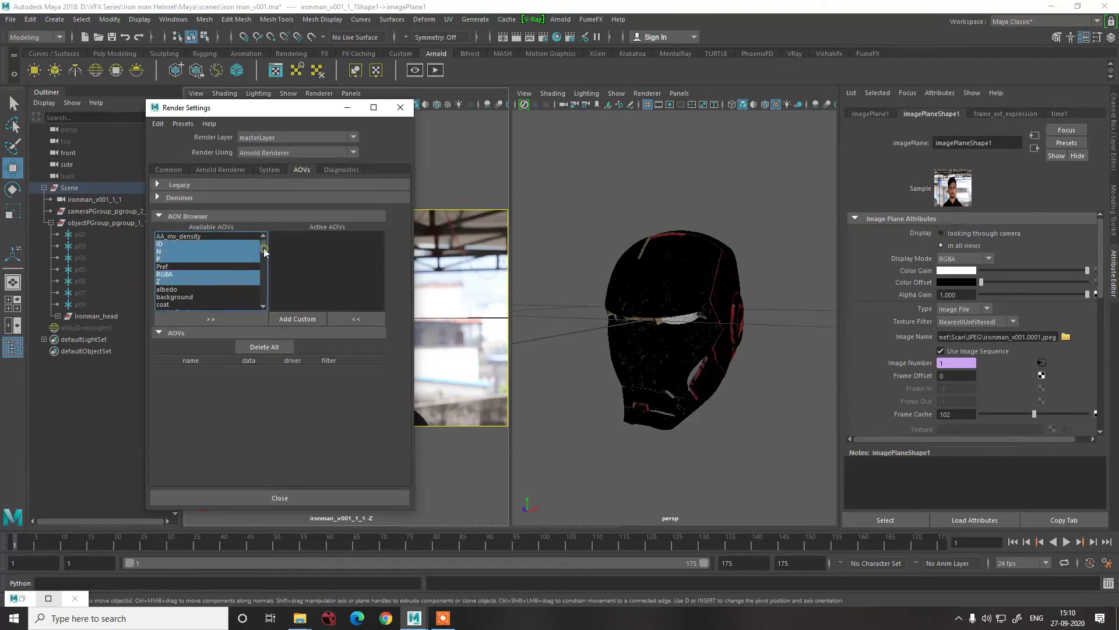
pyautogui.scroll(-1, 264, 250)
pyautogui.keyDown('ctrl'); pyautogui.click(192, 266); pyautogui.keyUp('ctrl')
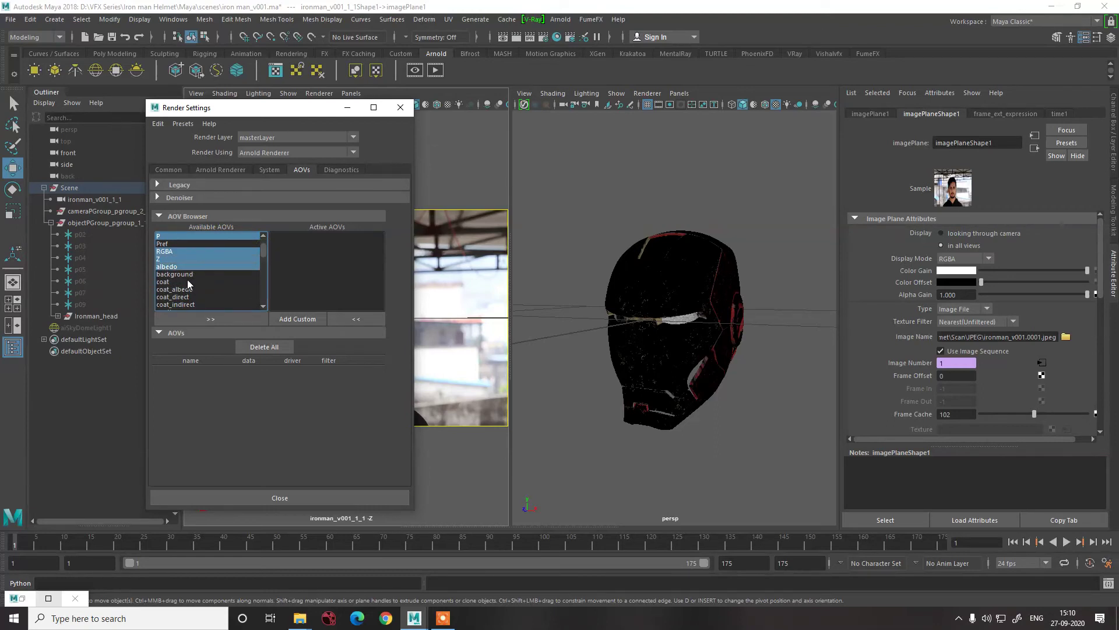
pyautogui.keyDown('ctrl'); pyautogui.click(187, 281); pyautogui.keyUp('ctrl')
pyautogui.moveTo(265, 249); pyautogui.dragTo(222, 261)
pyautogui.keyDown('ctrl'); pyautogui.click(211, 266); pyautogui.keyUp('ctrl')
pyautogui.keyDown('ctrl'); pyautogui.click(205, 274); pyautogui.keyUp('ctrl')
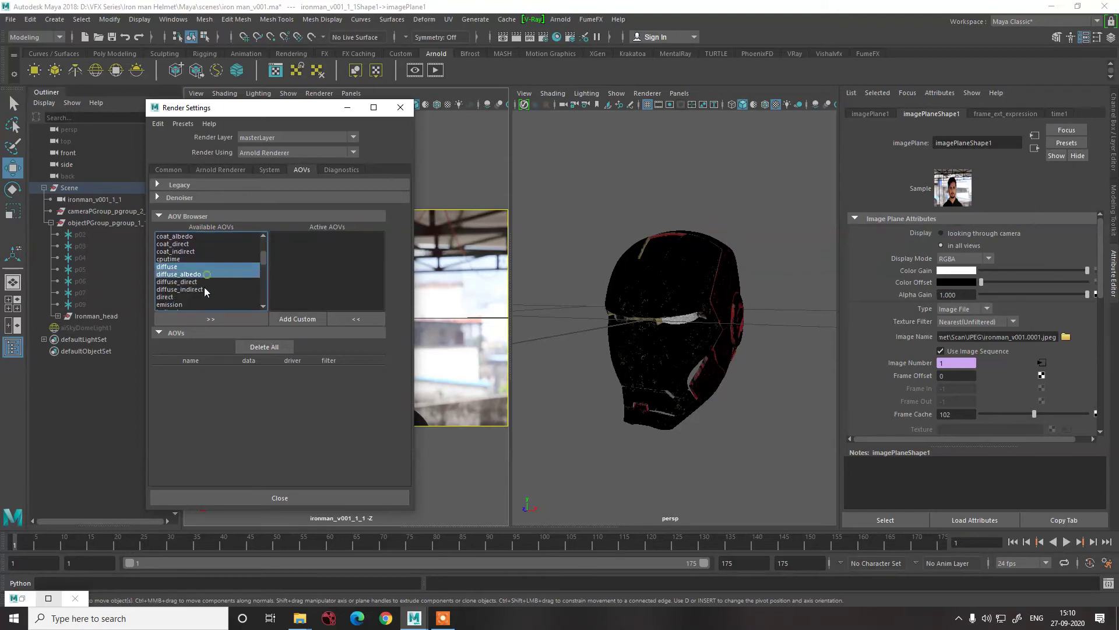
pyautogui.keyDown('ctrl'); pyautogui.click(202, 288); pyautogui.keyUp('ctrl')
pyautogui.keyDown('ctrl'); pyautogui.click(204, 275); pyautogui.keyUp('ctrl')
pyautogui.keyDown('ctrl'); pyautogui.doubleClick(201, 275); pyautogui.keyUp('ctrl')
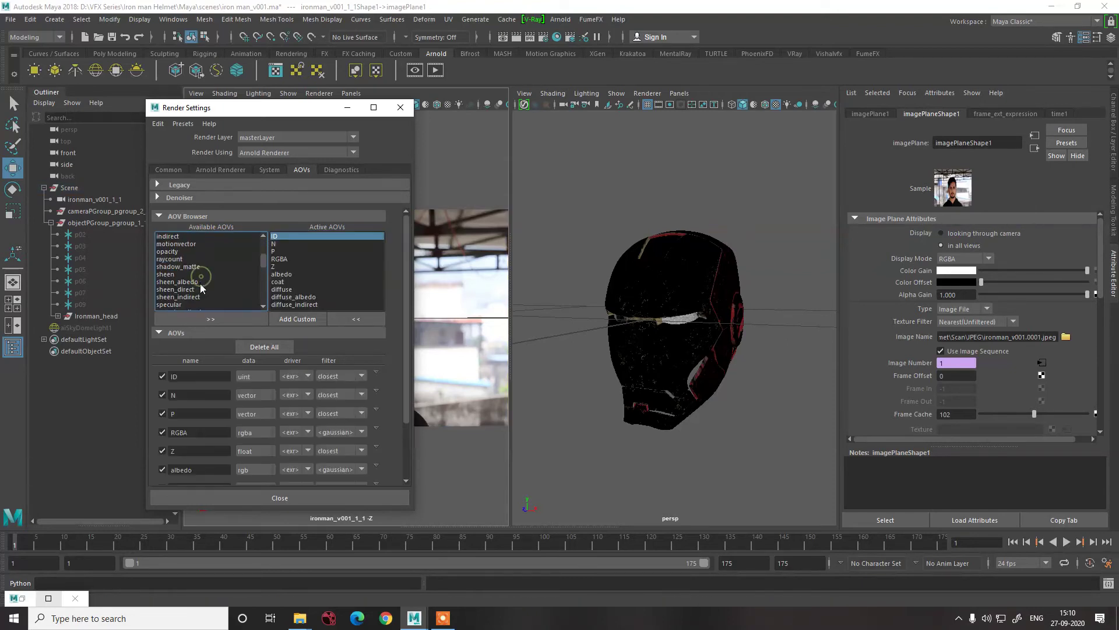
# - Select the available AOVs direct, indirect, specular, specular_albedo, specular_direct and specular_indirect together for activation
pyautogui.scroll(5, 218, 264)
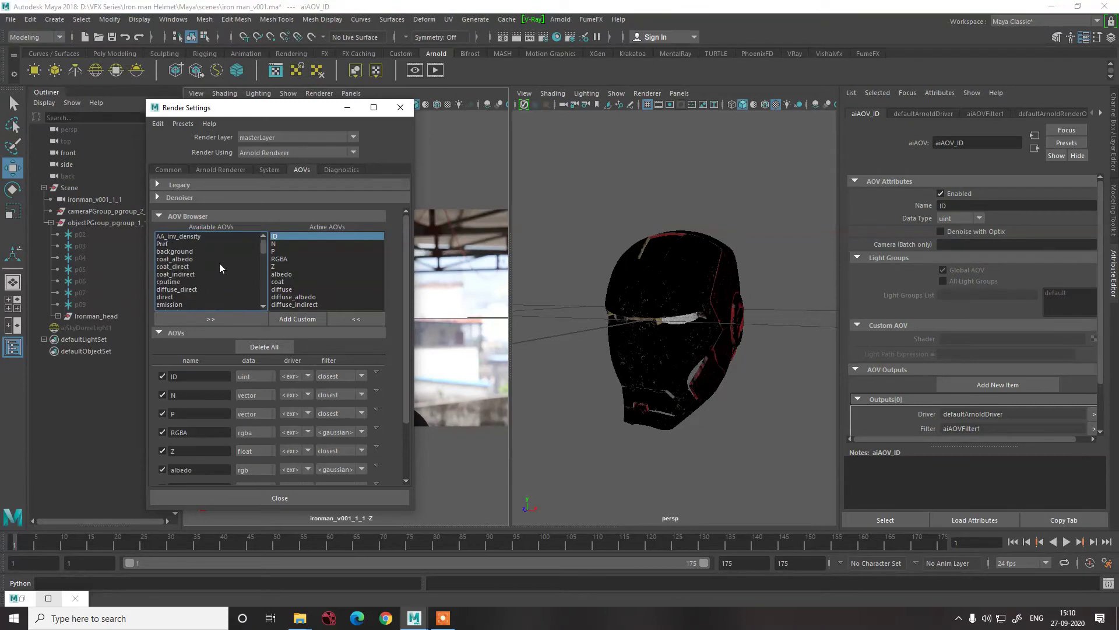
pyautogui.scroll(-2, 193, 275)
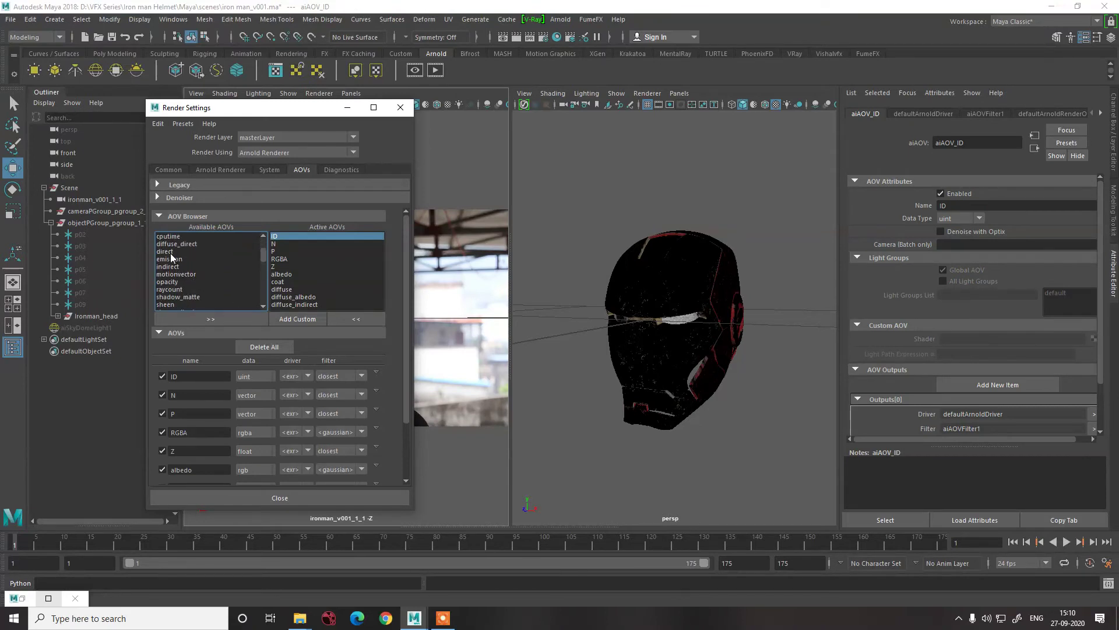
pyautogui.click(175, 251)
pyautogui.keyDown('ctrl'); pyautogui.click(178, 266); pyautogui.keyUp('ctrl')
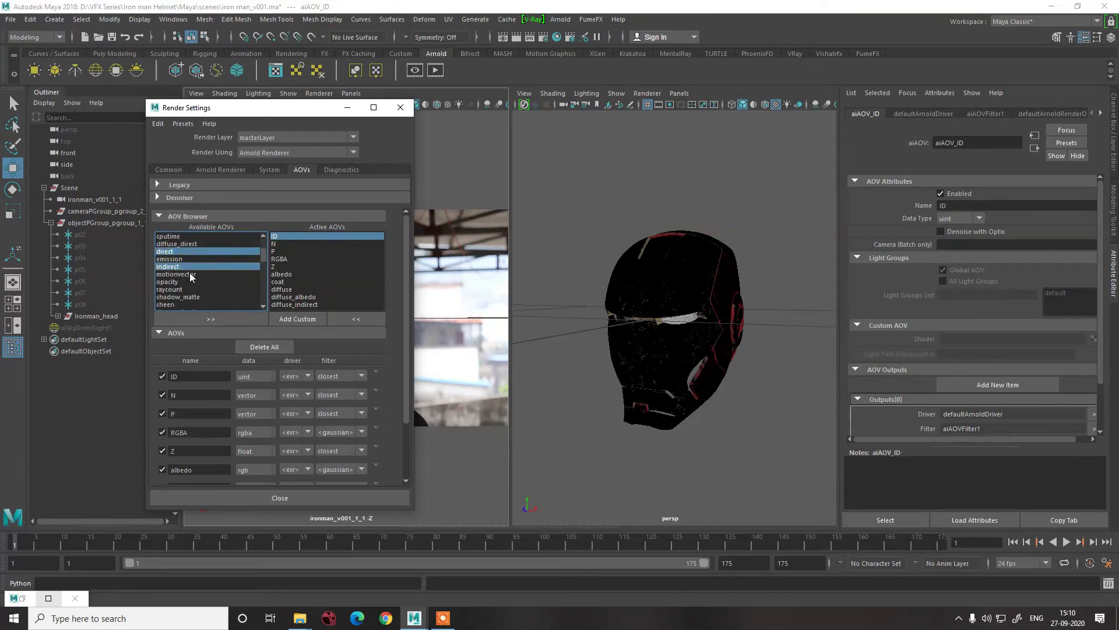
pyautogui.scroll(-2, 190, 272)
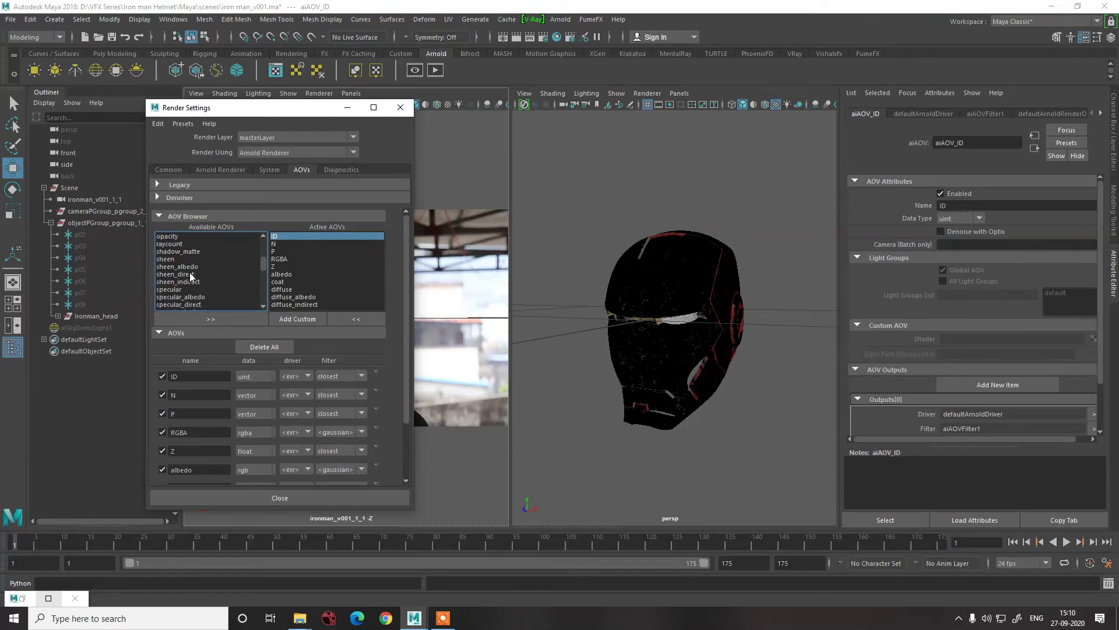
pyautogui.moveTo(185, 264); pyautogui.dragTo(186, 288)
pyautogui.scroll(-1, 192, 284)
pyautogui.scroll(2, 191, 281)
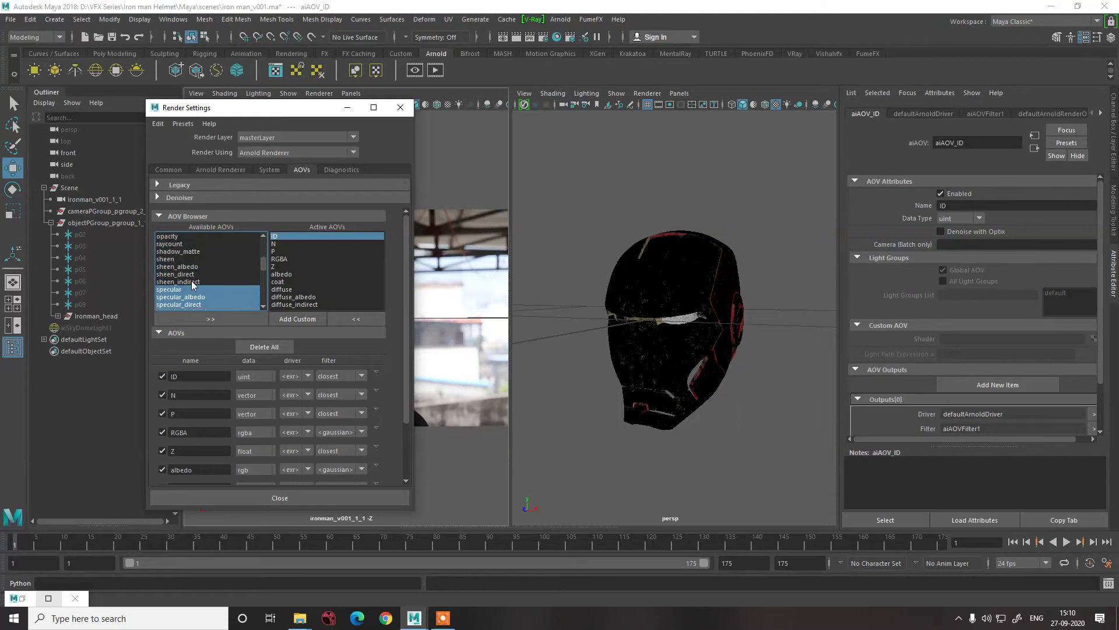
pyautogui.scroll(-4, 191, 281)
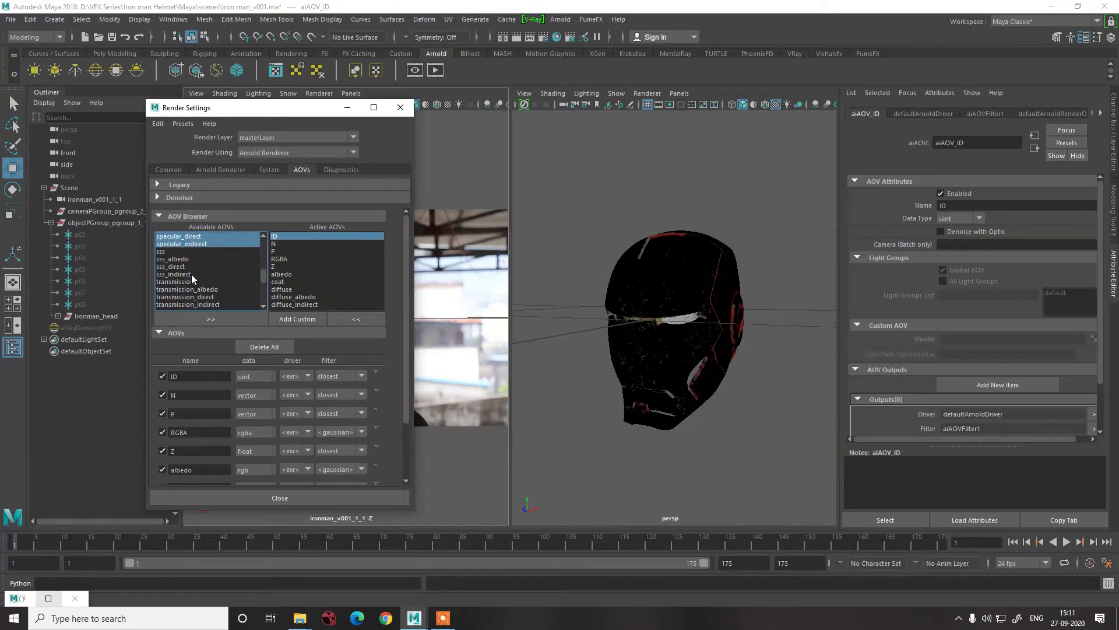
pyautogui.scroll(5, 191, 274)
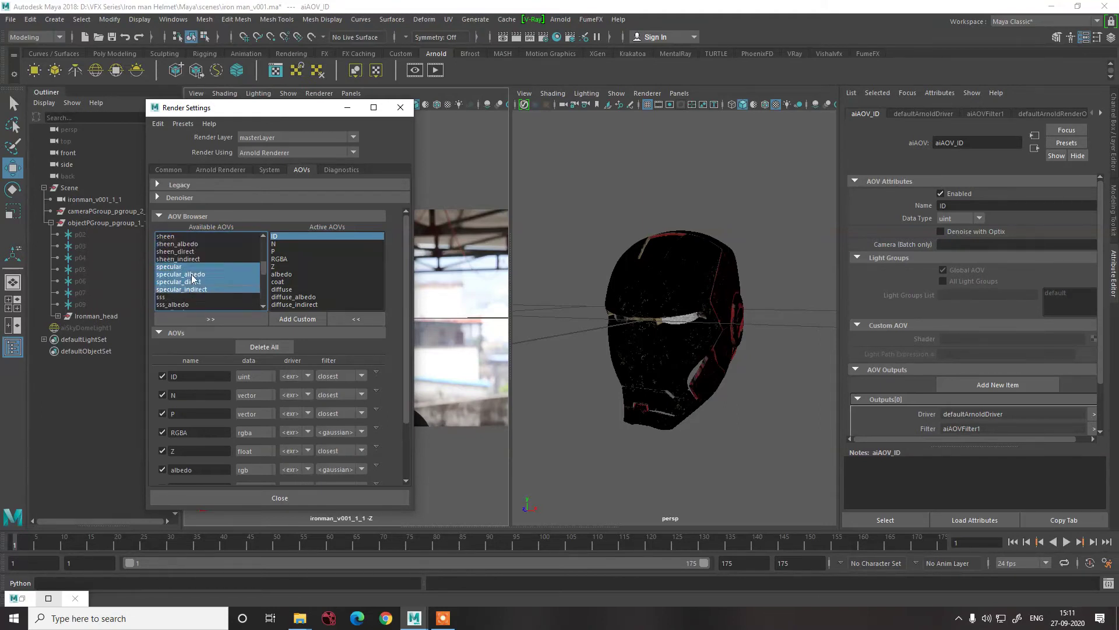
pyautogui.scroll(-4, 198, 271)
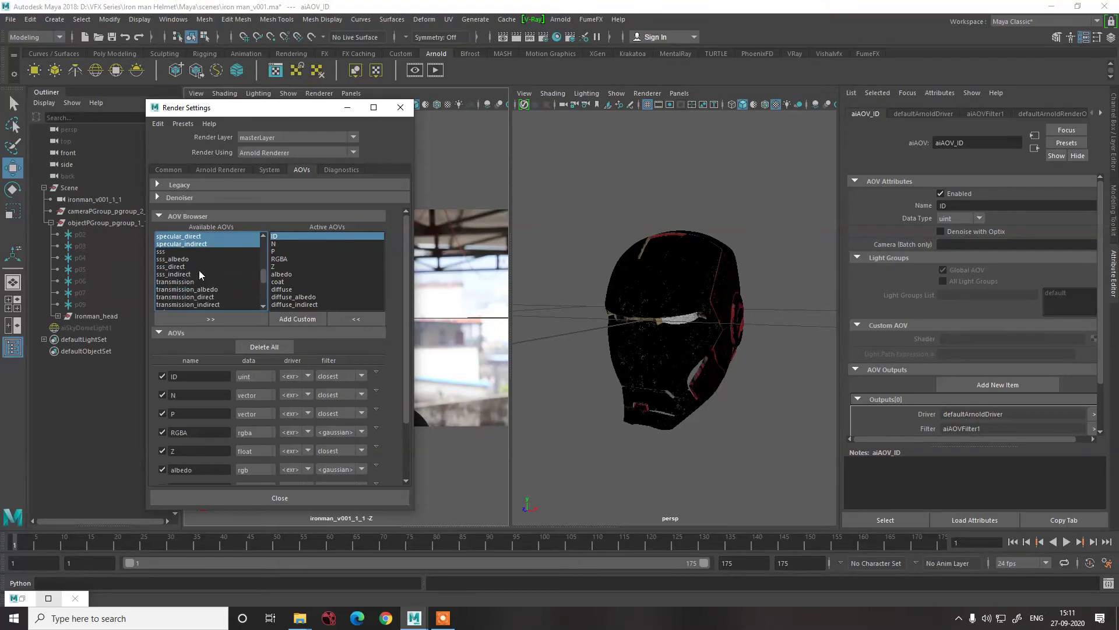
# - Add crypto_asset, crypto_material and crypto_object to the AOV selection, activate all selected AOVs and check the active list
pyautogui.scroll(-2, 199, 274)
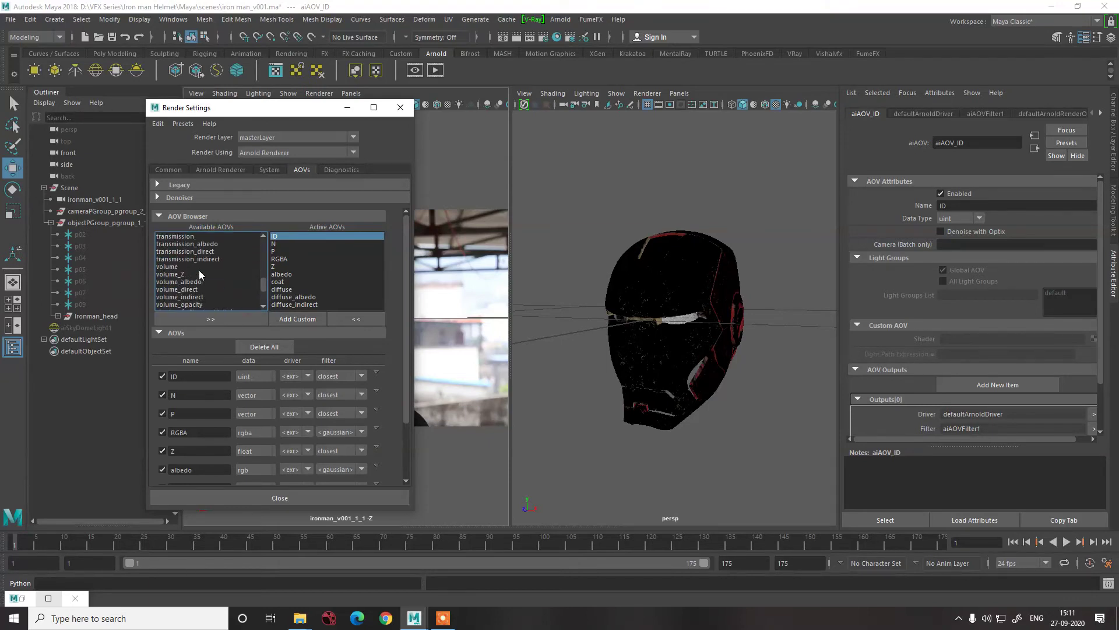
pyautogui.scroll(-2, 200, 274)
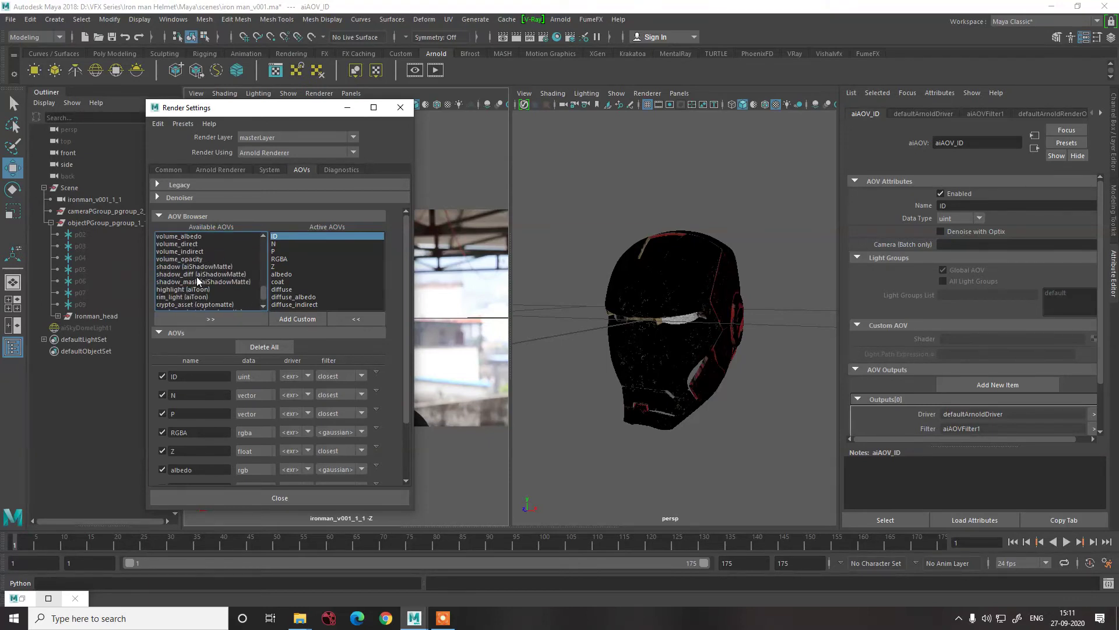
pyautogui.scroll(-3, 197, 276)
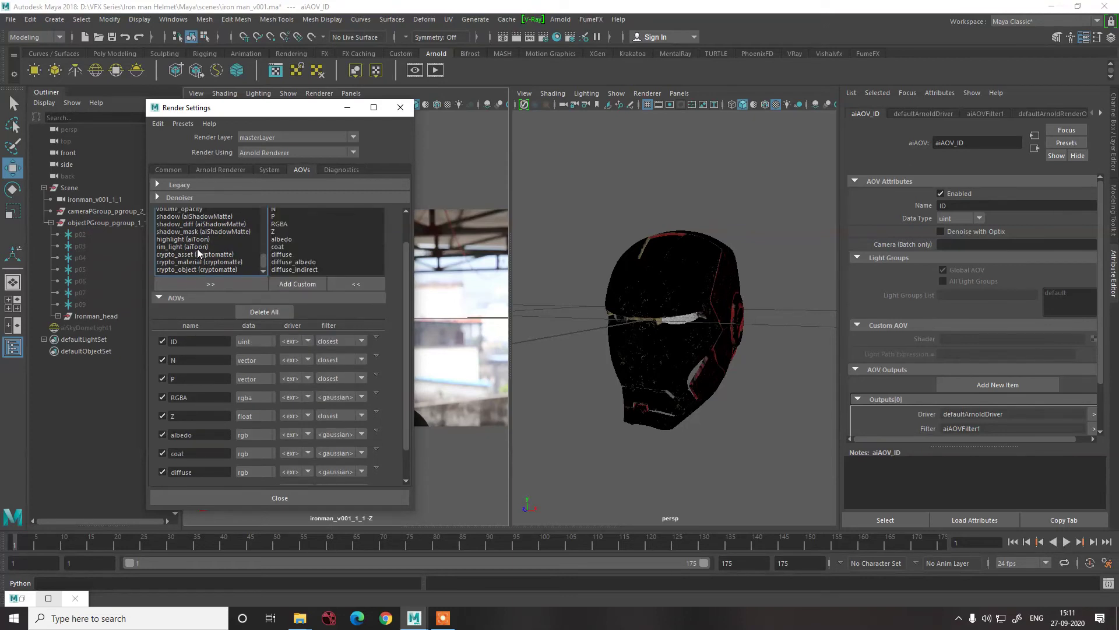
pyautogui.keyDown('ctrl'); pyautogui.click(202, 262); pyautogui.keyUp('ctrl')
pyautogui.keyDown('ctrl'); pyautogui.click(200, 254); pyautogui.keyUp('ctrl')
pyautogui.keyDown('ctrl'); pyautogui.click(202, 269); pyautogui.keyUp('ctrl')
pyautogui.scroll(8, 214, 255)
pyautogui.scroll(4, 215, 256)
pyautogui.click(215, 260)
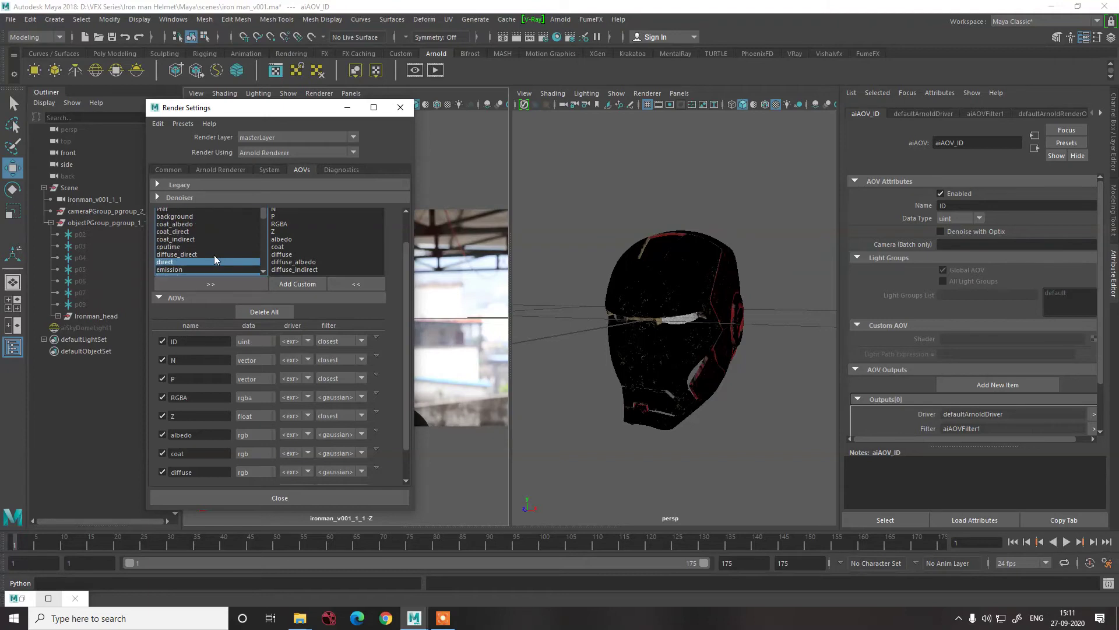
pyautogui.scroll(2, 214, 256)
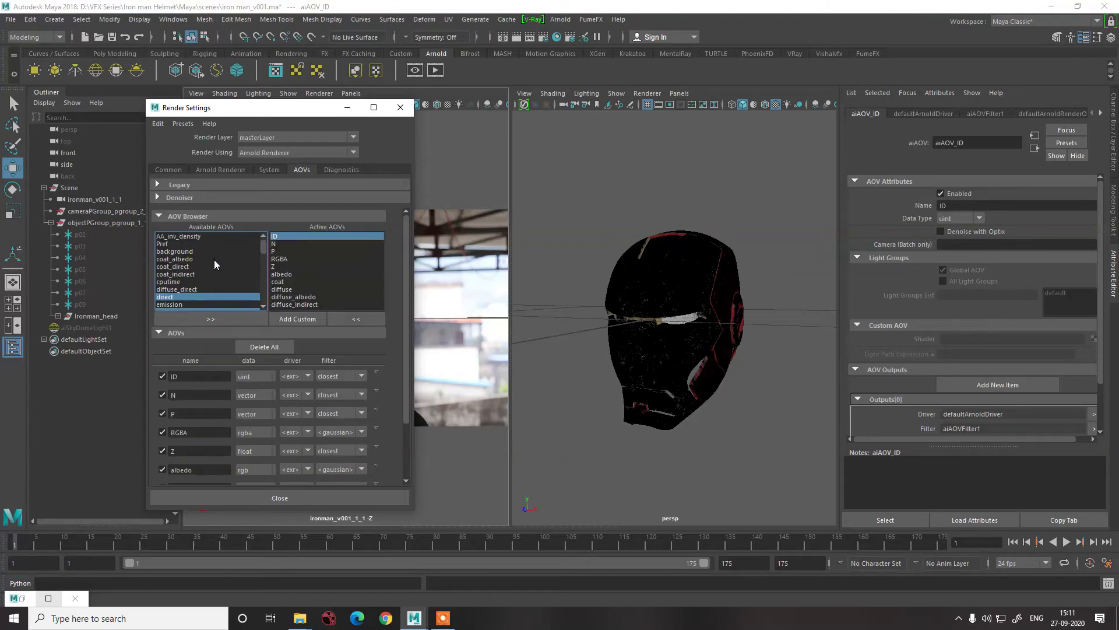
pyautogui.click(219, 320)
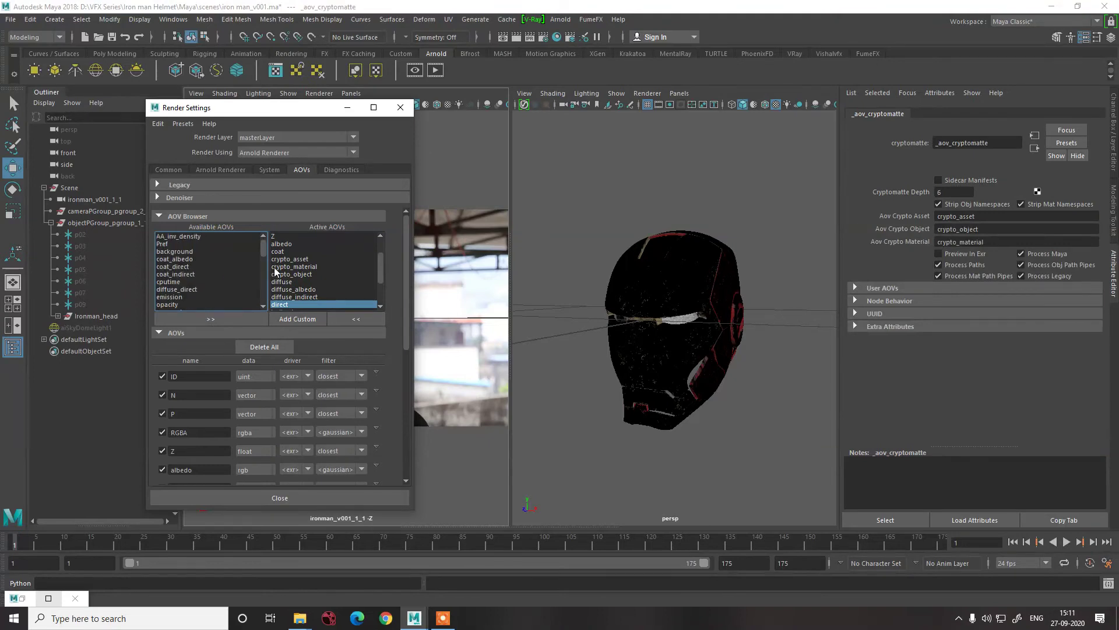
pyautogui.scroll(2, 331, 263)
pyautogui.scroll(-6, 331, 263)
pyautogui.scroll(6, 328, 266)
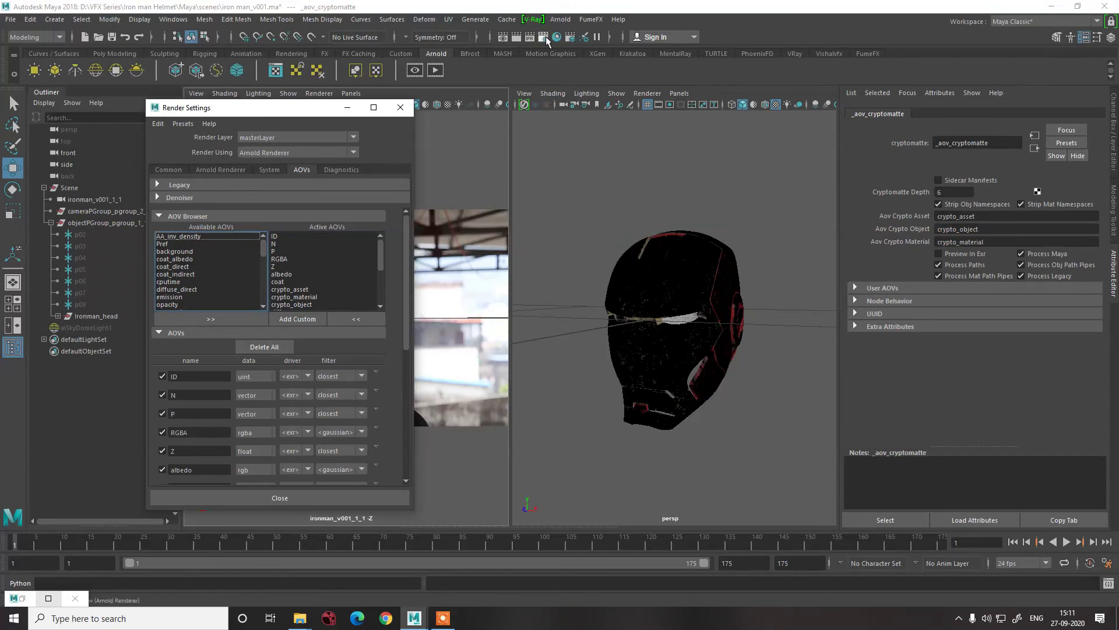
# - Enable Merge AOVs in the common file output settings of the render
pyautogui.click(204, 171)
pyautogui.click(175, 170)
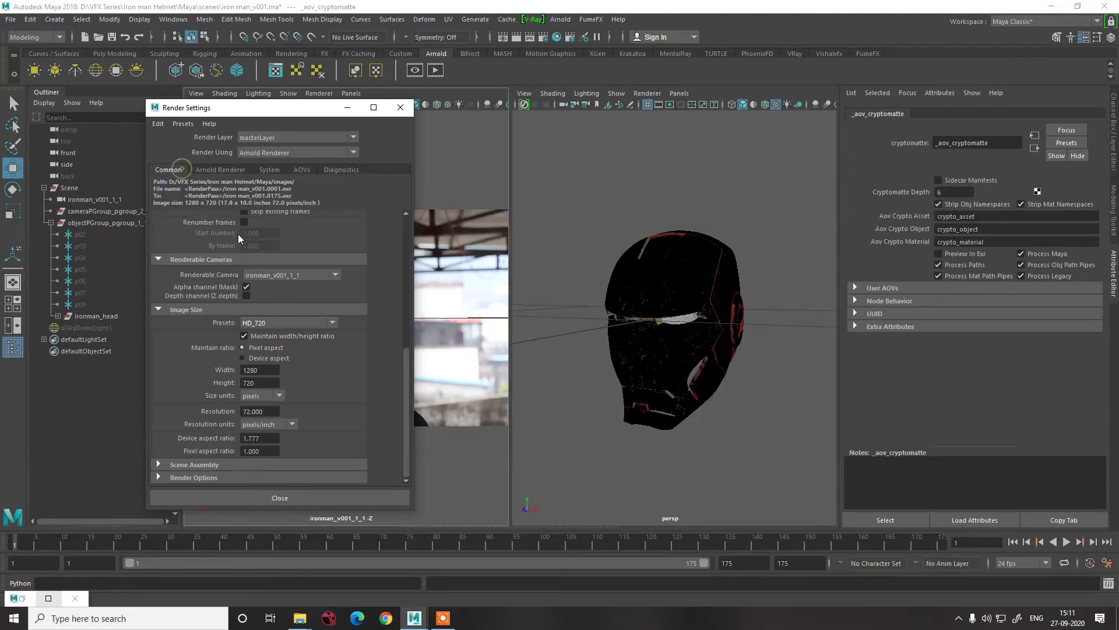
pyautogui.click(270, 327)
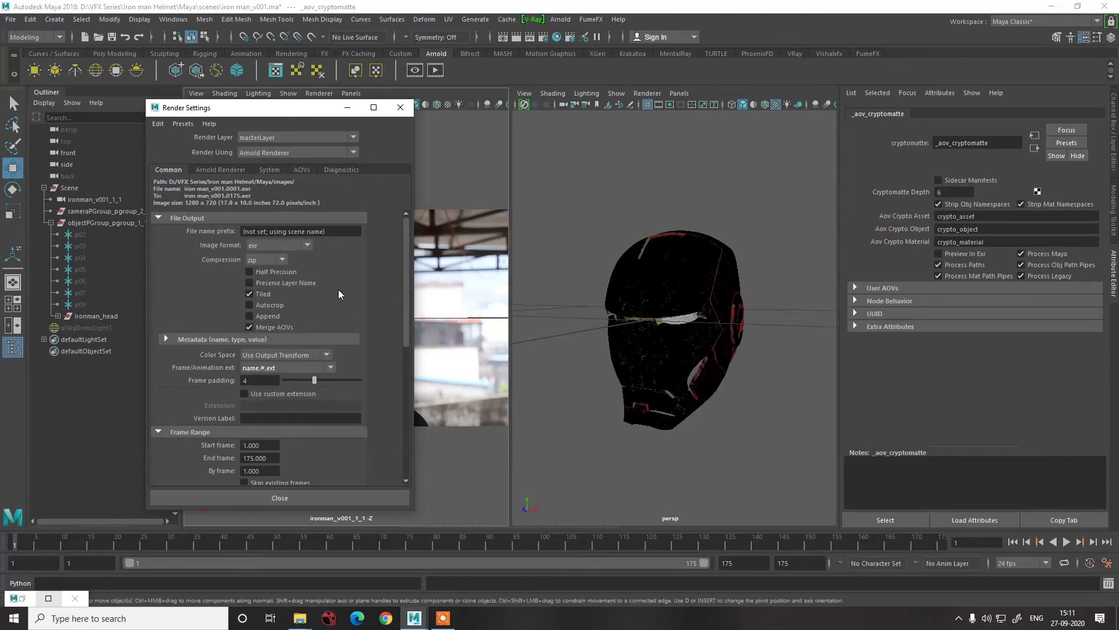
# - Set the camera image plane's display mode to None and minimise the render settings window
pyautogui.click(676, 313)
pyautogui.click(455, 239)
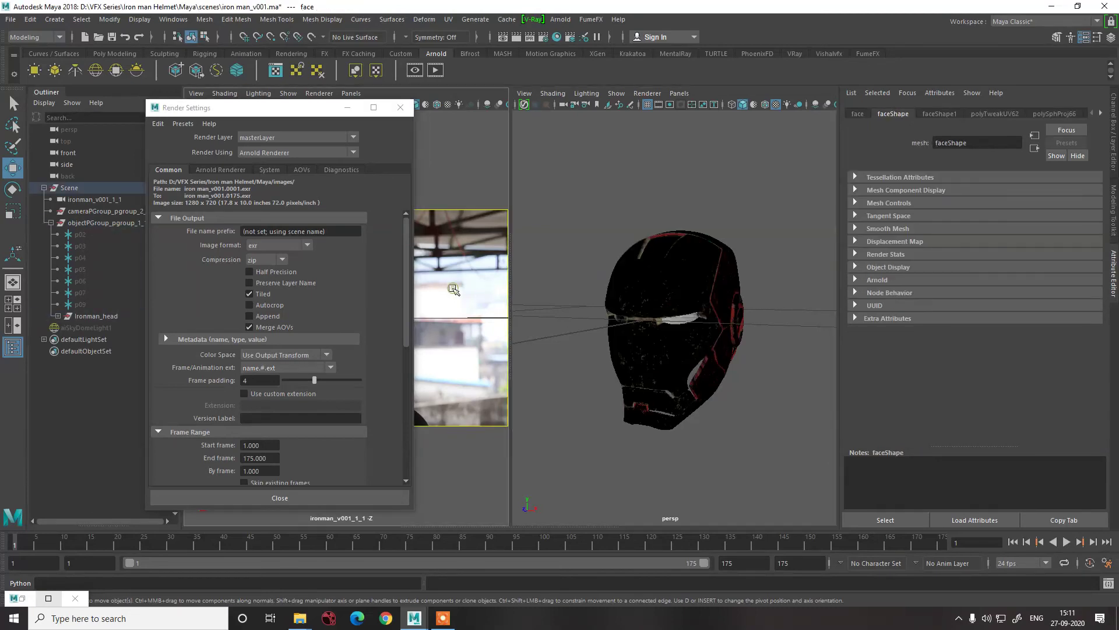
pyautogui.click(964, 258)
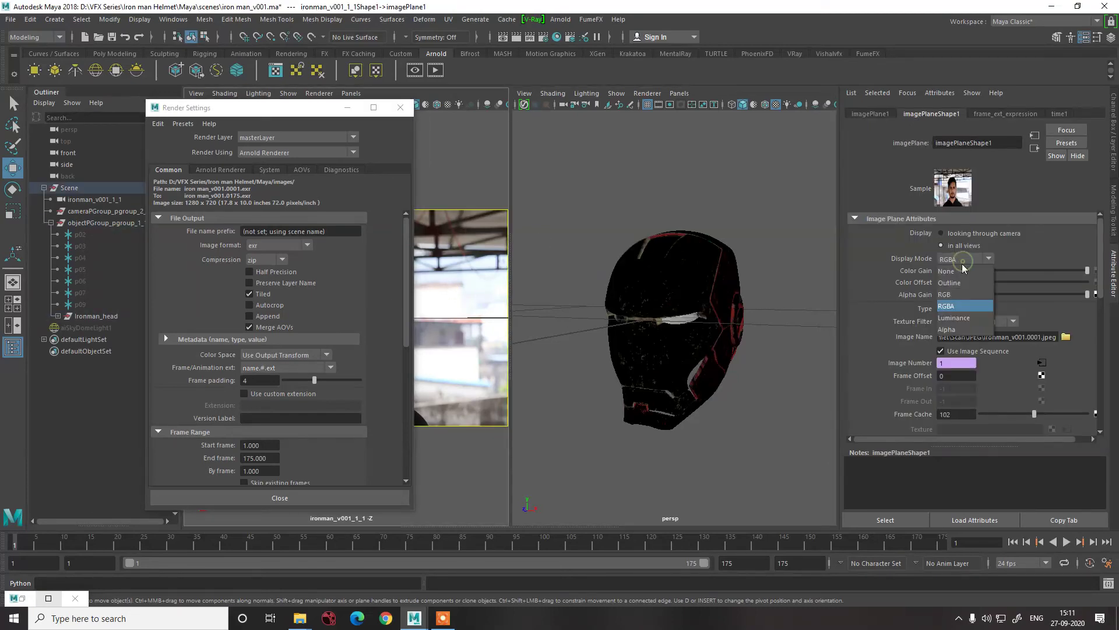
pyautogui.click(962, 265)
pyautogui.click(347, 107)
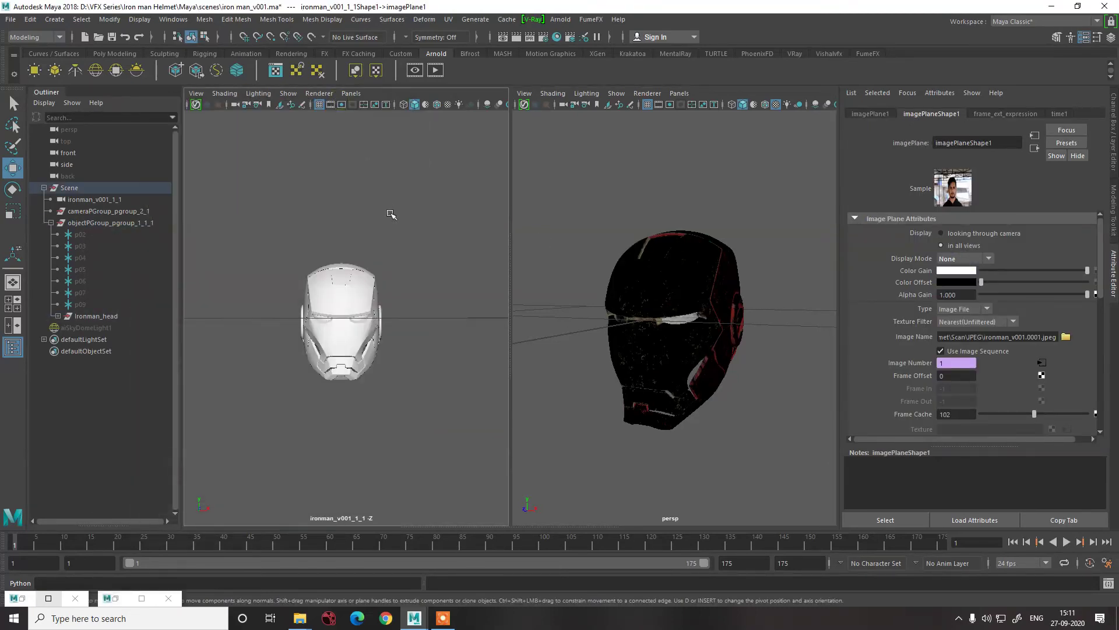
# - Show the helmet with its textures in the ironman_v001_1_1 camera view and clear the selection
pyautogui.click(394, 213)
pyautogui.moveTo(289, 264); pyautogui.dragTo(438, 320)
pyautogui.press('6')
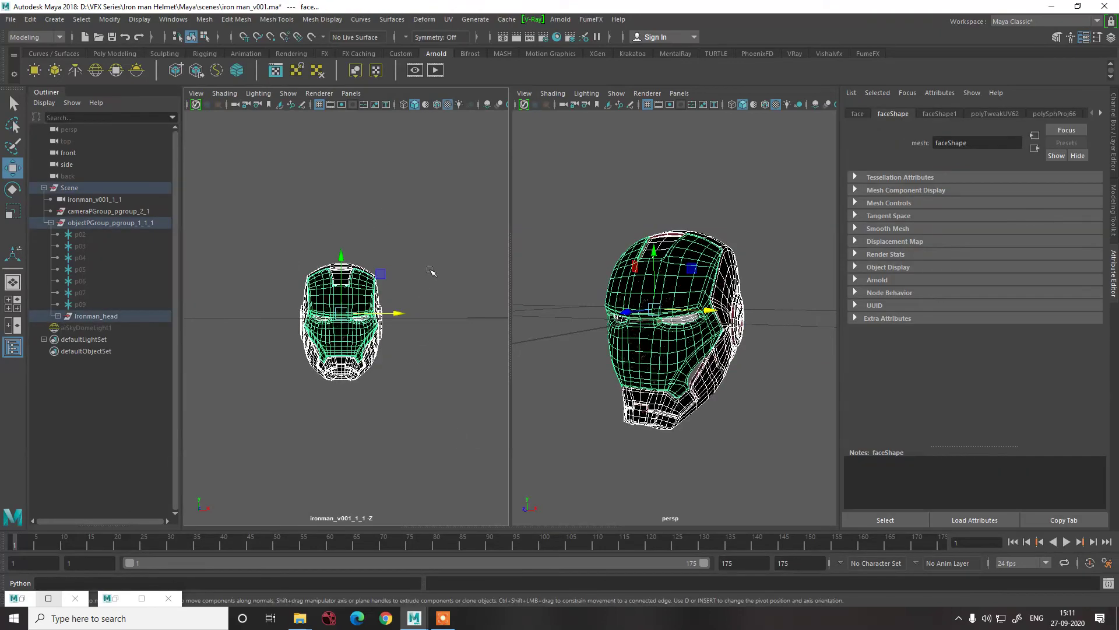
pyautogui.click(439, 340)
# - Render the ironman_v001_1_1 camera view with Arnold and maximise the render window
pyautogui.click(557, 20)
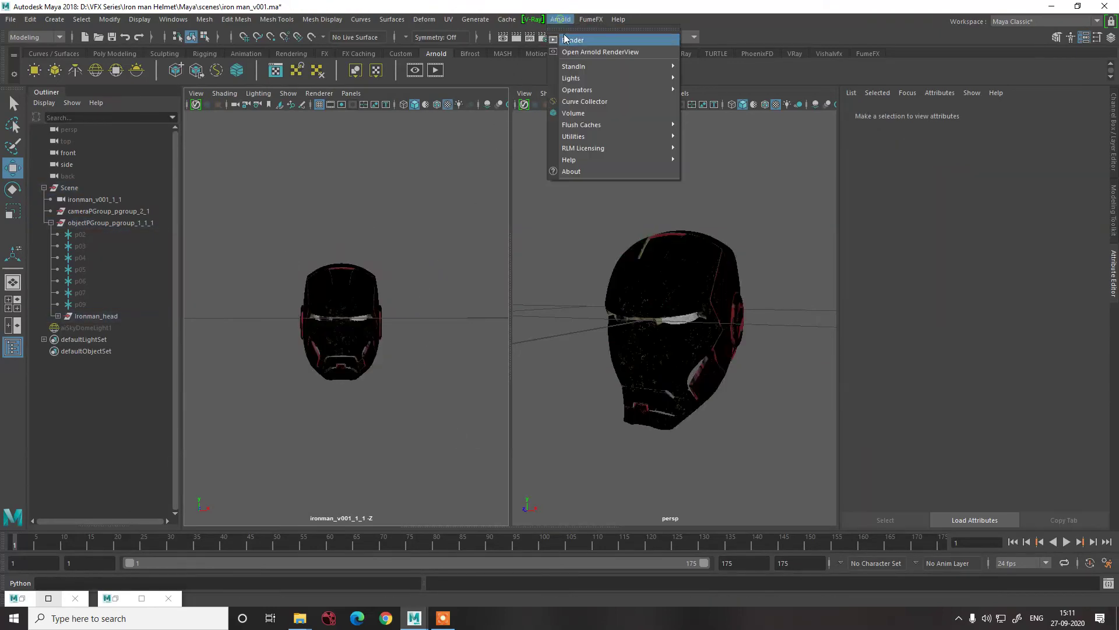
pyautogui.click(563, 41)
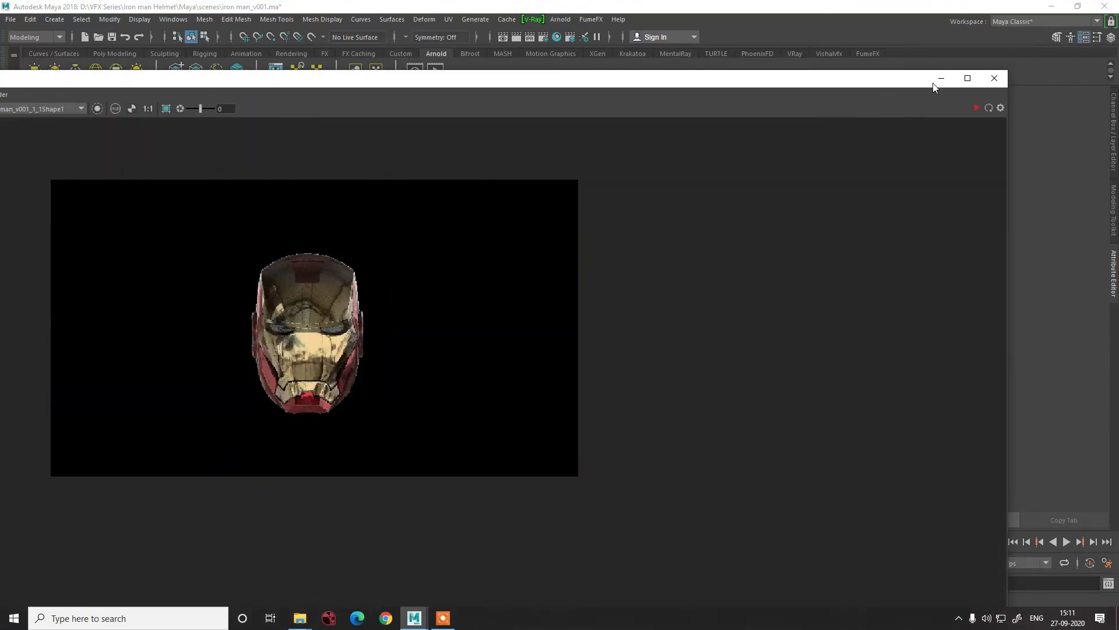
pyautogui.click(968, 78)
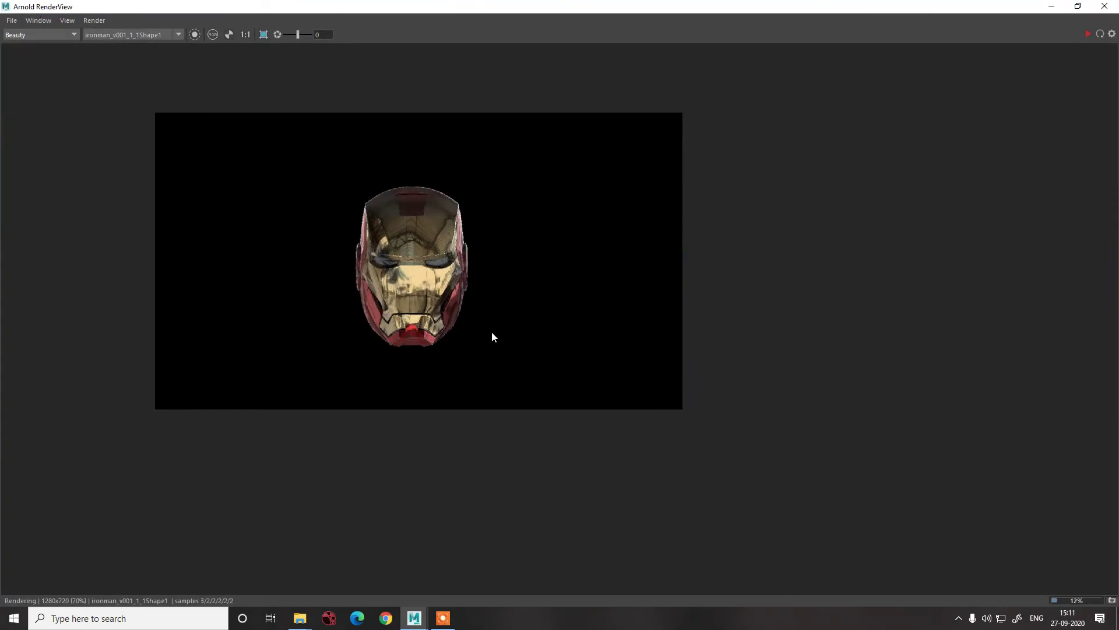
# - Check the helmet's alpha channel in the render and return to the colour view
pyautogui.click(229, 34)
pyautogui.click(212, 34)
pyautogui.click(213, 35)
pyautogui.click(213, 35)
pyautogui.click(213, 35)
pyautogui.click(213, 35)
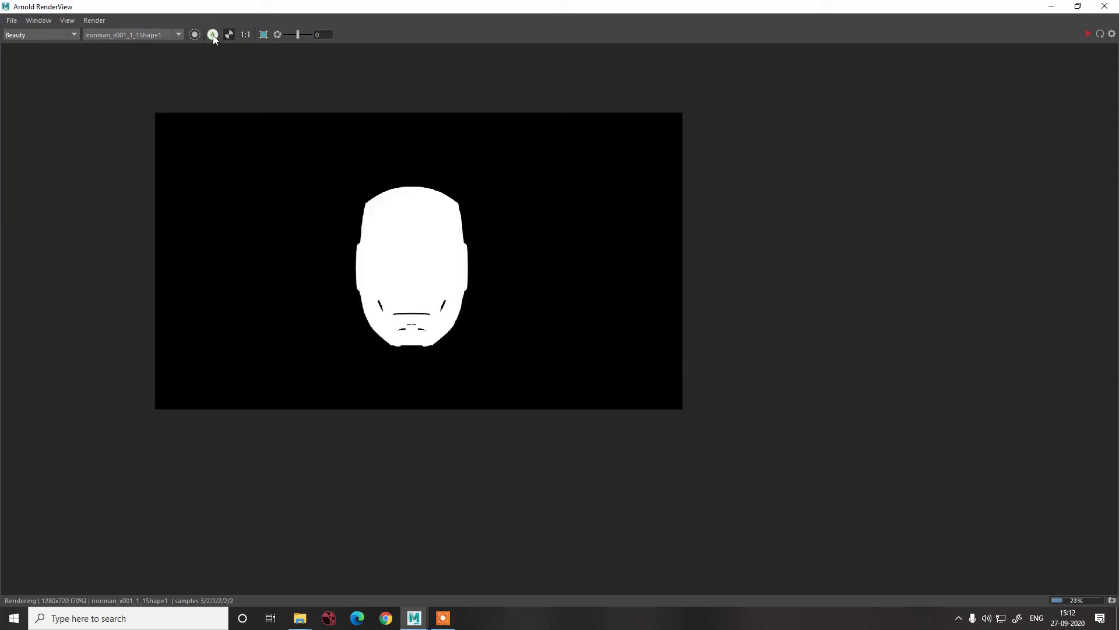
pyautogui.click(213, 35)
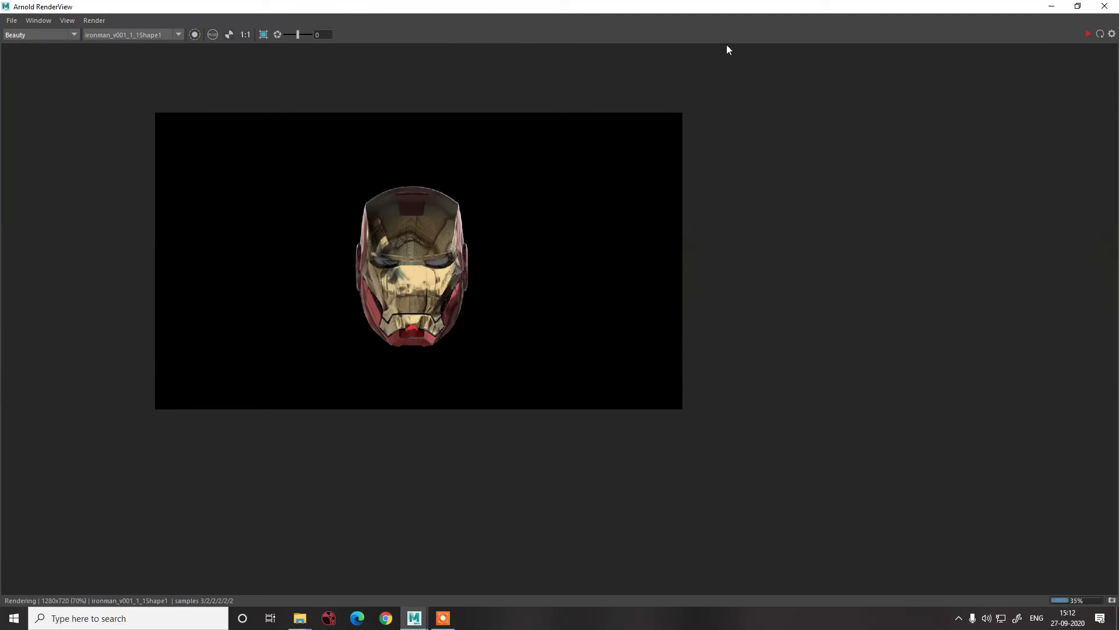
# - Restore the Arnold RenderView to a smaller window and examine the helmet's beauty render at 1:1
pyautogui.moveTo(512, 9); pyautogui.dragTo(548, 15)
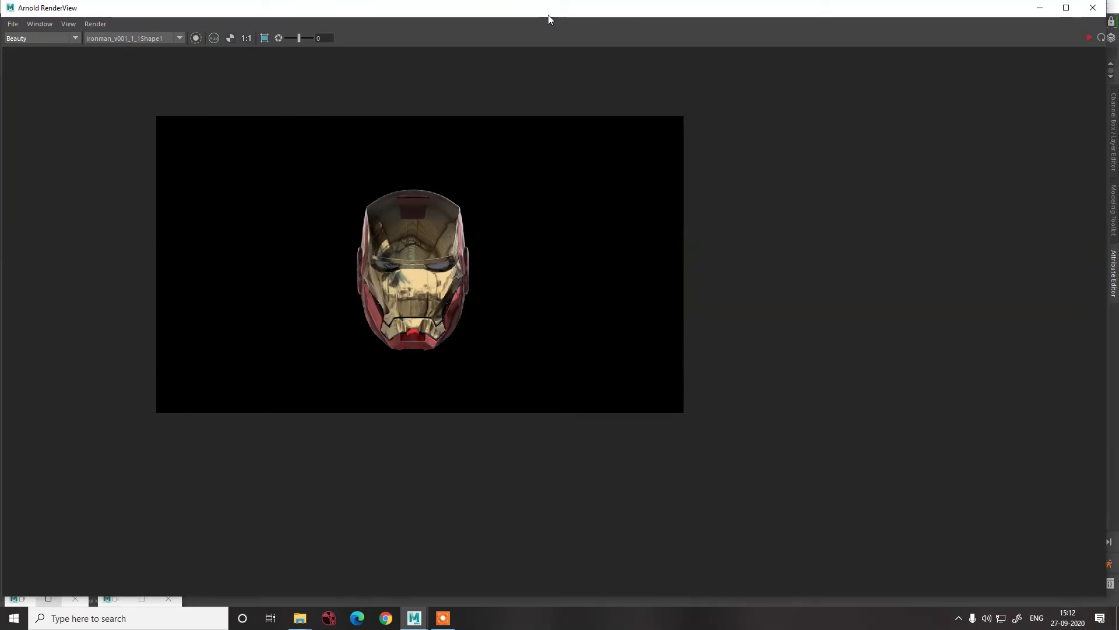
pyautogui.scroll(-2, 470, 219)
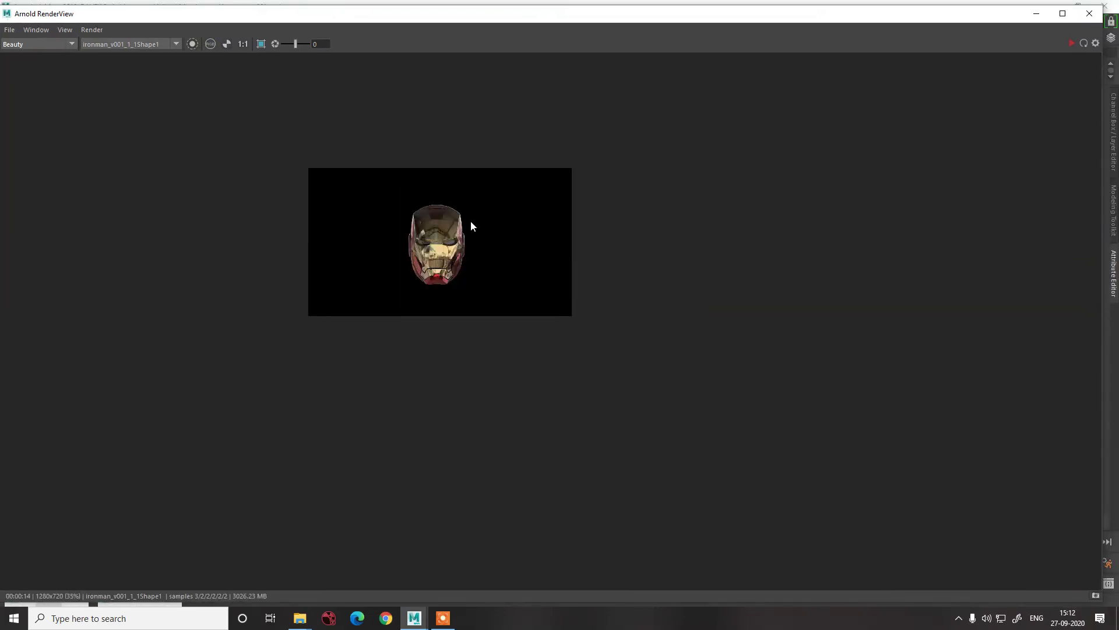
pyautogui.scroll(1, 471, 222)
pyautogui.click(92, 30)
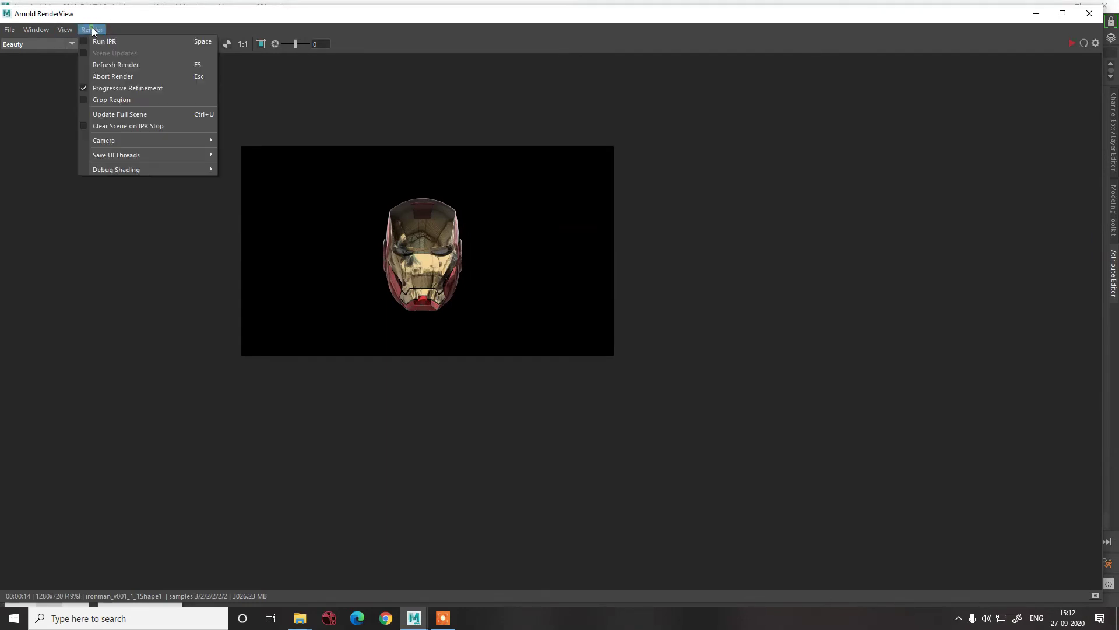
pyautogui.click(18, 46)
pyautogui.click(17, 46)
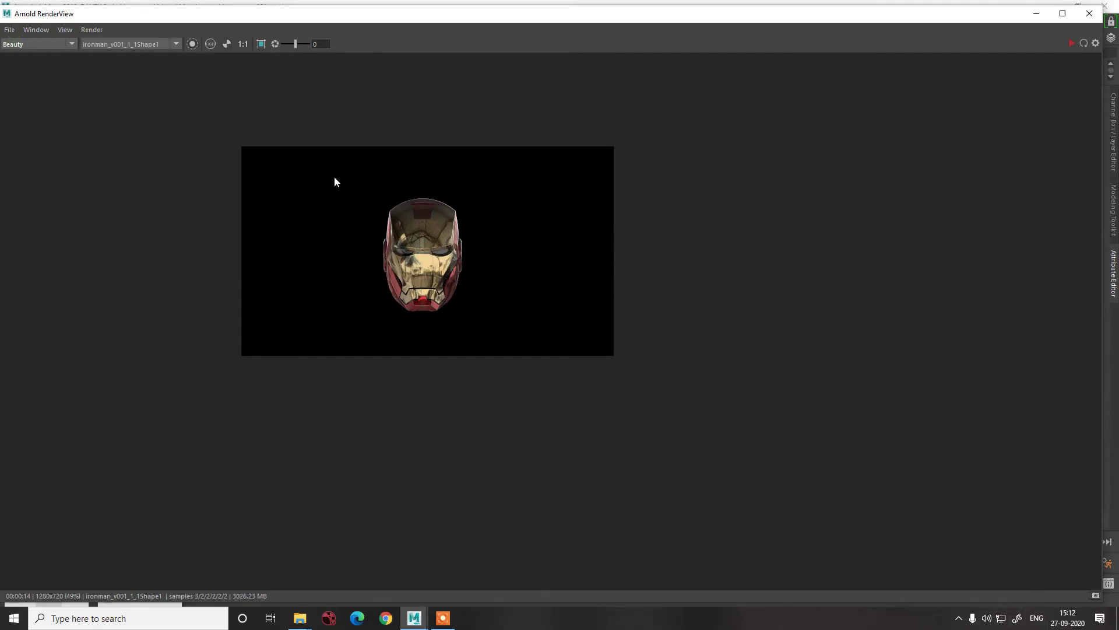
pyautogui.scroll(3, 372, 242)
pyautogui.scroll(-1, 372, 243)
# - Examine the helmet render's AOVs from ID and N through albedo and the cryptomatte passes to diffuse_albedo
pyautogui.click(39, 44)
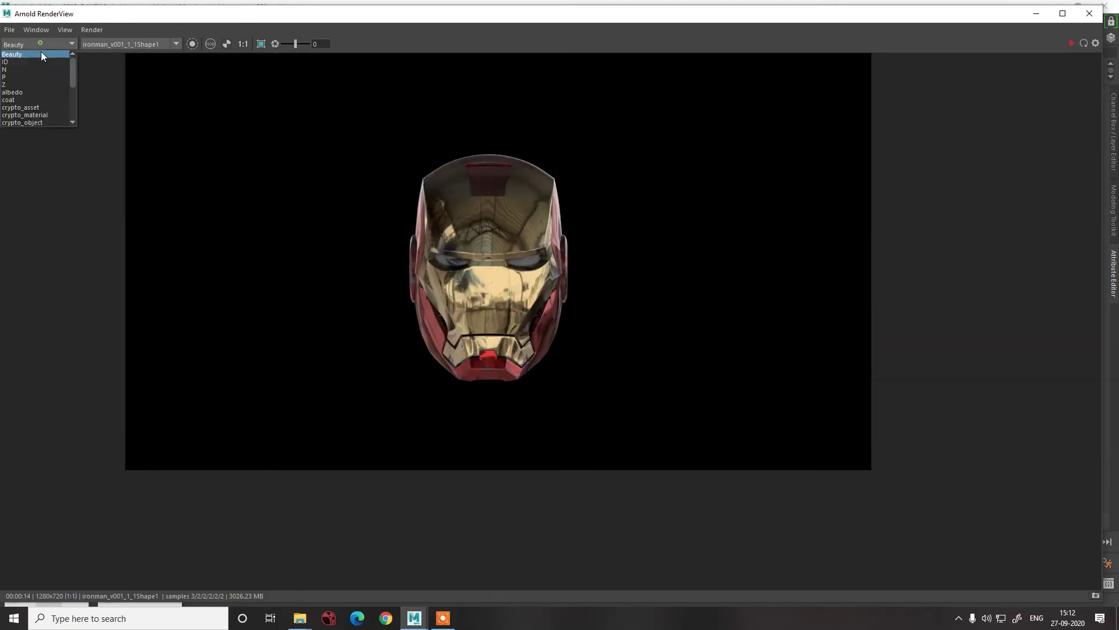
pyautogui.click(36, 62)
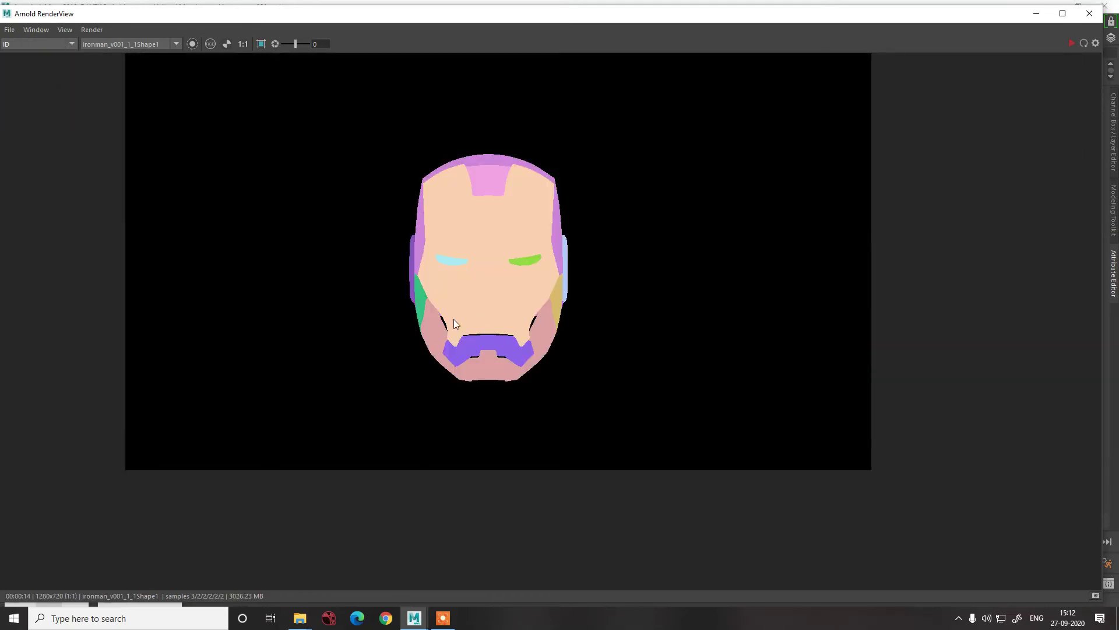
pyautogui.press('Down')
pyautogui.press('Down')
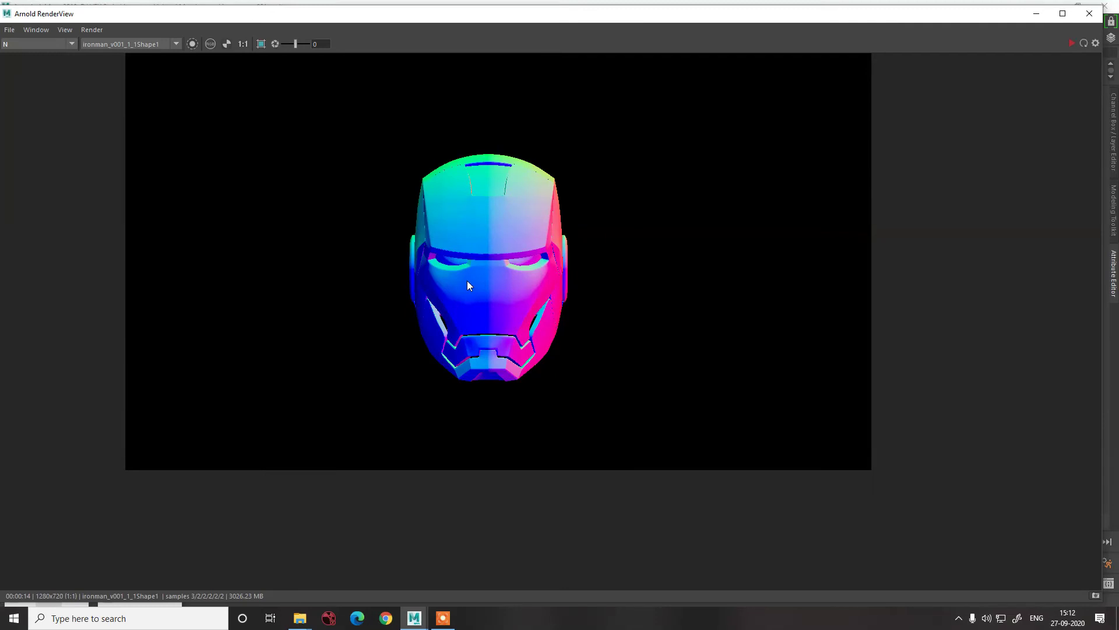
pyautogui.press('Down')
pyautogui.press('Down')
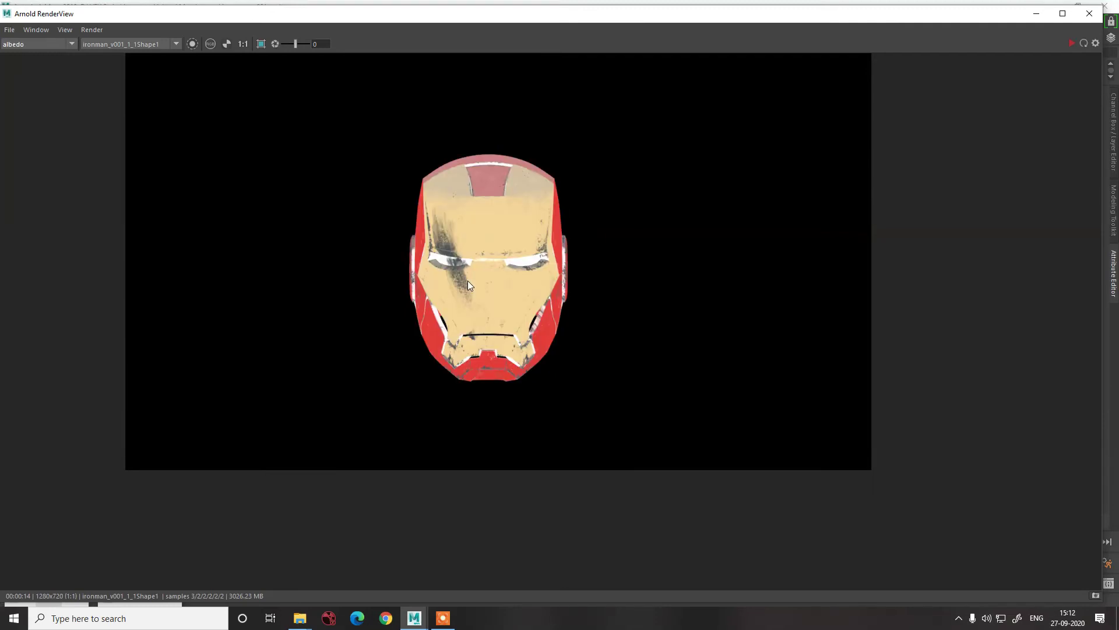
pyautogui.press('Down')
pyautogui.press('Down')
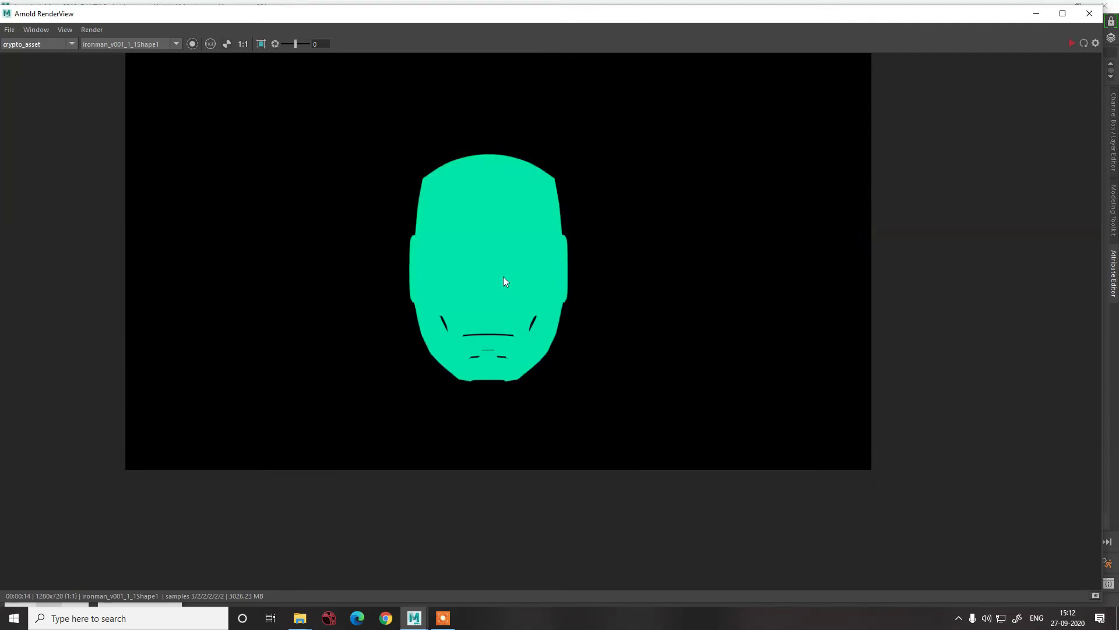
pyautogui.press('Down')
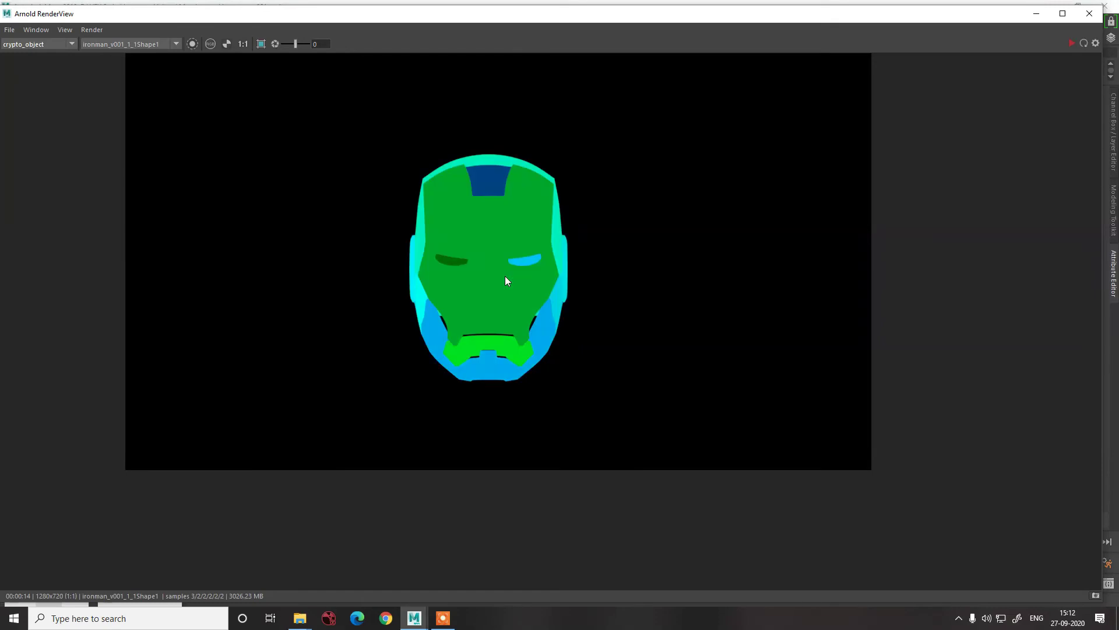
pyautogui.press('Down')
# - Compare the helmet's direct and indirect lighting passes and continue to the specular pass
pyautogui.press('Down')
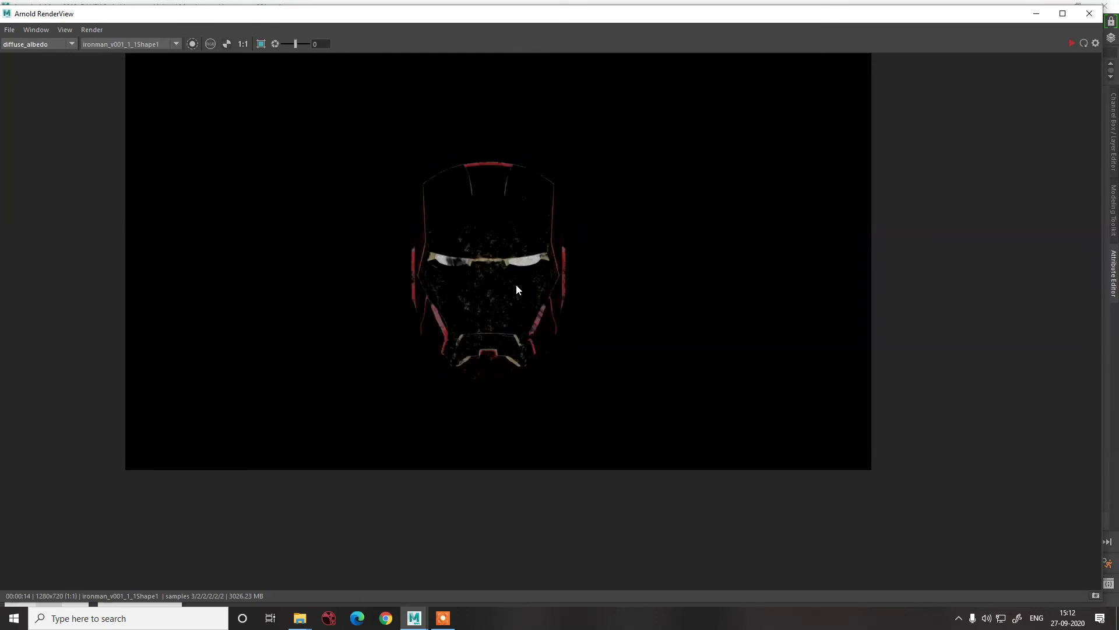
pyautogui.press('Down')
pyautogui.press('Down')
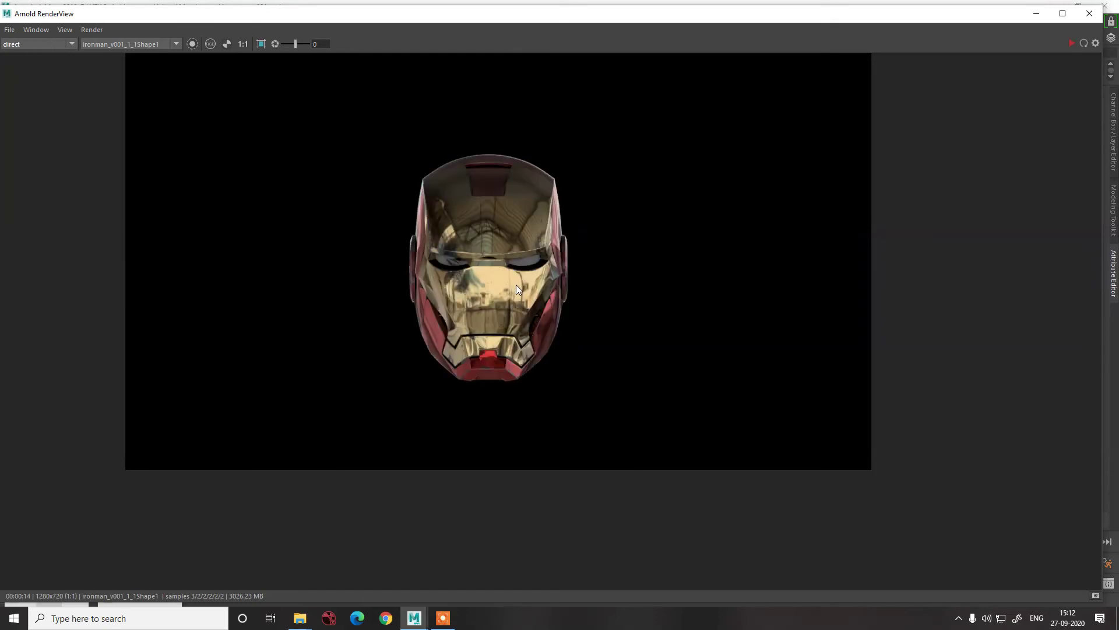
pyautogui.press('Down')
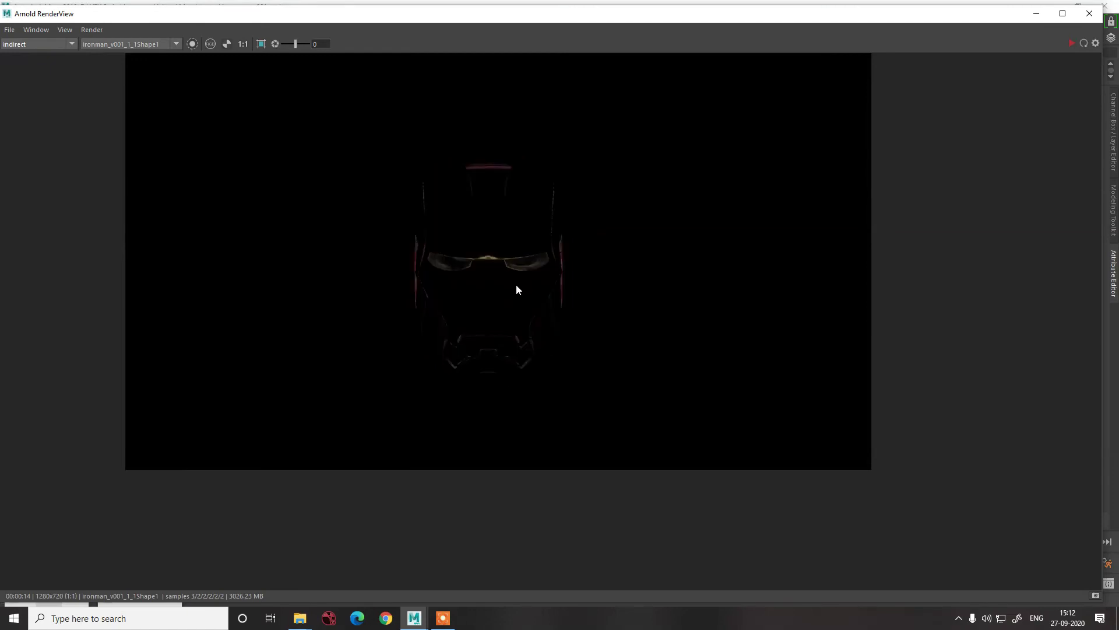
pyautogui.press('Up')
# - Compare the specular, specular_albedo and specular_indirect passes, and go back through the list past diffuse_indirect
pyautogui.press('Down')
pyautogui.press('Down')
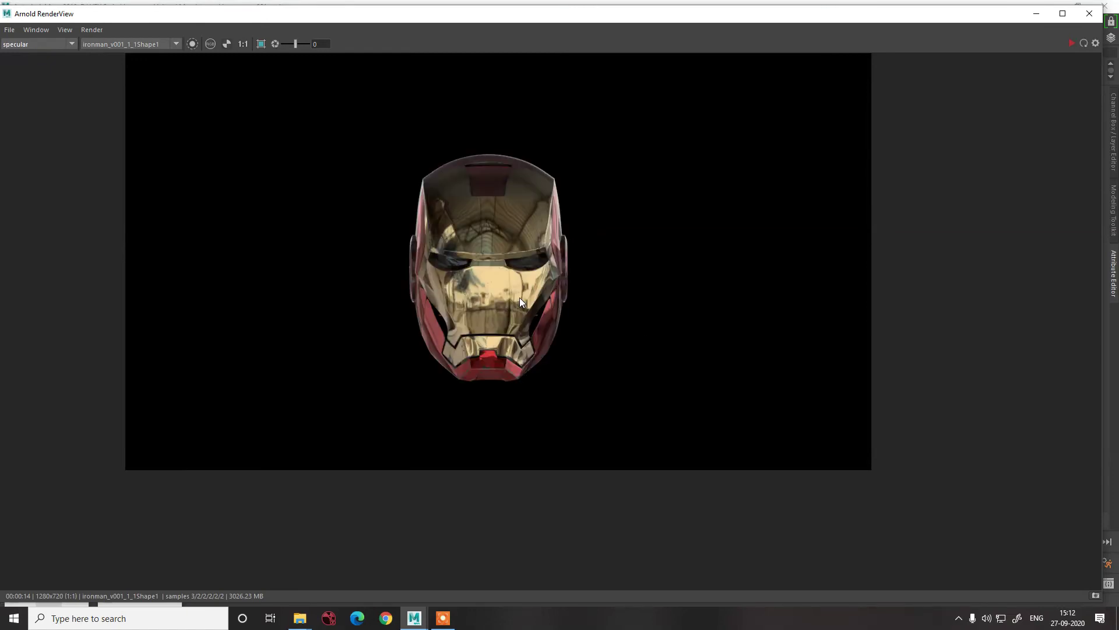
pyautogui.press('Down')
pyautogui.press('Down')
pyautogui.press('Up')
pyautogui.press('Down')
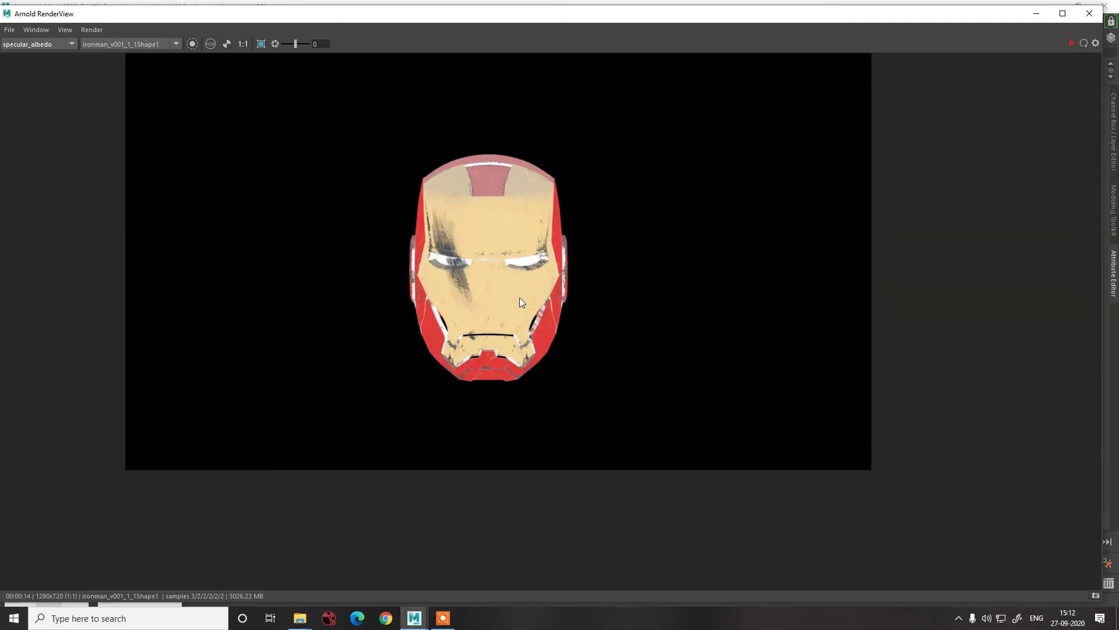
pyautogui.press('Up')
pyautogui.press('Down')
pyautogui.press('Up')
pyautogui.press('Down')
pyautogui.press('Up')
pyautogui.press('Down')
pyautogui.press('Up')
pyautogui.press('Down')
pyautogui.press('Down')
pyautogui.press('Down')
pyautogui.press('Up')
pyautogui.press('Down')
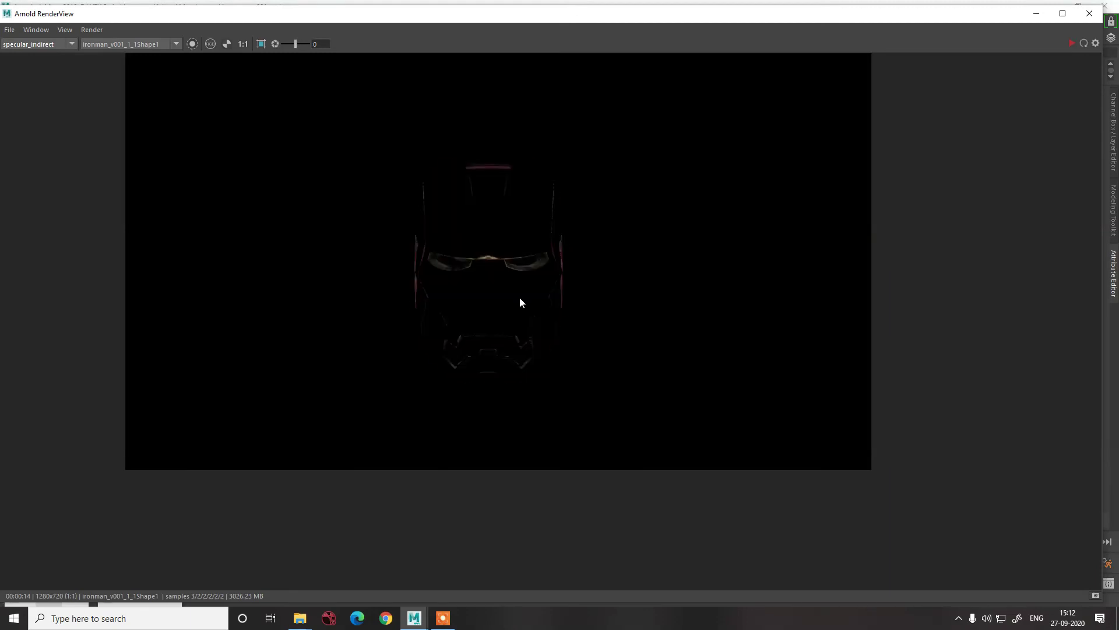
pyautogui.press('Up')
pyautogui.press('Down')
pyautogui.press('Up')
pyautogui.press('Up')
pyautogui.press('Up')
pyautogui.press('Up')
pyautogui.press('Up')
pyautogui.press('Up')
pyautogui.press('Up')
pyautogui.press('Up')
pyautogui.press('Up')
pyautogui.press('Up')
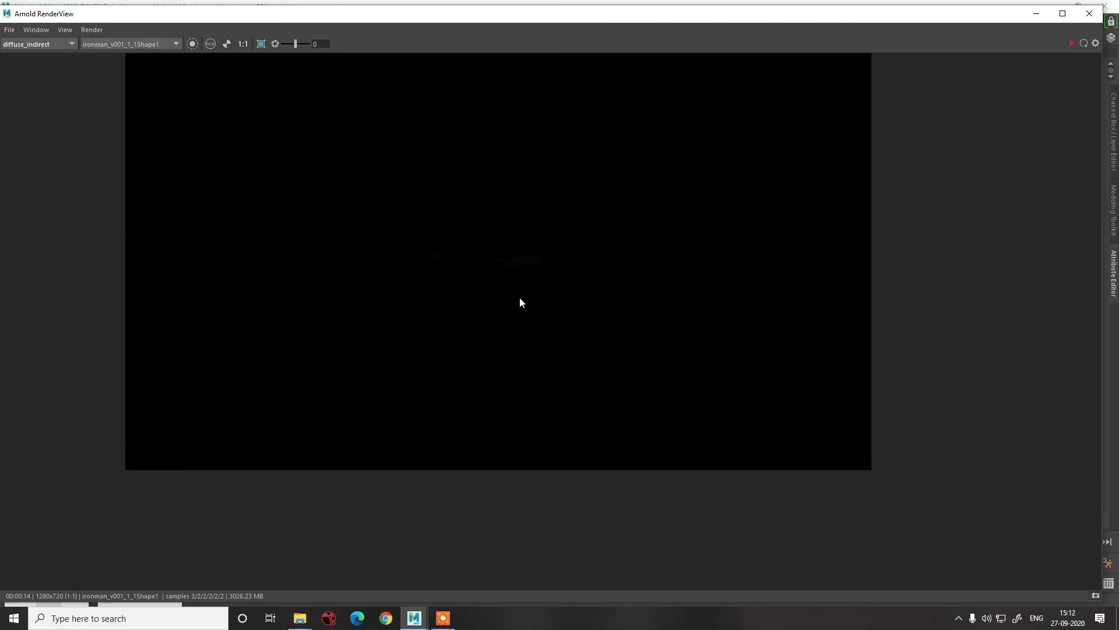
pyautogui.press('Up')
pyautogui.press('Up')
pyautogui.press('Up')
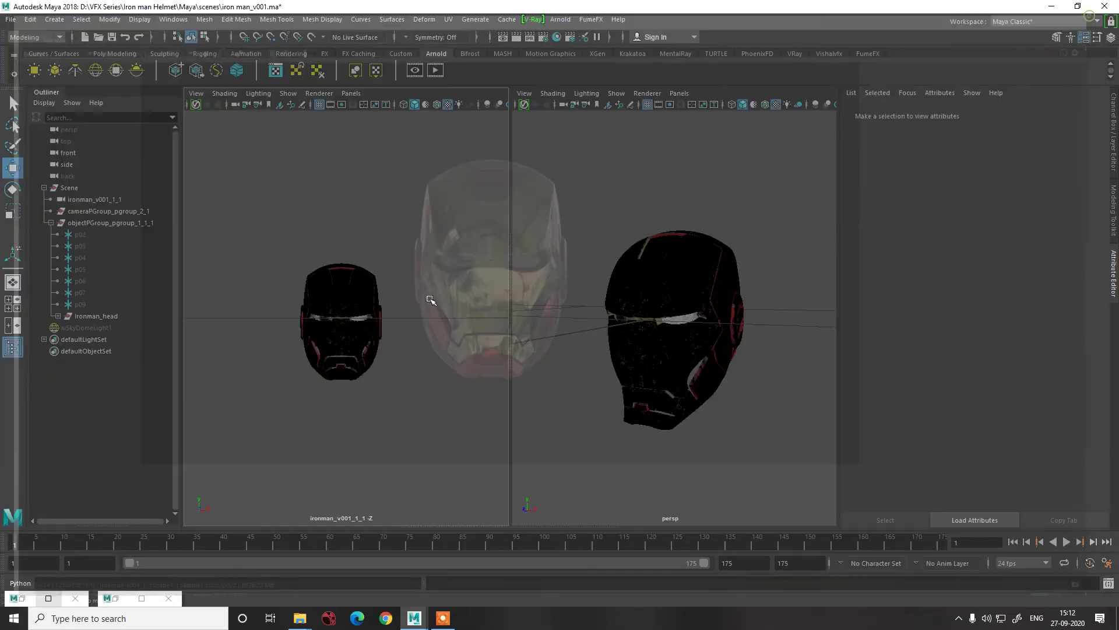
# - Close the Arnold RenderView and select the helmet's face mesh in the ironman_v001_1_1 camera view
pyautogui.click(1090, 13)
pyautogui.click(641, 299)
pyautogui.click(425, 315)
pyautogui.click(338, 311)
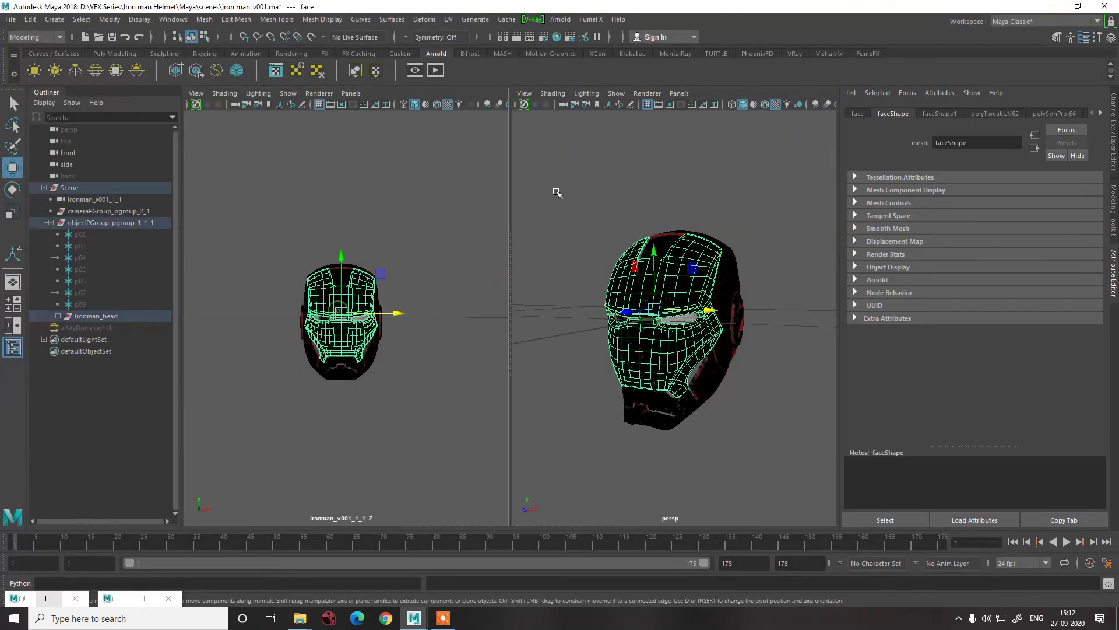
# - Open Render Setup and create a render layer named AO
pyautogui.click(570, 37)
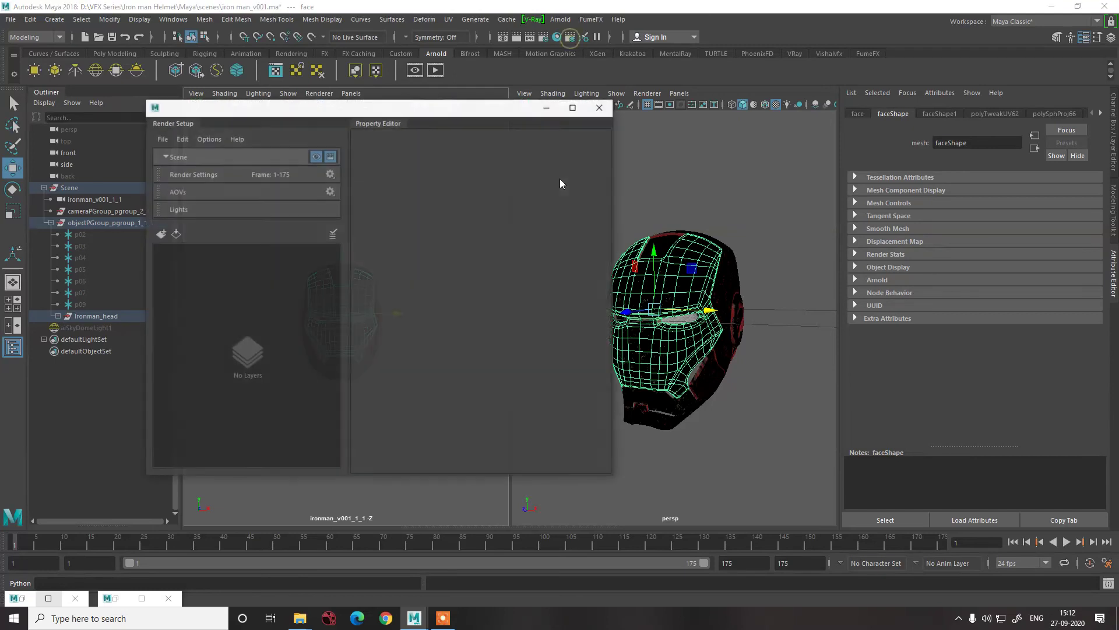
pyautogui.click(160, 233)
pyautogui.click(261, 291)
pyautogui.doubleClick(210, 252)
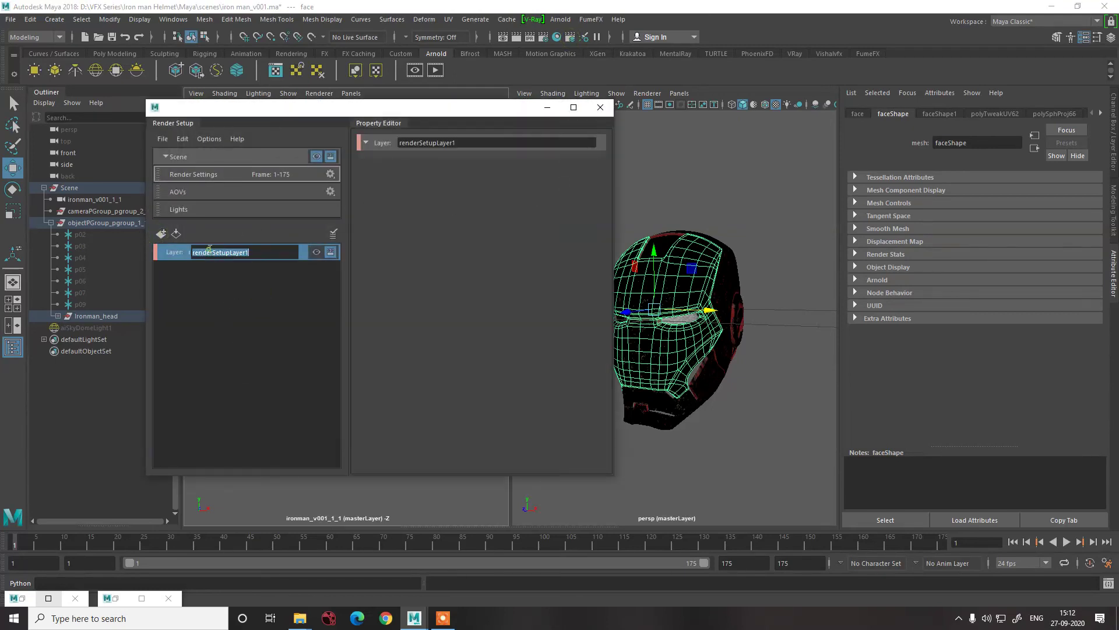
pyautogui.write('AO')
pyautogui.press('Return')
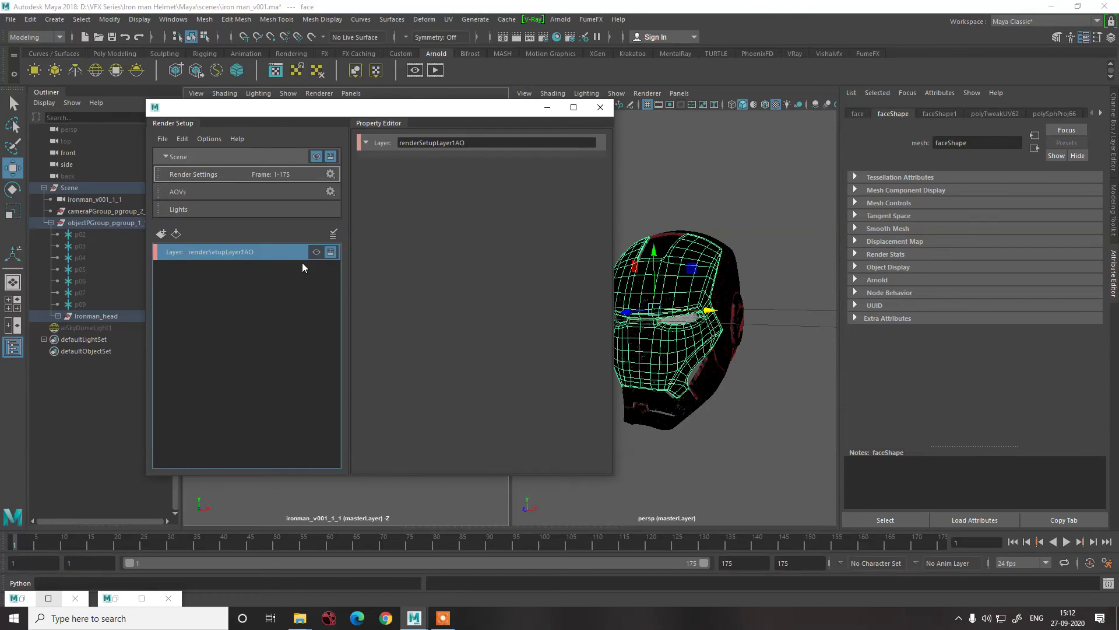
pyautogui.doubleClick(247, 255)
pyautogui.hotkey('ctrl', 'a')
pyautogui.write('A')
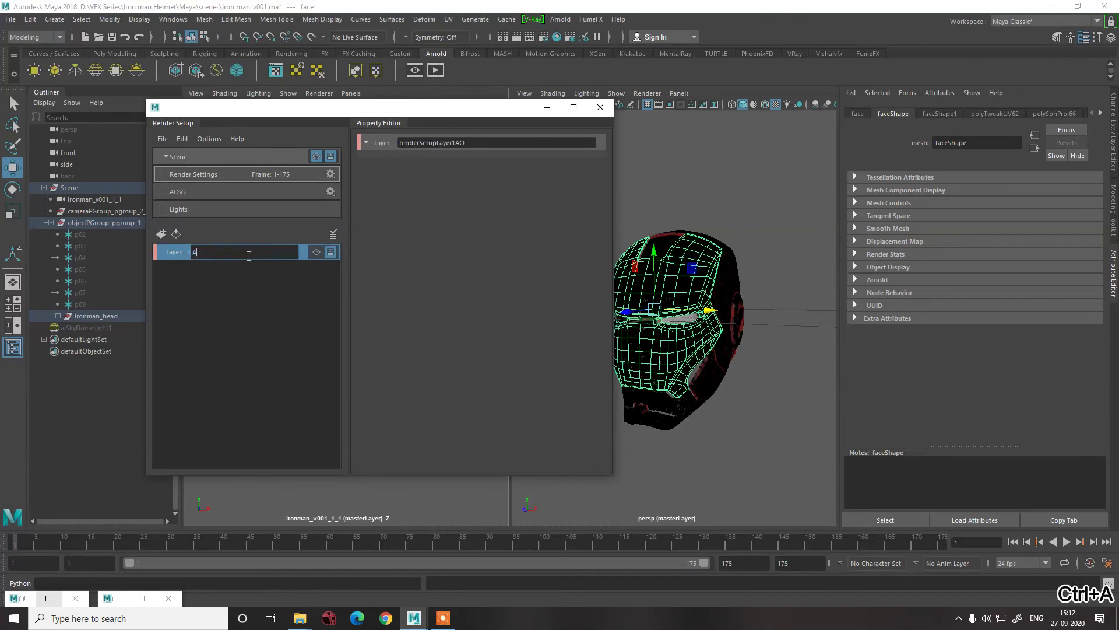
pyautogui.write('O')
pyautogui.press('Return')
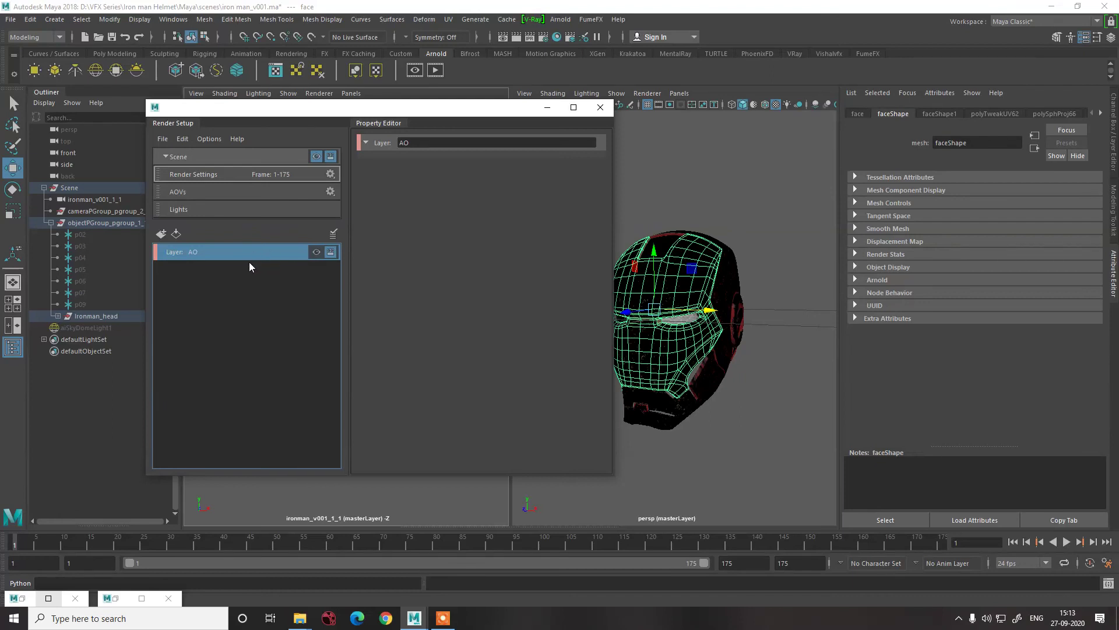
# - Create a collection in the AO layer and add the objectPGroup_pgroup_1_1_1 group to it
pyautogui.rightClick(216, 252)
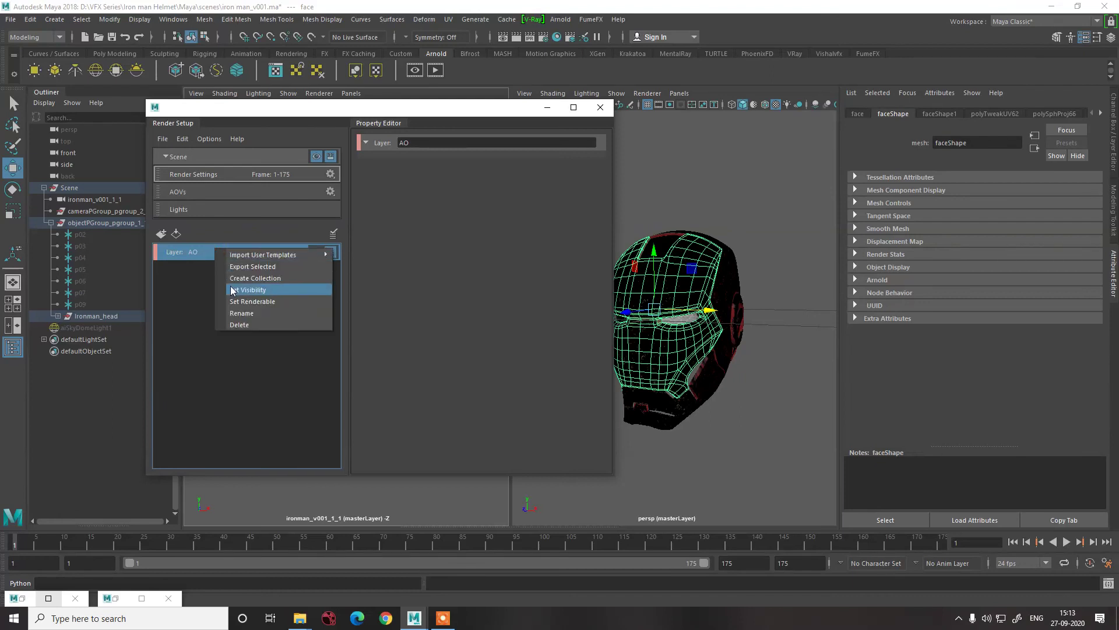
pyautogui.click(237, 280)
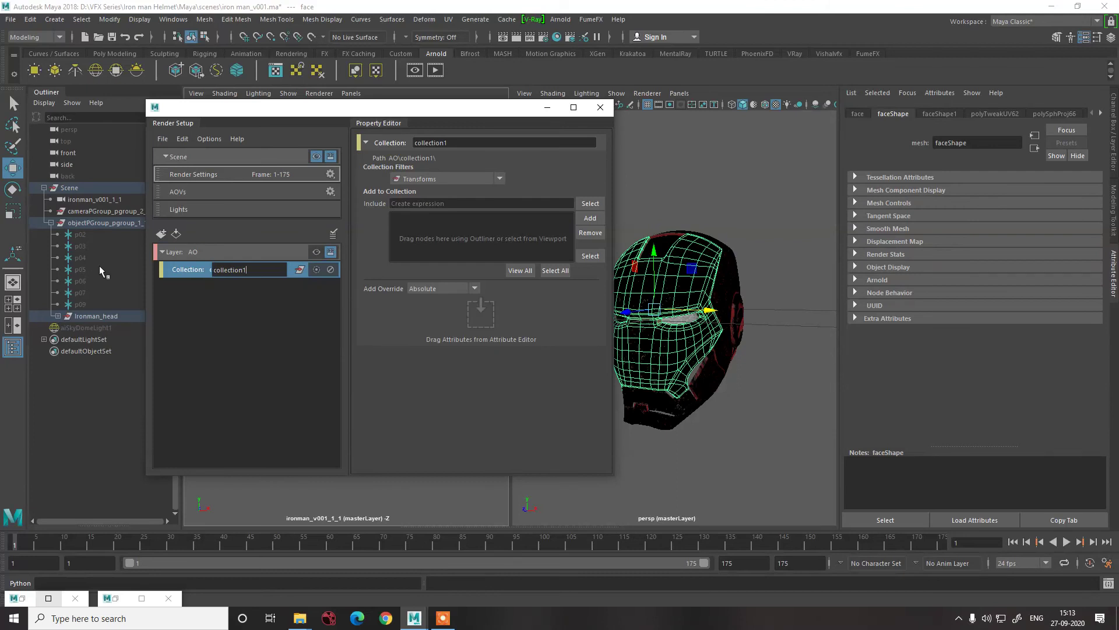
pyautogui.click(85, 316)
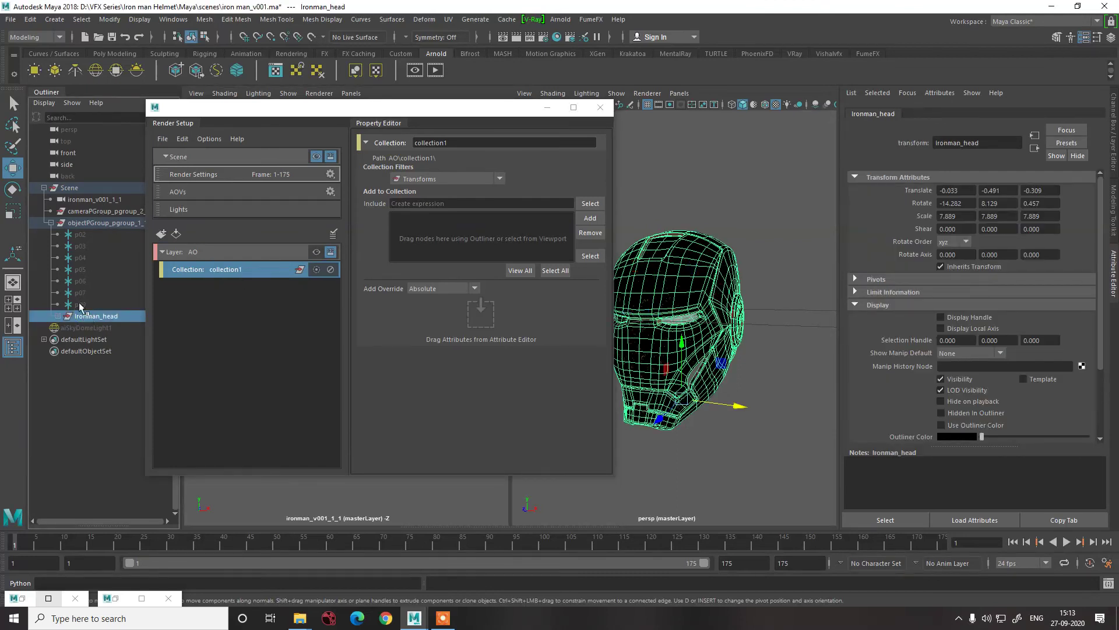
pyautogui.click(85, 225)
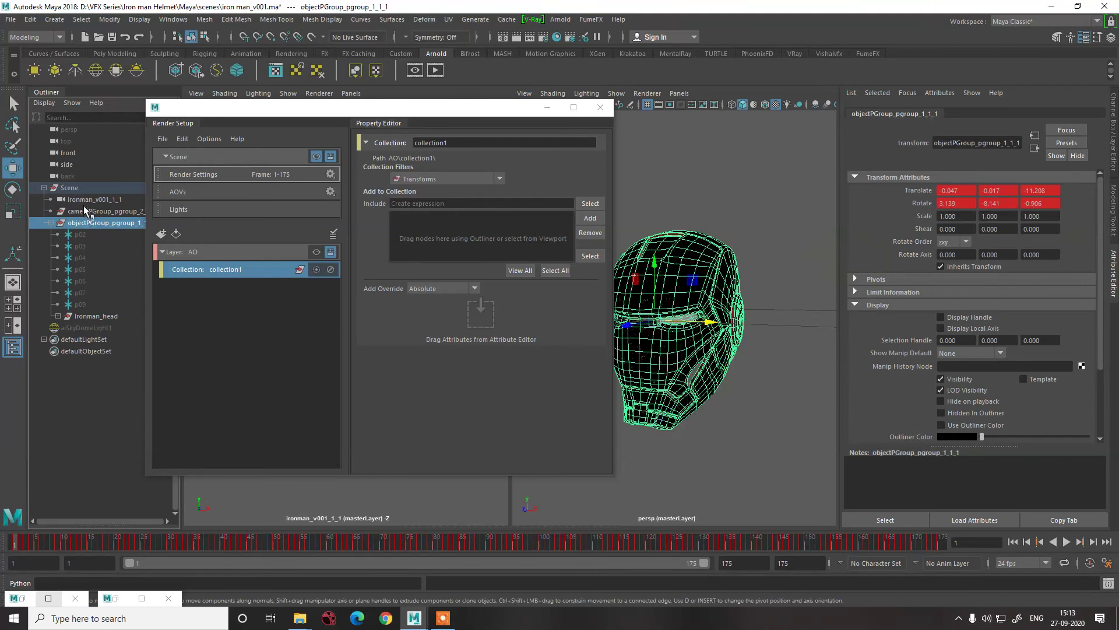
pyautogui.click(50, 223)
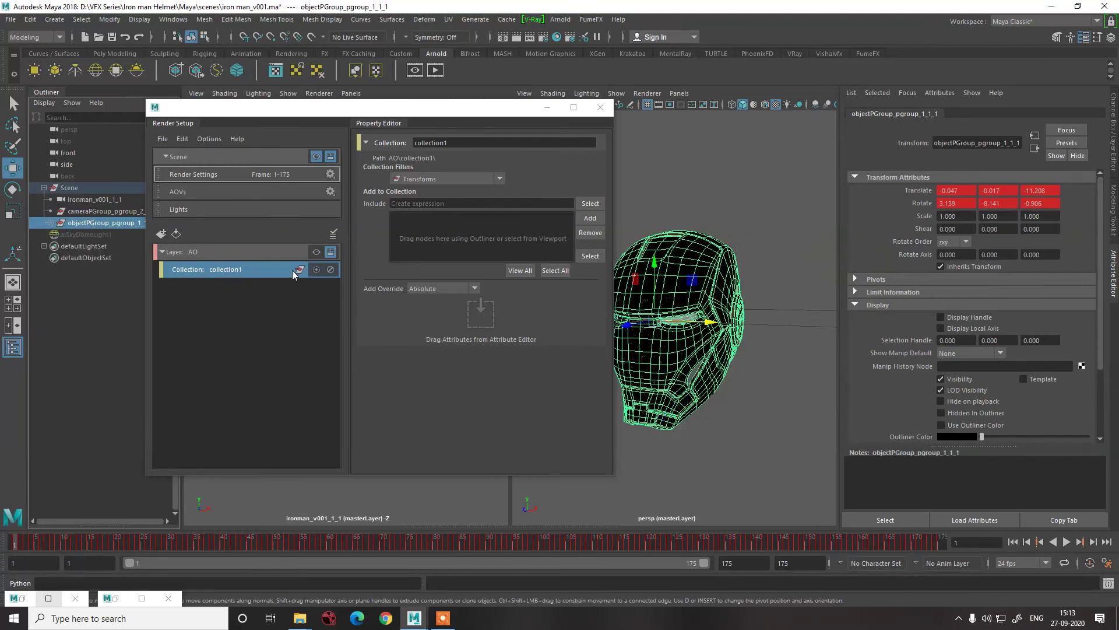
pyautogui.click(589, 218)
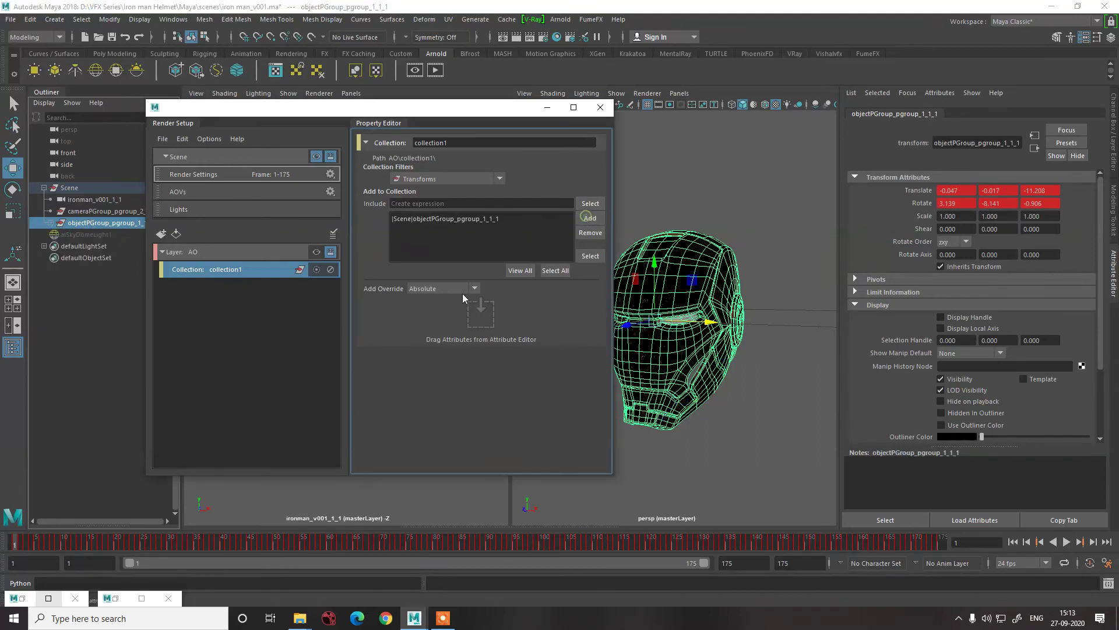
pyautogui.click(429, 218)
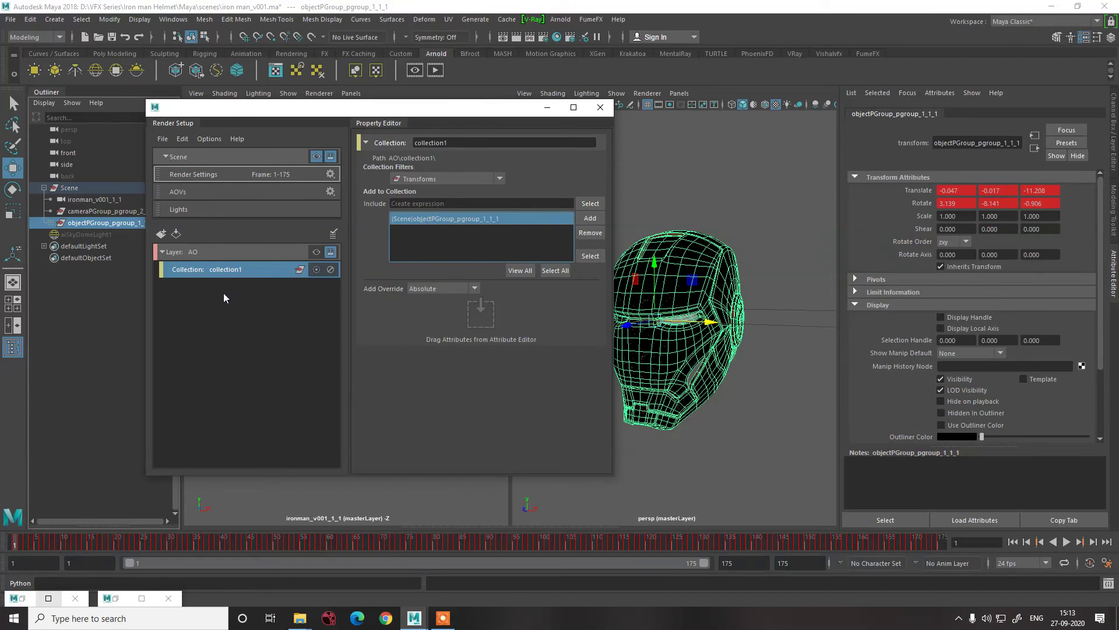
# - Add a shader override to the AO layer's collection with an aiAmbientOcclusion shader, and put Render Setup away
pyautogui.rightClick(226, 269)
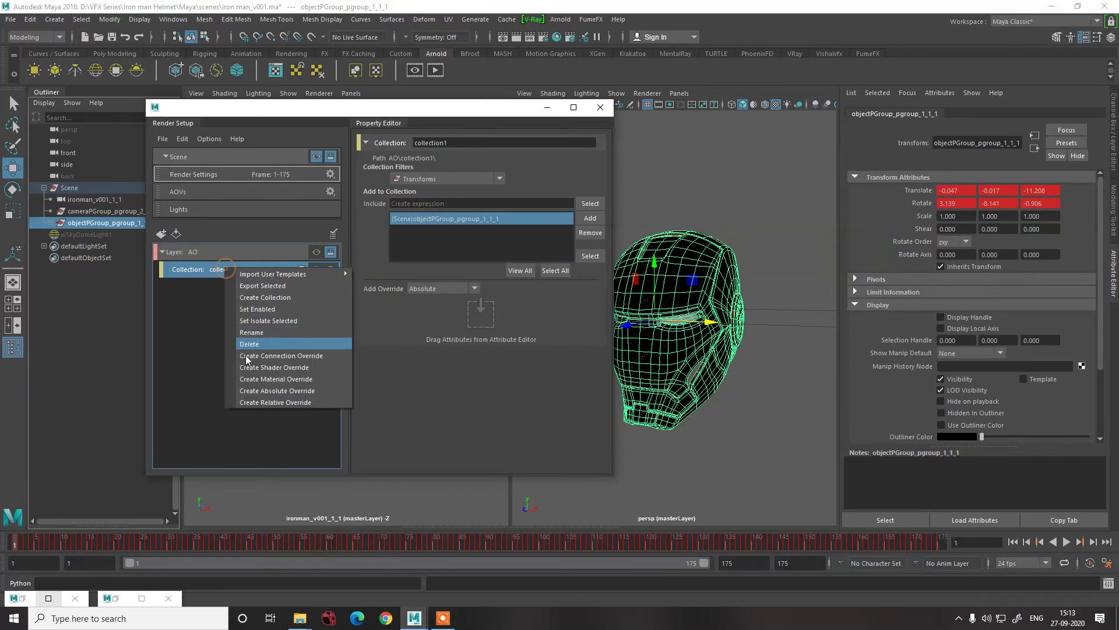
pyautogui.click(252, 367)
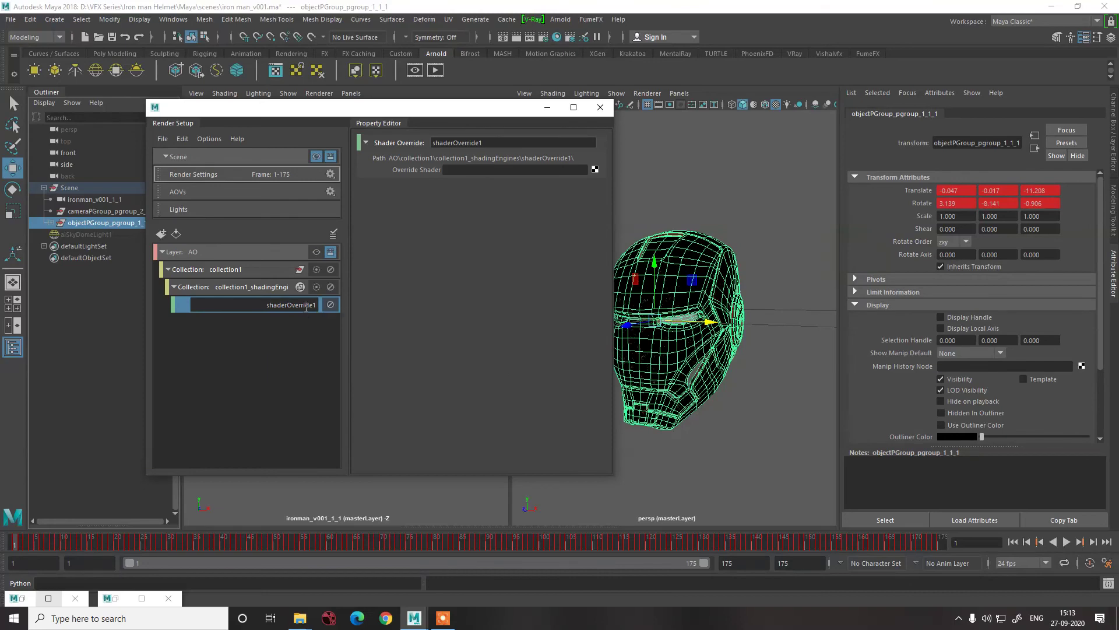
pyautogui.click(594, 169)
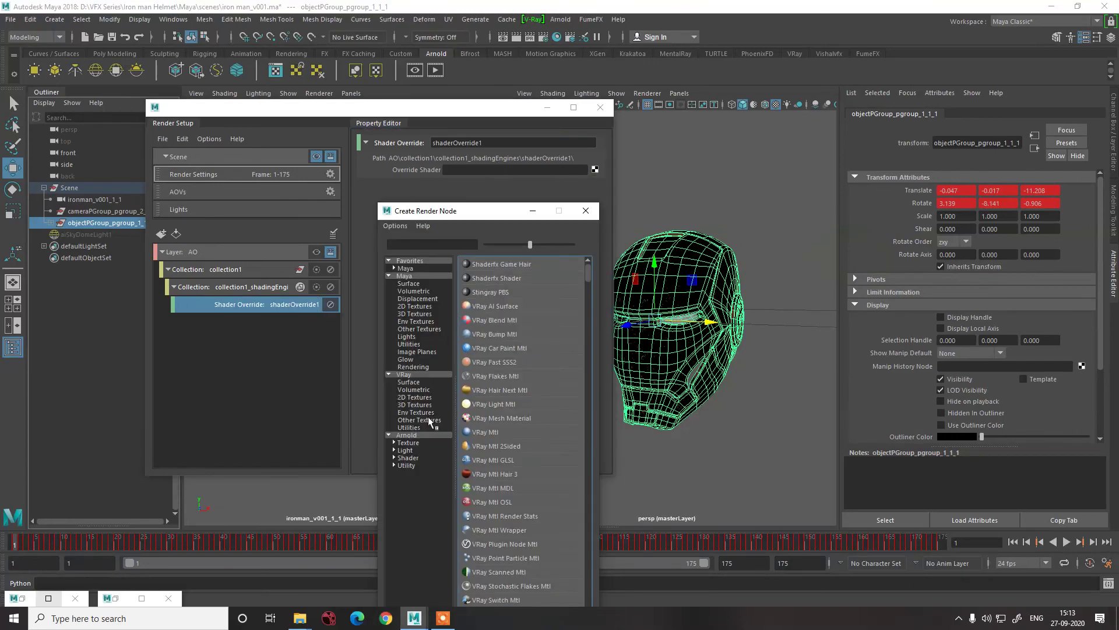
pyautogui.click(407, 435)
pyautogui.click(408, 457)
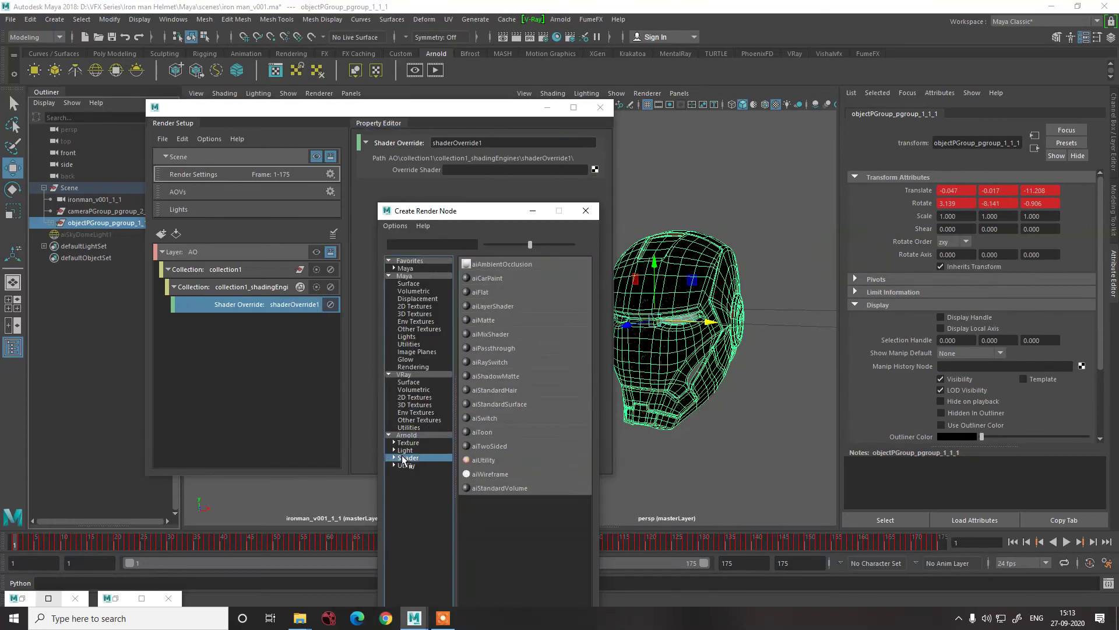
pyautogui.click(501, 268)
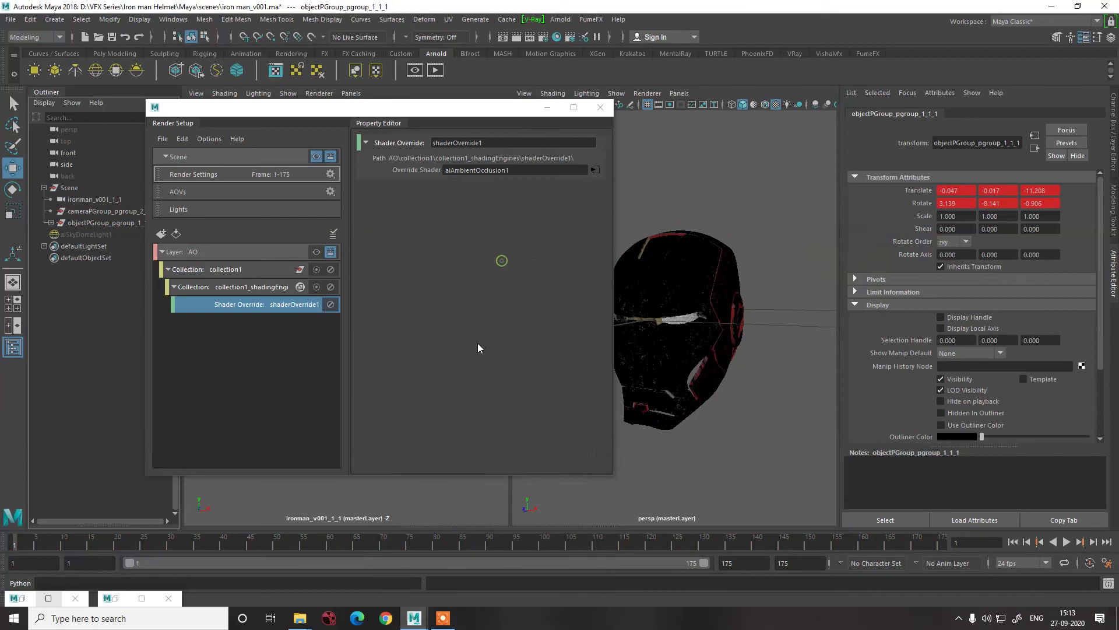
pyautogui.click(255, 352)
pyautogui.click(600, 107)
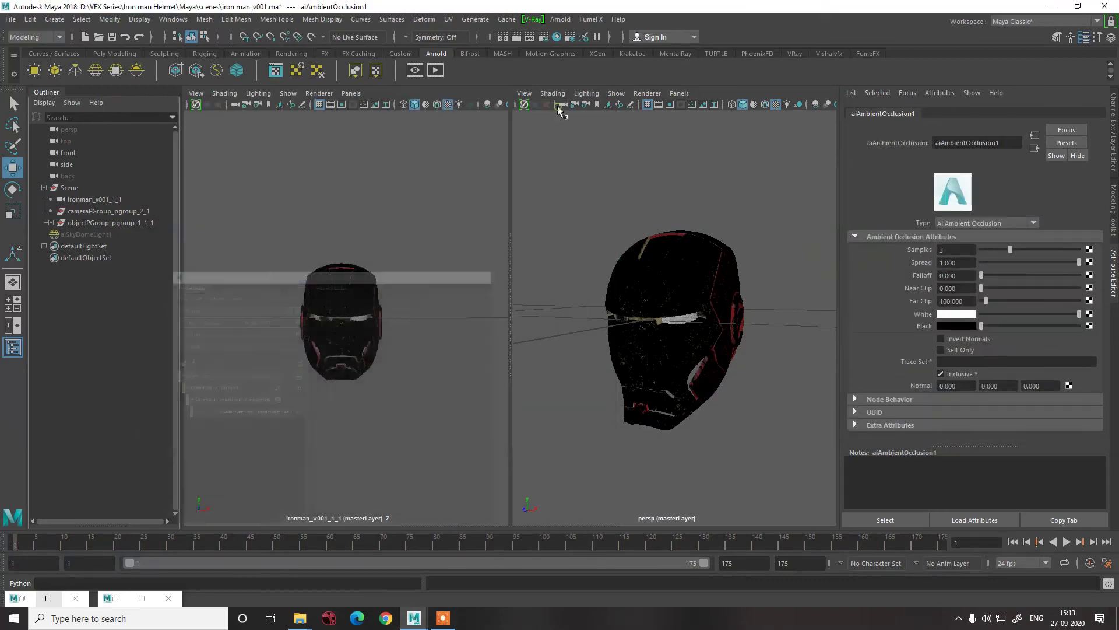
# - Make AO the visible render layer in Render Setup and minimise the window
pyautogui.click(376, 303)
pyautogui.click(211, 599)
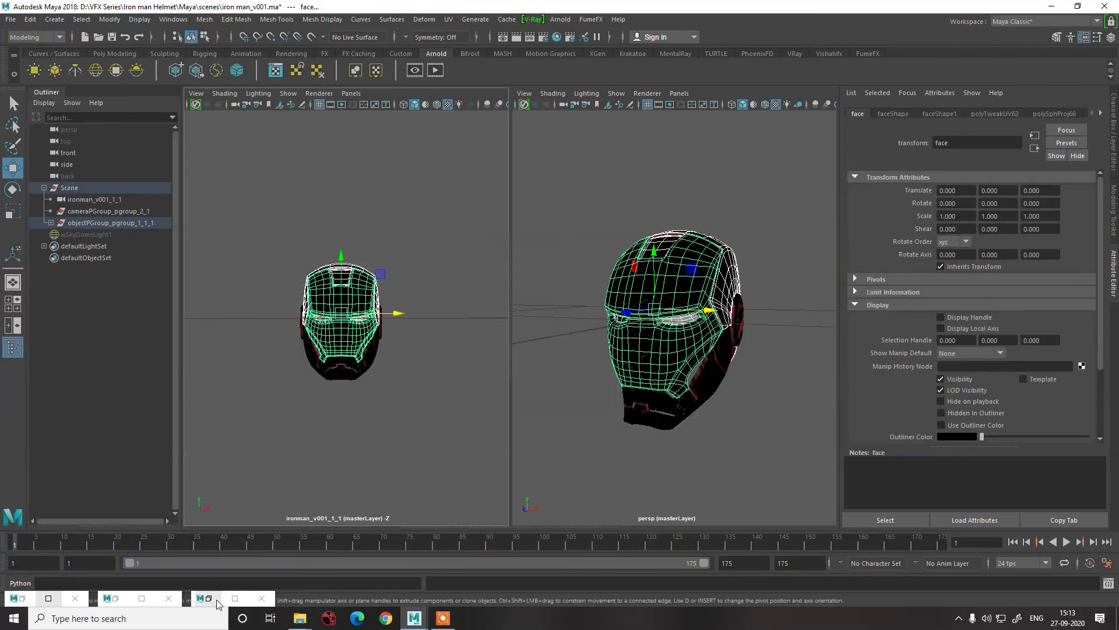
pyautogui.click(316, 251)
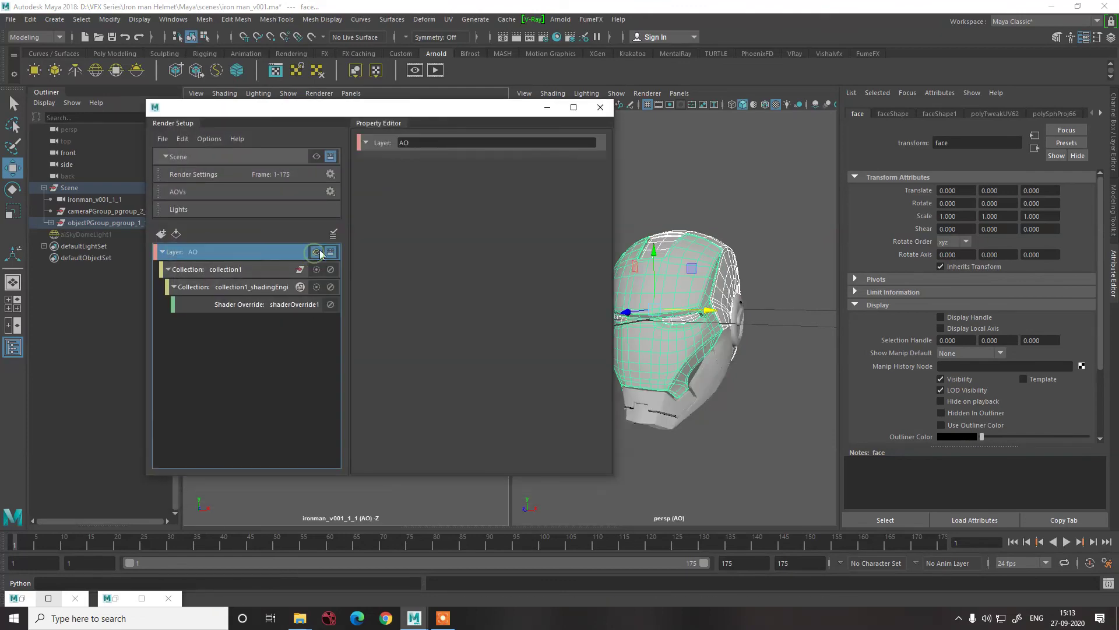
pyautogui.click(547, 107)
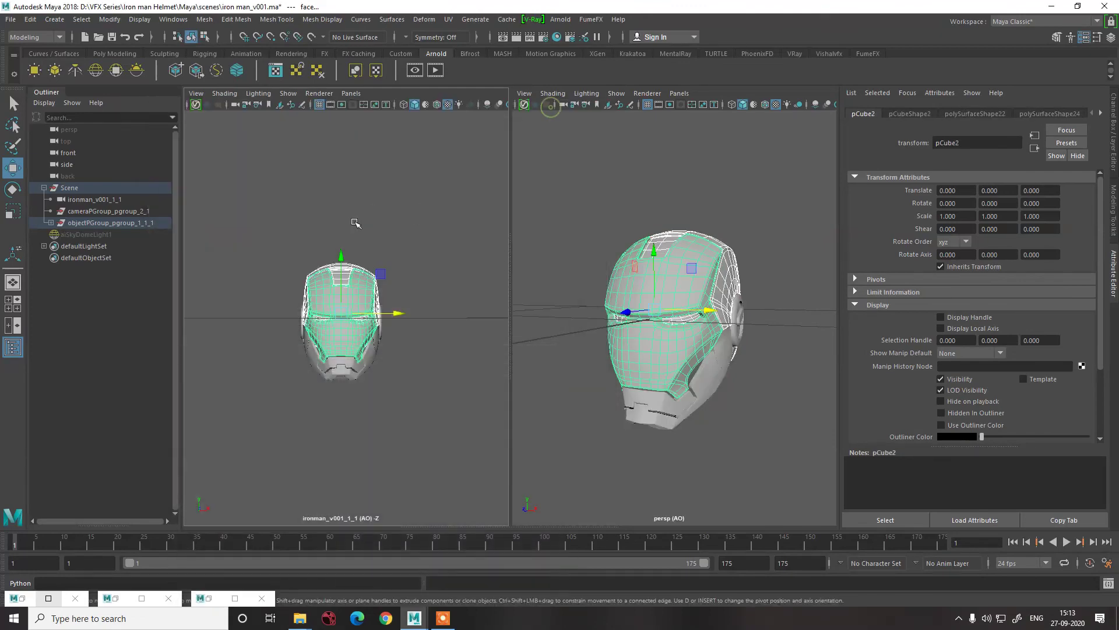
# - Render the AO layer with Arnold to check the helmet's ambient occlusion, and close the RenderView
pyautogui.click(334, 303)
pyautogui.click(333, 303)
pyautogui.click(560, 20)
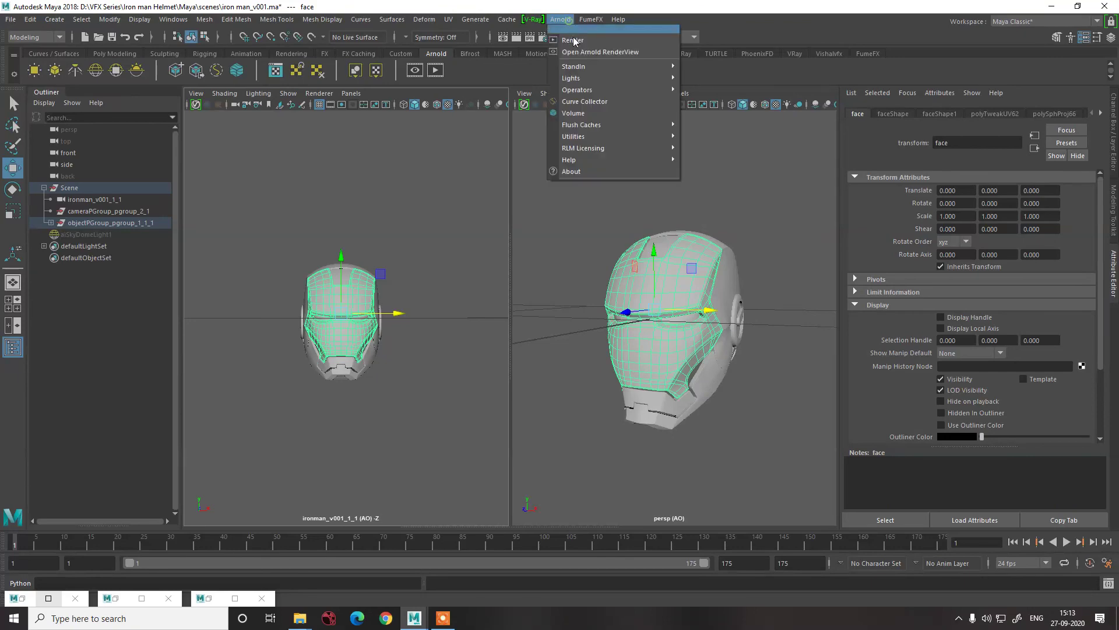
pyautogui.click(522, 123)
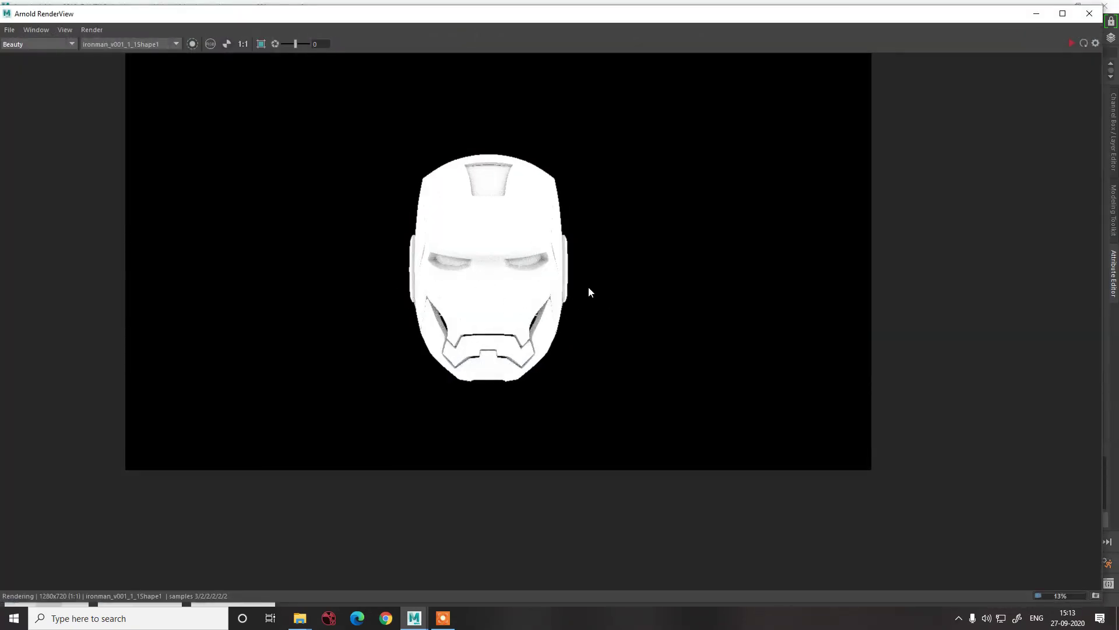
pyautogui.click(1090, 15)
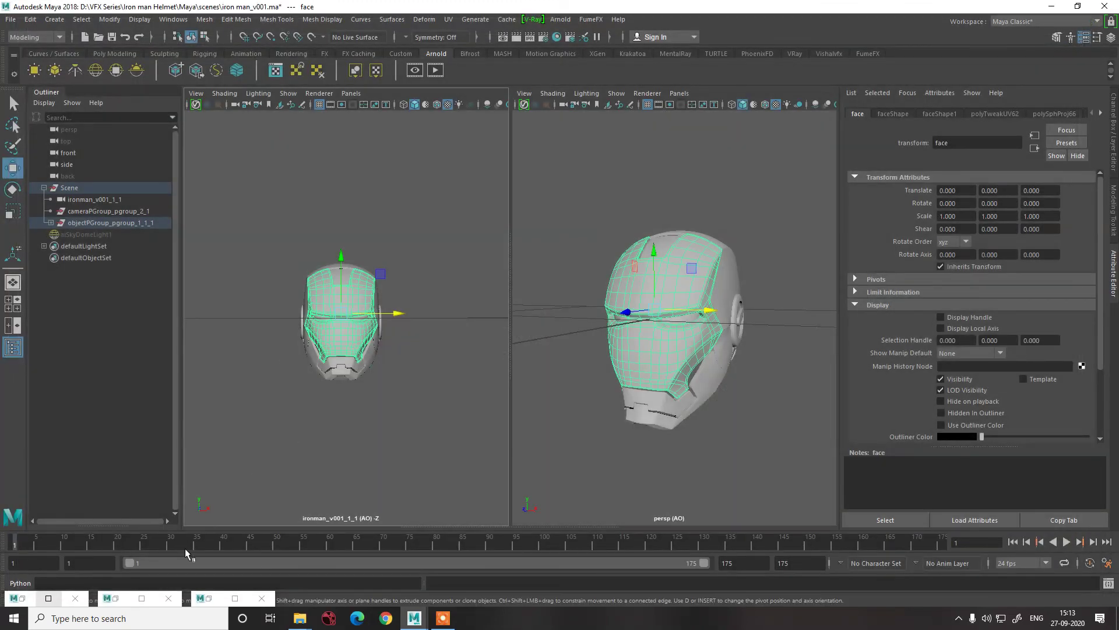
# - Restore the minimised Render Setup window
pyautogui.click(208, 598)
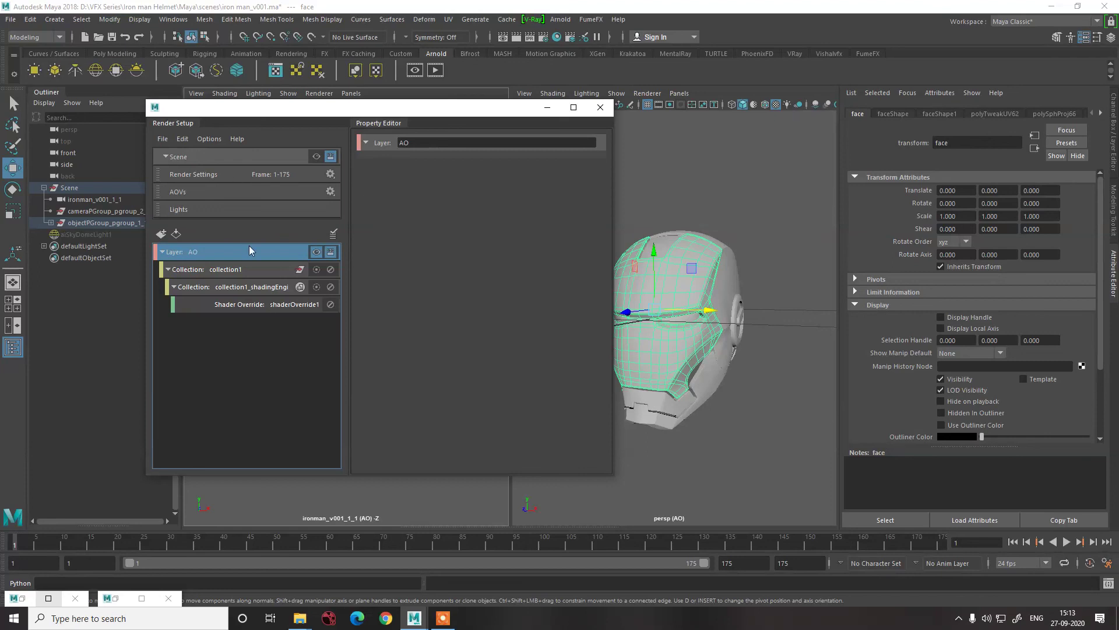
# - Make the master scene layer the visible render layer in Render Setup, keeping the AO layer expanded
pyautogui.click(316, 156)
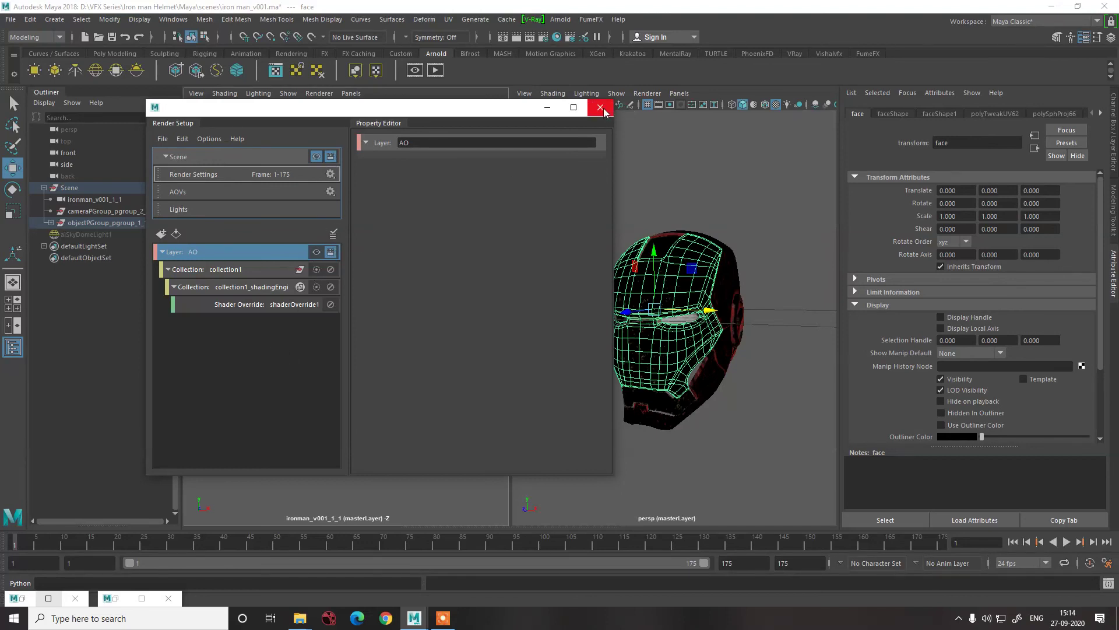
pyautogui.click(162, 251)
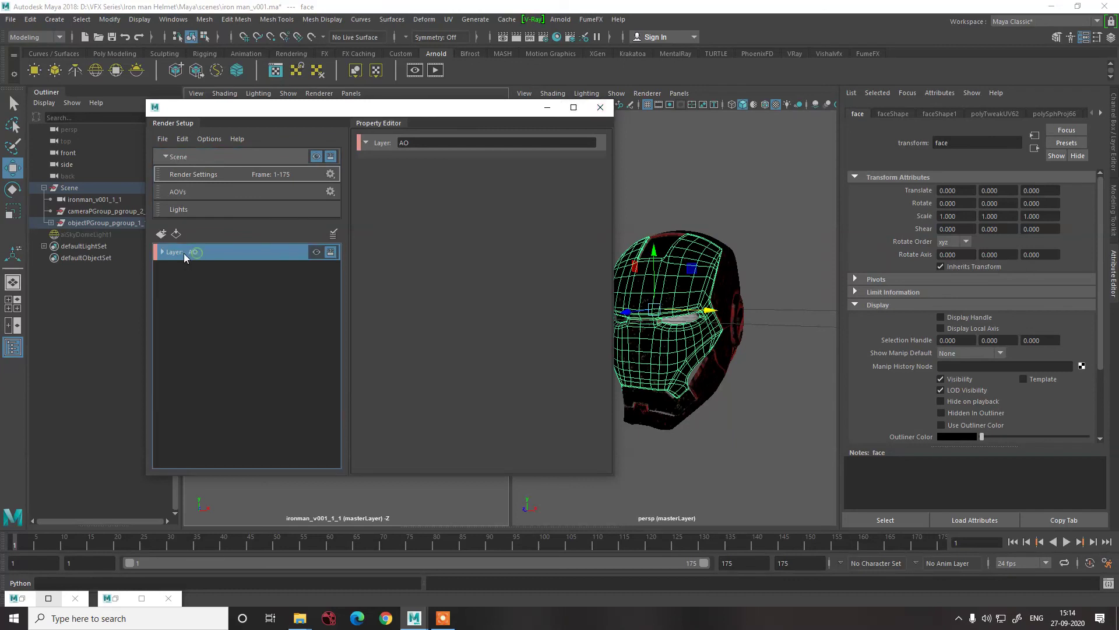
pyautogui.click(162, 251)
# - Set the master layer's render image size preset to HD_1080, and close Render Settings and Render Setup
pyautogui.click(550, 39)
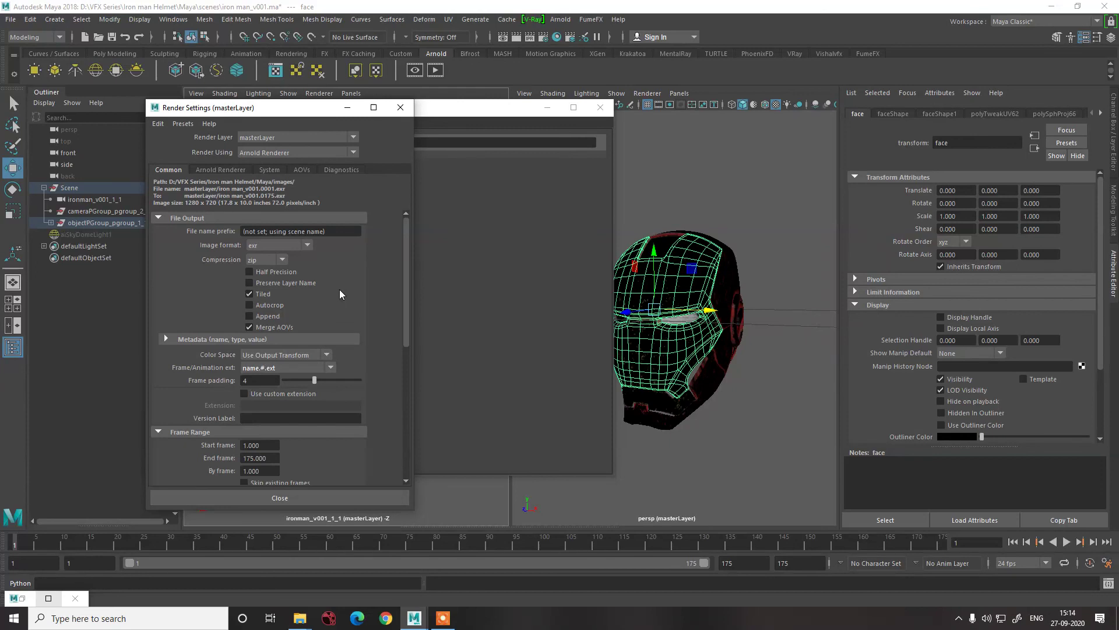
pyautogui.scroll(-5, 340, 291)
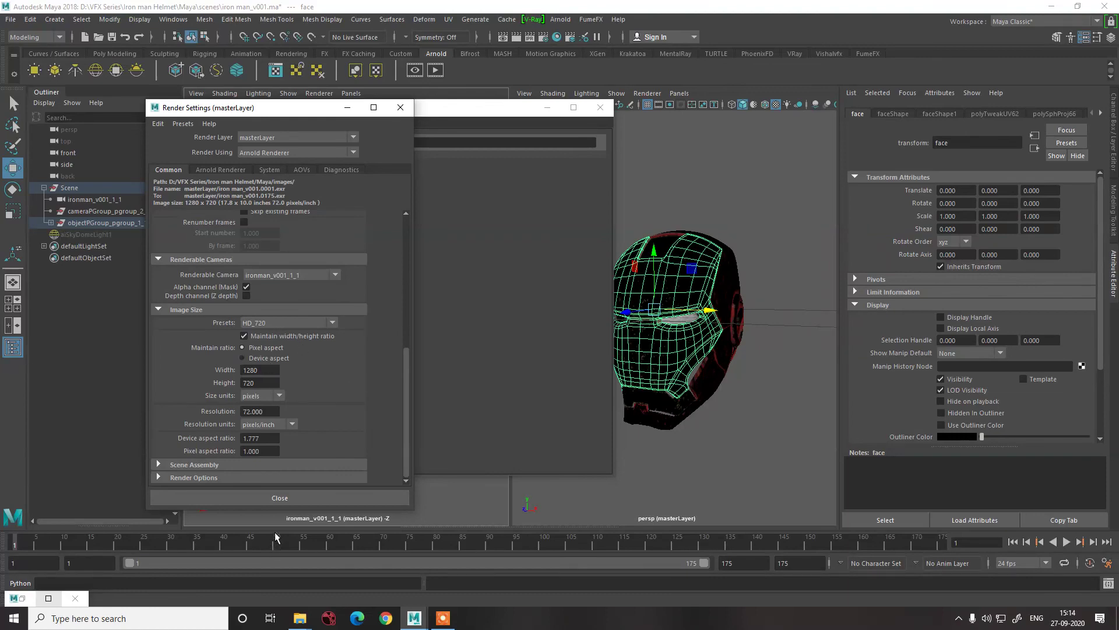
pyautogui.click(279, 498)
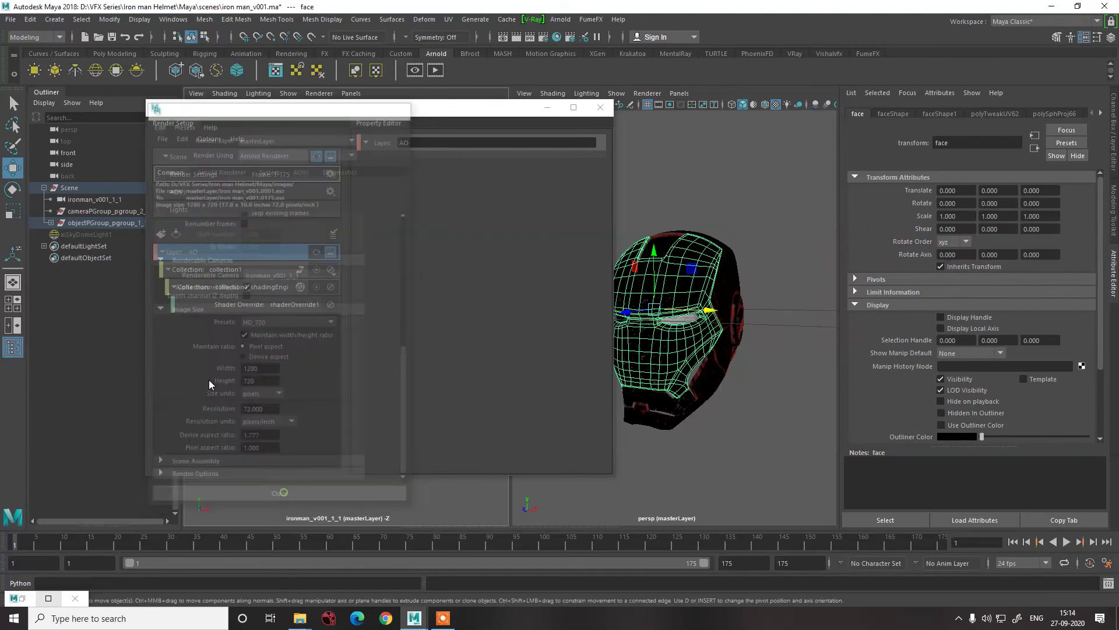
pyautogui.click(542, 38)
pyautogui.click(271, 323)
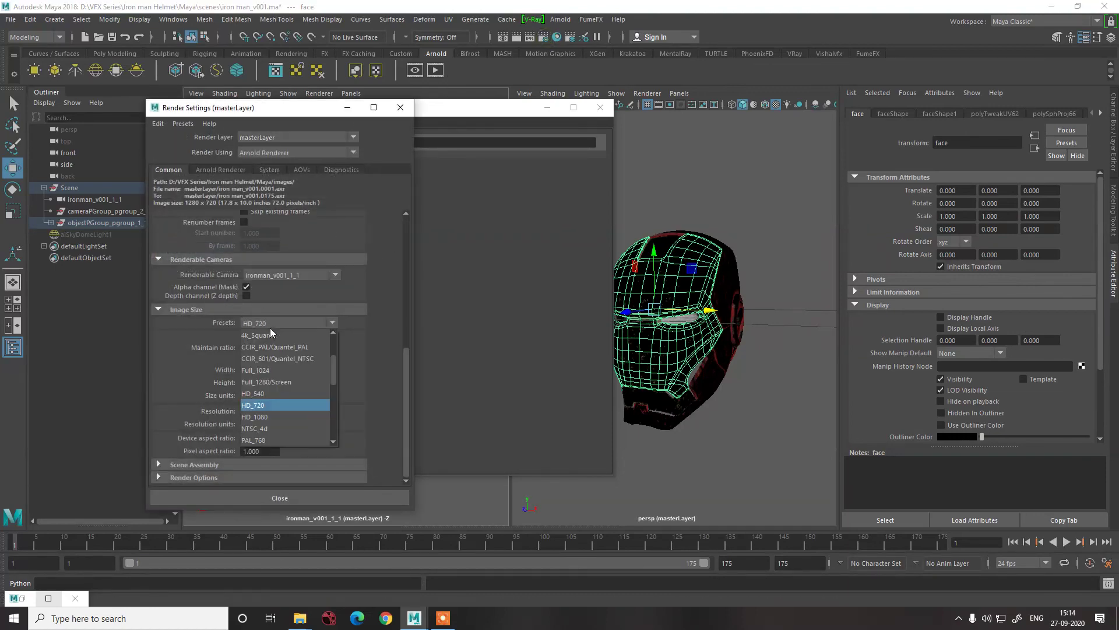
pyautogui.click(267, 394)
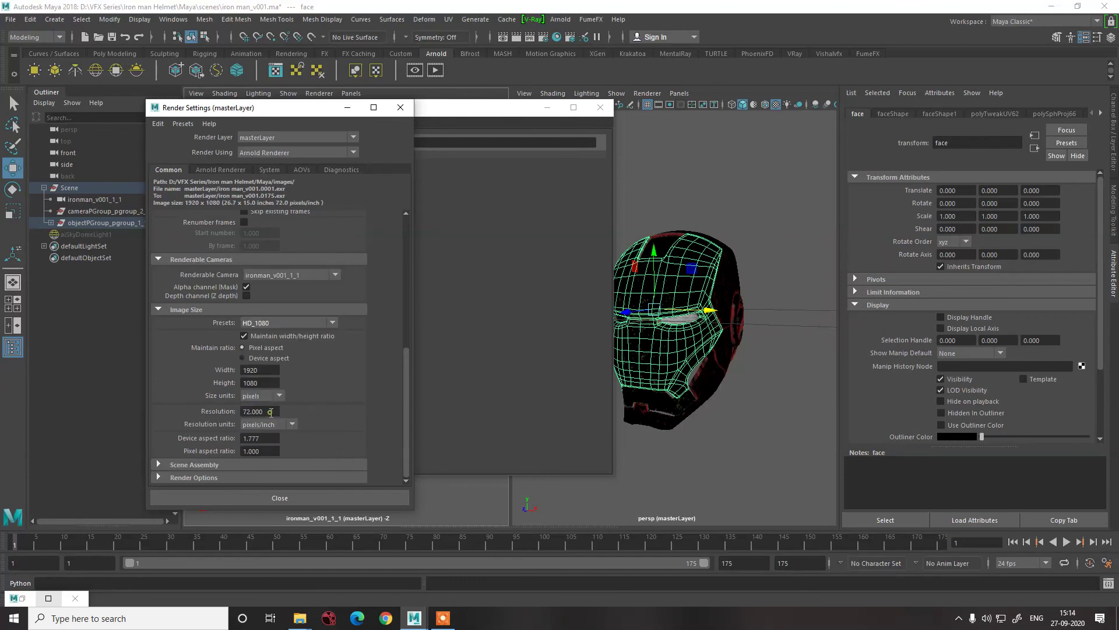
pyautogui.click(261, 497)
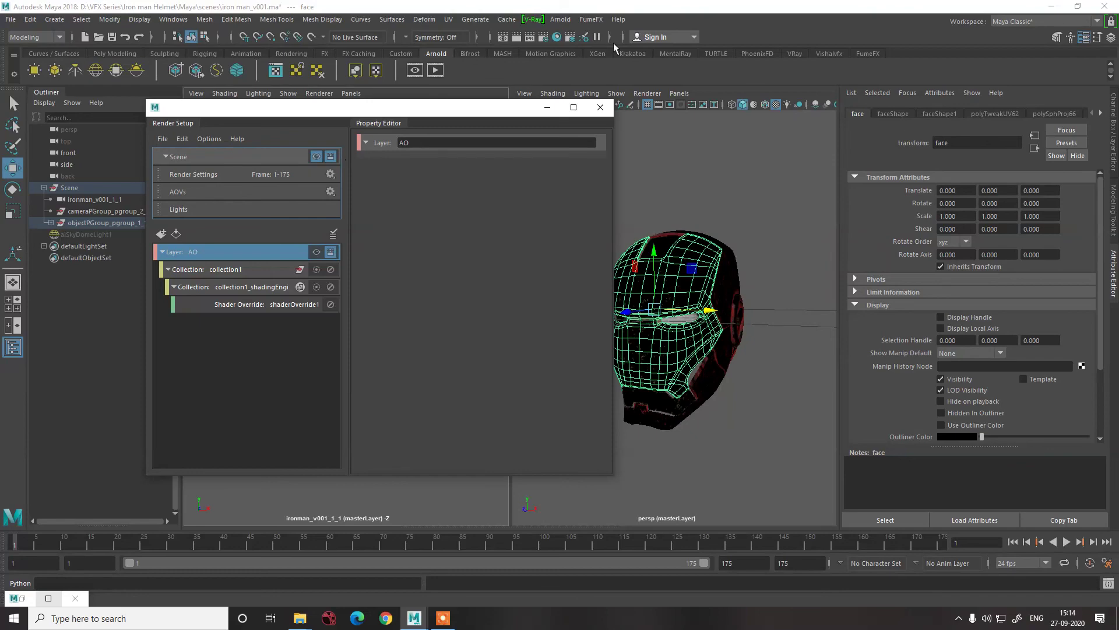
pyautogui.click(601, 109)
pyautogui.click(447, 280)
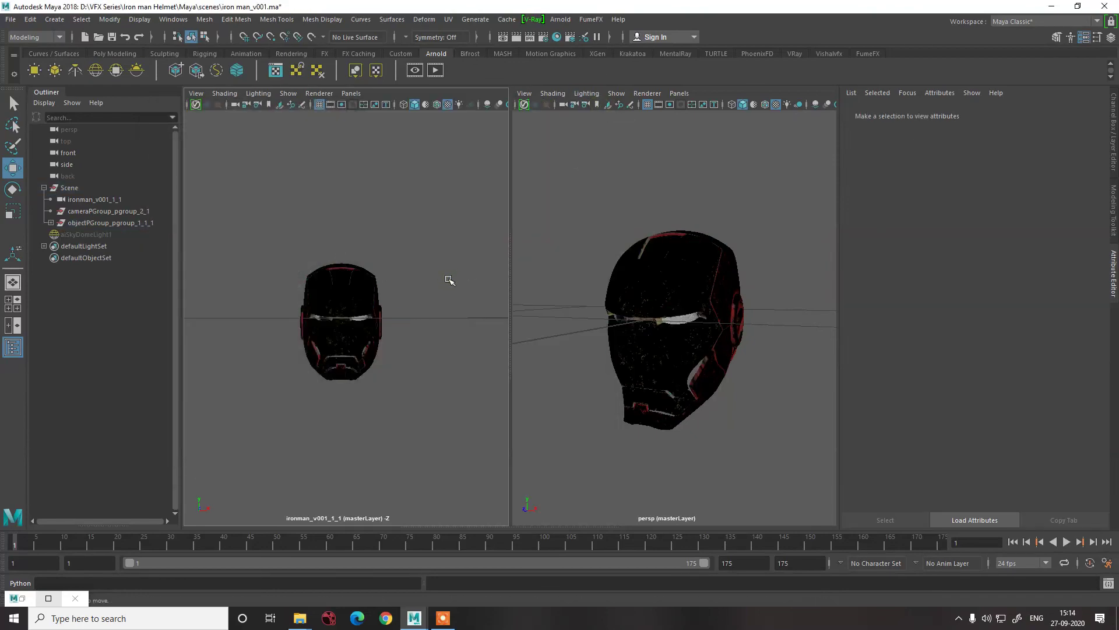
pyautogui.moveTo(321, 296); pyautogui.dragTo(400, 370)
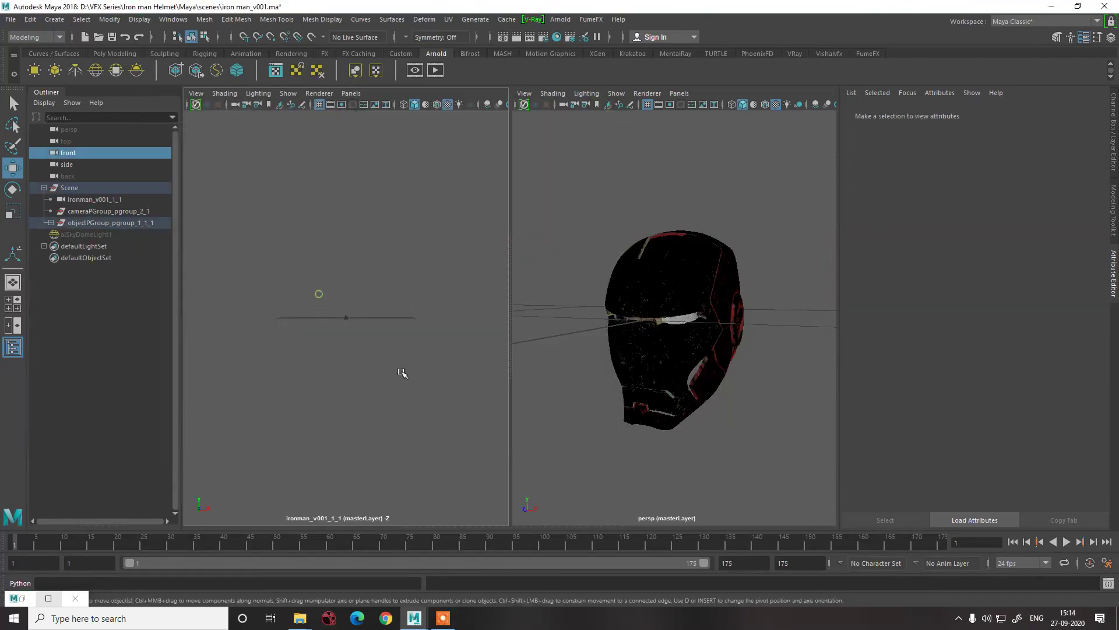
pyautogui.click(376, 354)
pyautogui.click(345, 340)
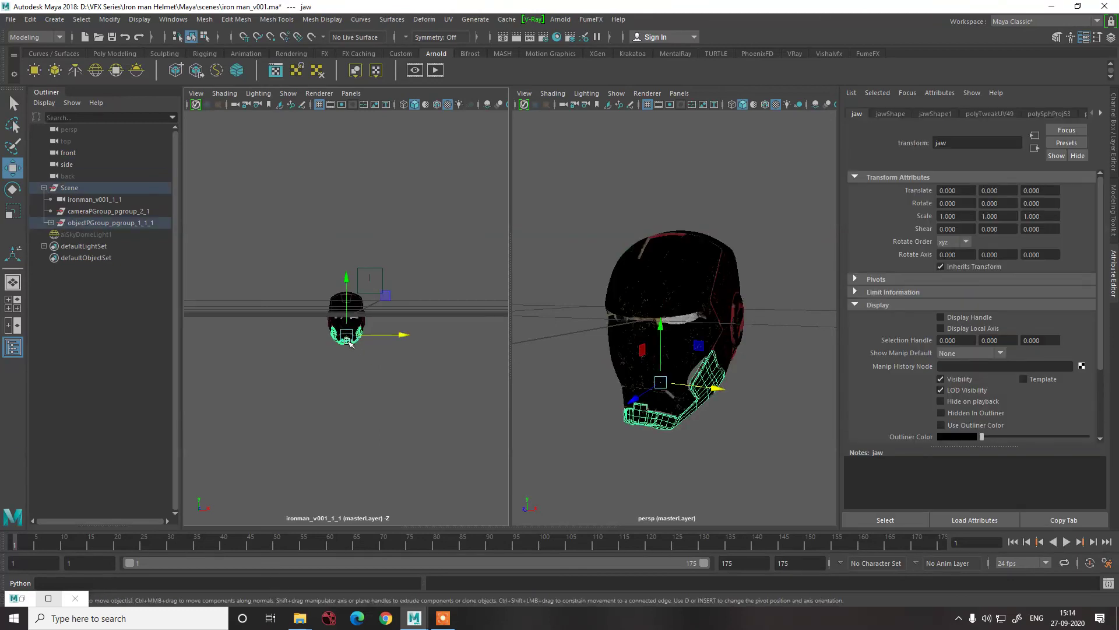
pyautogui.moveTo(263, 546); pyautogui.dragTo(13, 519)
# - Clear the selection and save the scene
pyautogui.click(430, 190)
pyautogui.hotkey('ctrl', 's')
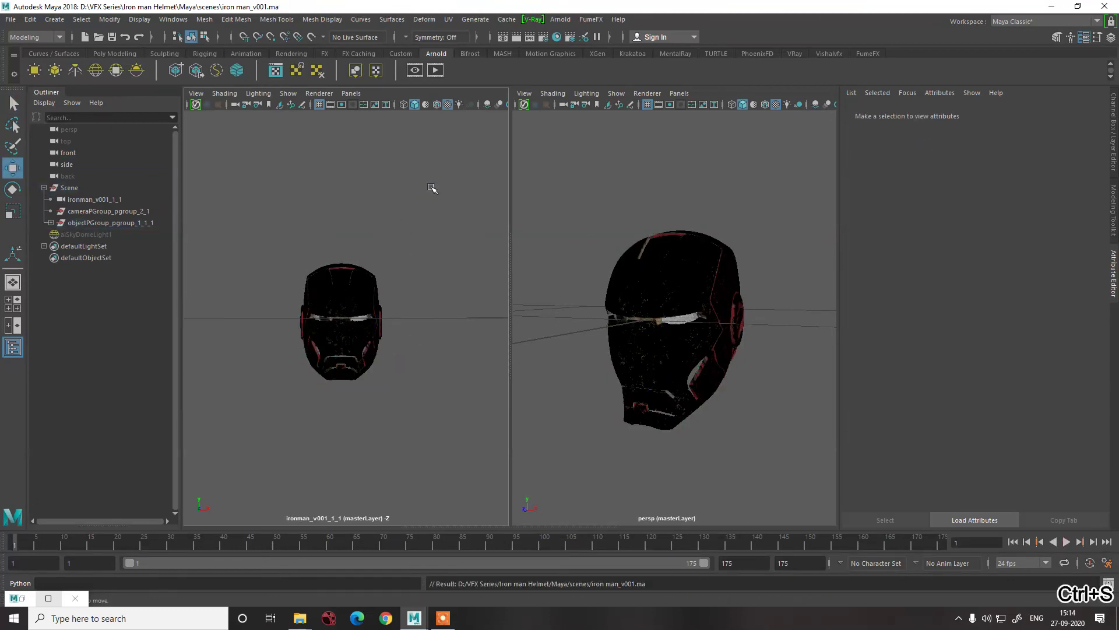